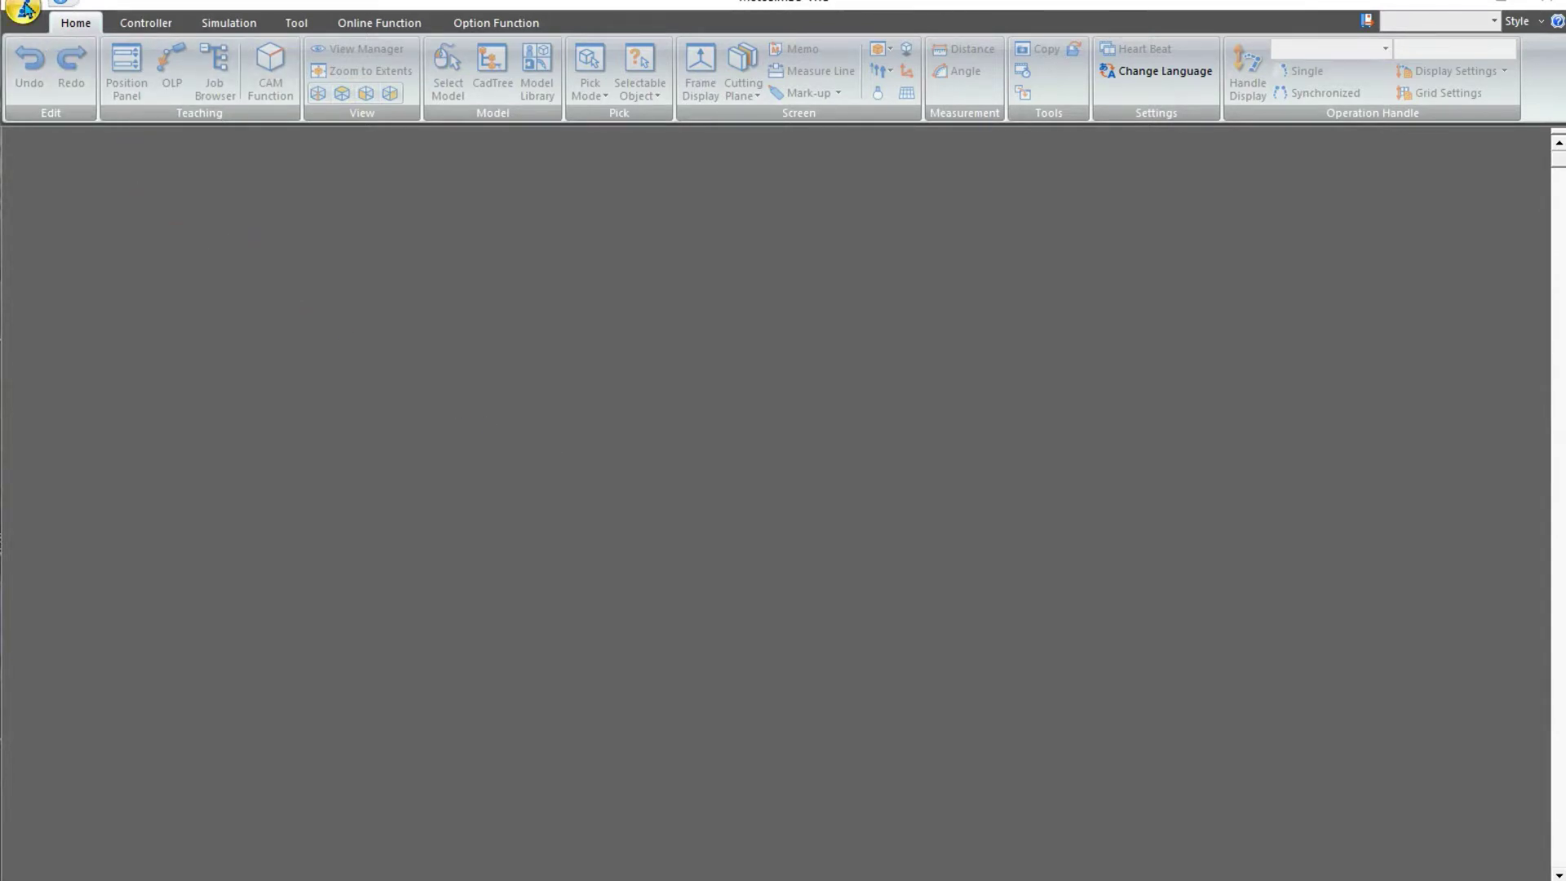
- Create a new virtual cell file named POSITIONER ADDITION and acknowledge the InterOp warning
mouse_move(37, 57)
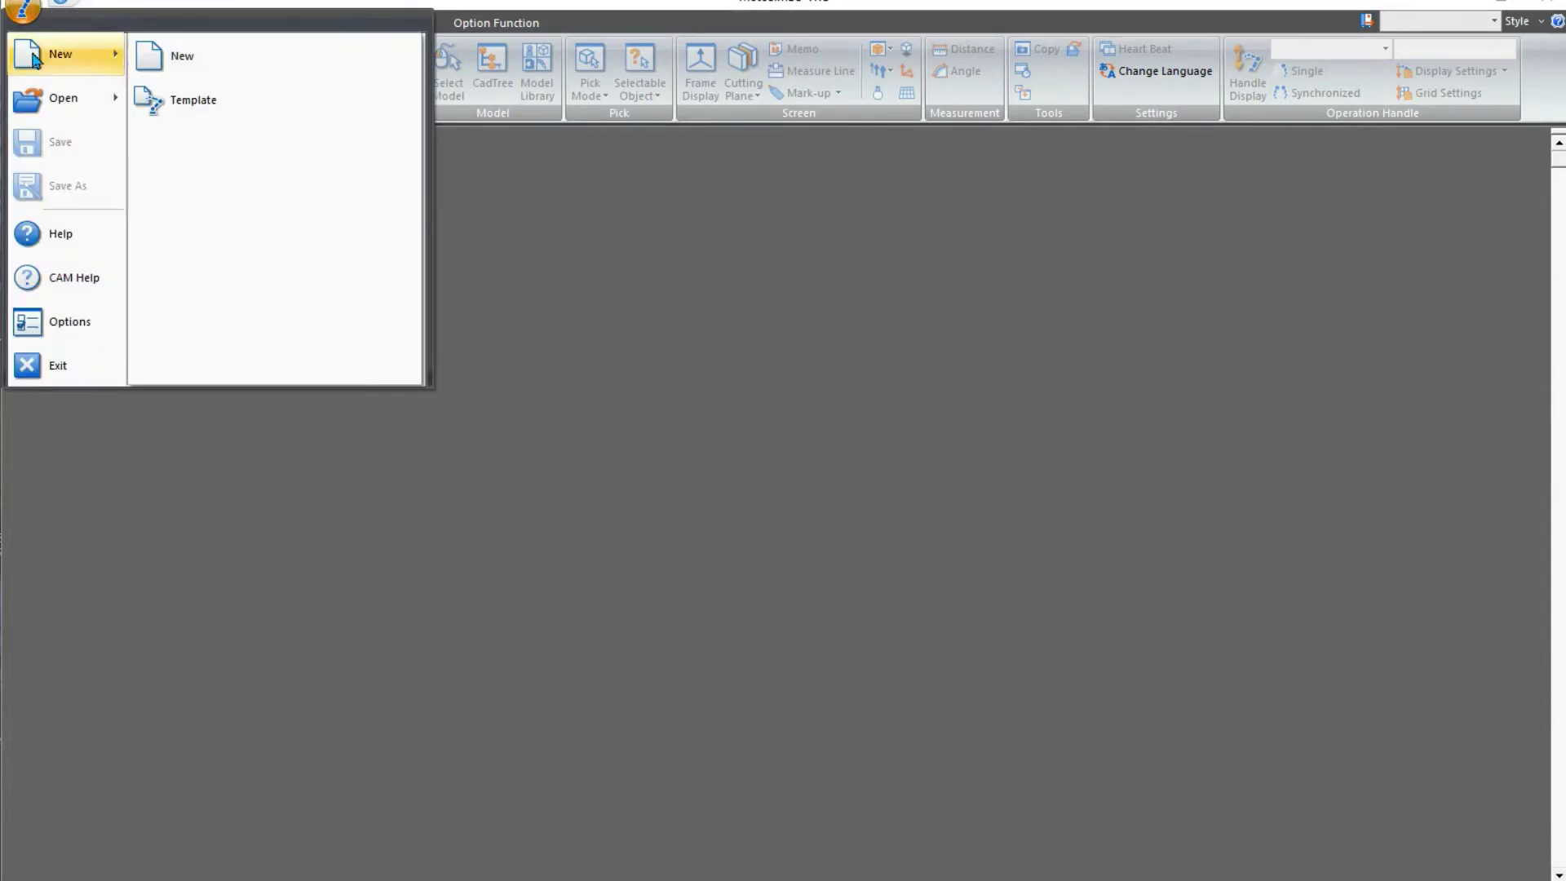
click(167, 56)
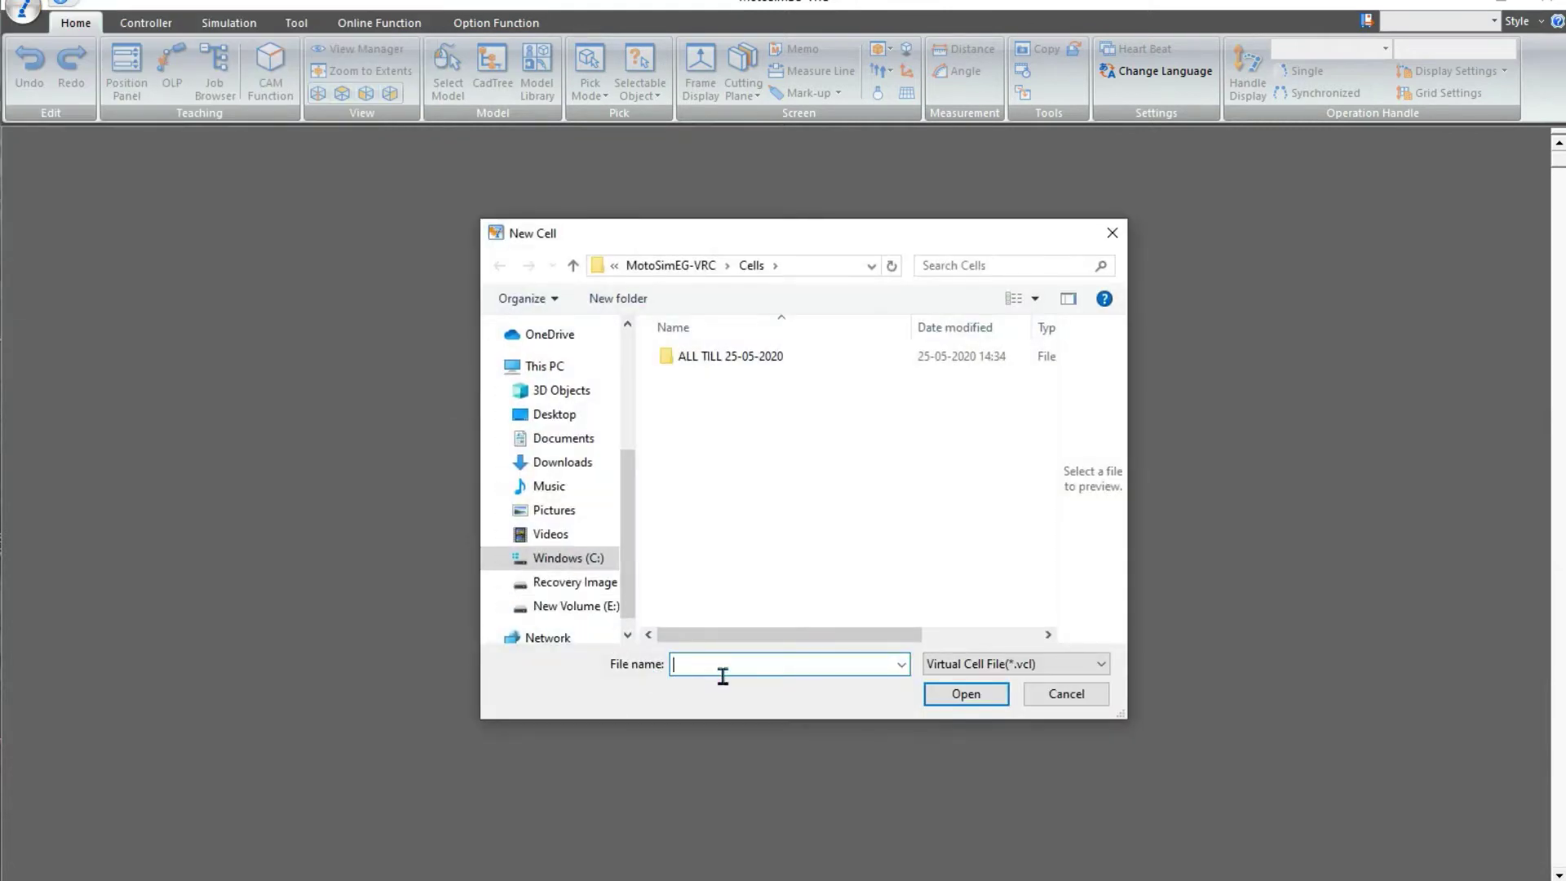
text(POSITIONER ADDITION)
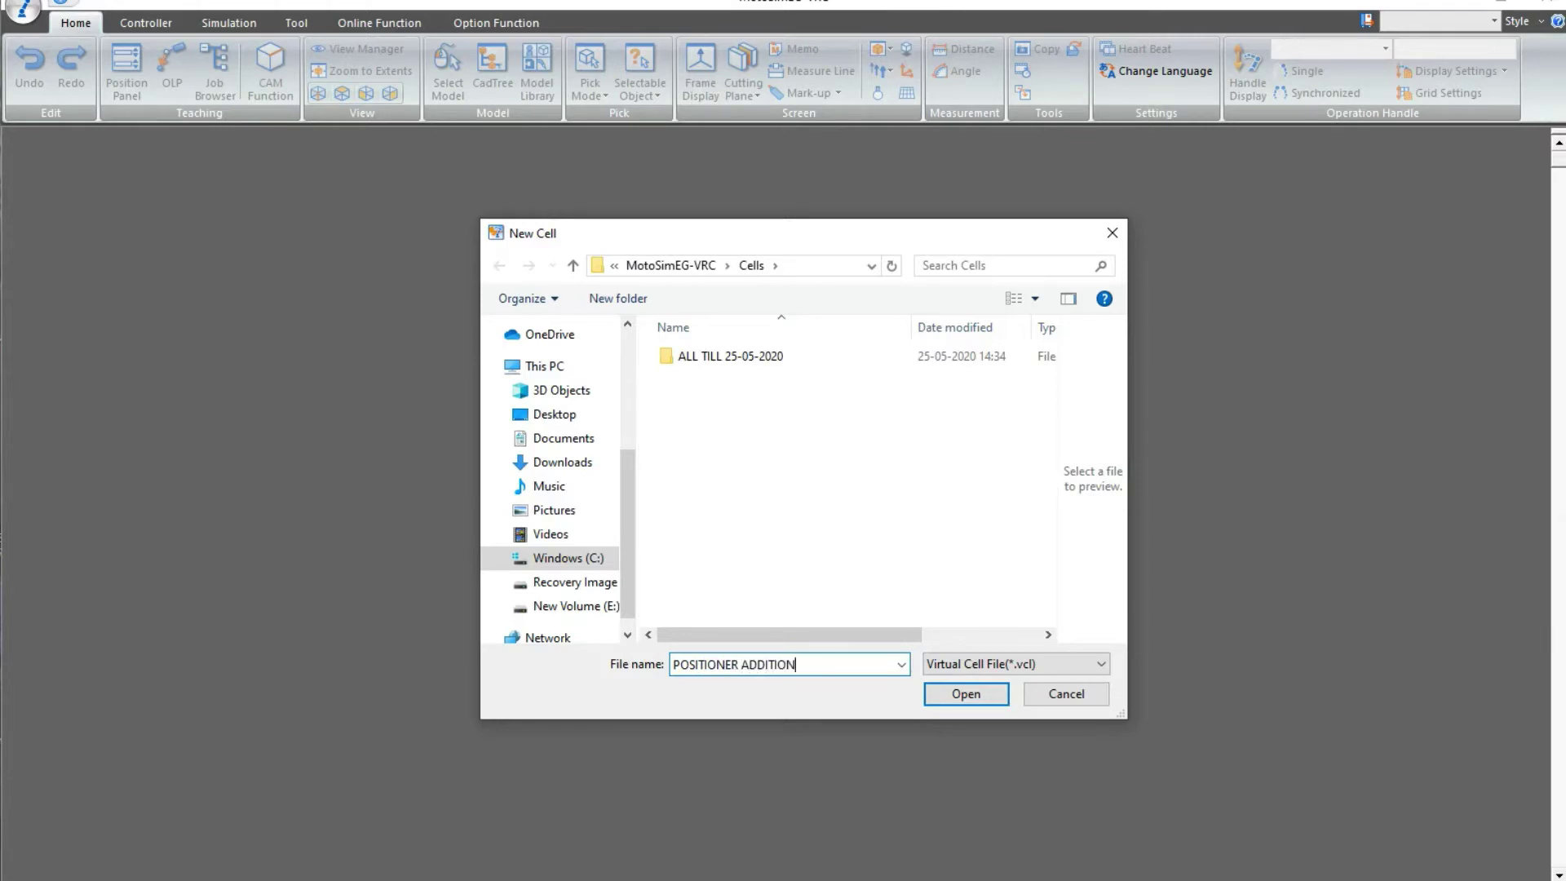
click(971, 694)
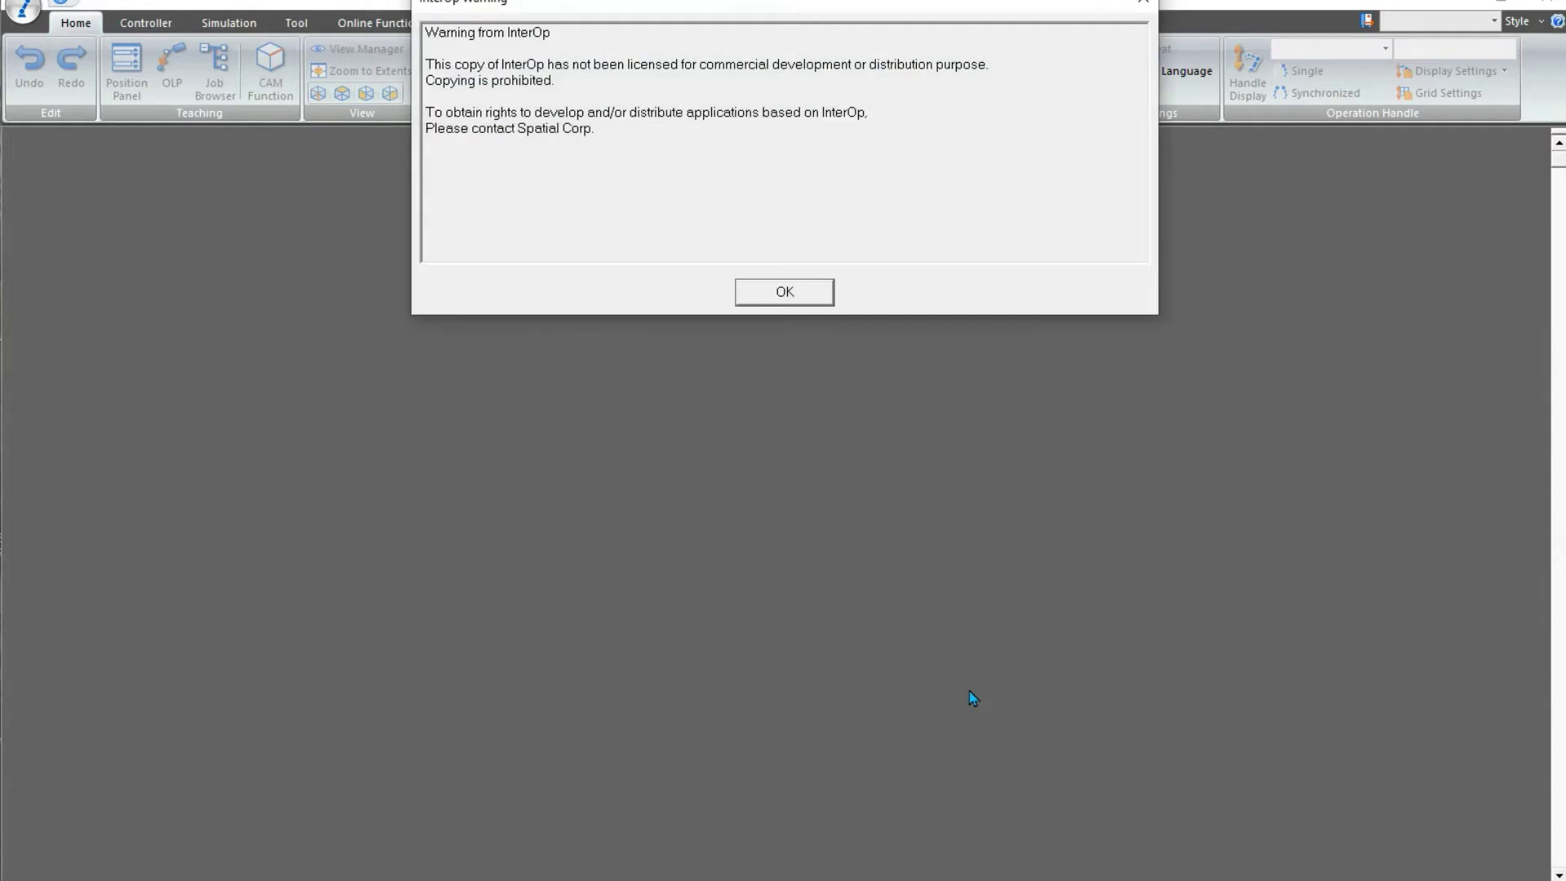
click(784, 292)
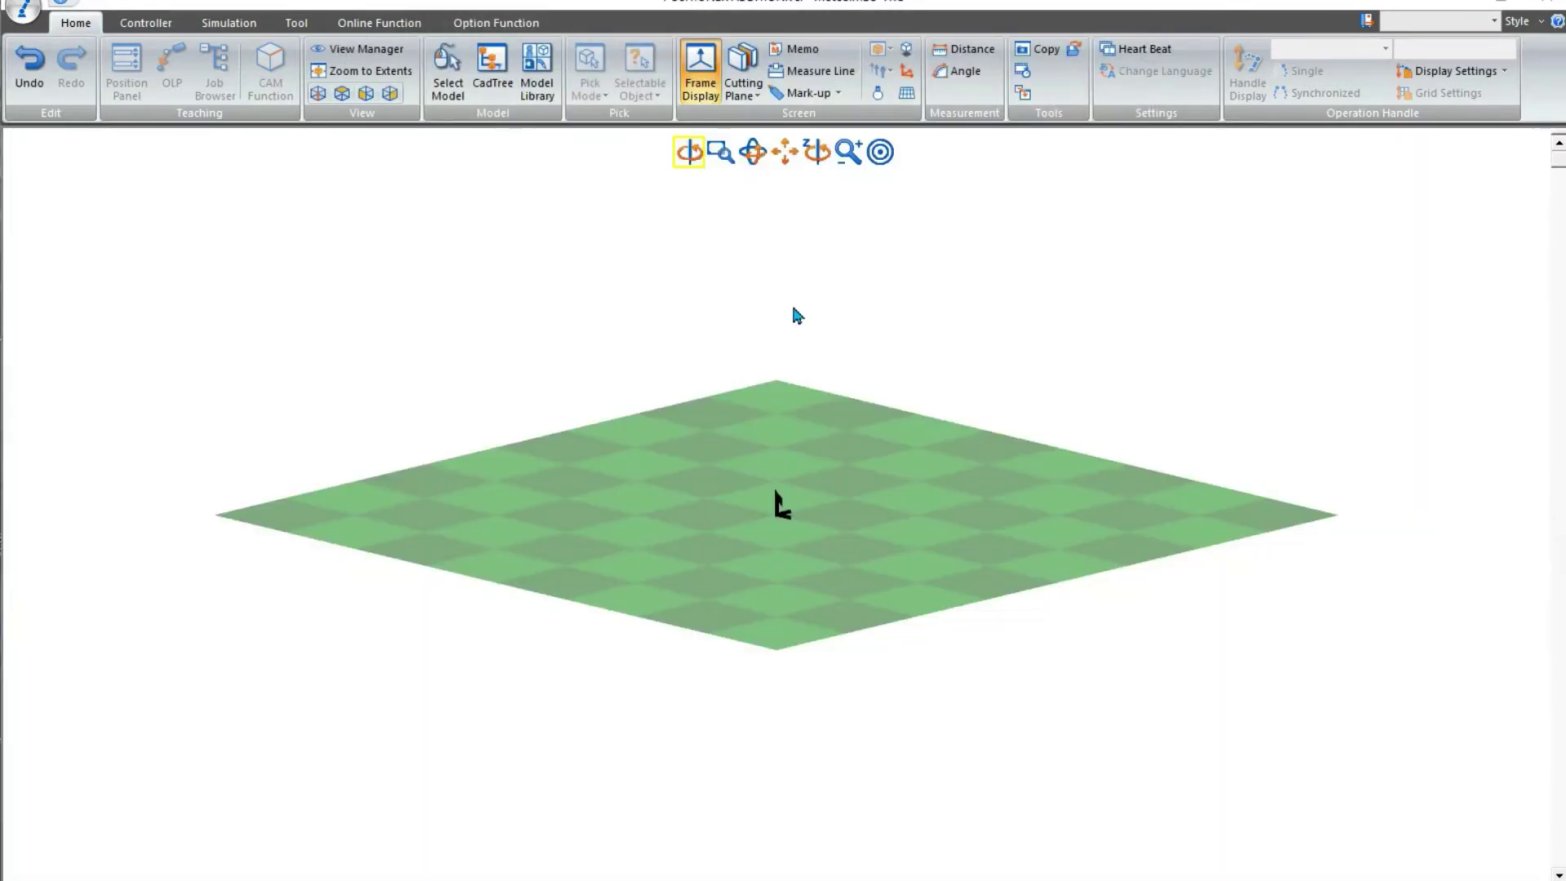
- Create a new VRC controller without a file, using controller type YRC1000 and the name AR1440
click(154, 26)
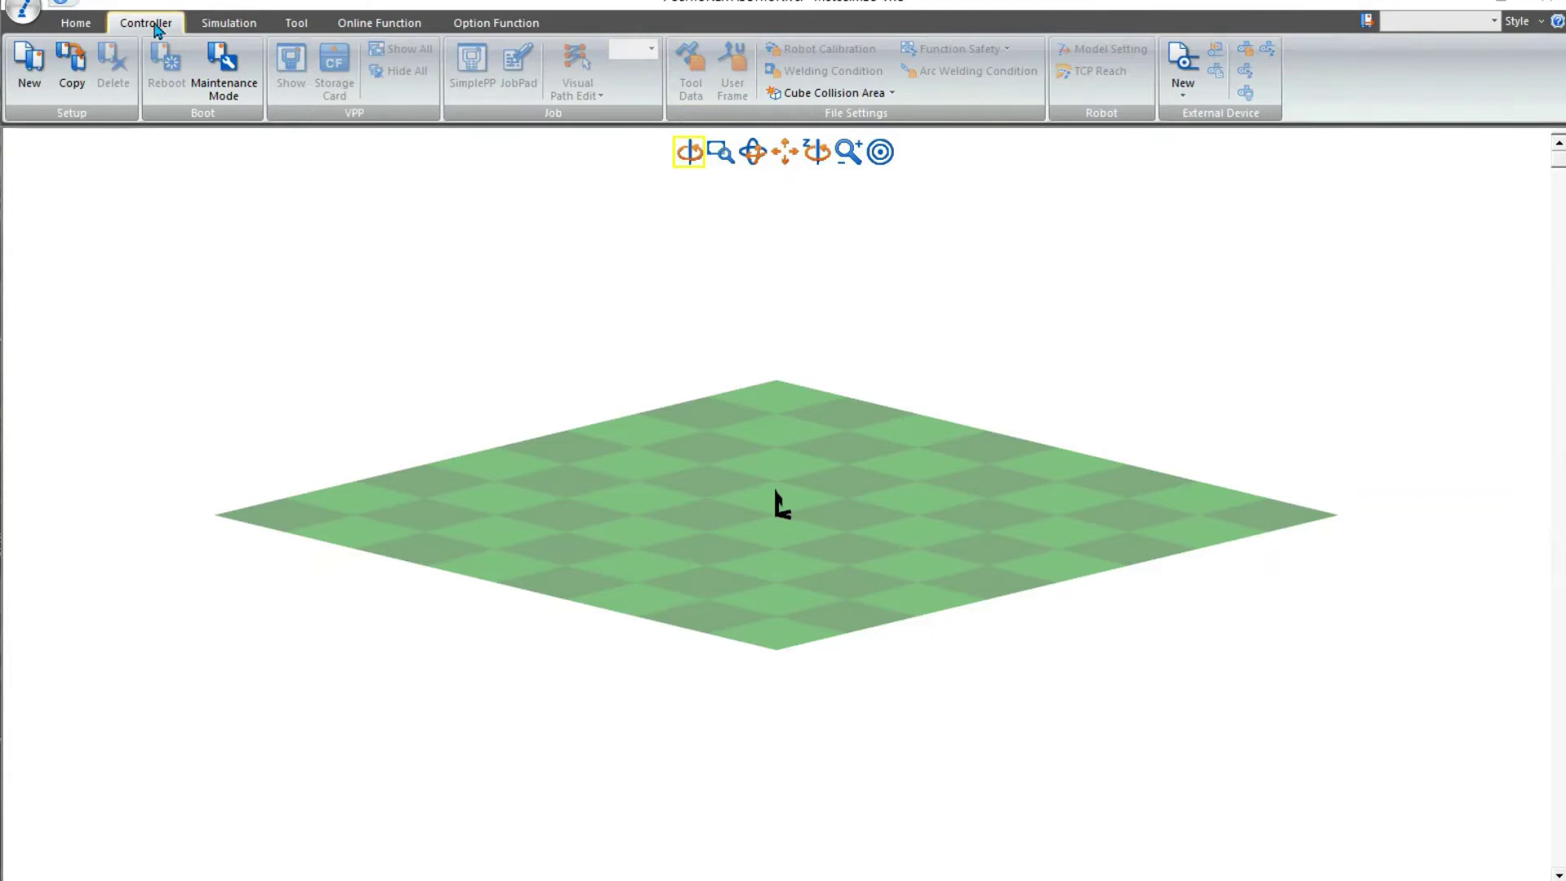
click(49, 74)
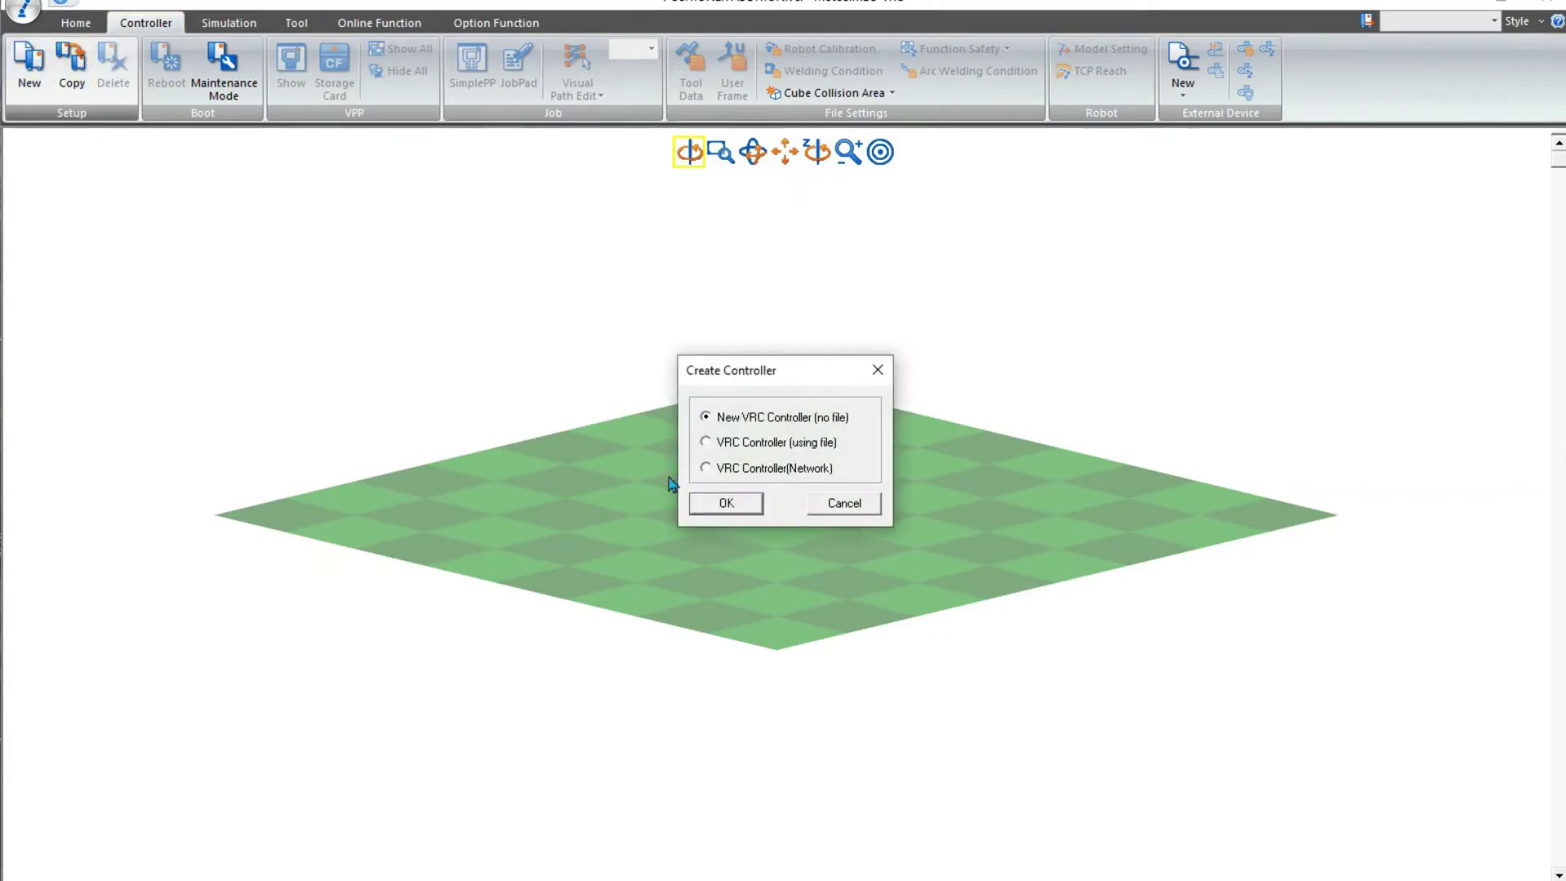
click(739, 498)
click(752, 326)
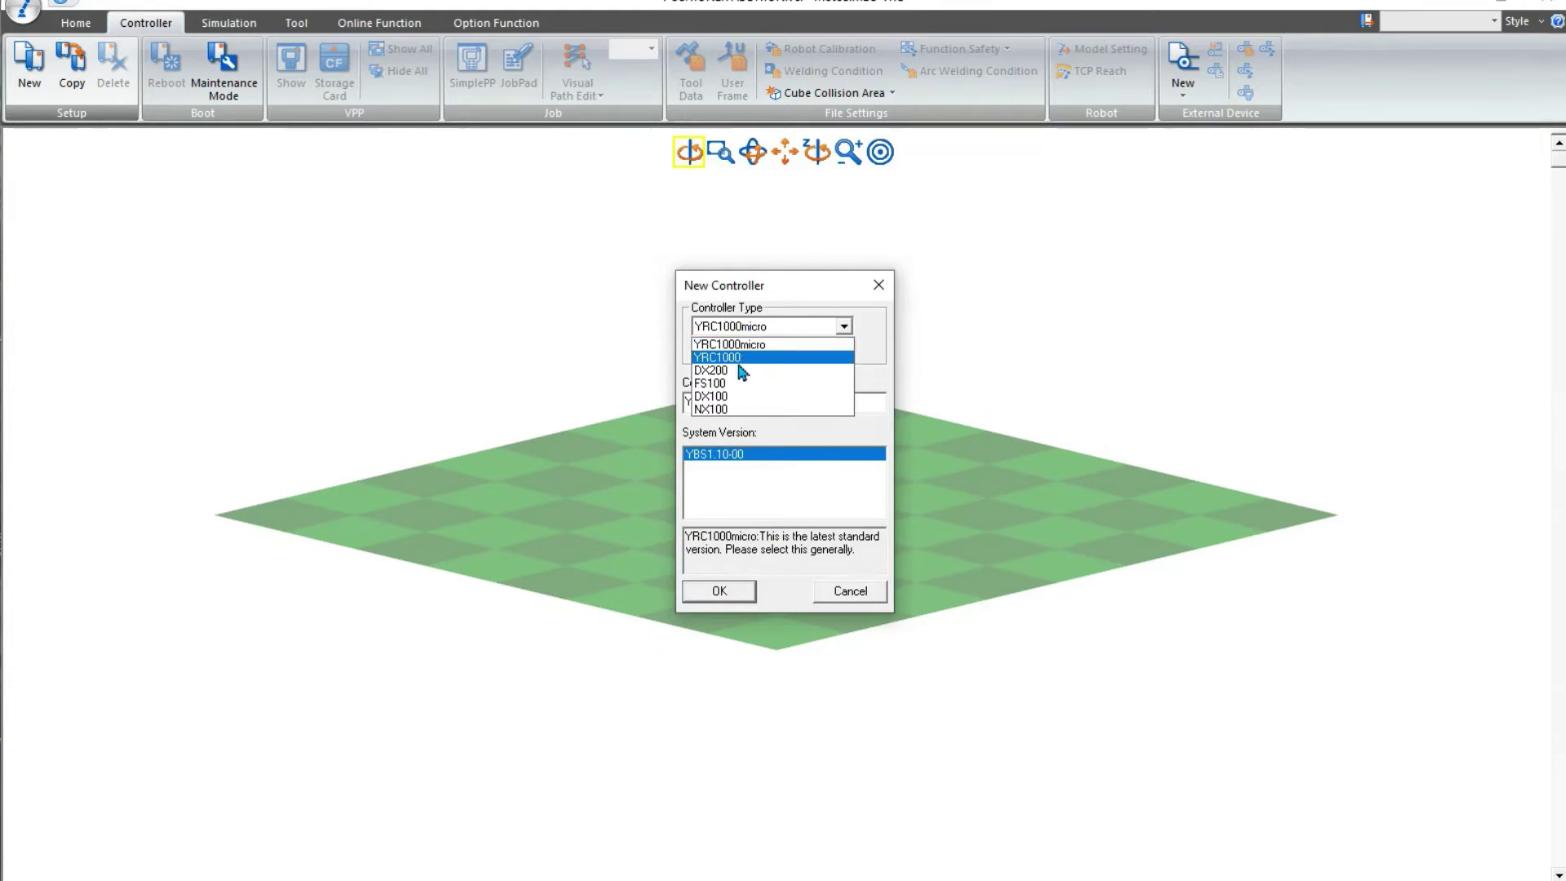
click(746, 355)
double_click(703, 403)
text(AR1440)
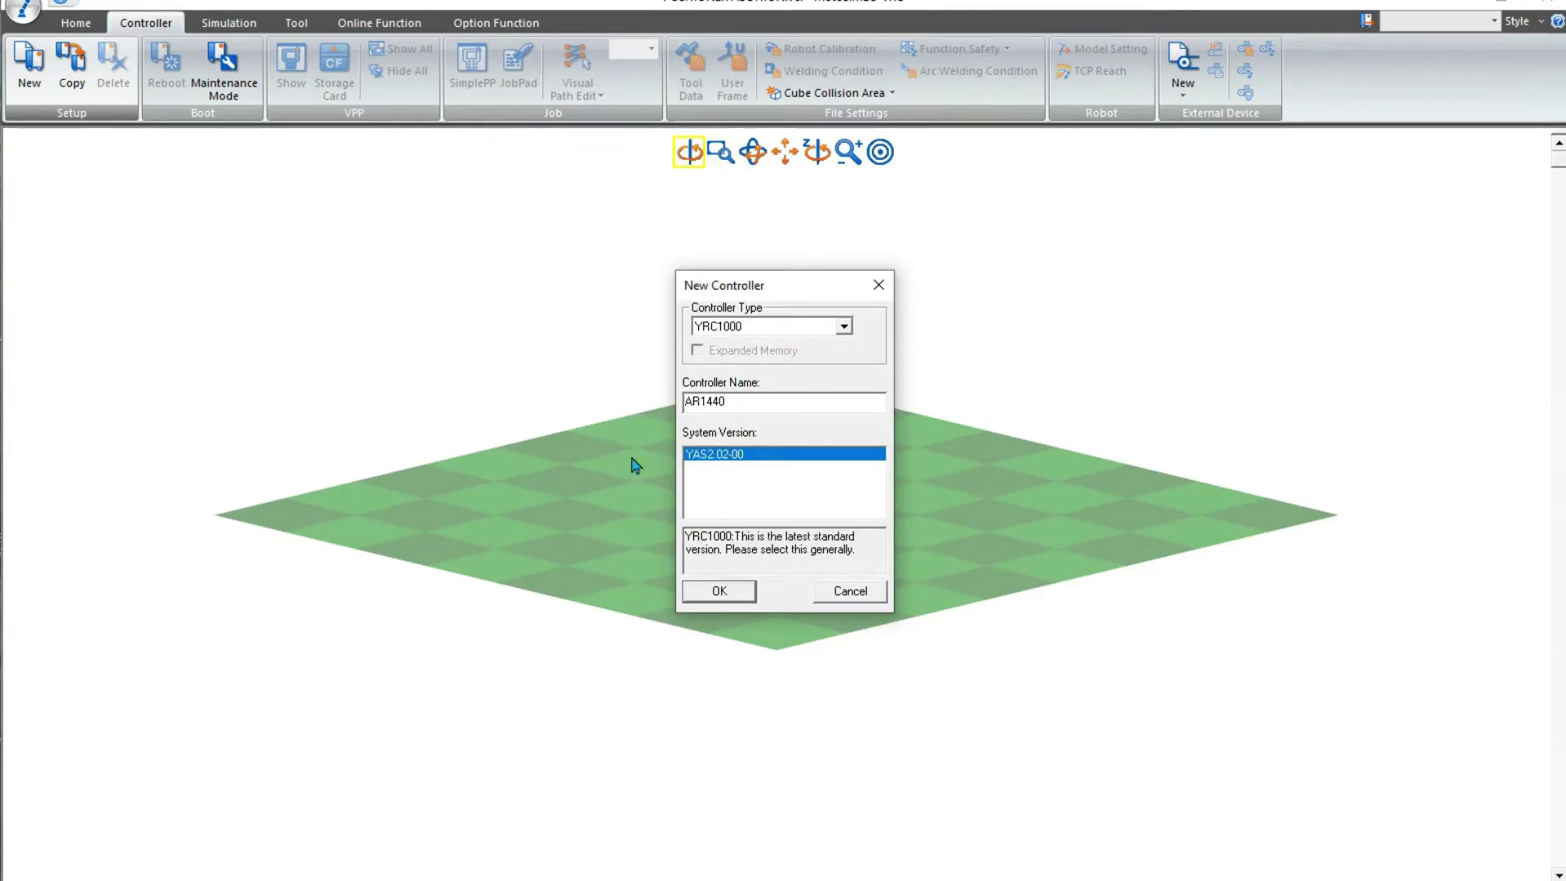
click(720, 591)
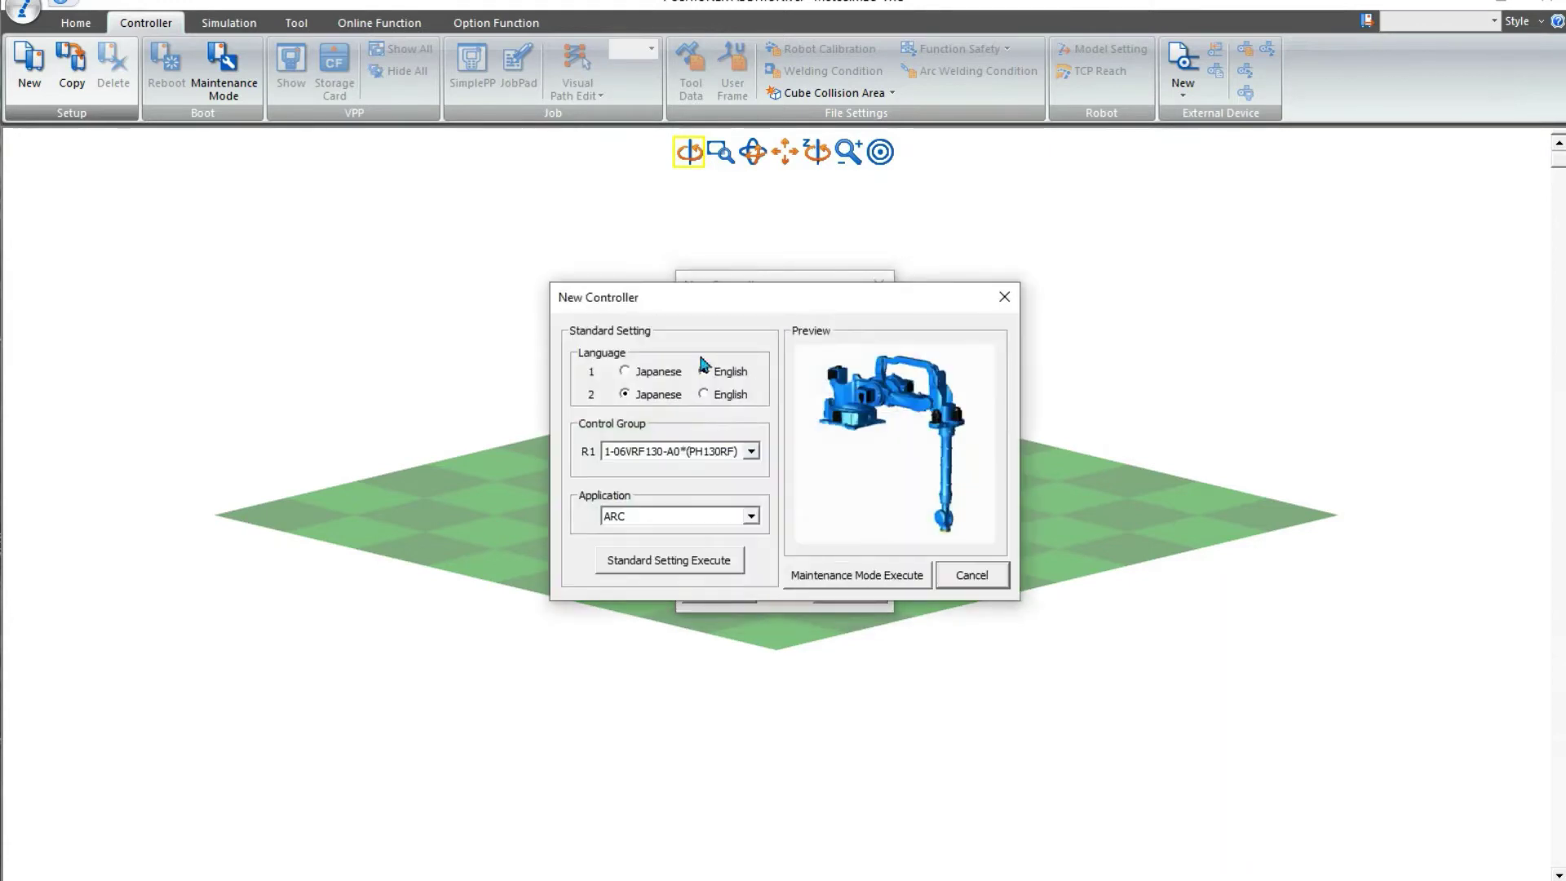
- Set language 2 to English and control group R1 to 1-06VXH12-A0*(AR1440), keep the ARC application, and start maintenance mode
click(730, 395)
click(751, 451)
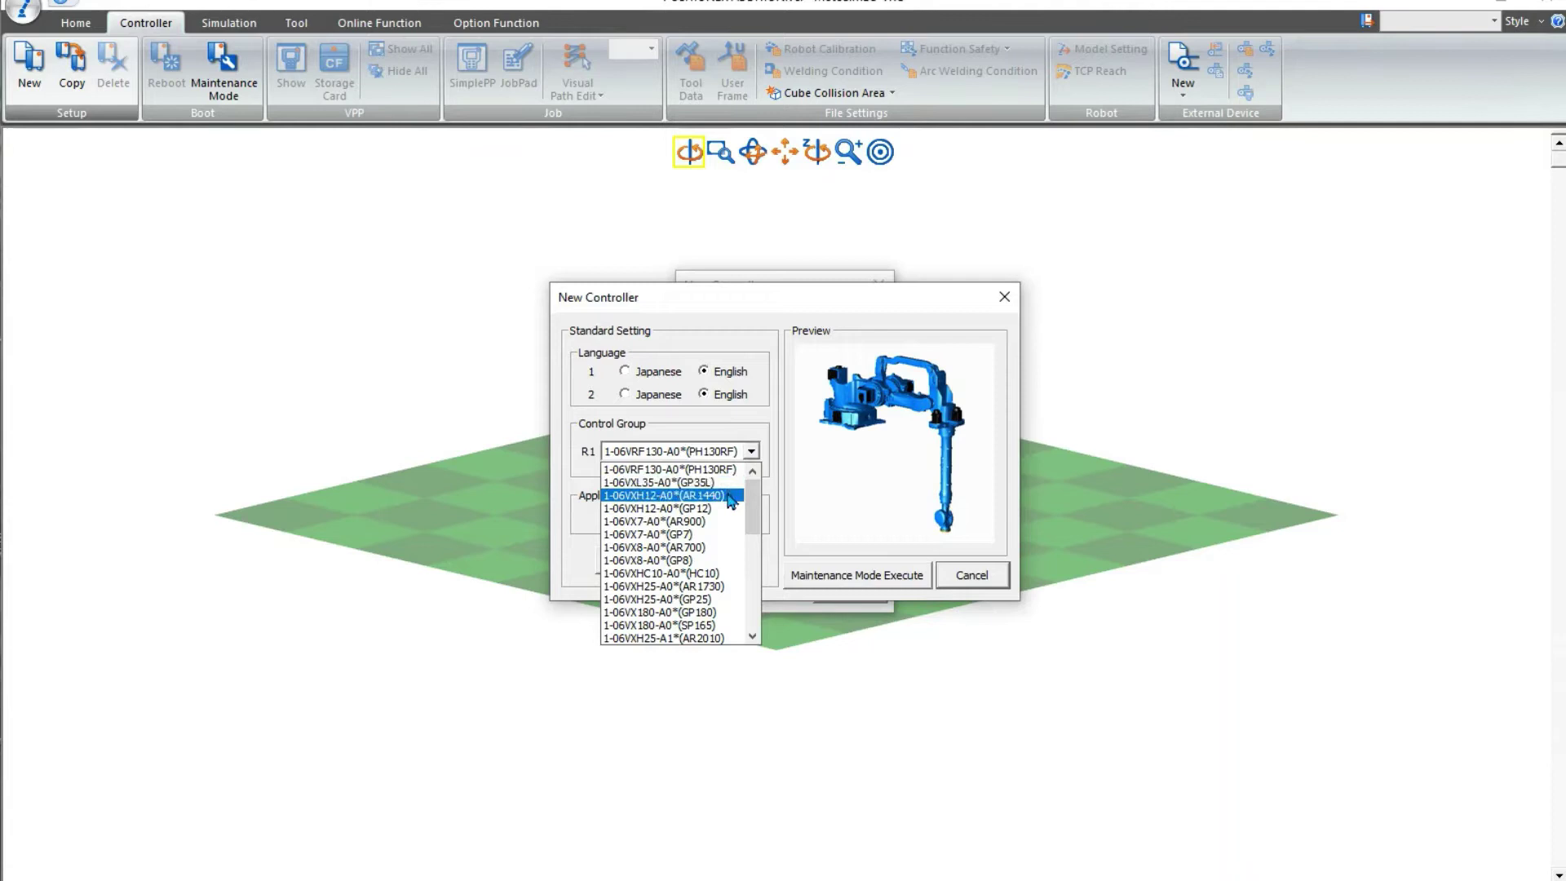
click(730, 496)
click(716, 515)
click(716, 518)
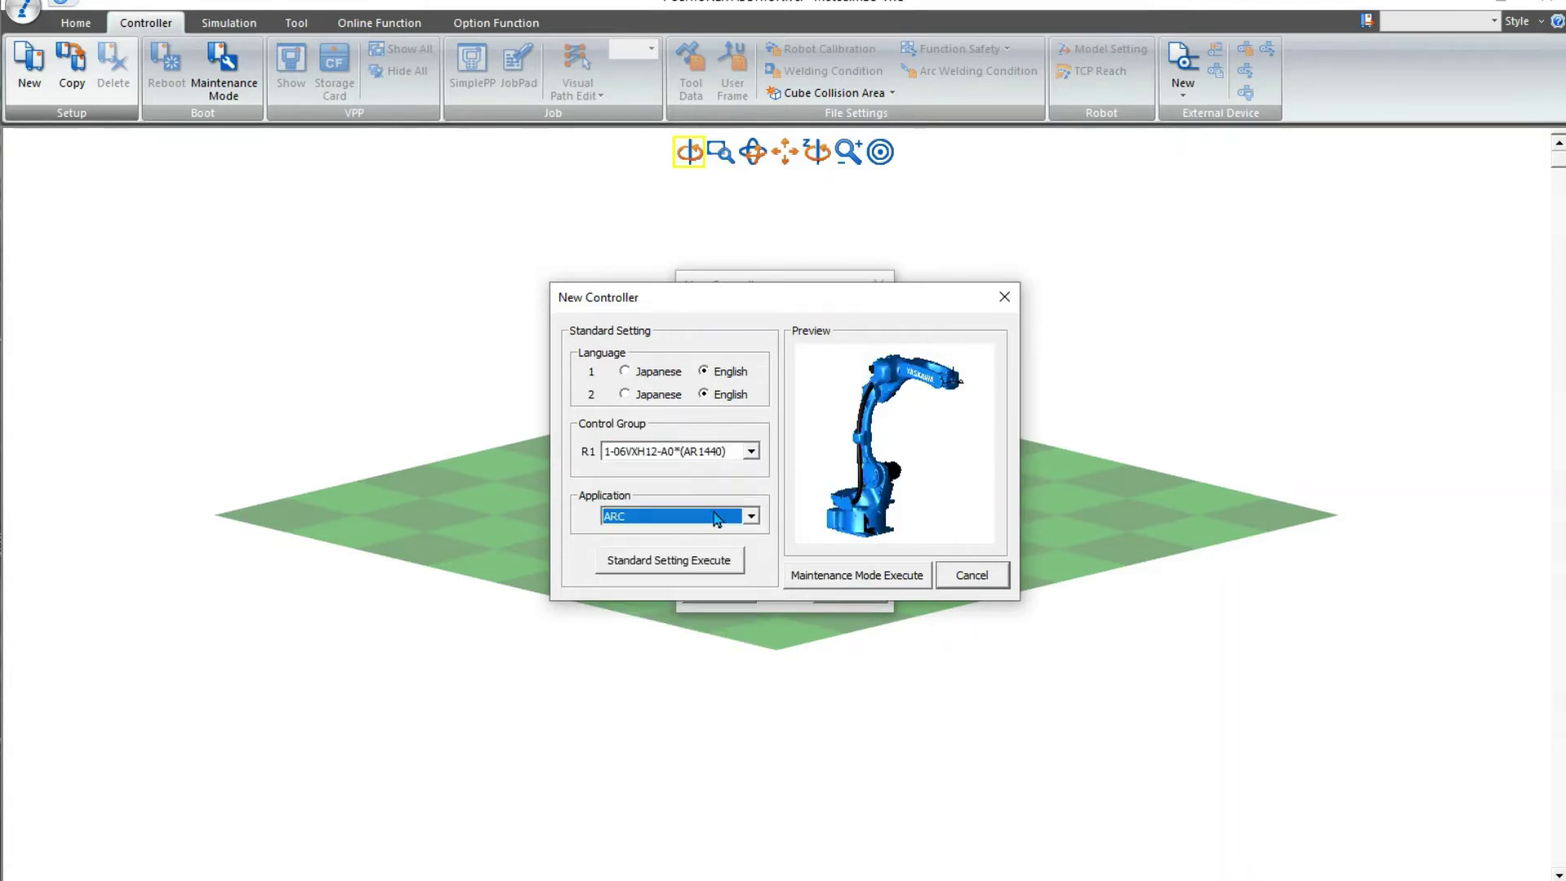
click(879, 575)
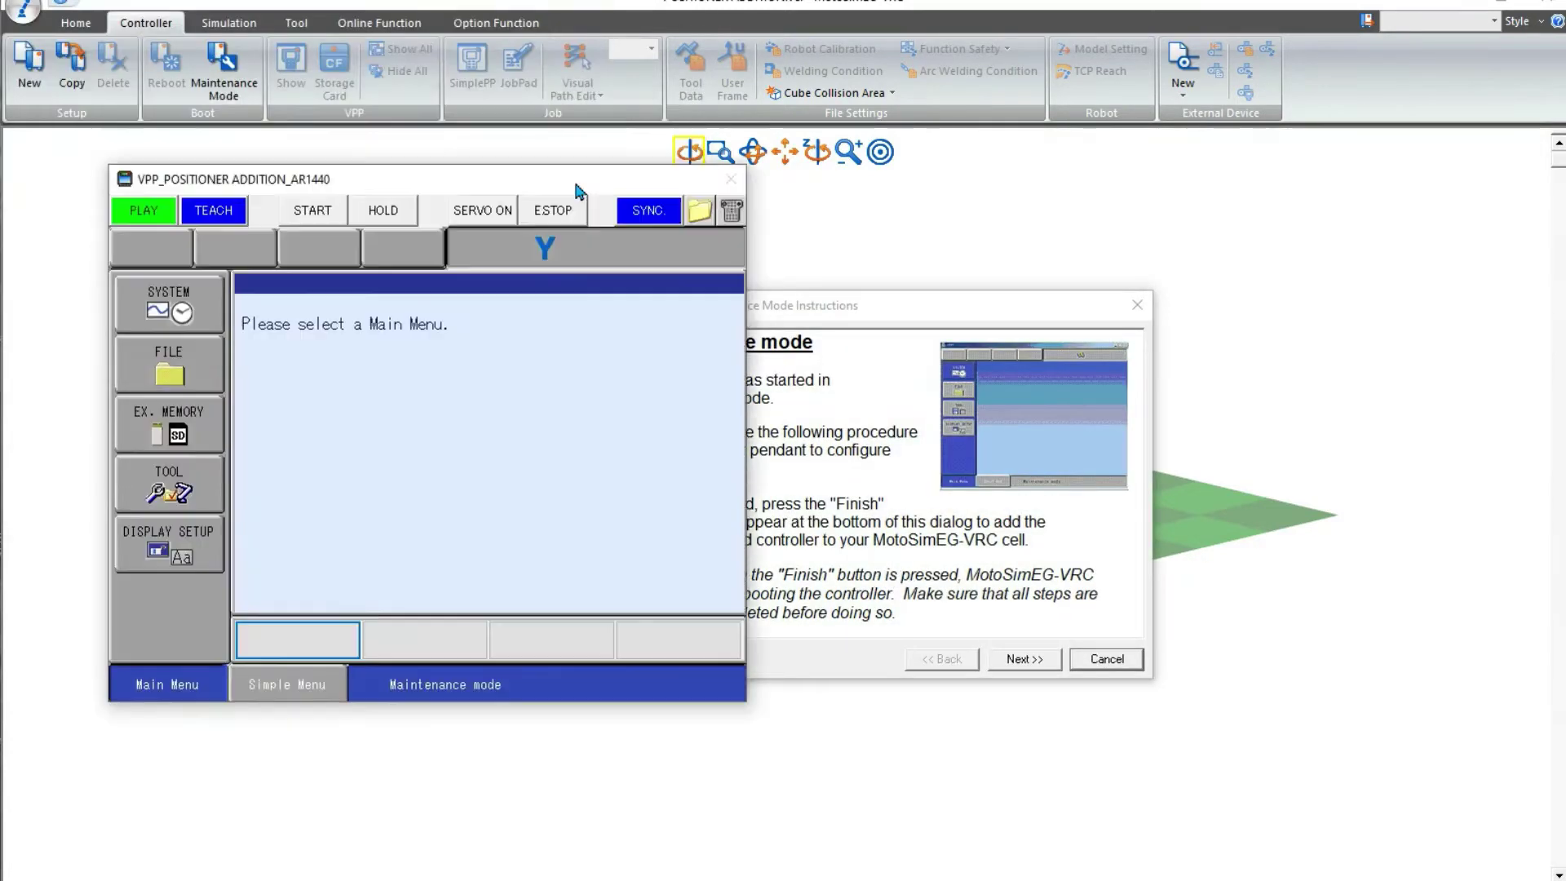
- Start the system initialization on the virtual pendant and set LANGUAGE1 to English
drag(574, 178, 653, 213)
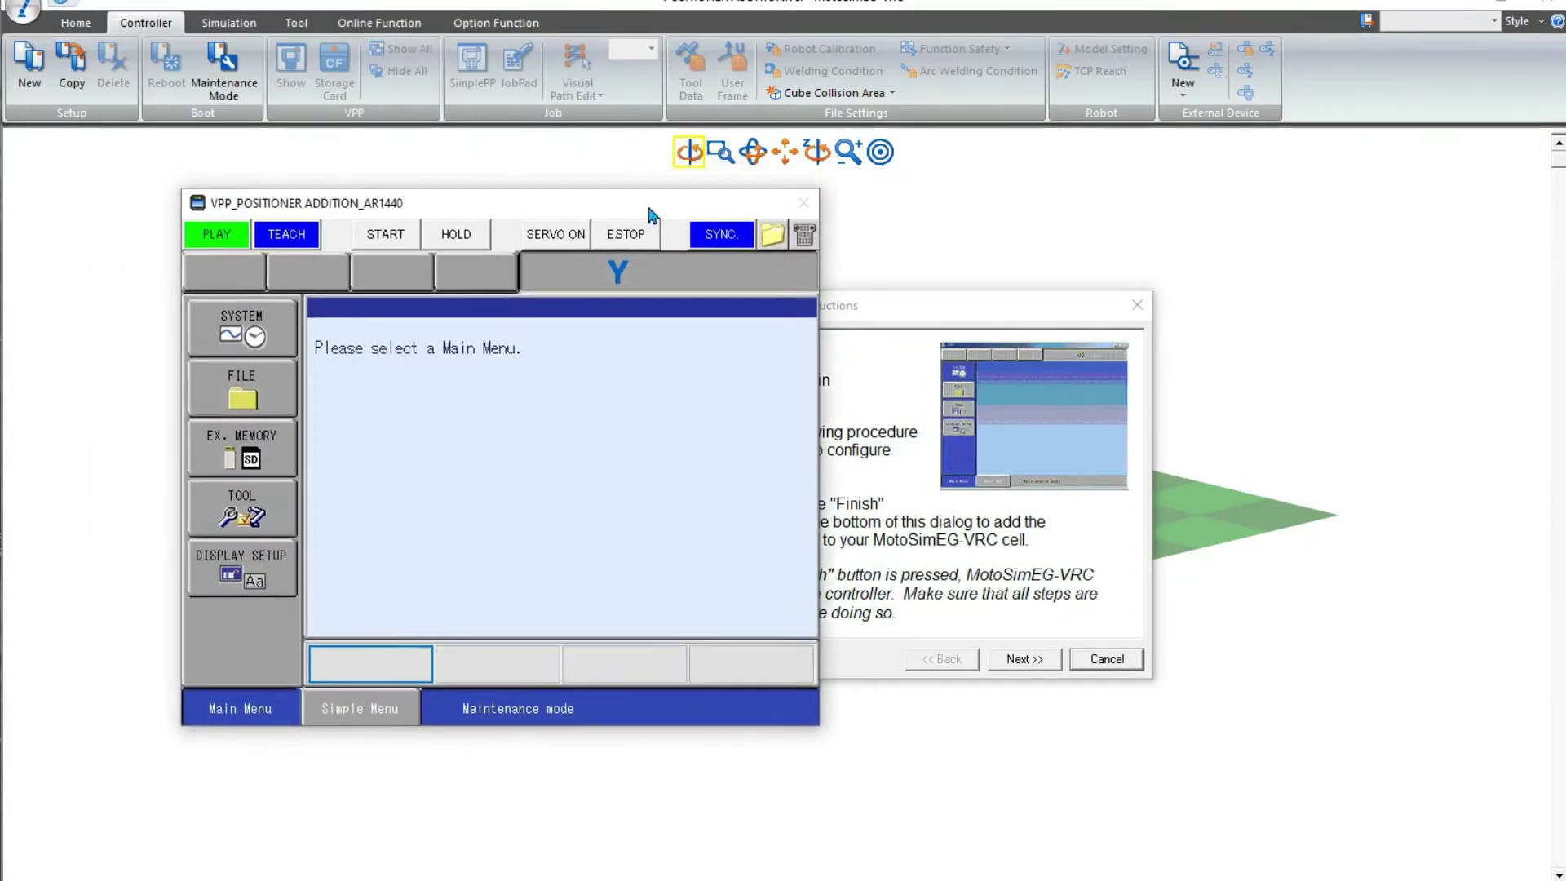
click(256, 327)
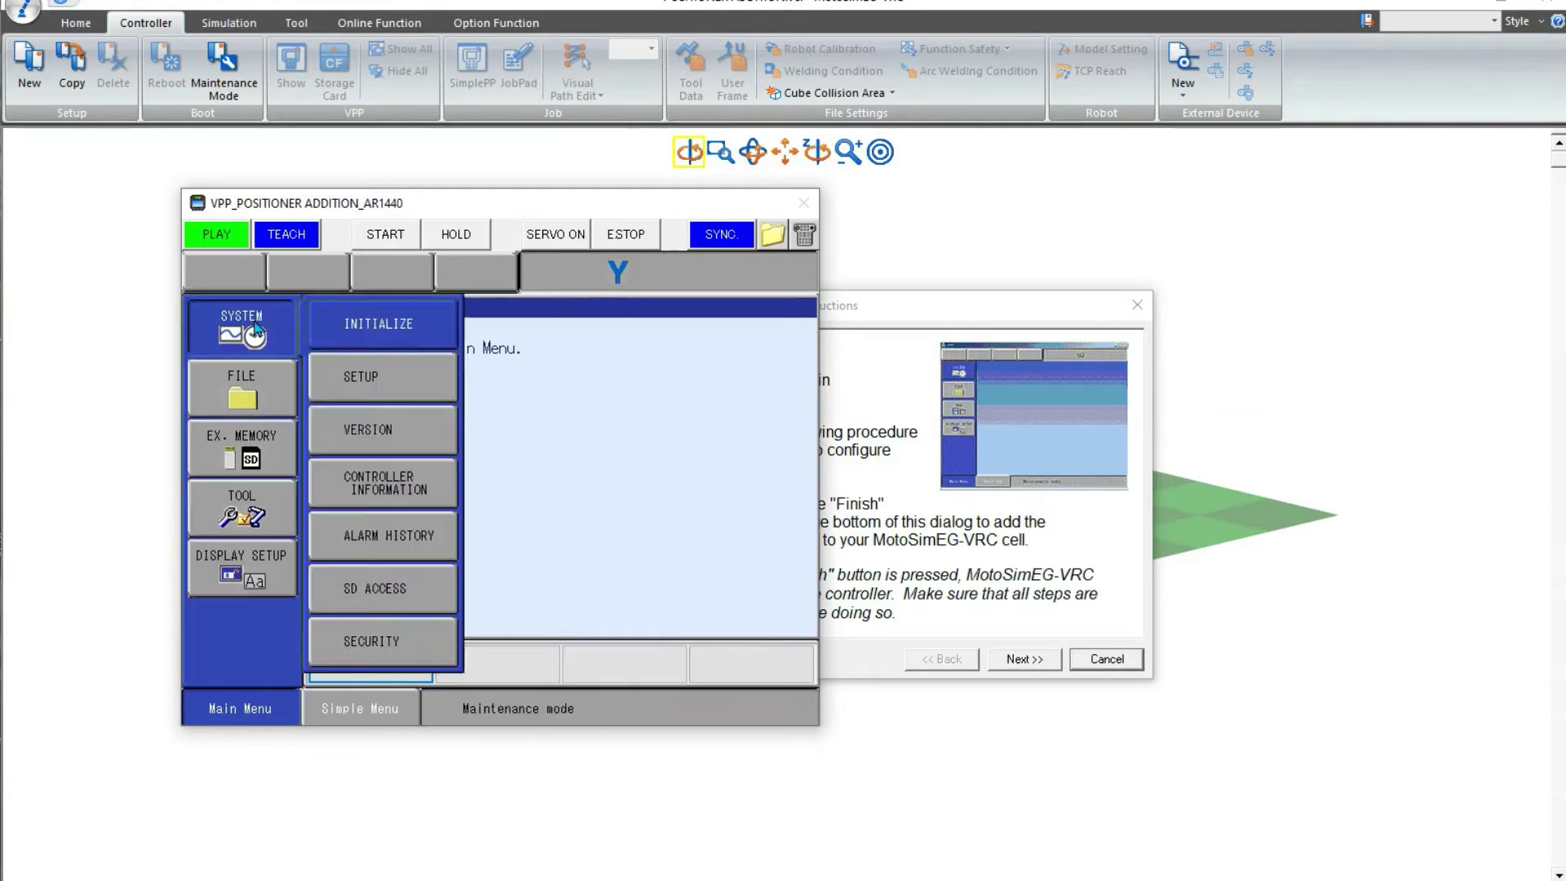
click(380, 328)
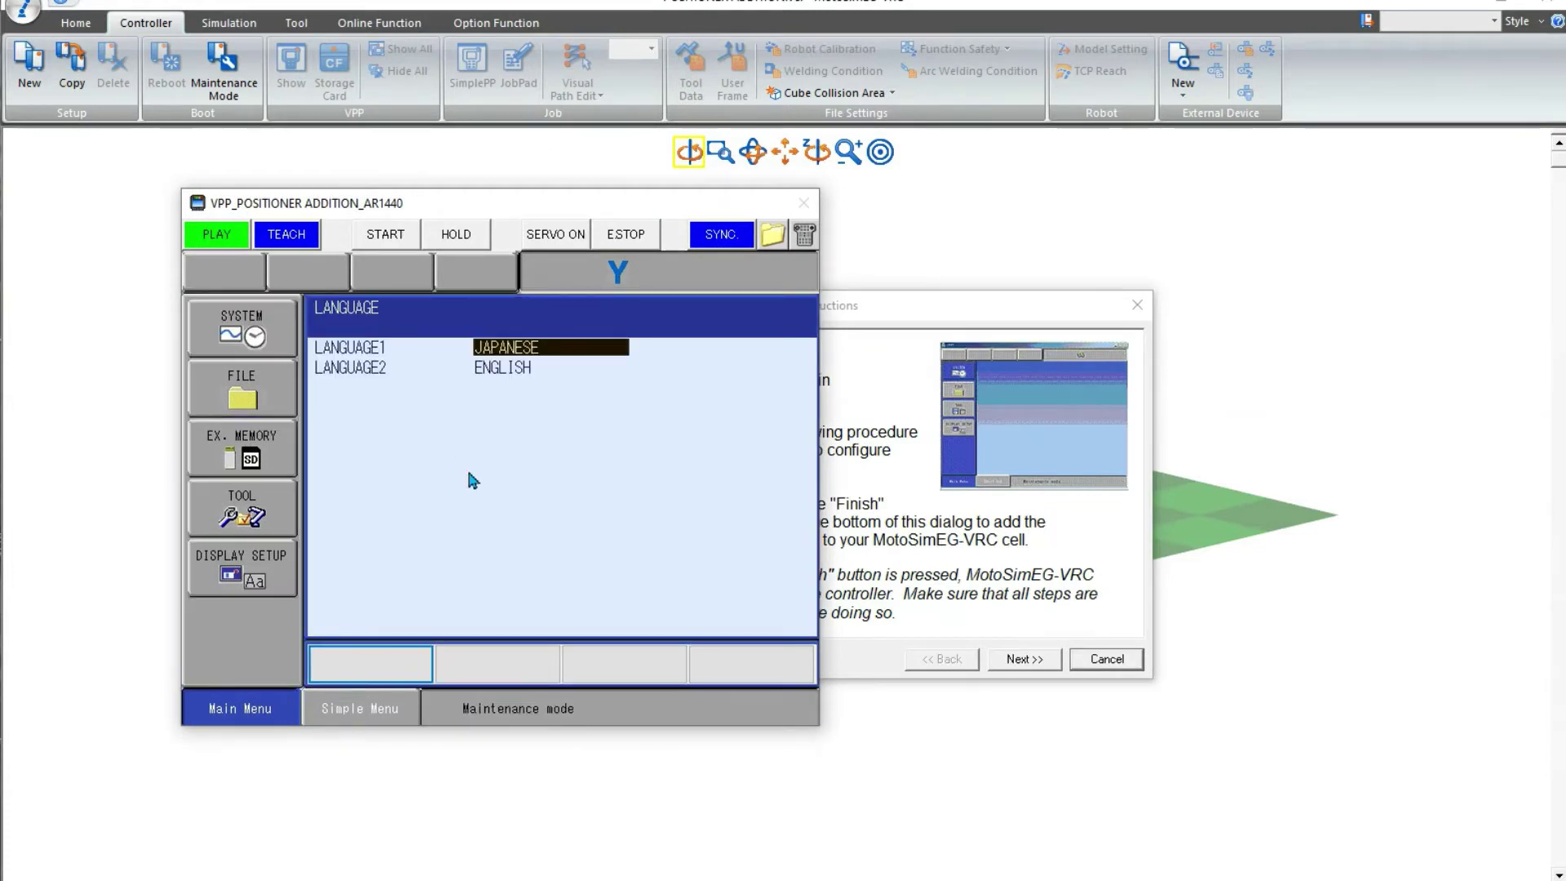
key(Return)
key(Right)
key(Return)
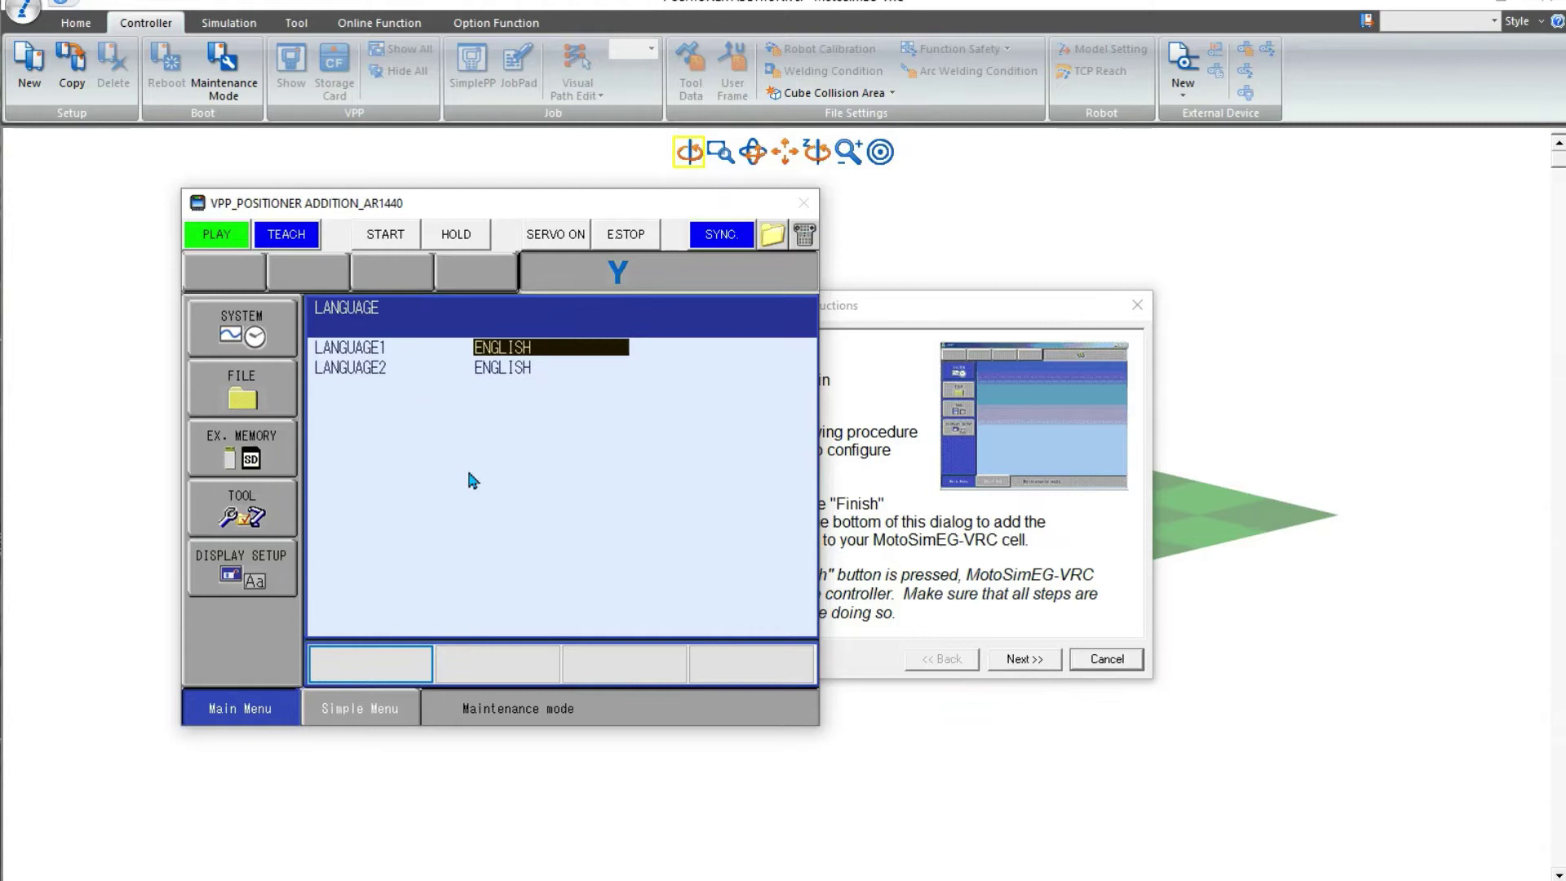
key(Return)
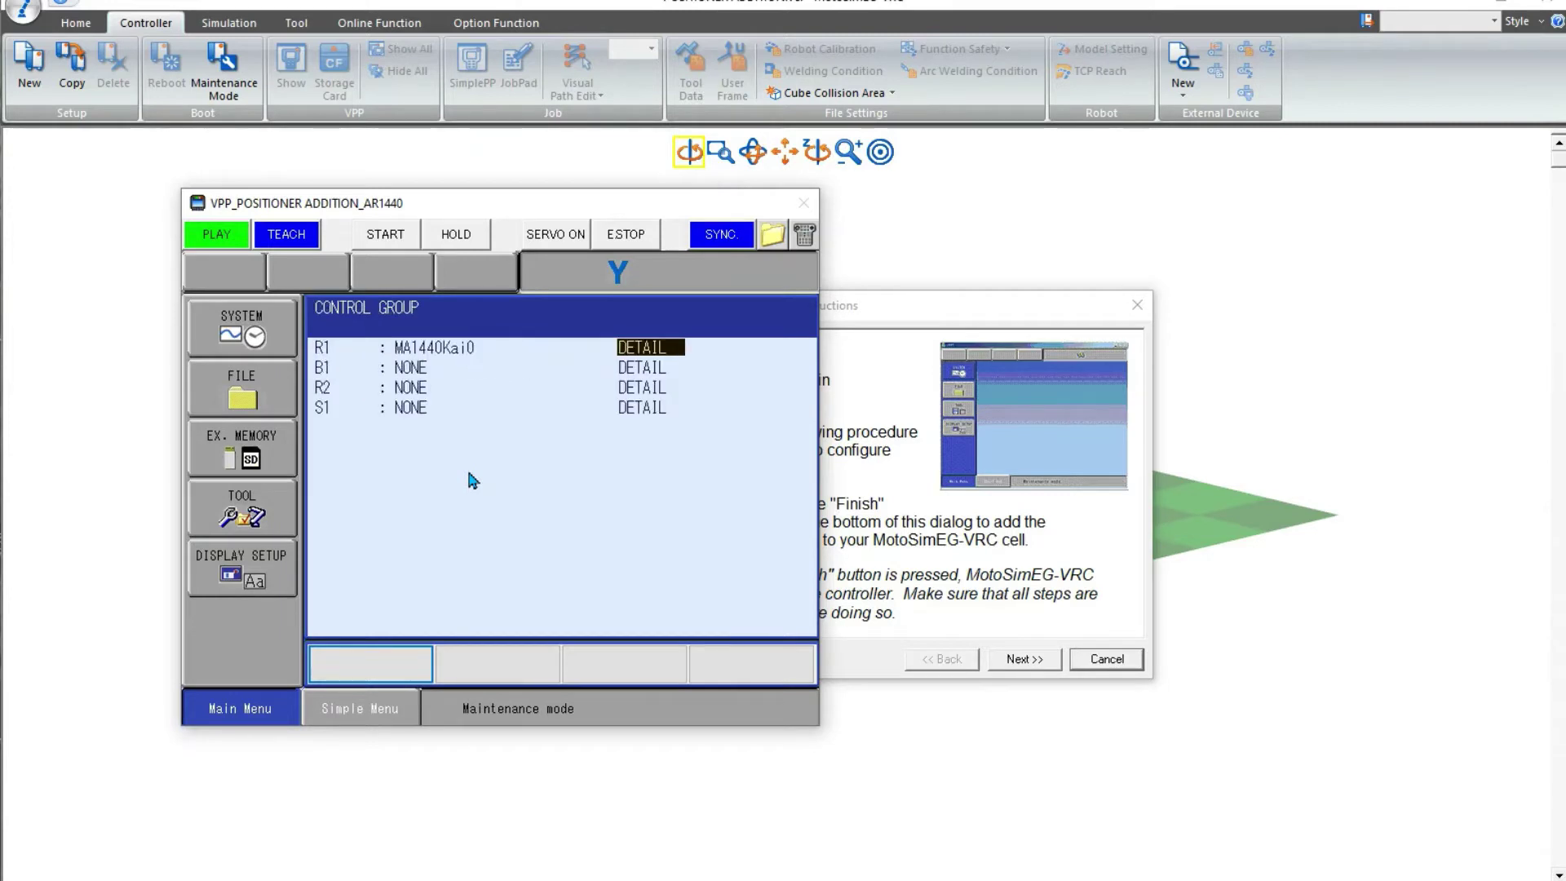
- Assign the AR1440 from the 1-06VXH12-A0* machine group to control group R1
key(Return)
key(Right)
key(Right)
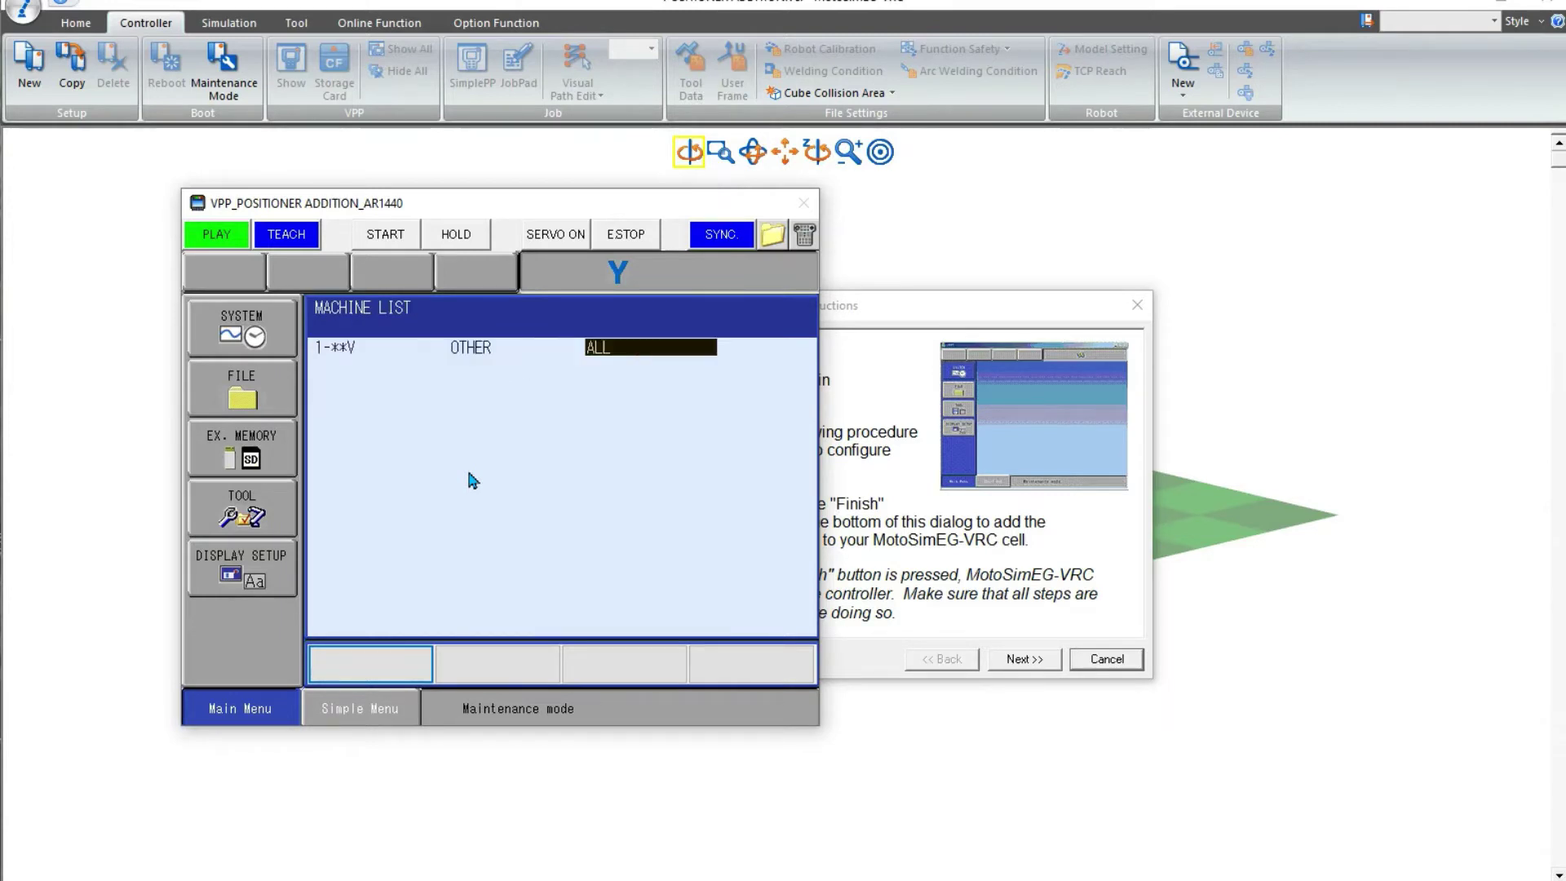
key(Return)
key(Down)
key(Down)
key(Down)
key(Down)
key(Down)
key(Down)
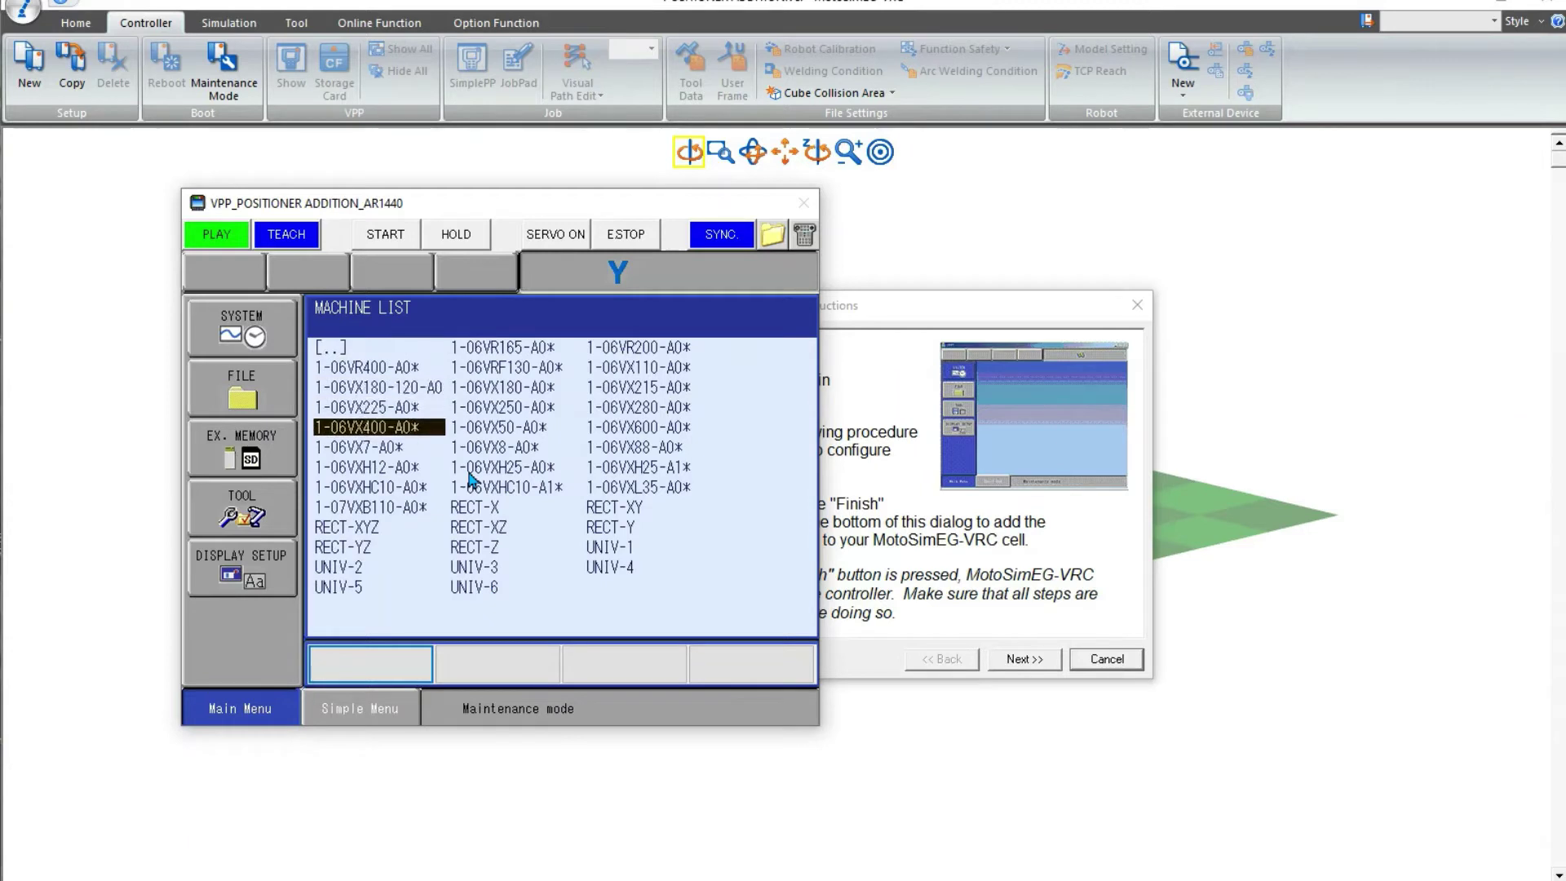
key(Return)
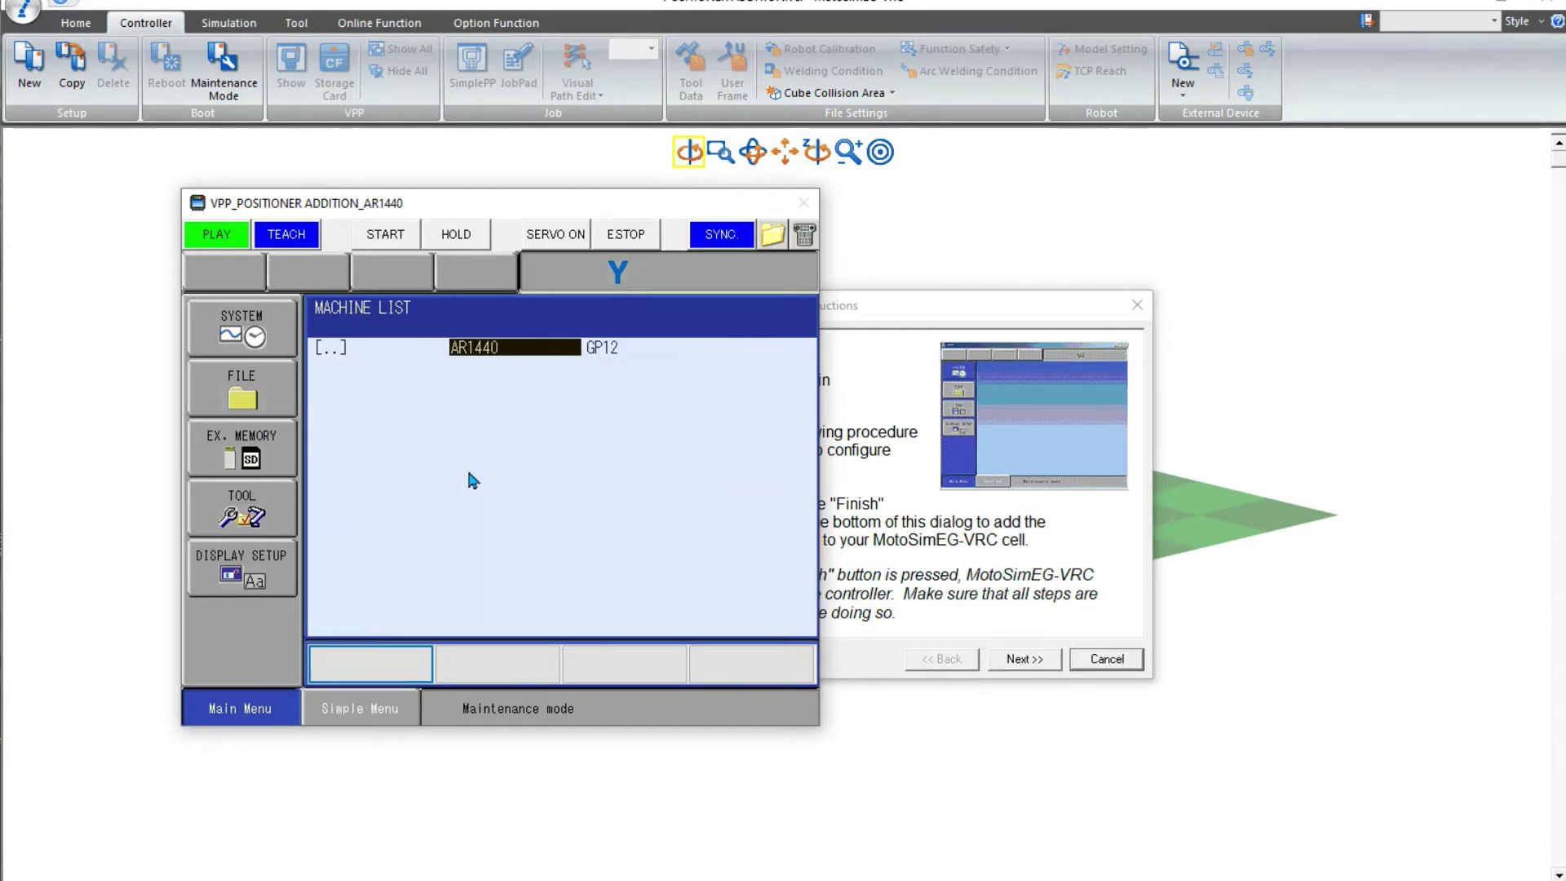
key(Right)
key(Down)
key(Down)
key(Down)
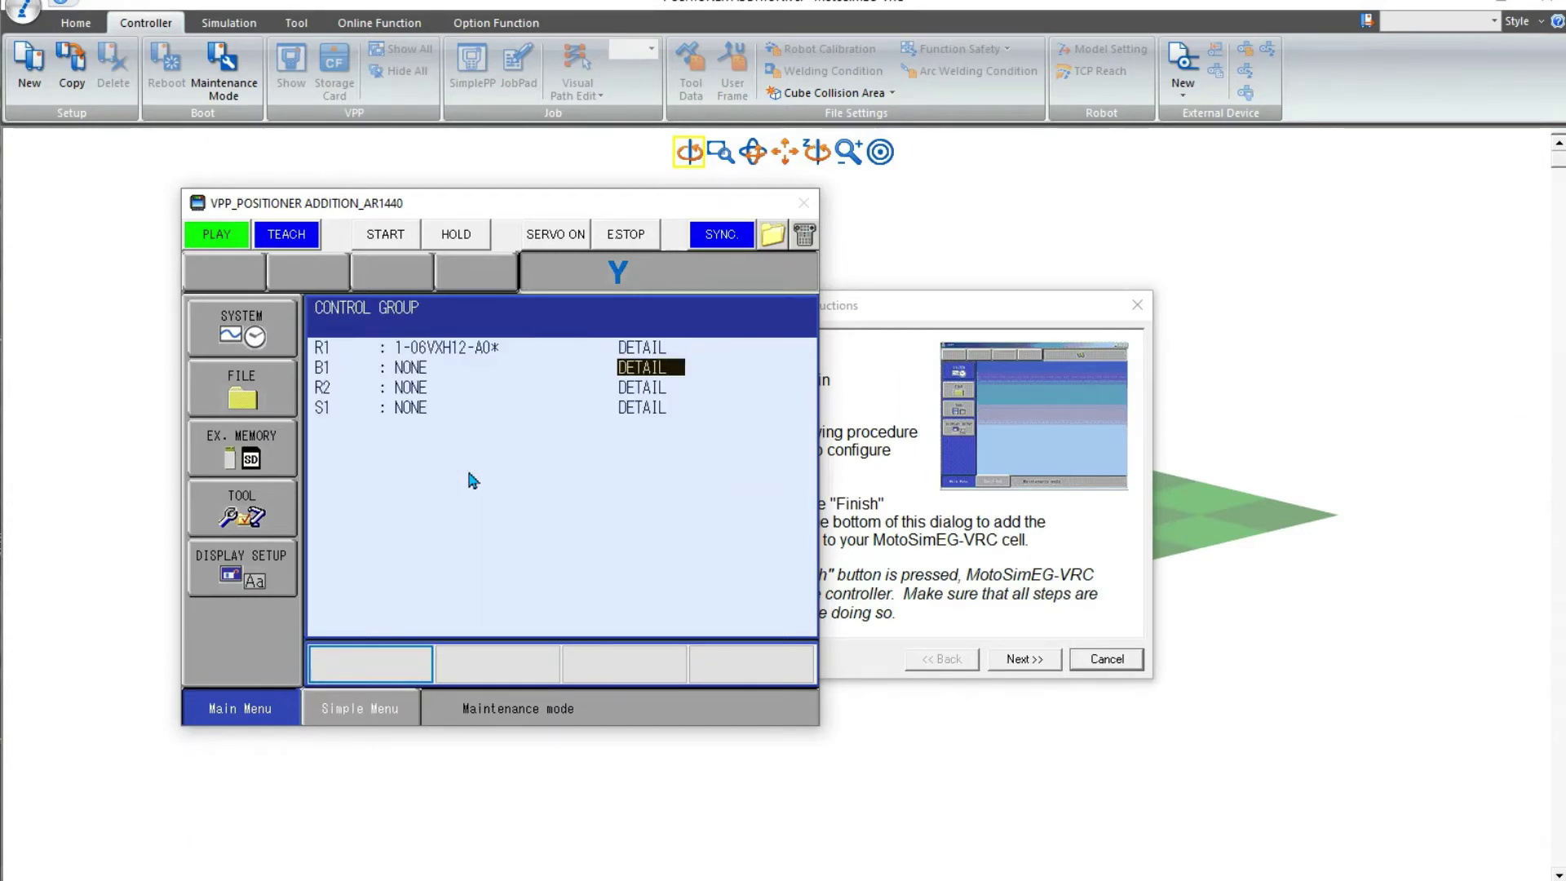
- Assign the positioner MPS500B-A0* from the machine list to station group S1
key(Left)
key(Return)
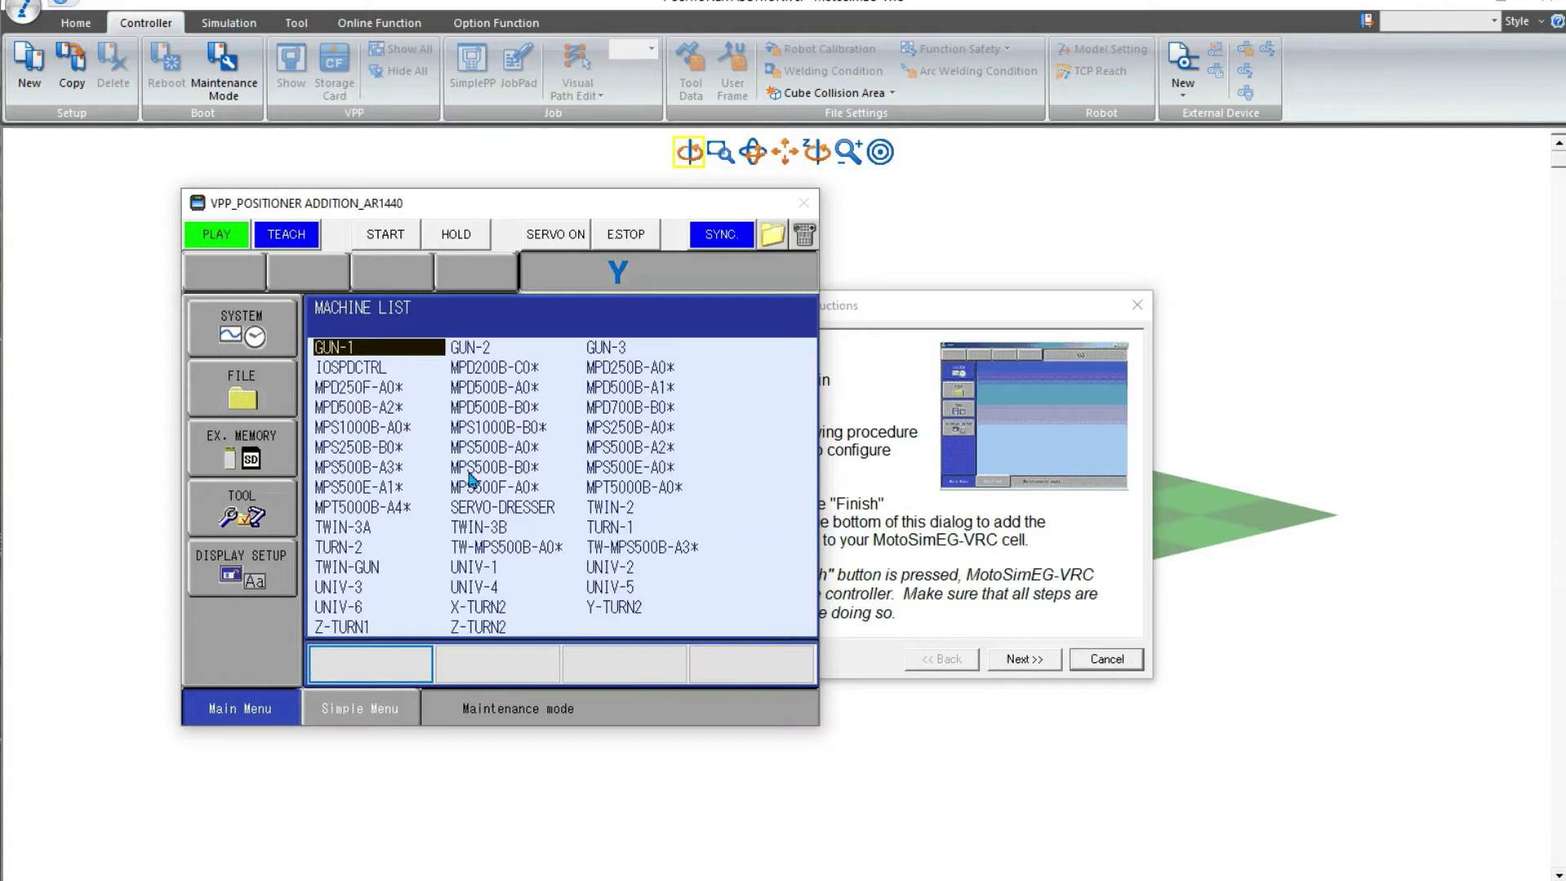
key(Down)
key(Down)
key(Down)
key(Down)
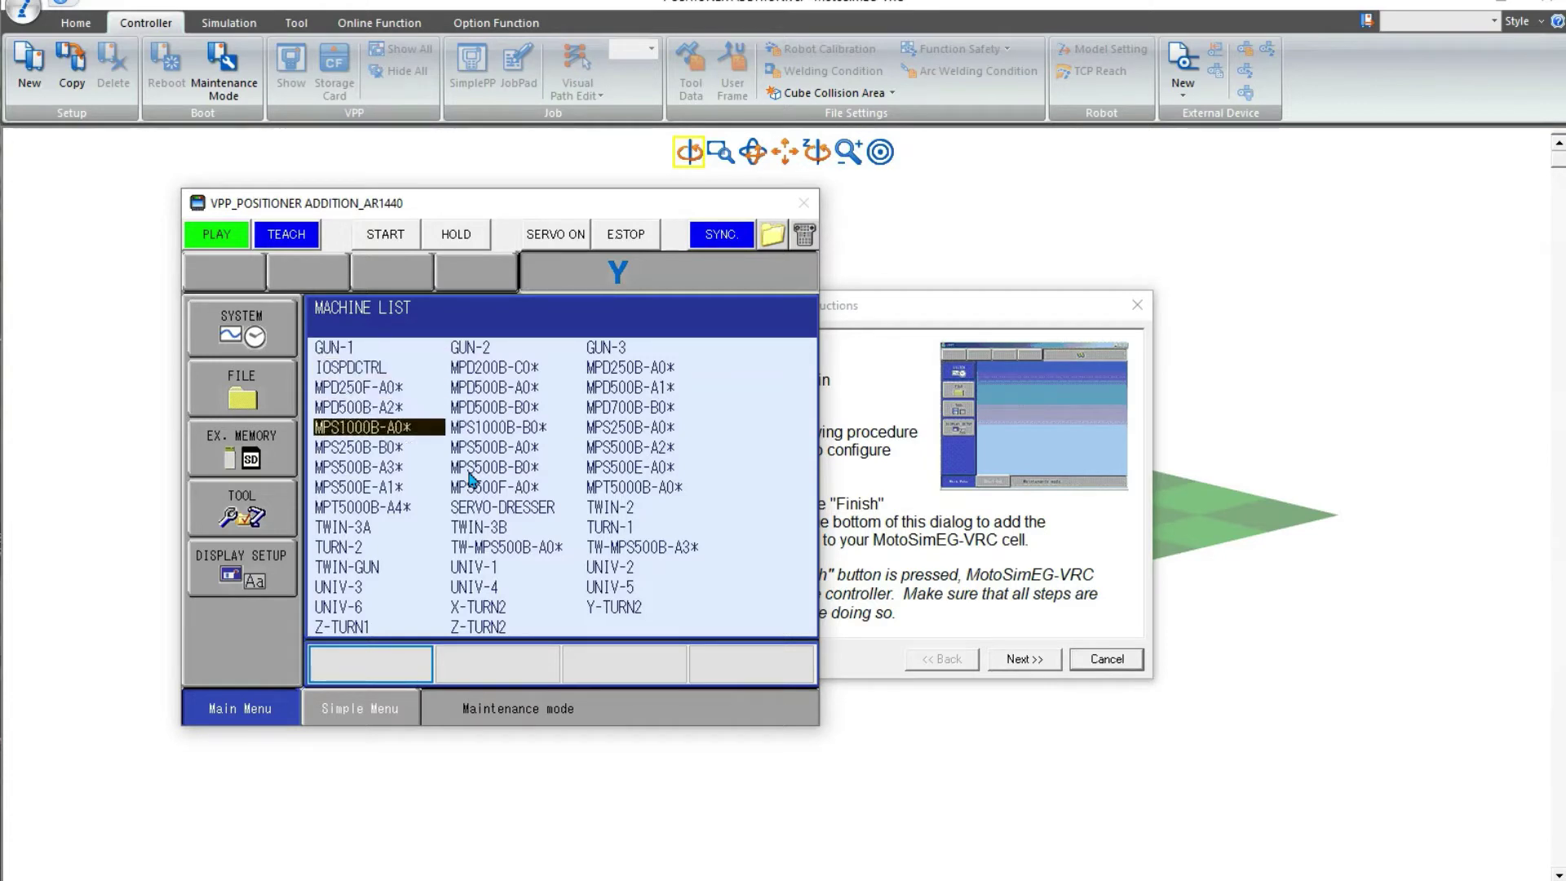
key(Down)
key(Down)
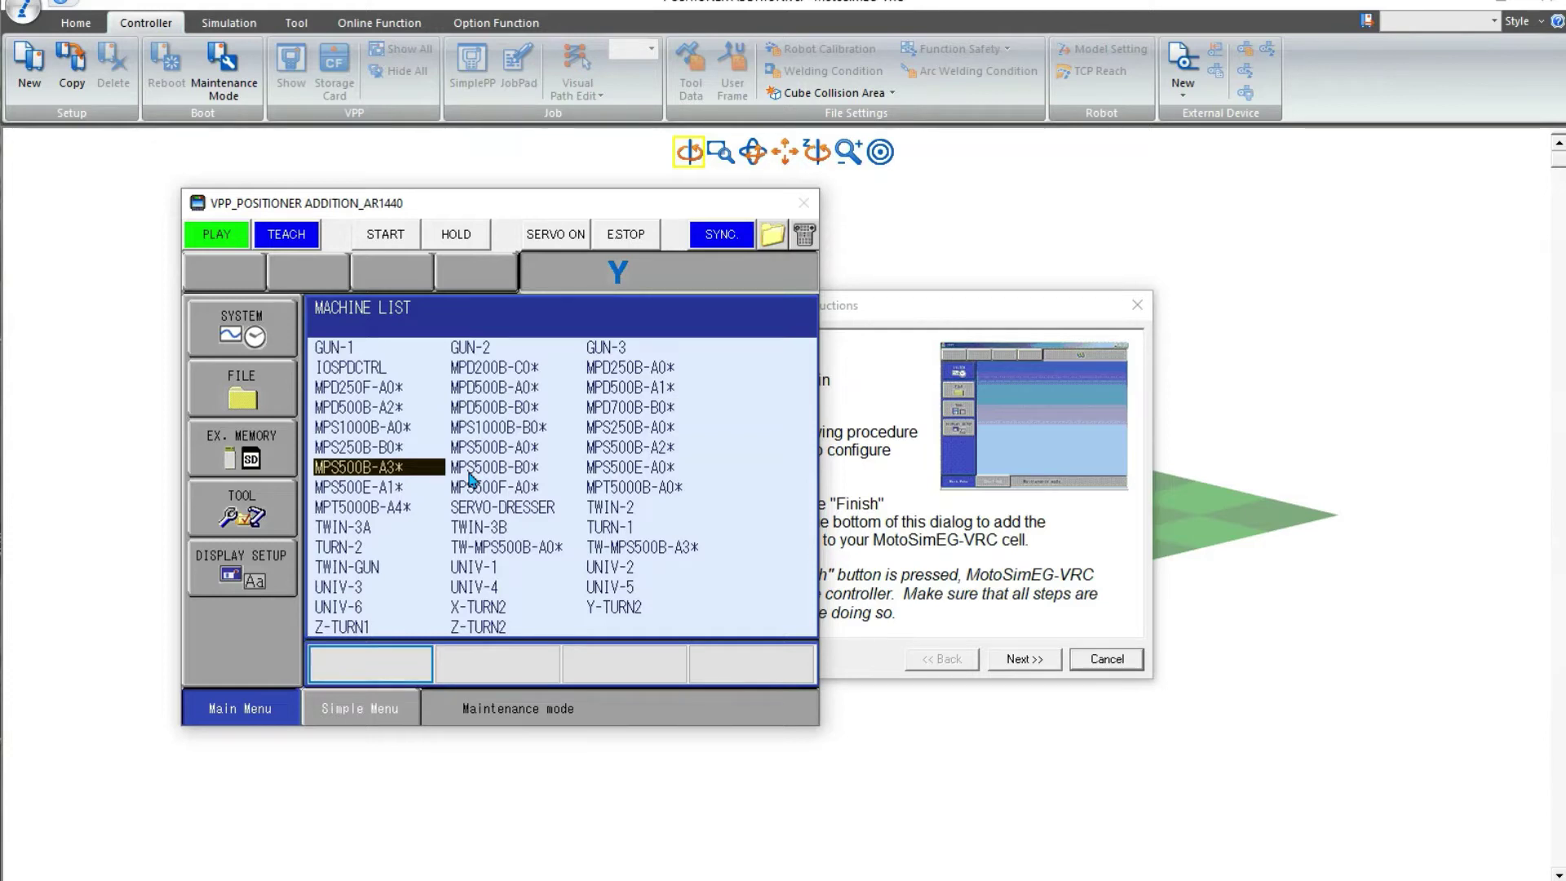
key(Right)
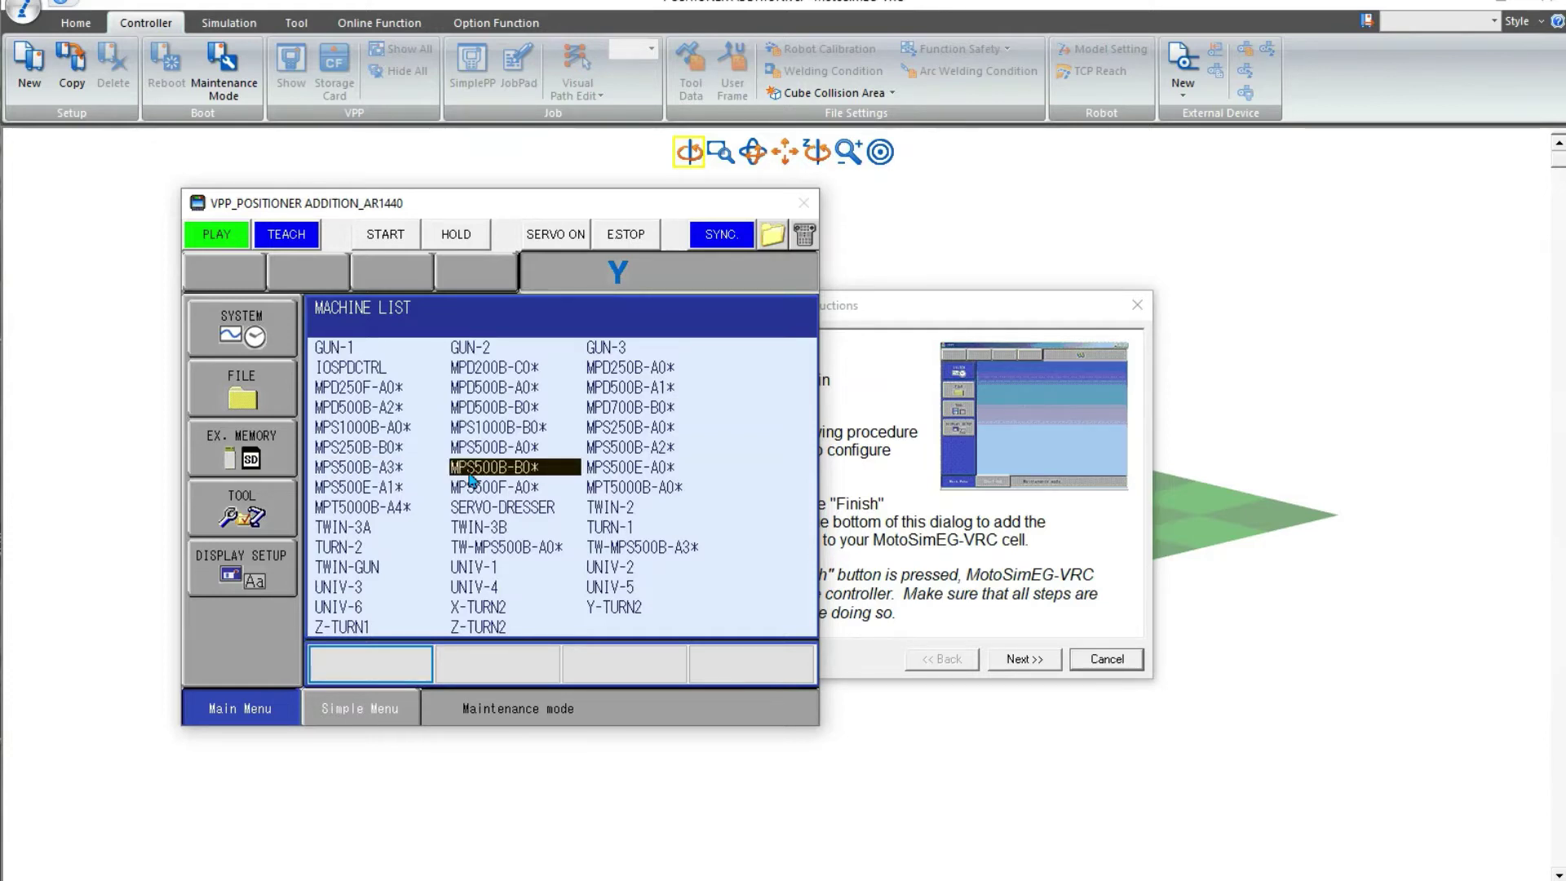
key(Down)
key(Down)
key(Down)
key(Down)
key(Down)
key(Up)
key(Up)
key(Up)
key(Up)
key(Up)
key(Return)
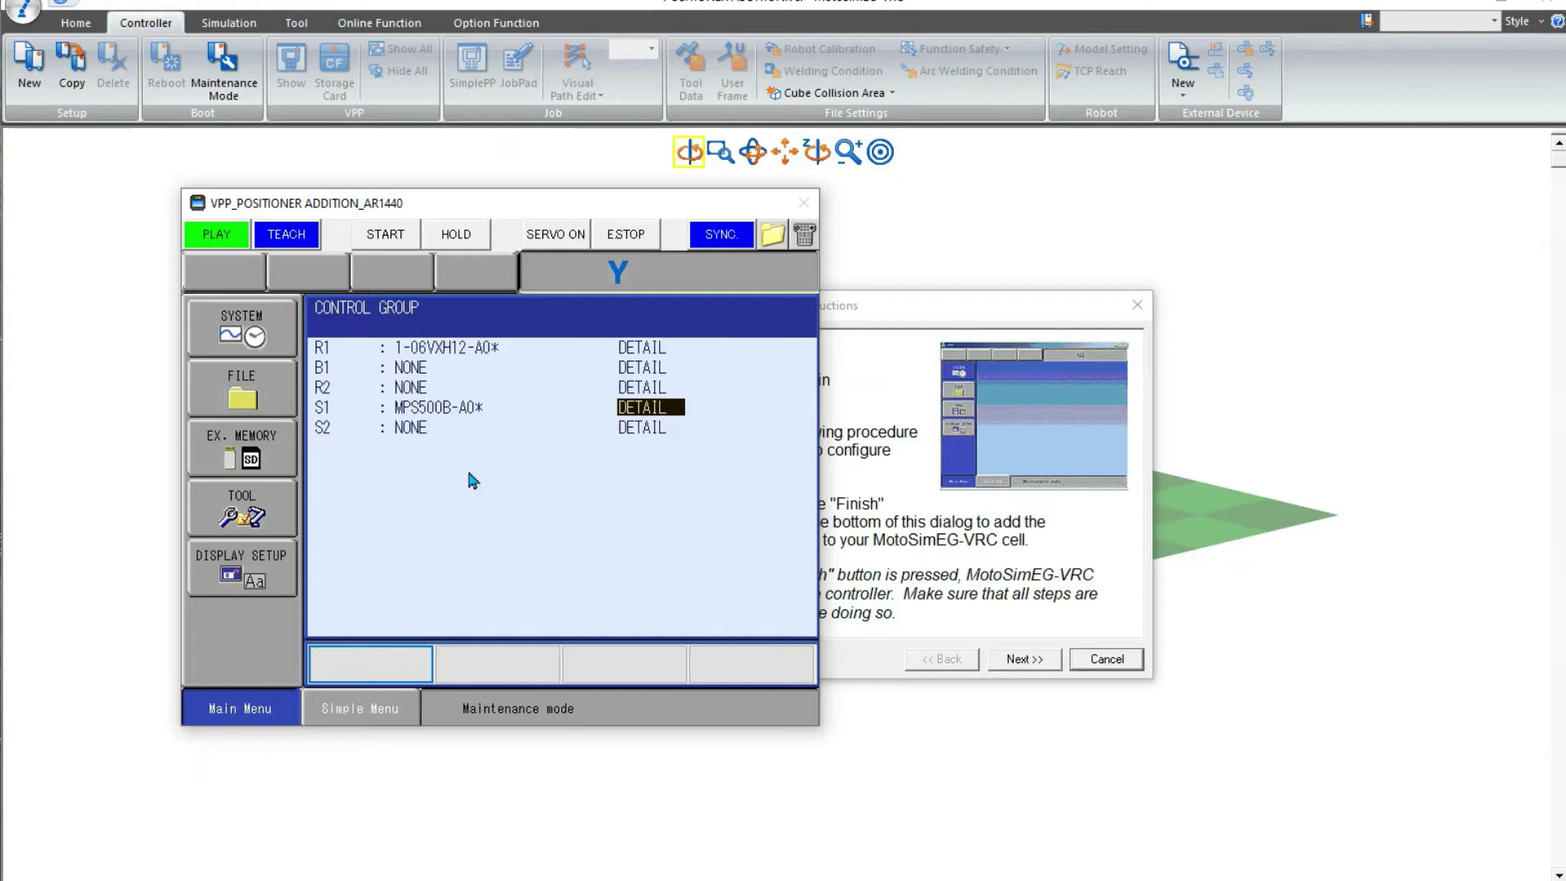
- Accept the control groups with the default axis connections and the default motor specification for S1
key(Return)
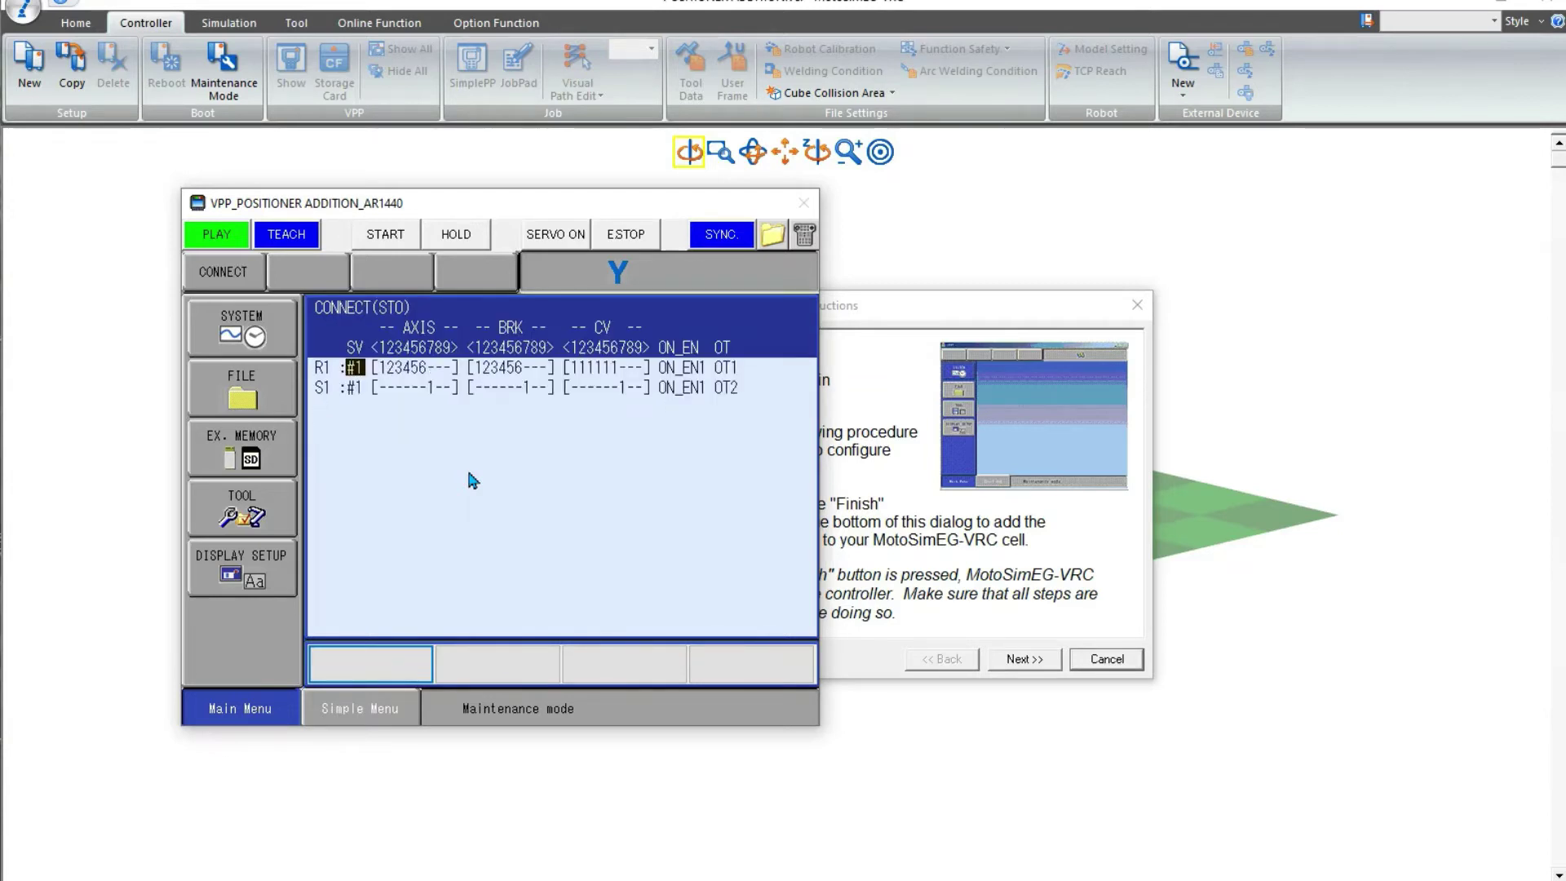
key(Return)
key(Return)
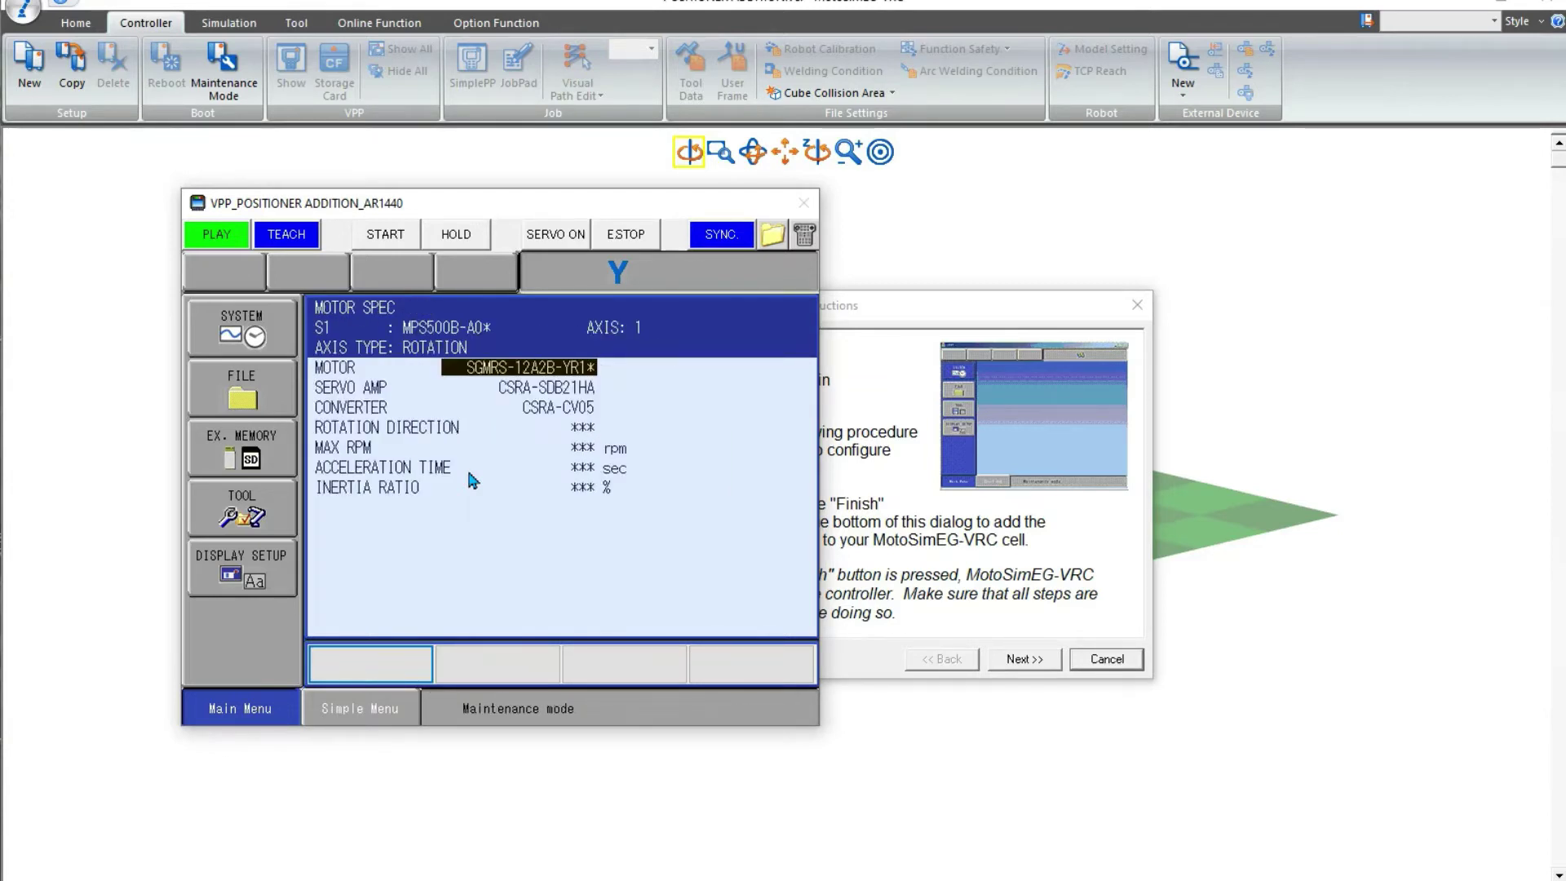
key(Return)
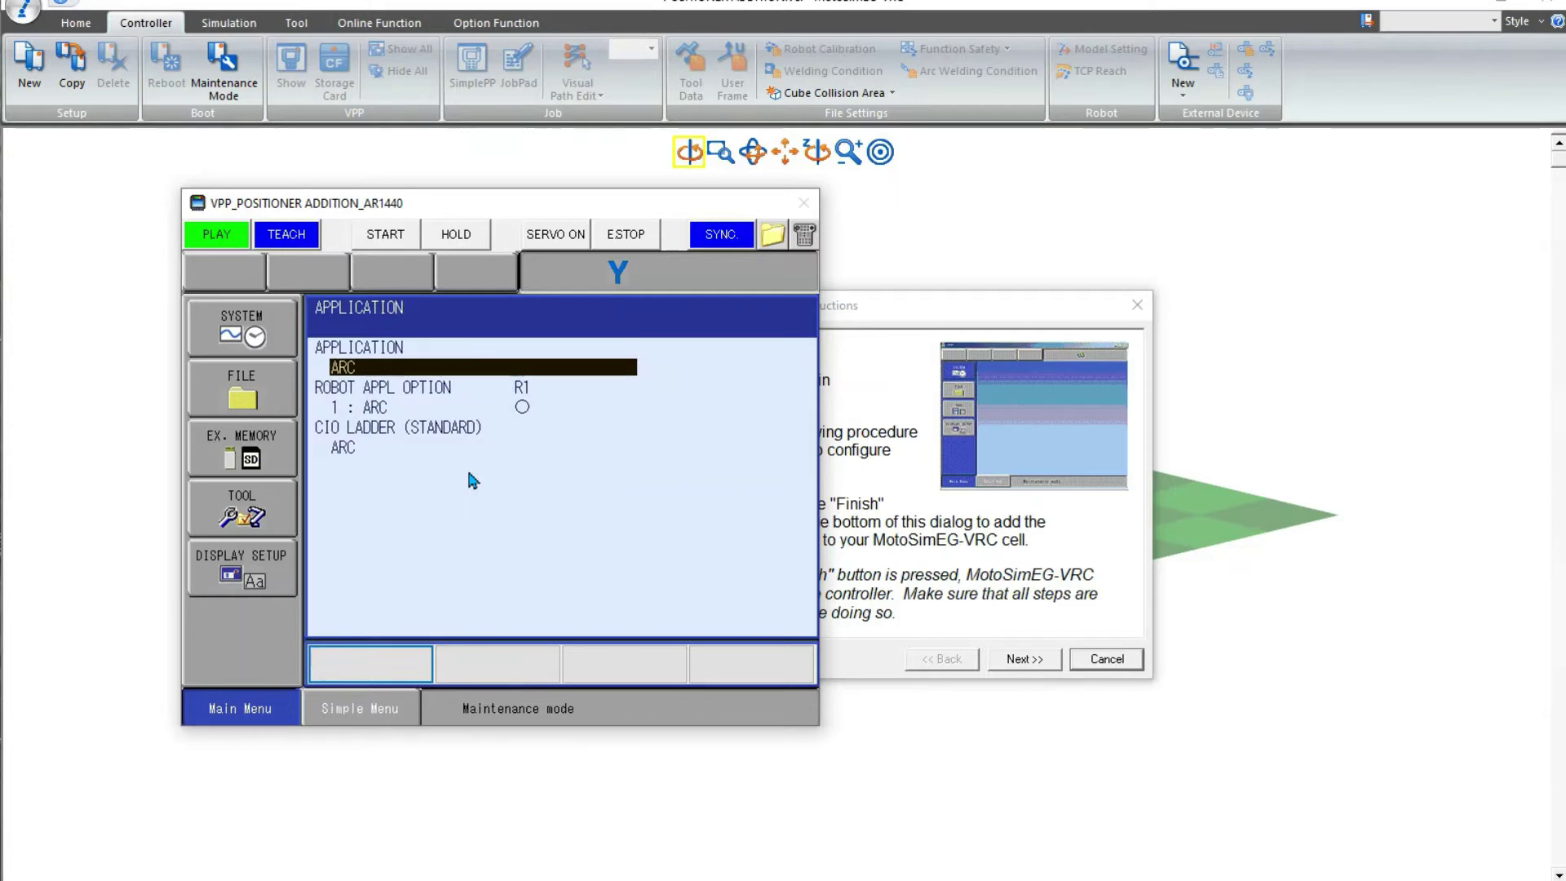
- Accept the ARC application and the default I/O module and CMOS memory settings
key(Return)
key(Return)
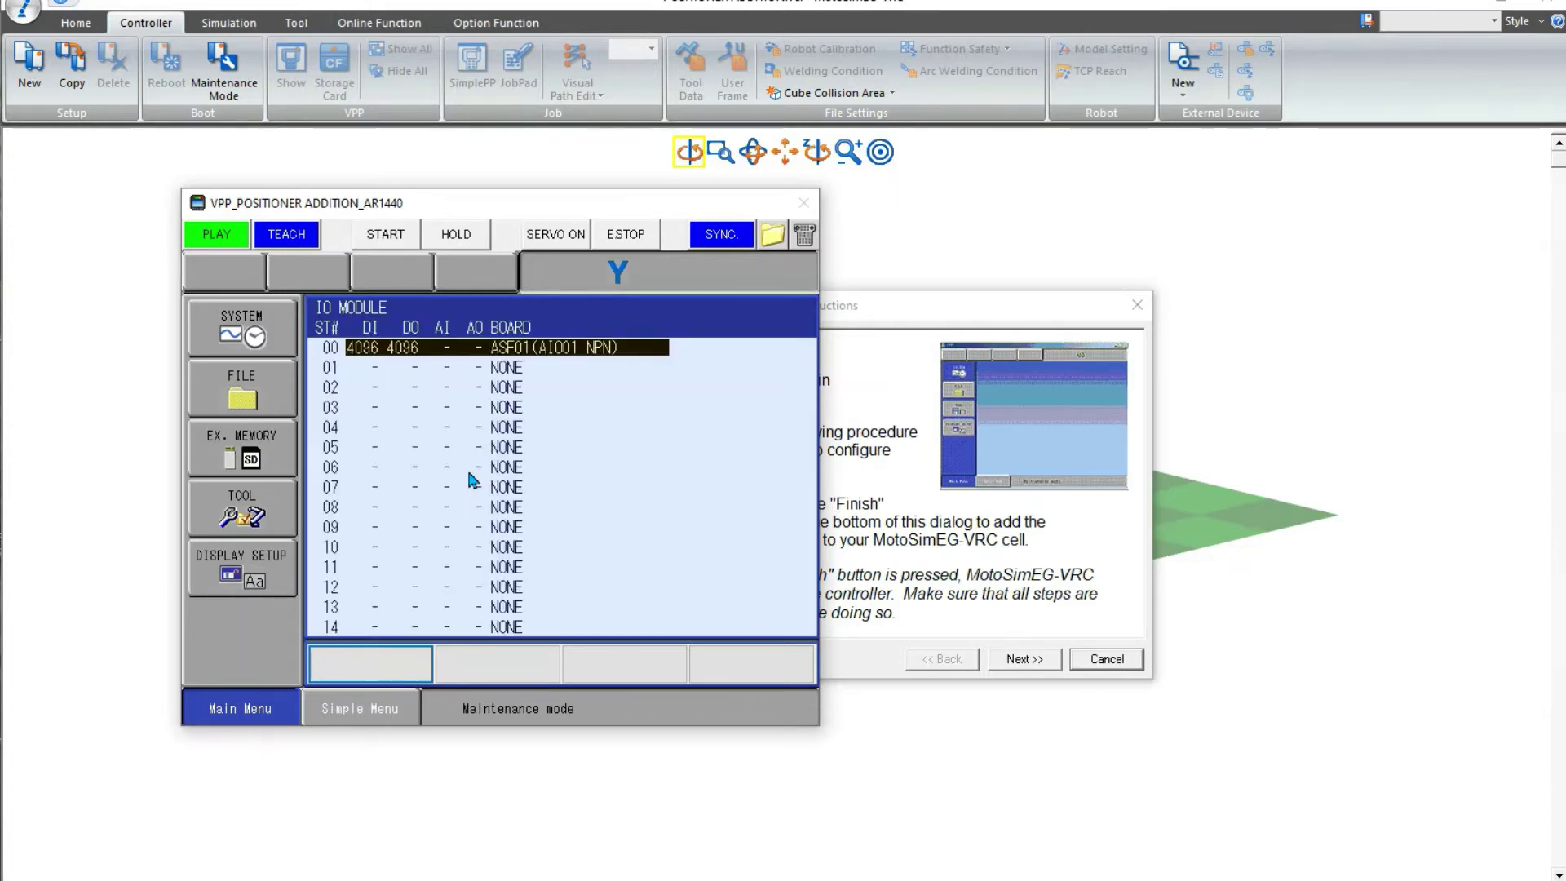
key(Up)
key(Return)
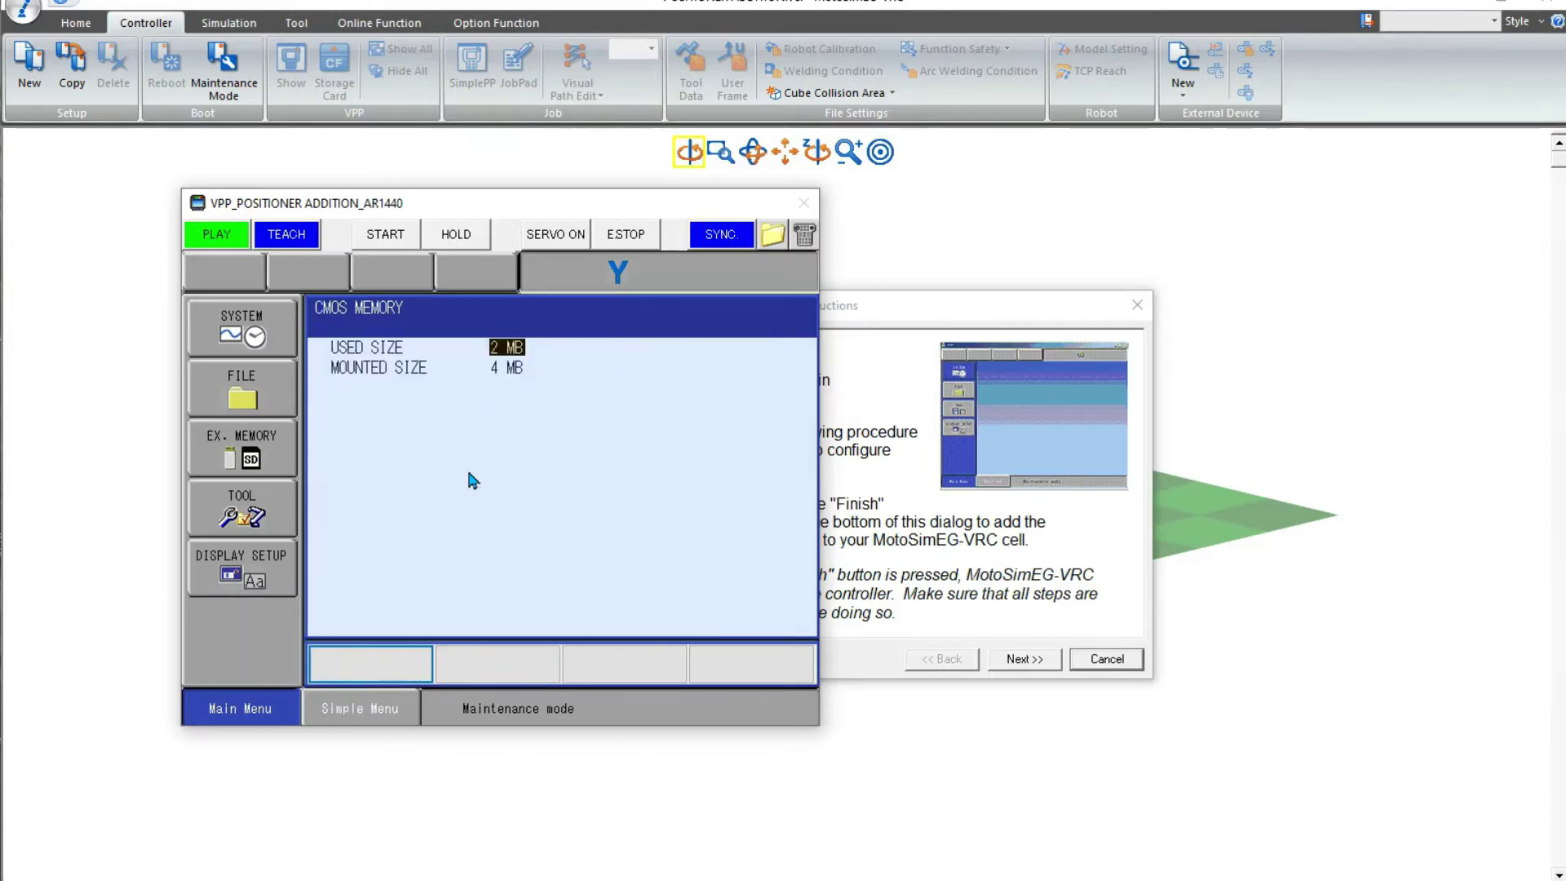
key(Return)
key(Return)
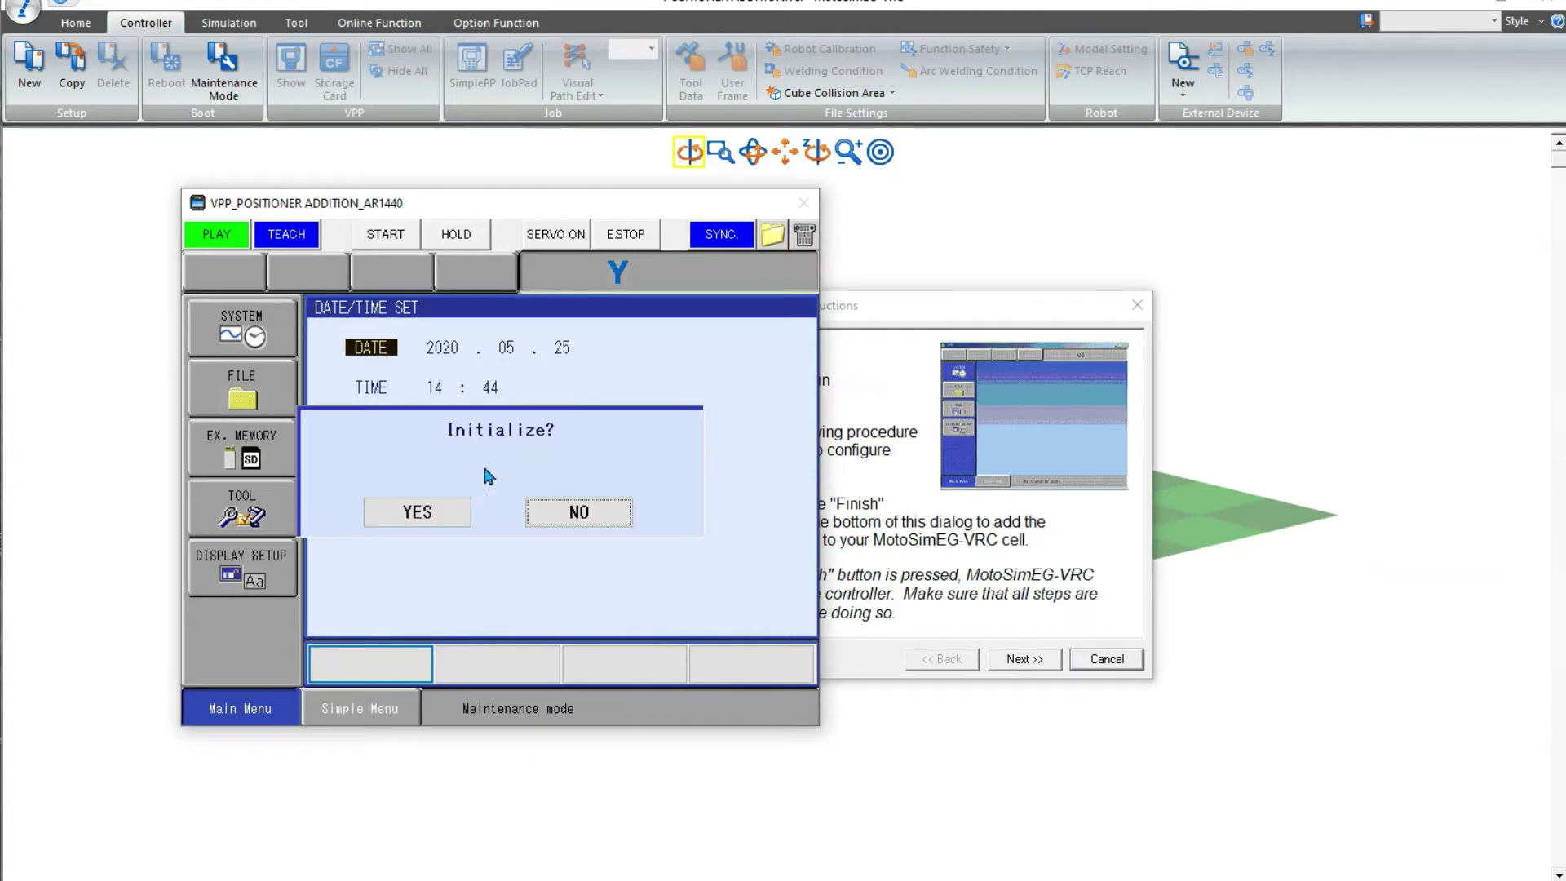
- Confirm the system initialization and advance the maintenance mode instructions to the Procedure Completed page
click(416, 512)
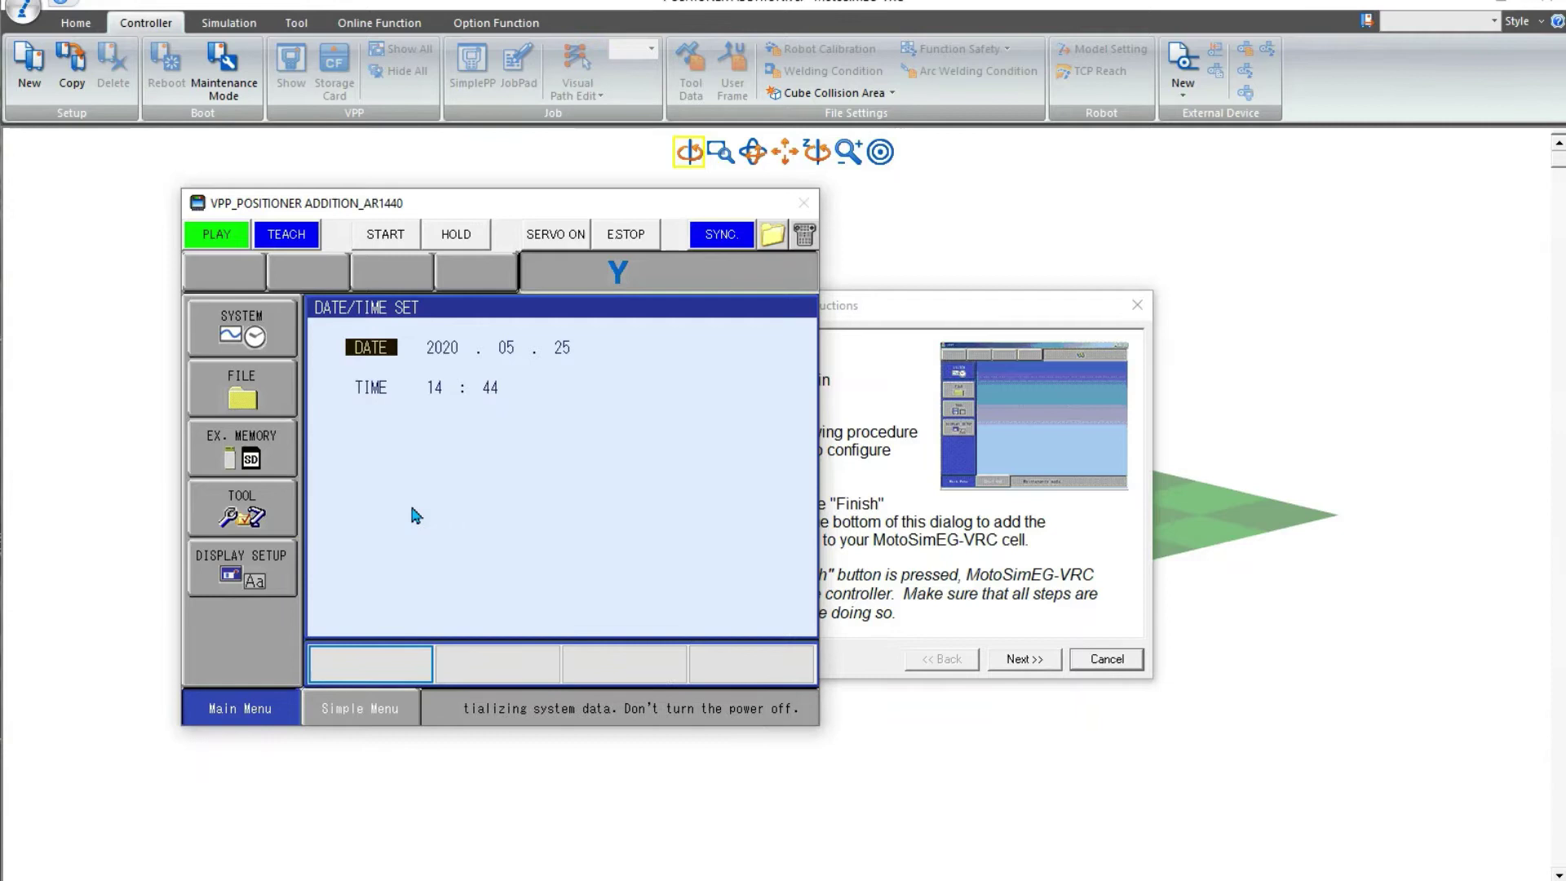
click(1025, 660)
click(1026, 659)
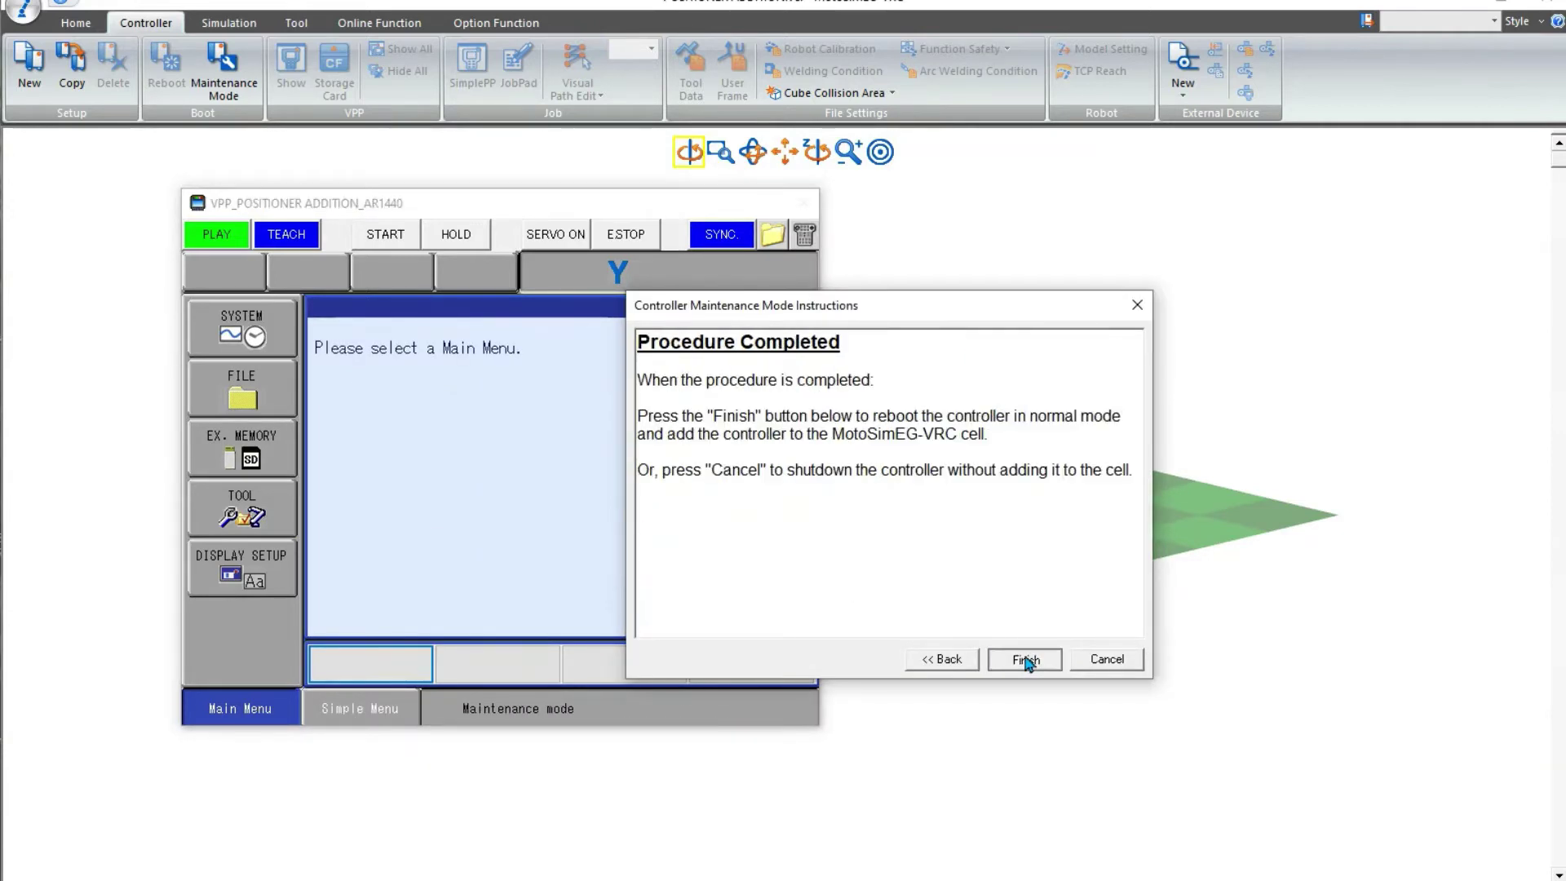
- Finish the maintenance procedure, accept the R01 and S01 robot settings to add them to the cell, and close the virtual pendant
click(1025, 658)
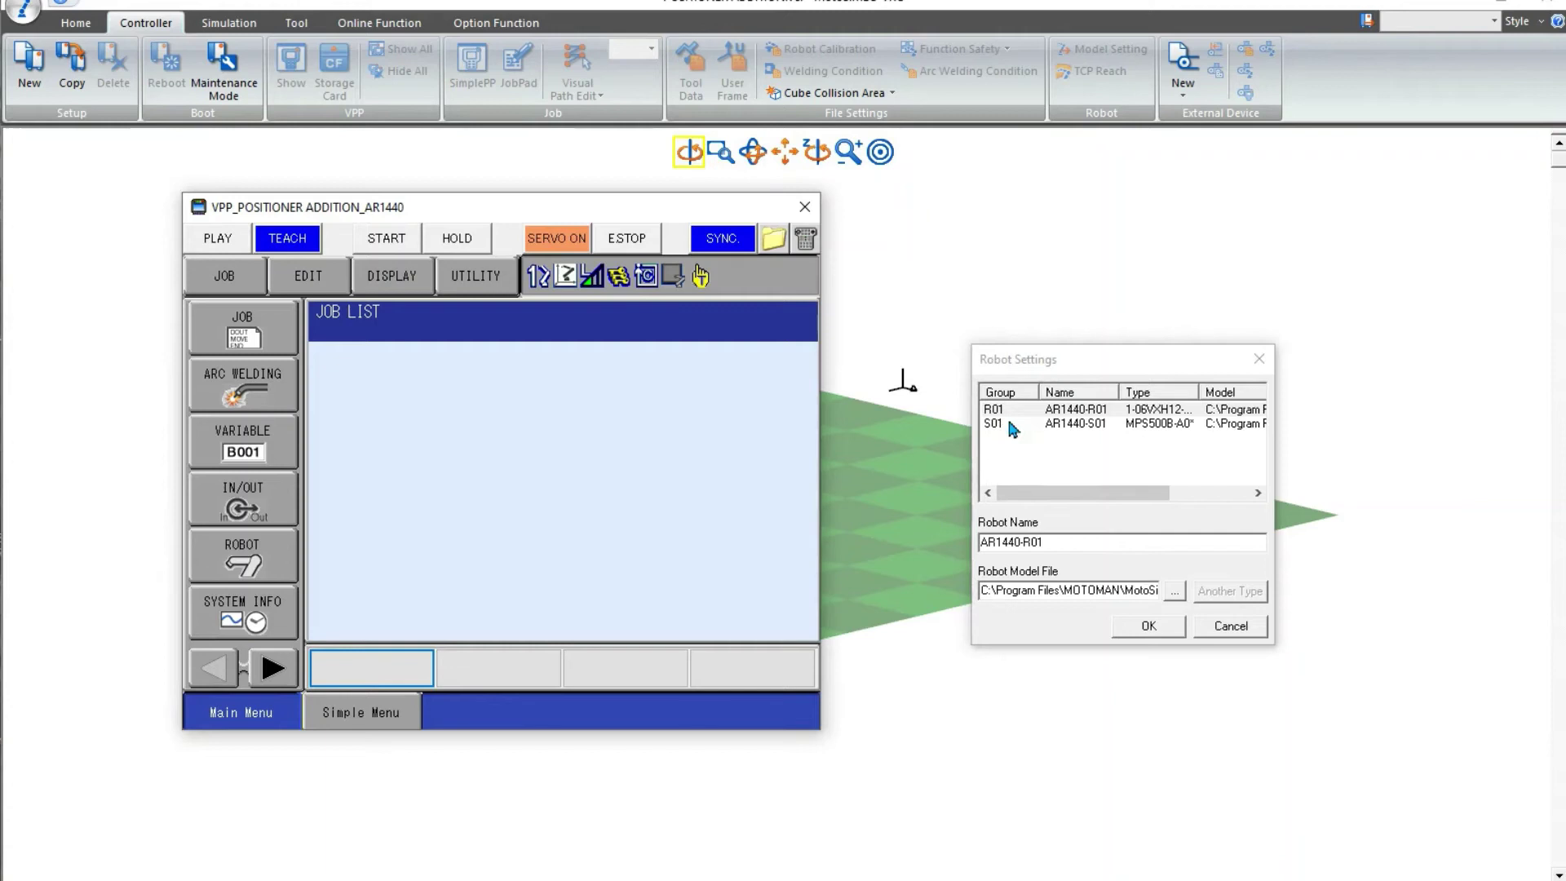
click(1150, 627)
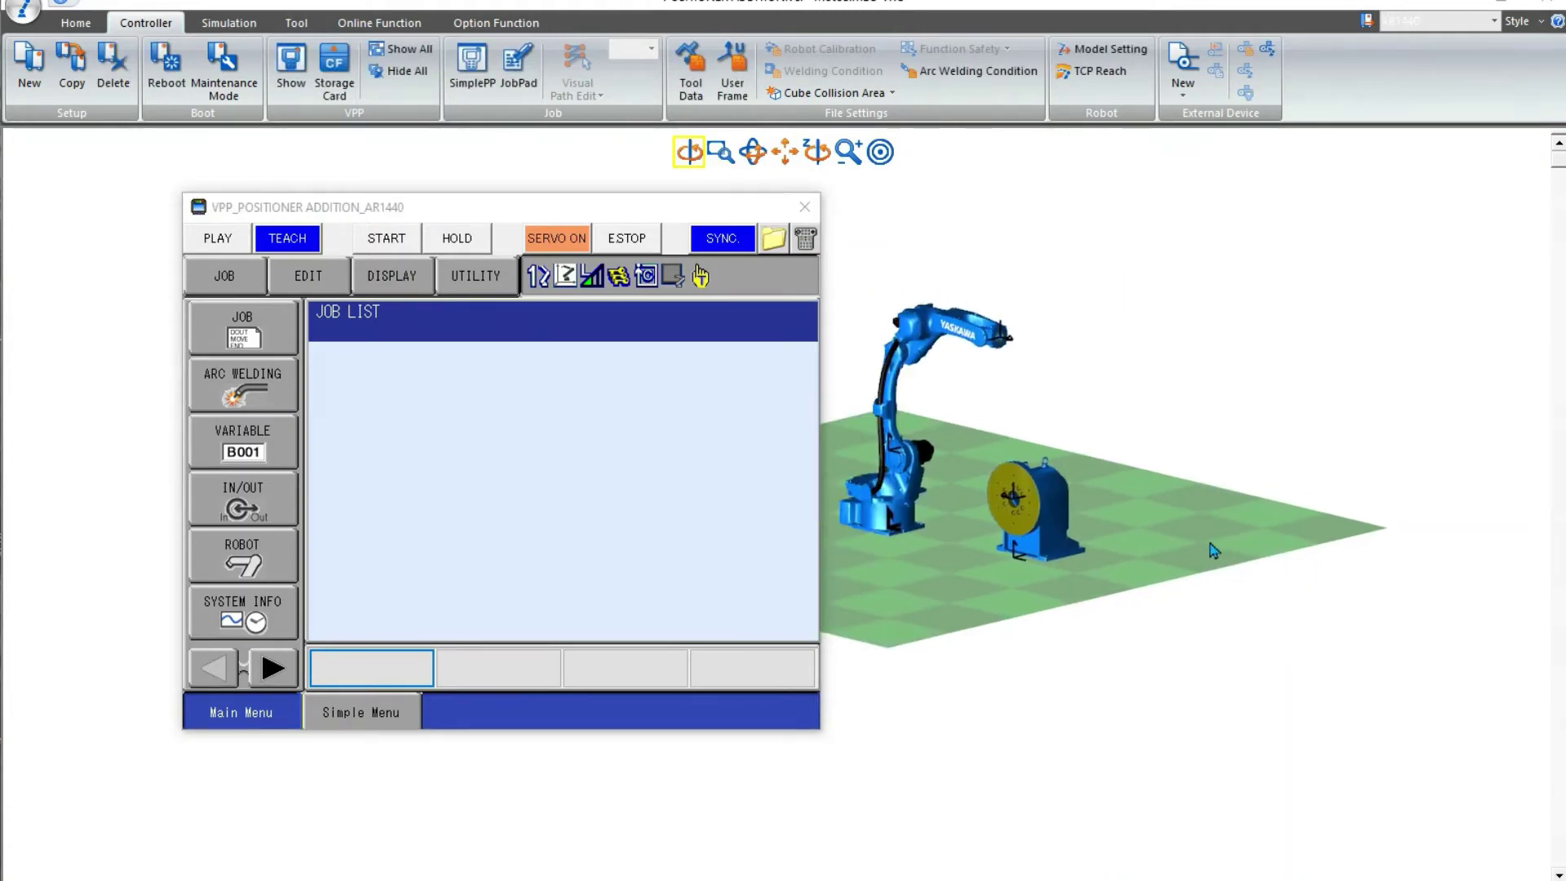
click(805, 211)
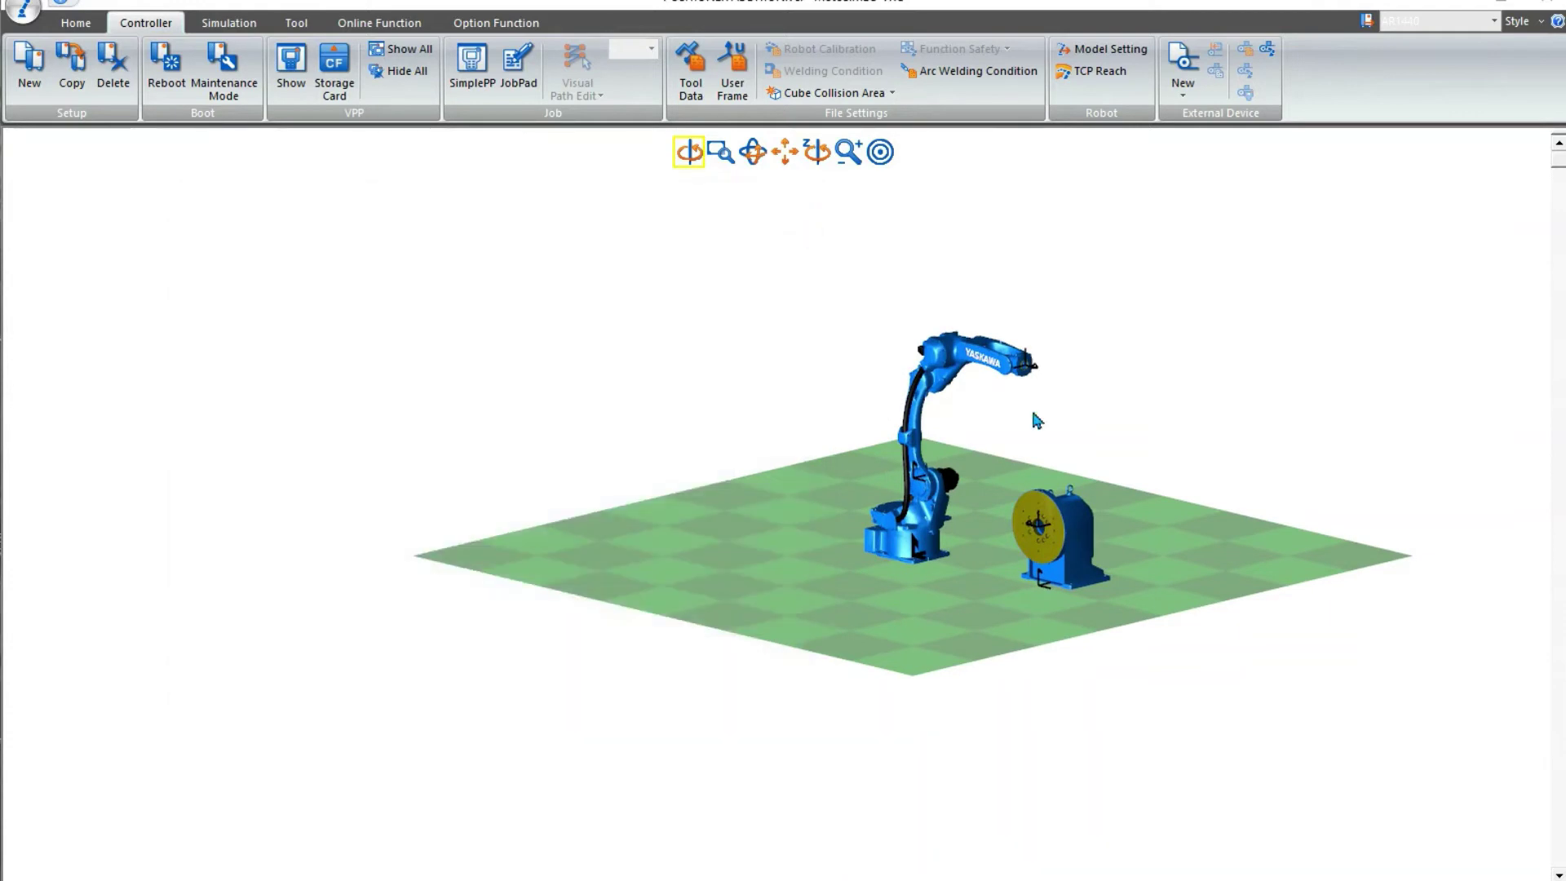
scroll(1031, 407, up, 5)
middle_drag(1026, 449, 854, 457)
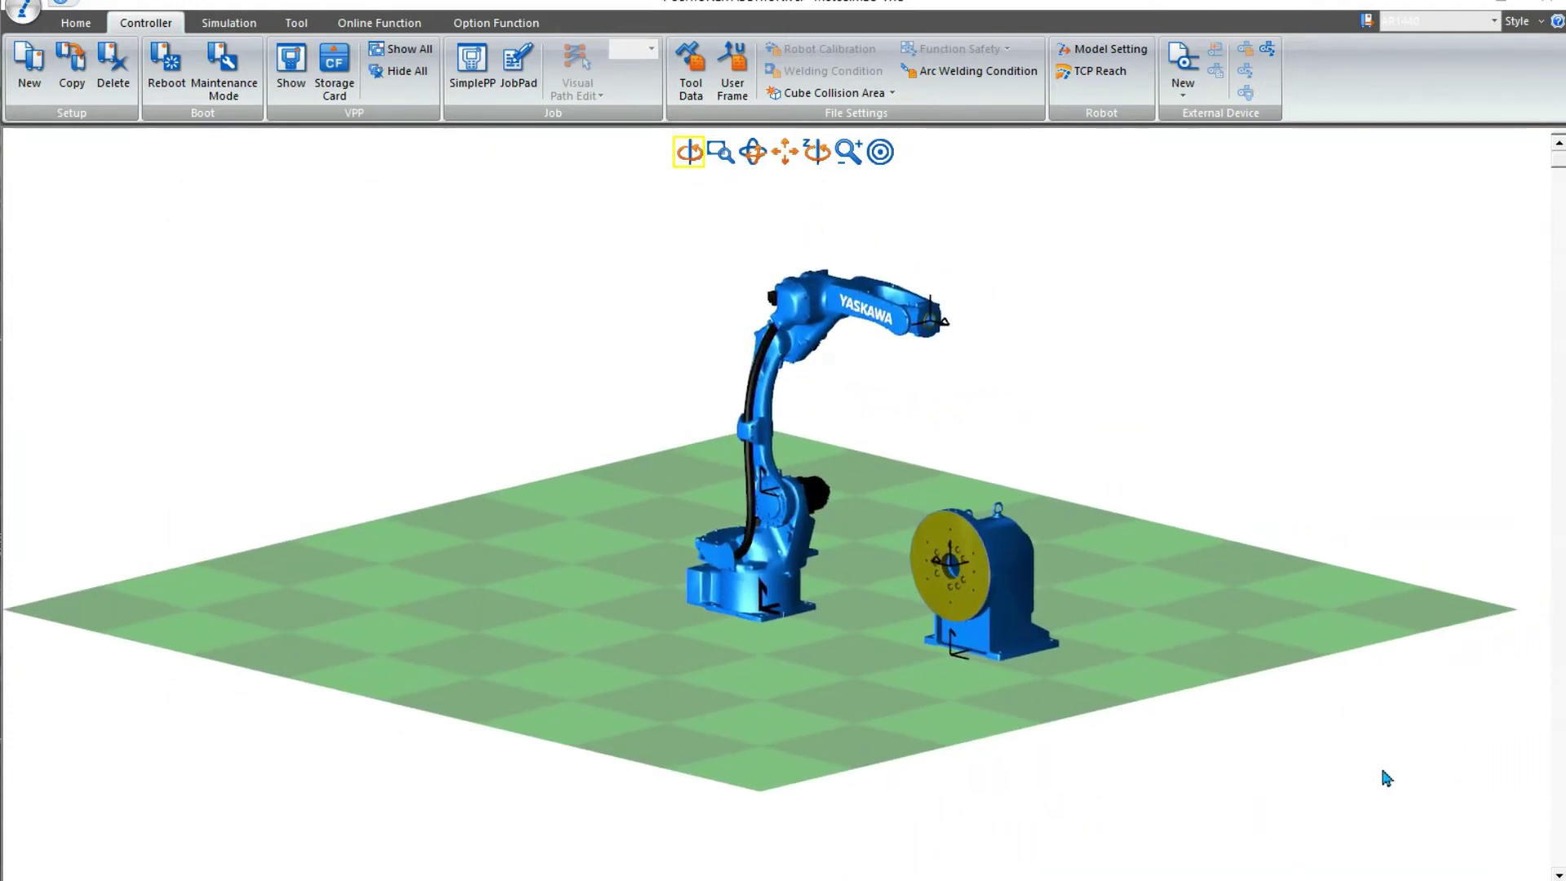
- Show the CAD tree and select the AR1440-S01 positioner model under world
click(79, 26)
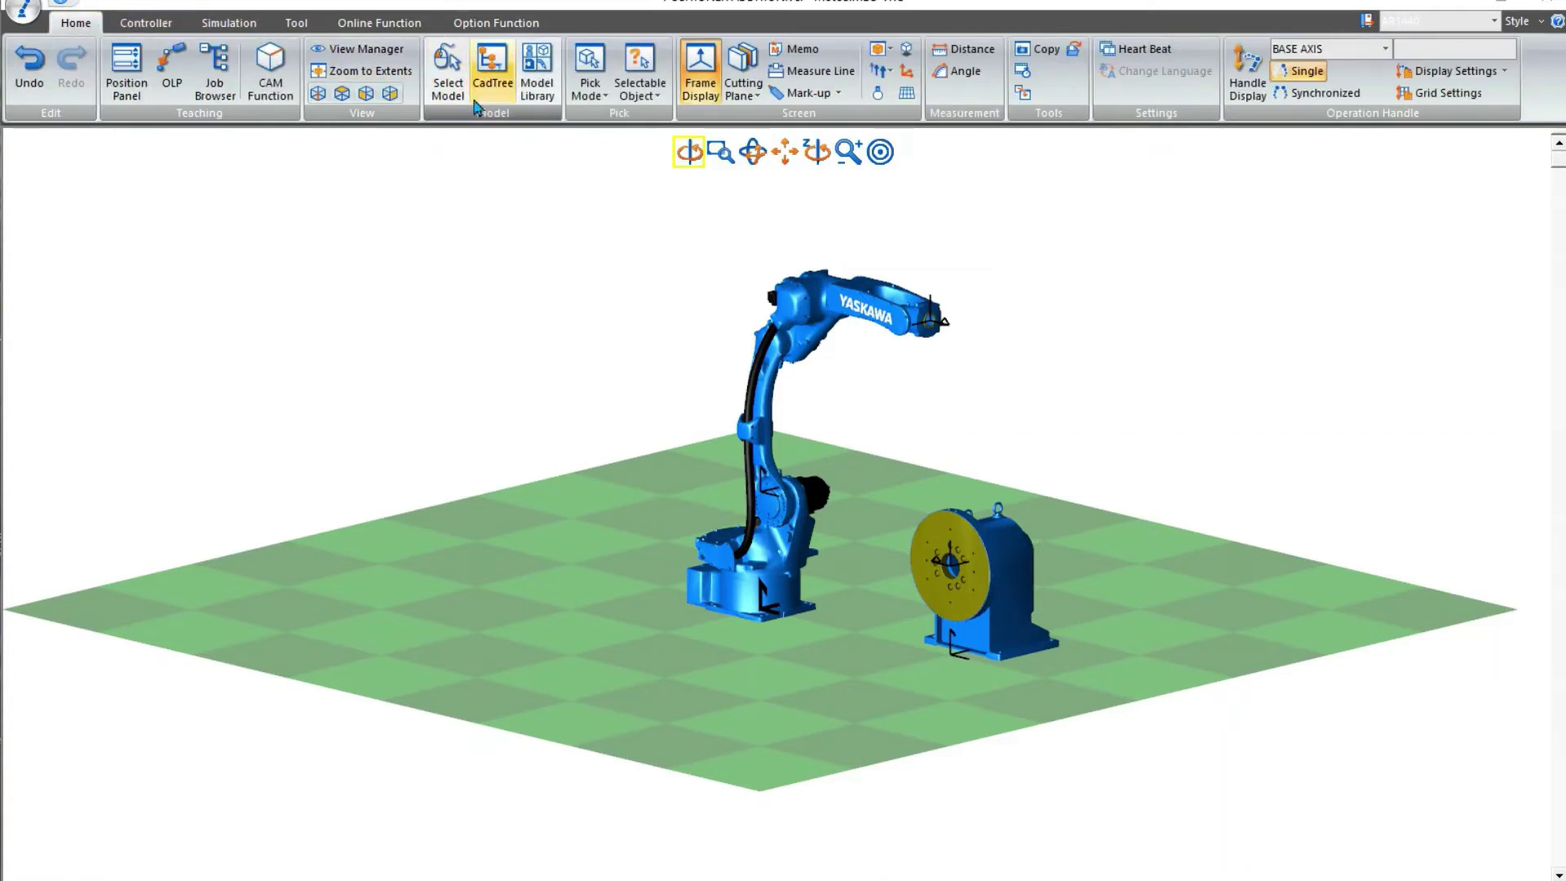
click(492, 70)
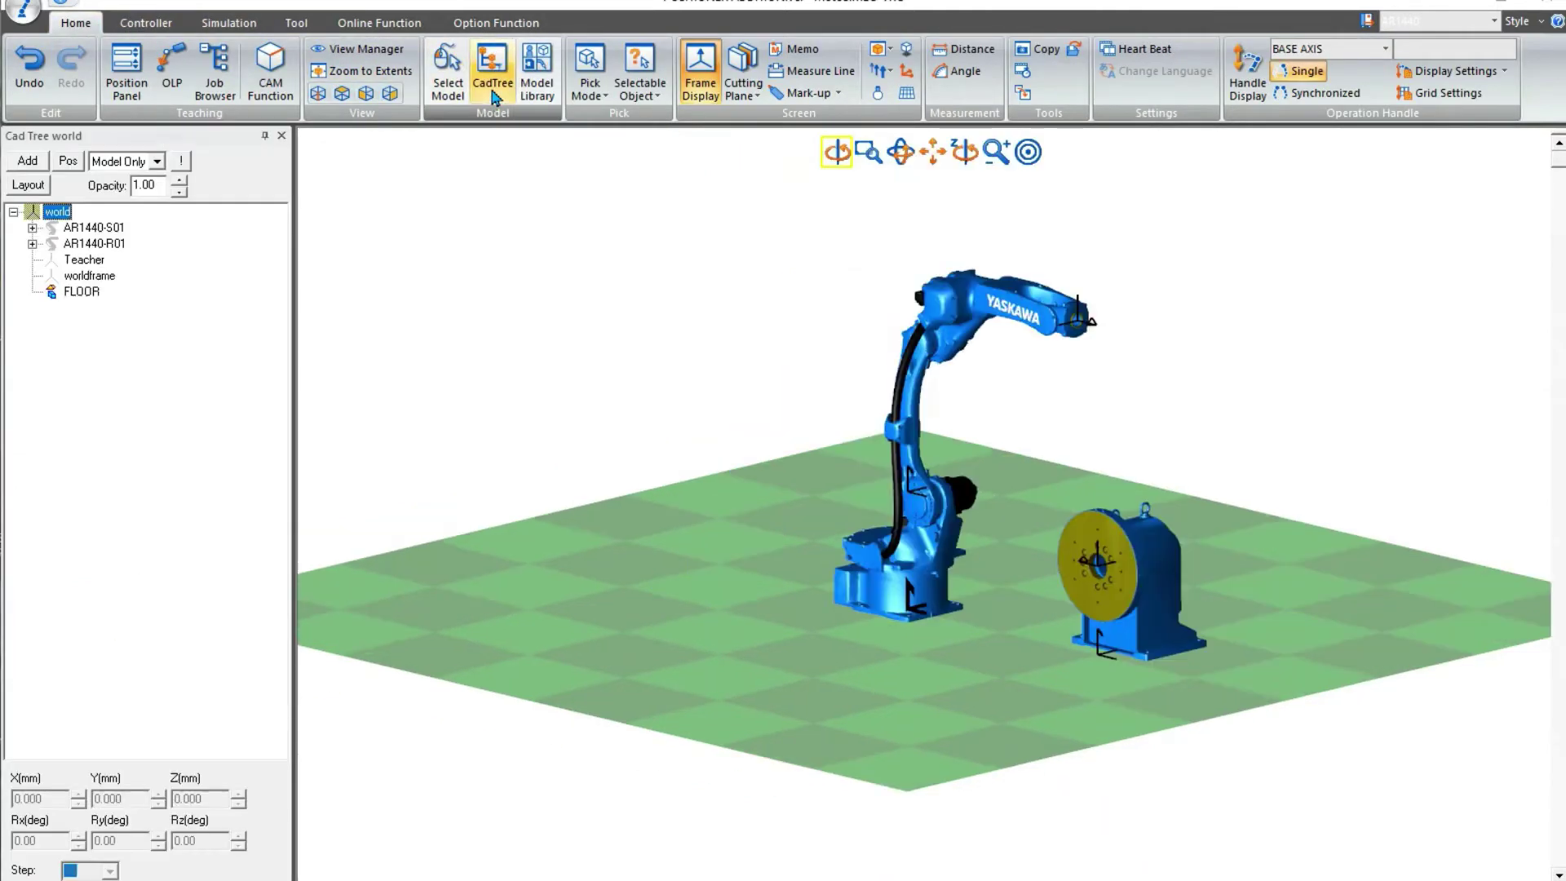
click(101, 229)
click(122, 243)
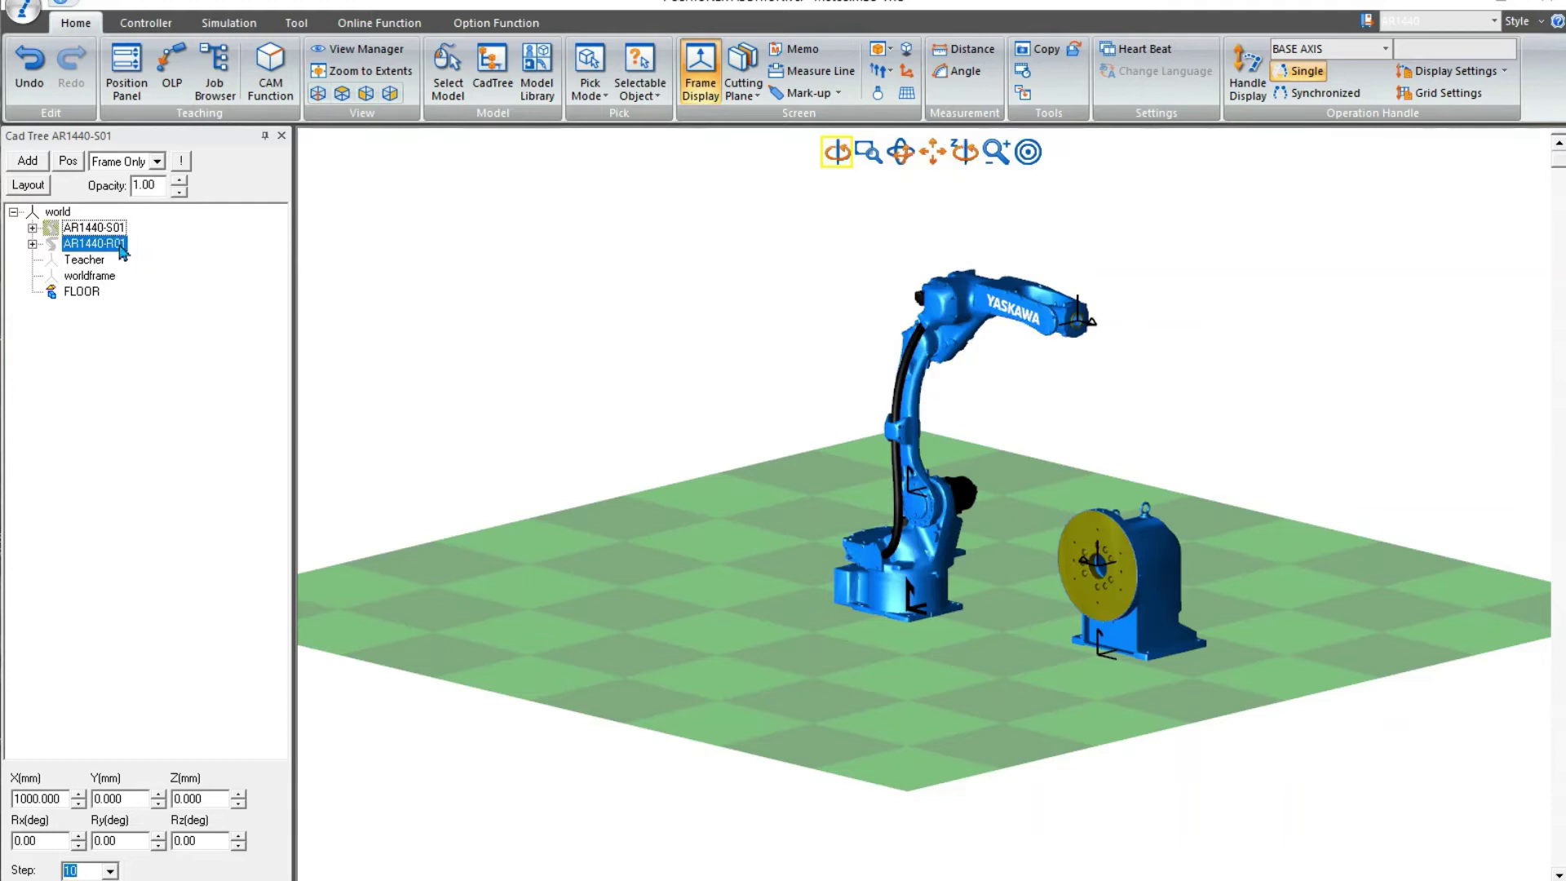
click(121, 230)
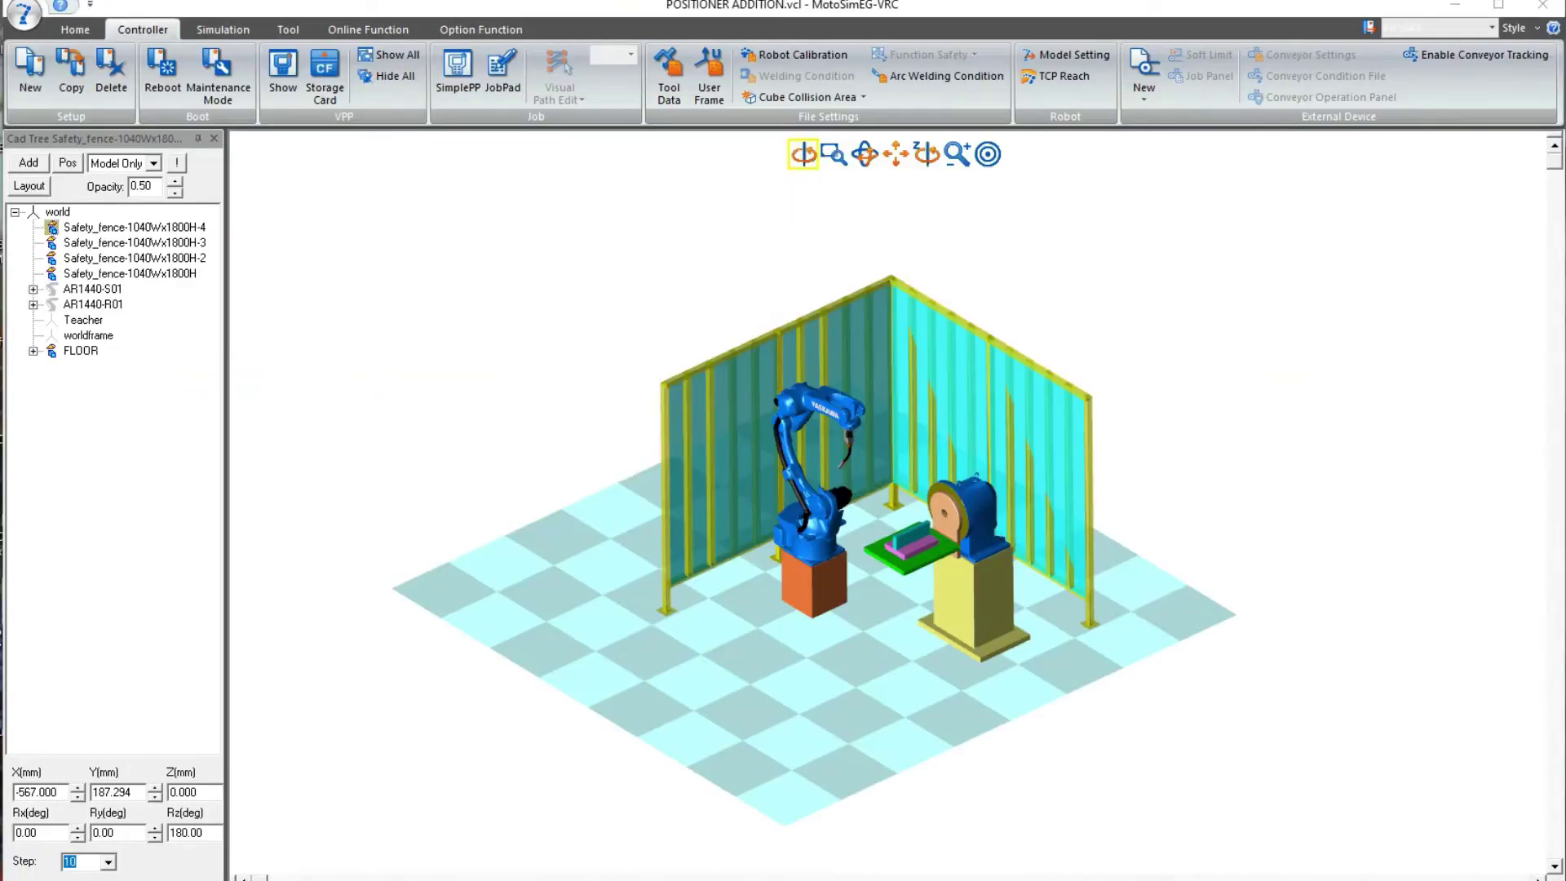
- Start the controller in maintenance mode and open the Option Function settings from the system setup
click(232, 93)
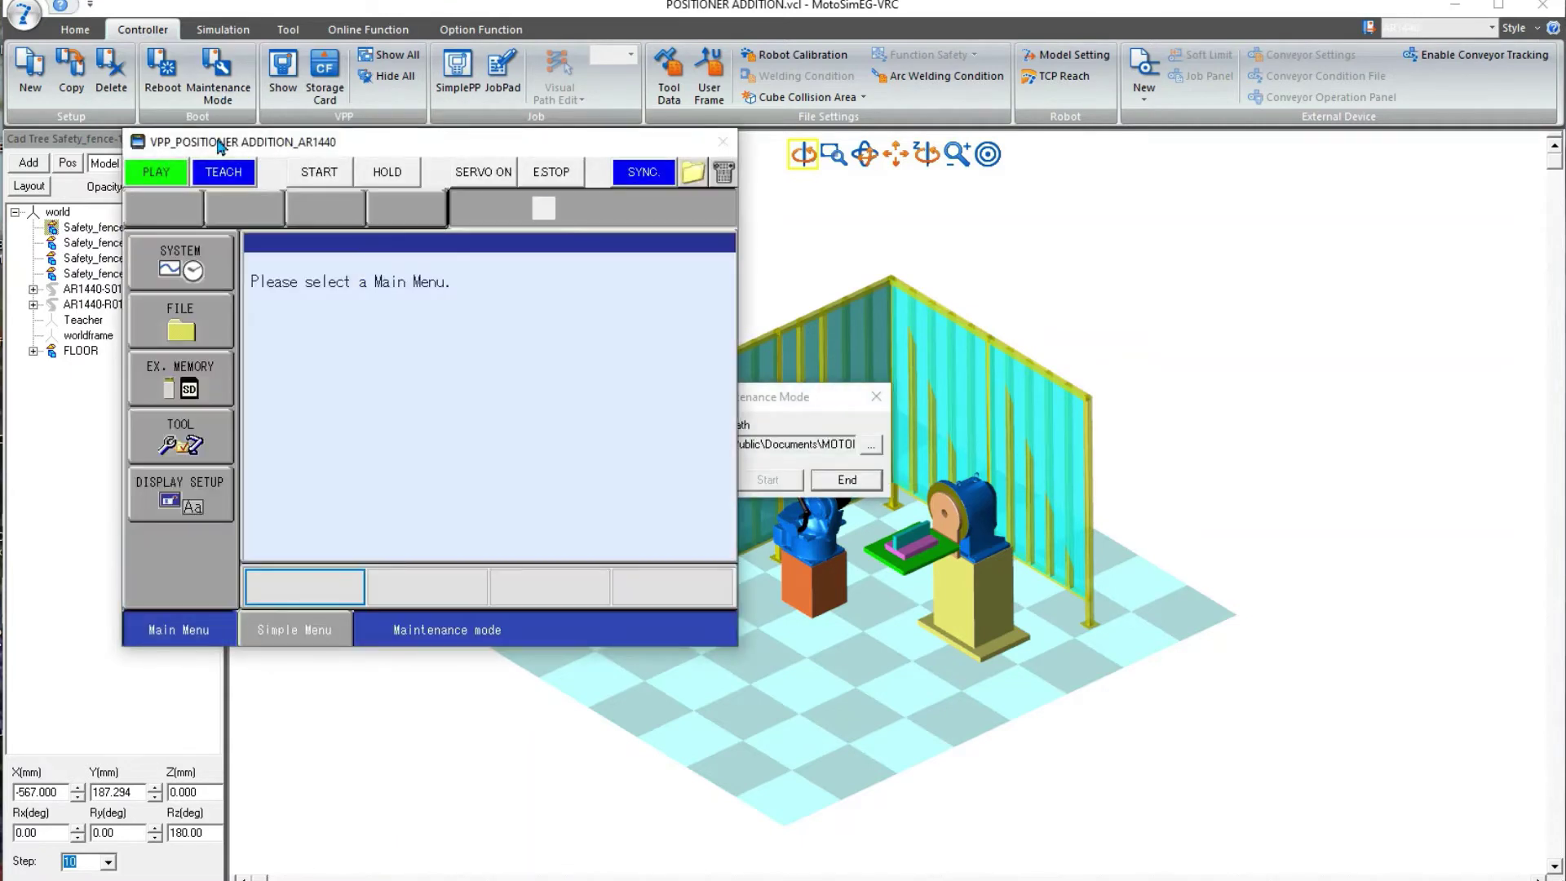
click(181, 261)
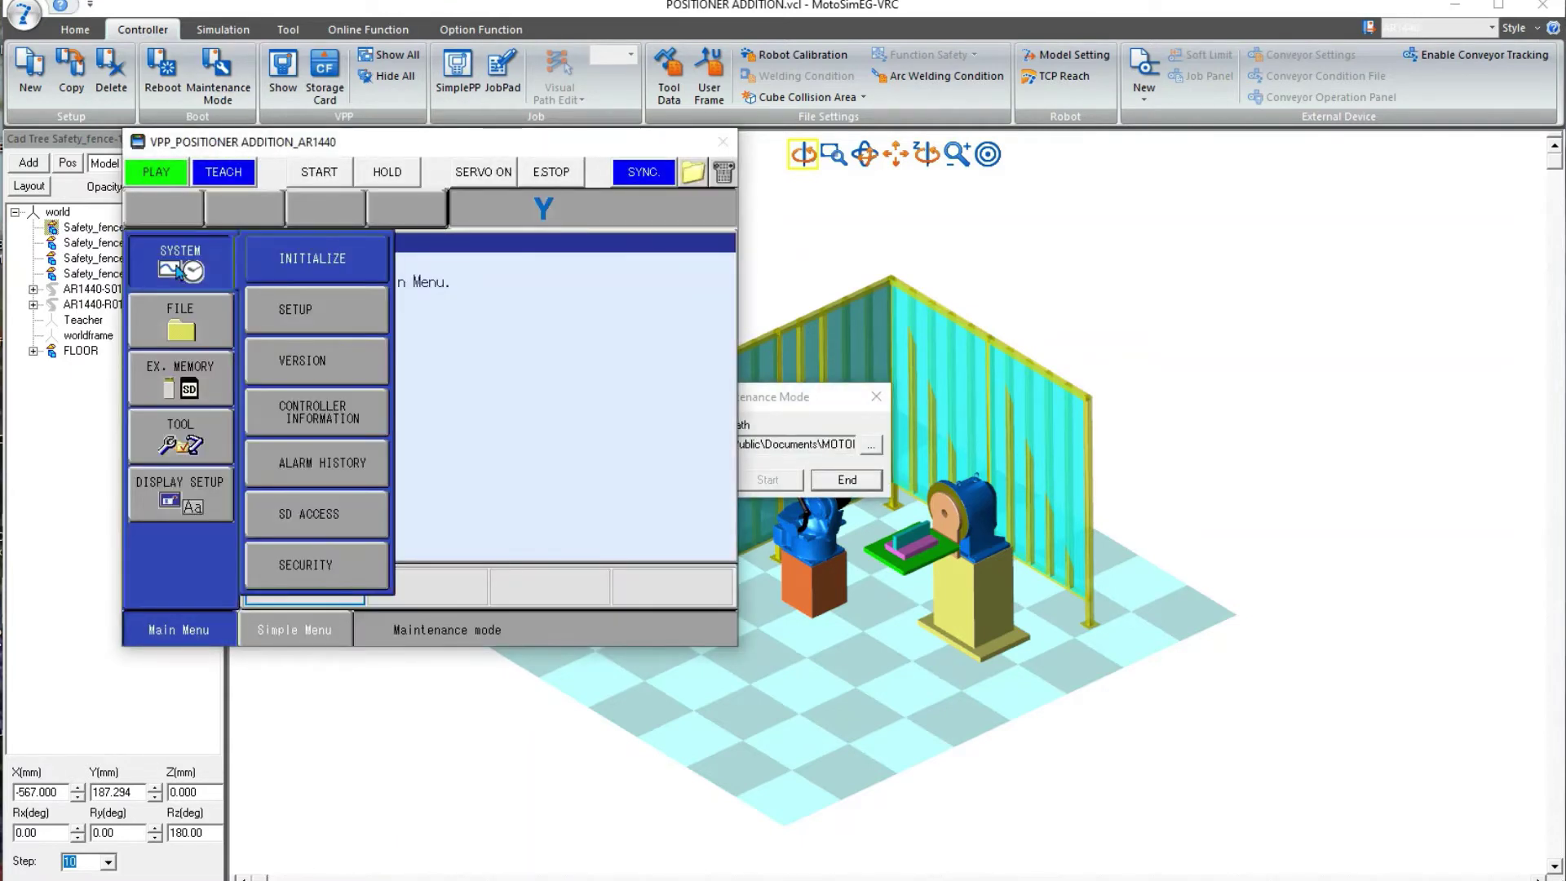
click(302, 309)
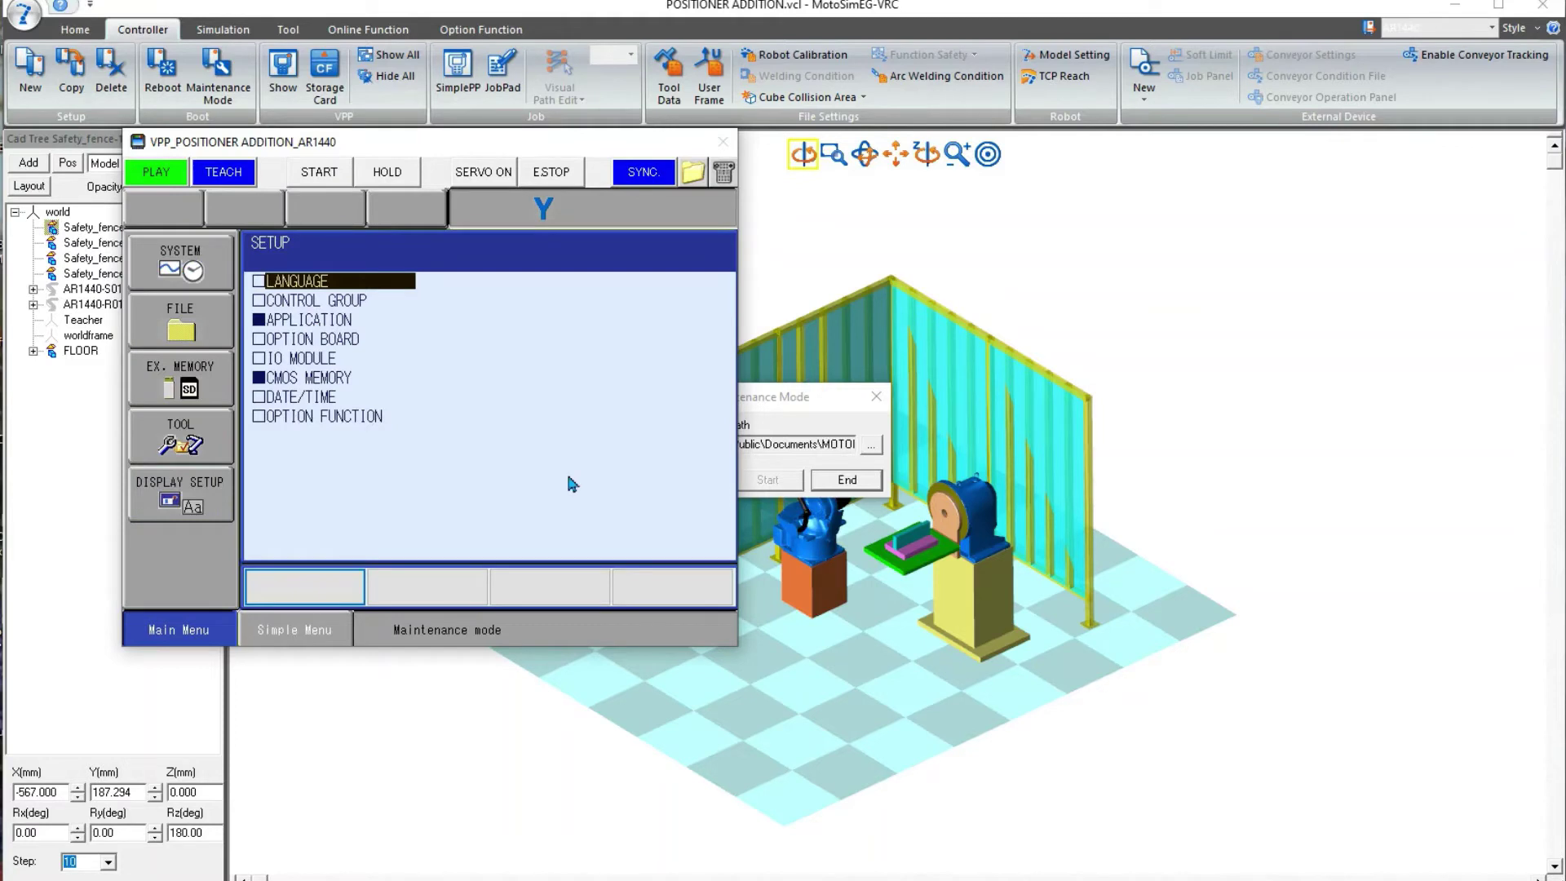
key(Down)
key(Down)
key(Down)
key(Down)
key(Down)
key(Down)
key(Down)
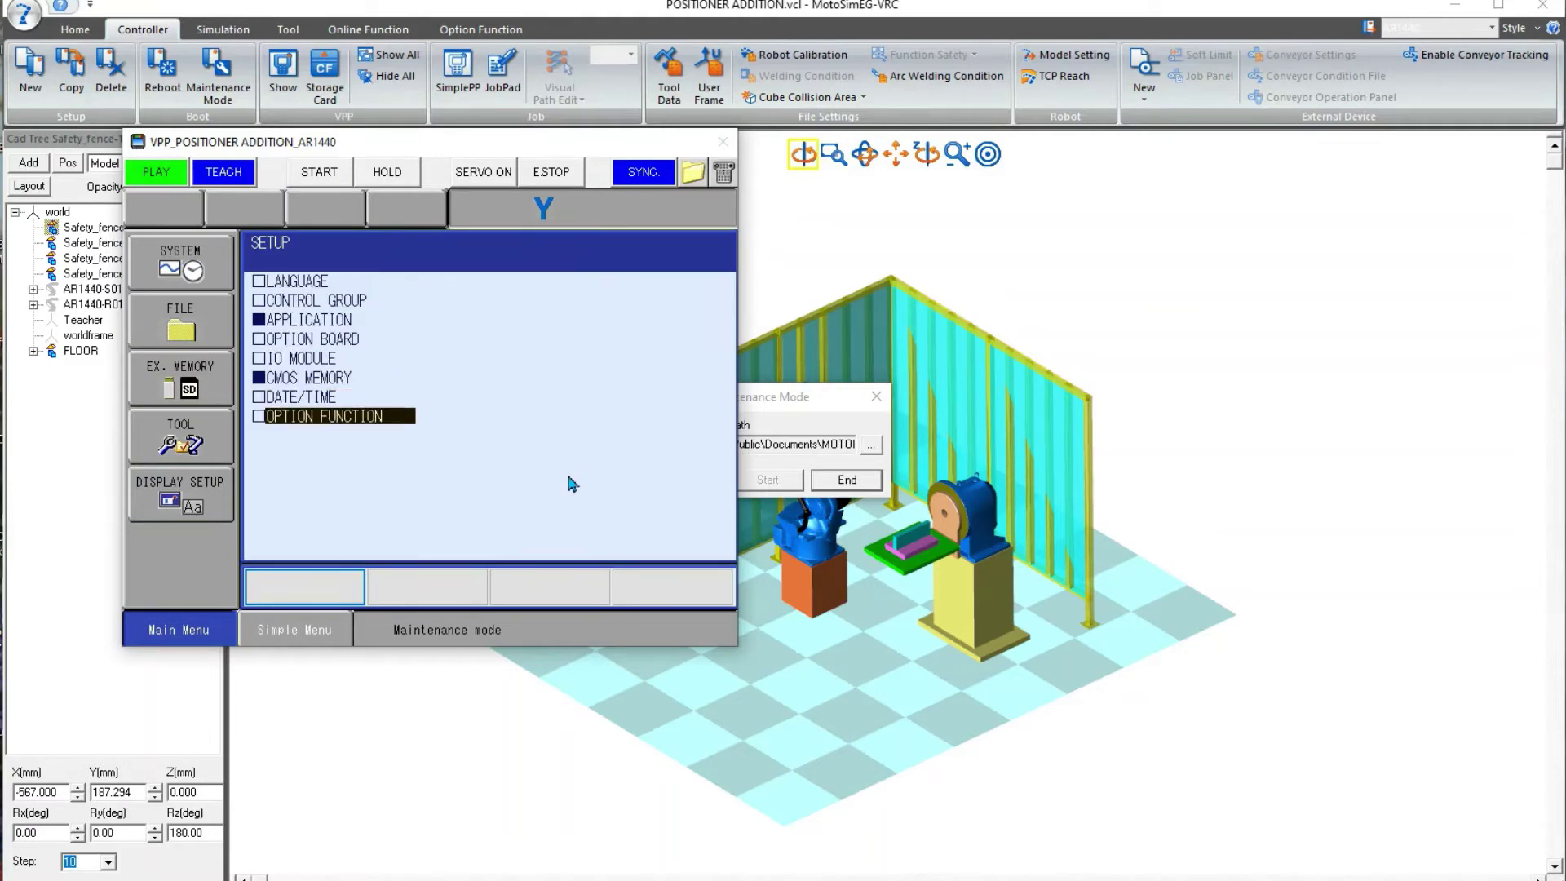
key(Return)
- Set 027 Coordinated Instruction to USED, confirm the modification, and end maintenance mode
key(Down)
key(Down)
key(Down)
key(Down)
key(Down)
key(Down)
key(Down)
key(Down)
key(Up)
key(Return)
key(Return)
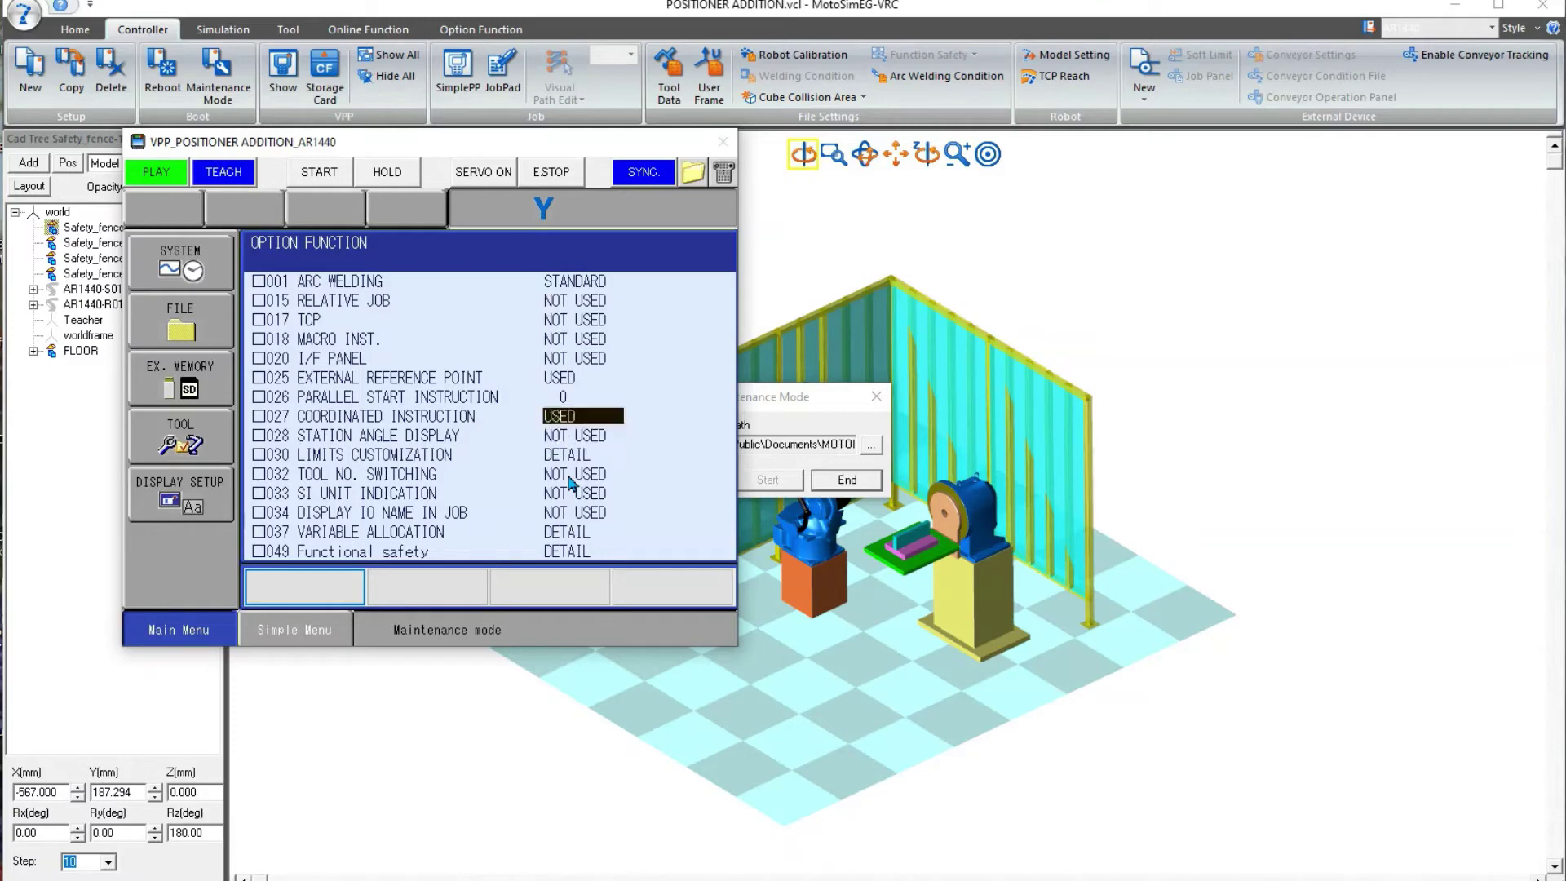
click(351, 440)
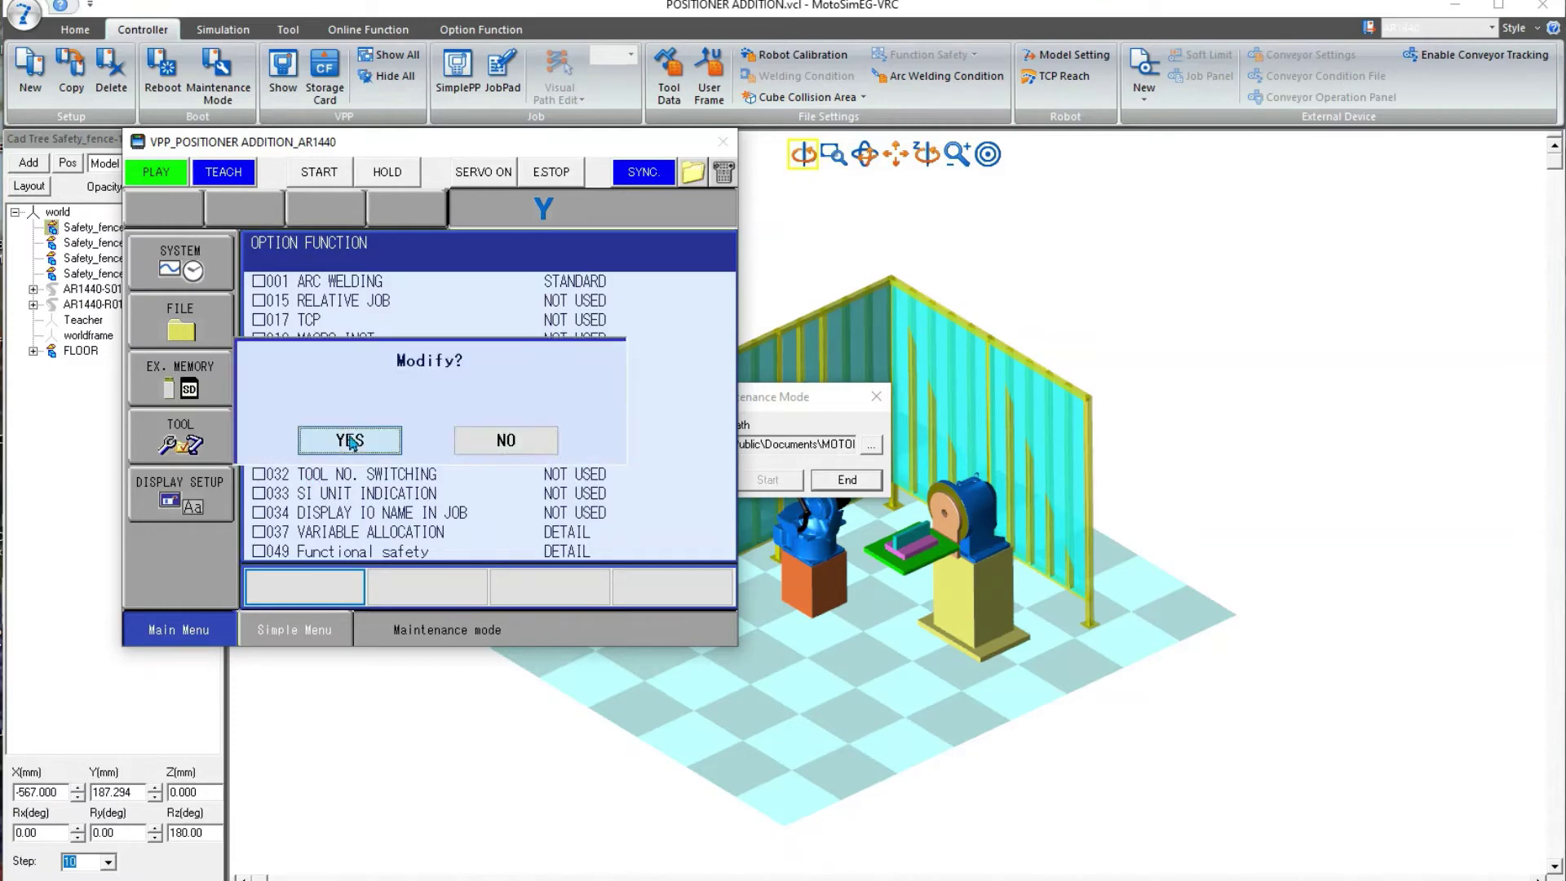
click(862, 485)
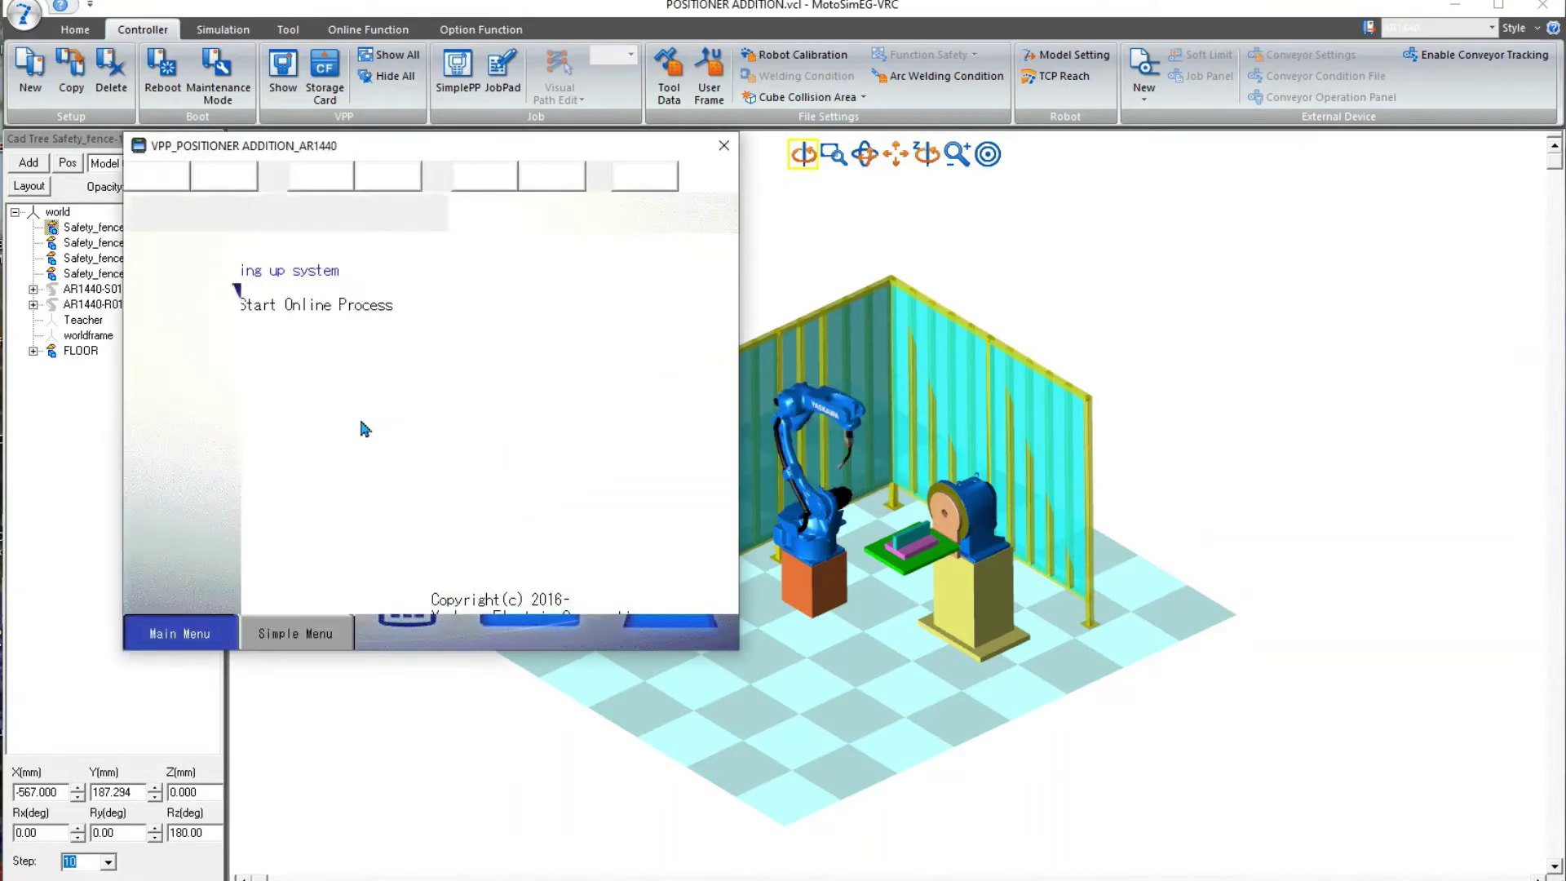
- Open the group combination setup on the virtual pendant and start adding a group
click(210, 589)
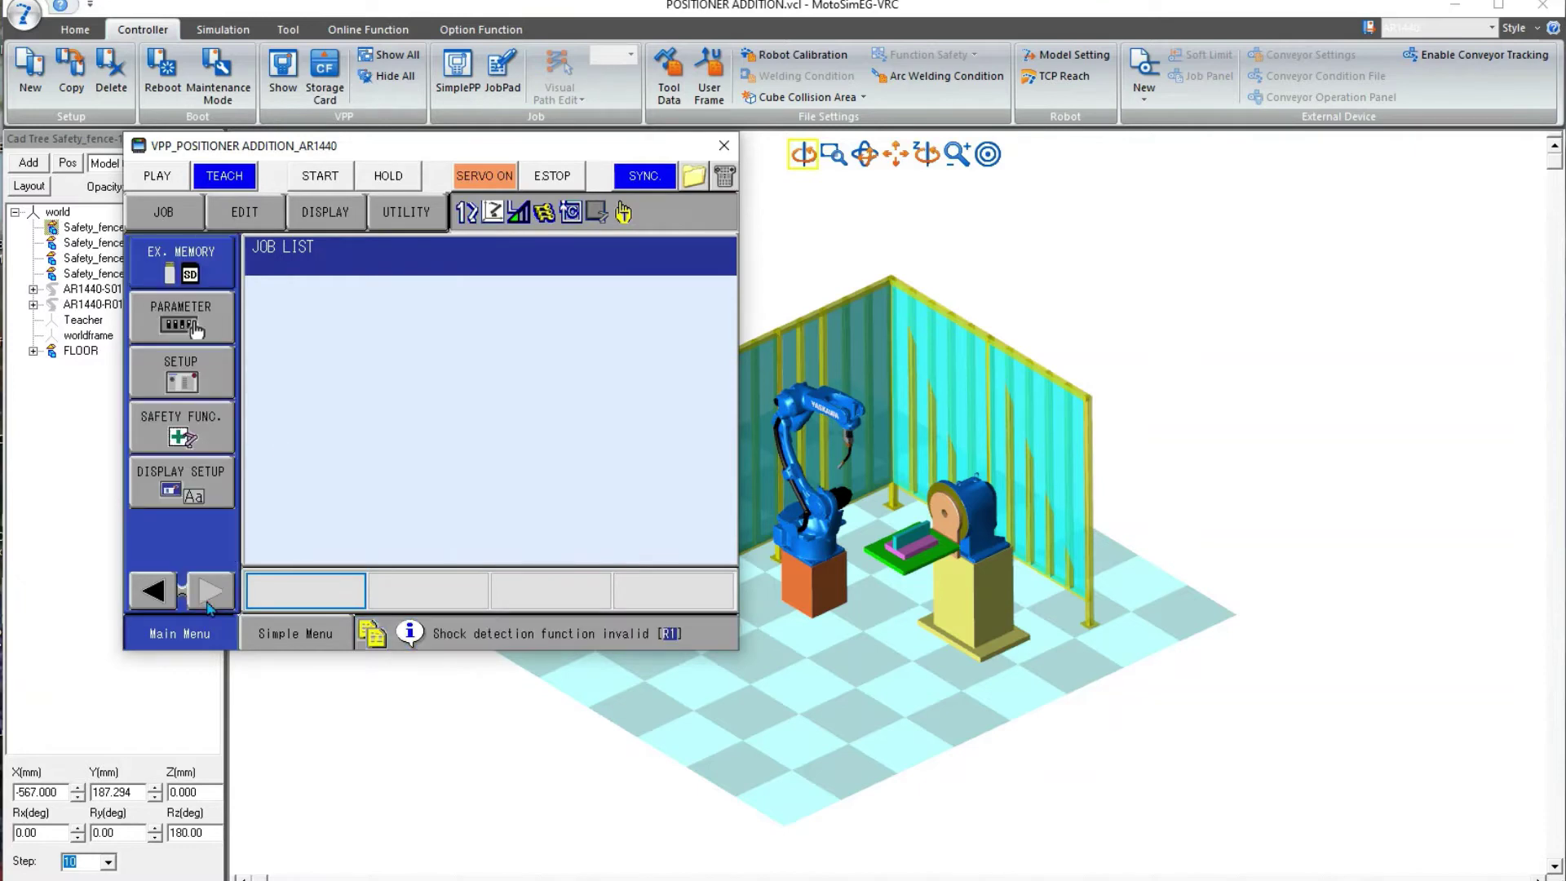
click(186, 373)
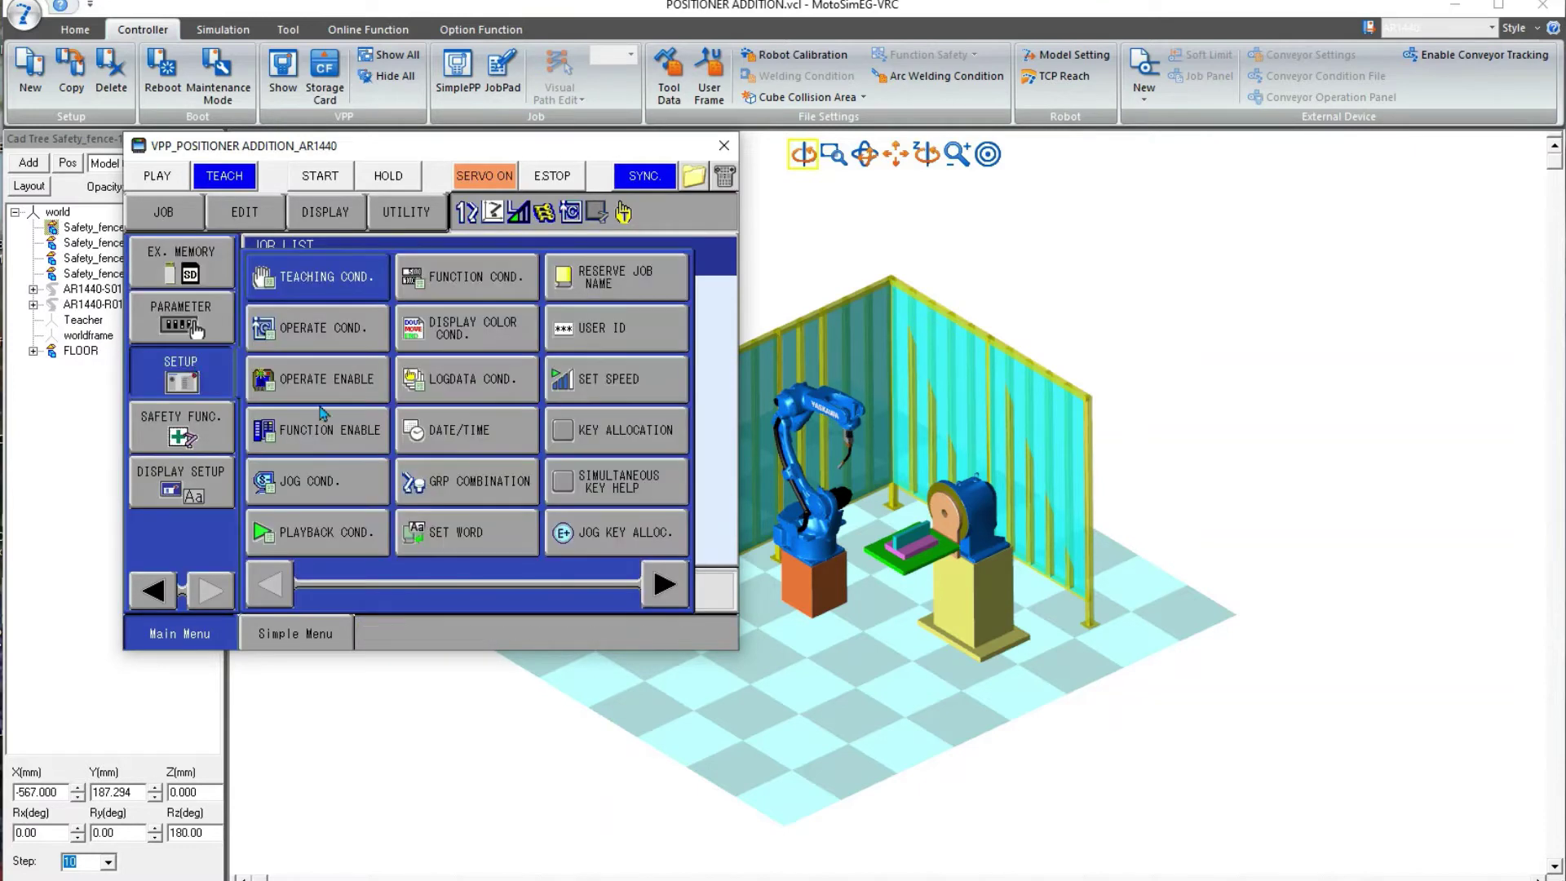
click(456, 487)
key(Return)
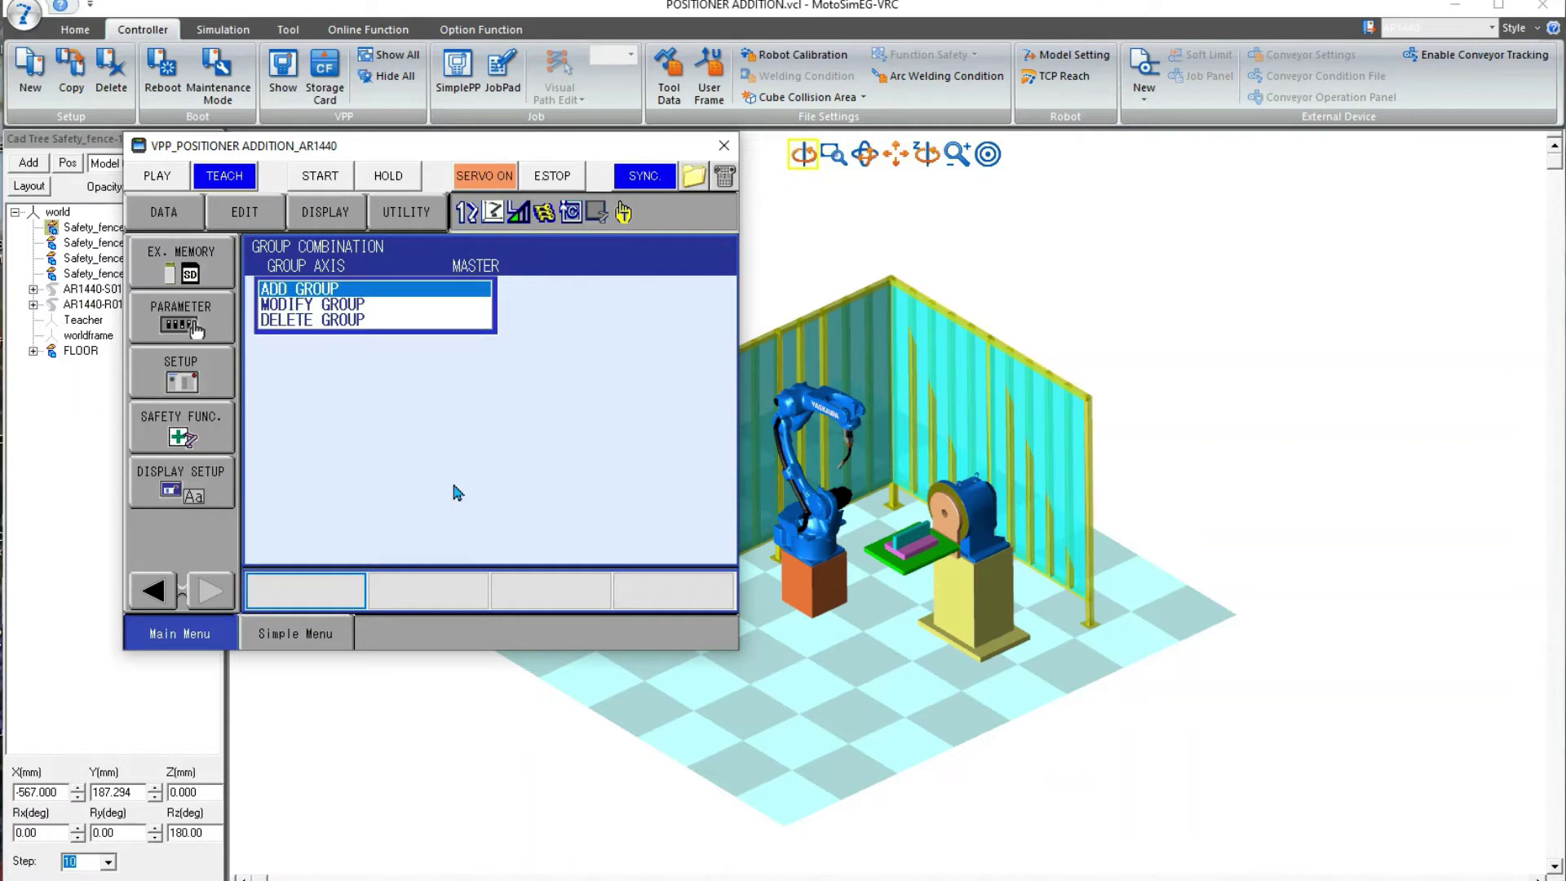
key(Return)
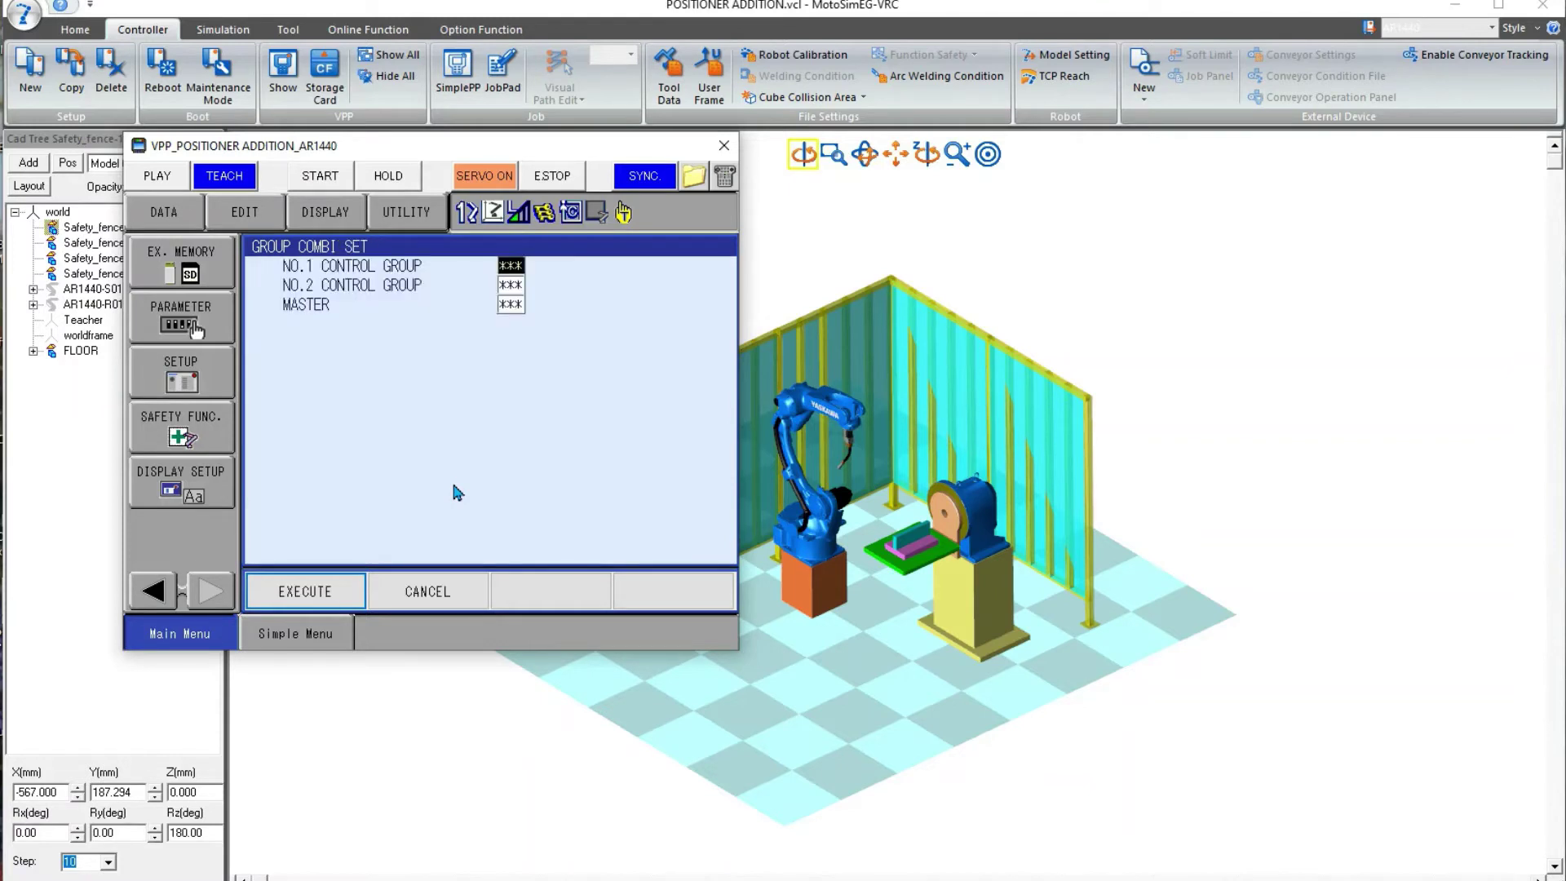
- Combine control groups R1 and S1 with S1 as master, execute the setting, and close the virtual pendant
key(Return)
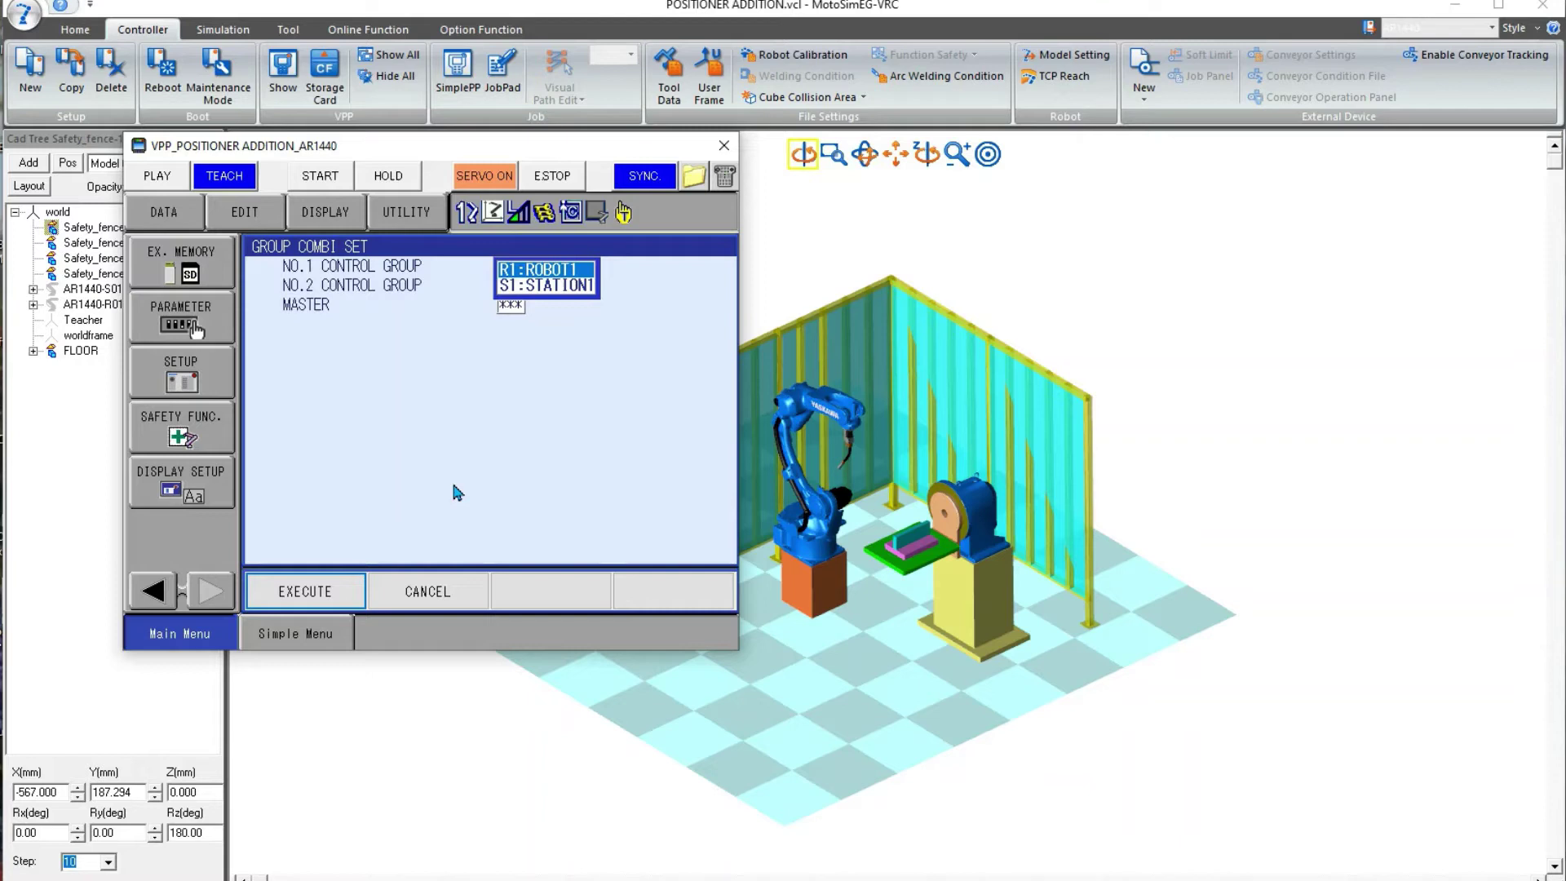
key(Return)
key(Down)
key(Return)
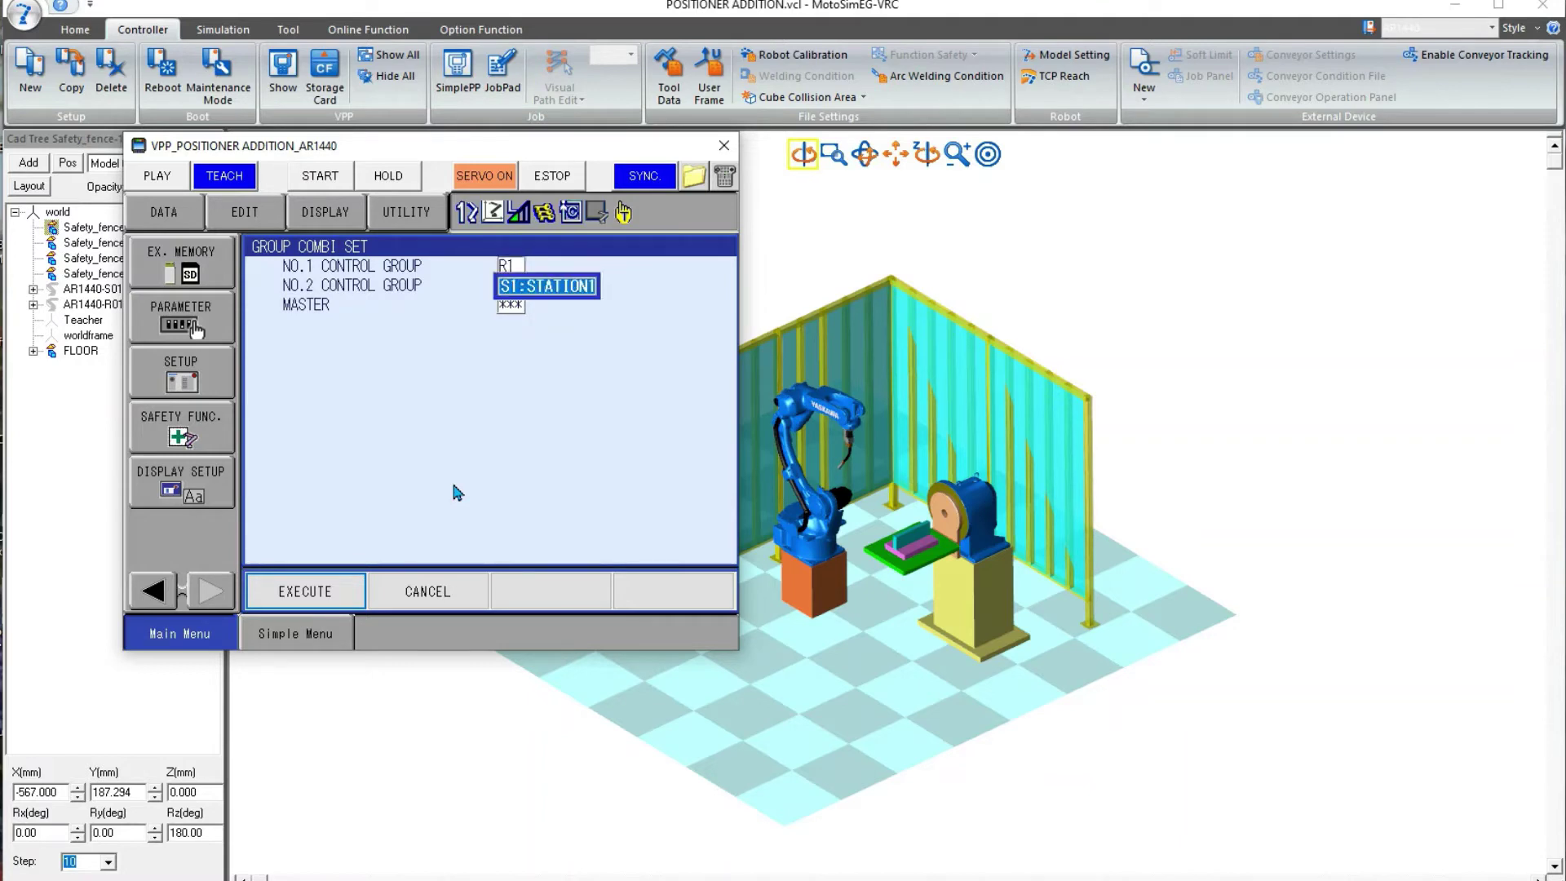
key(Return)
key(Down)
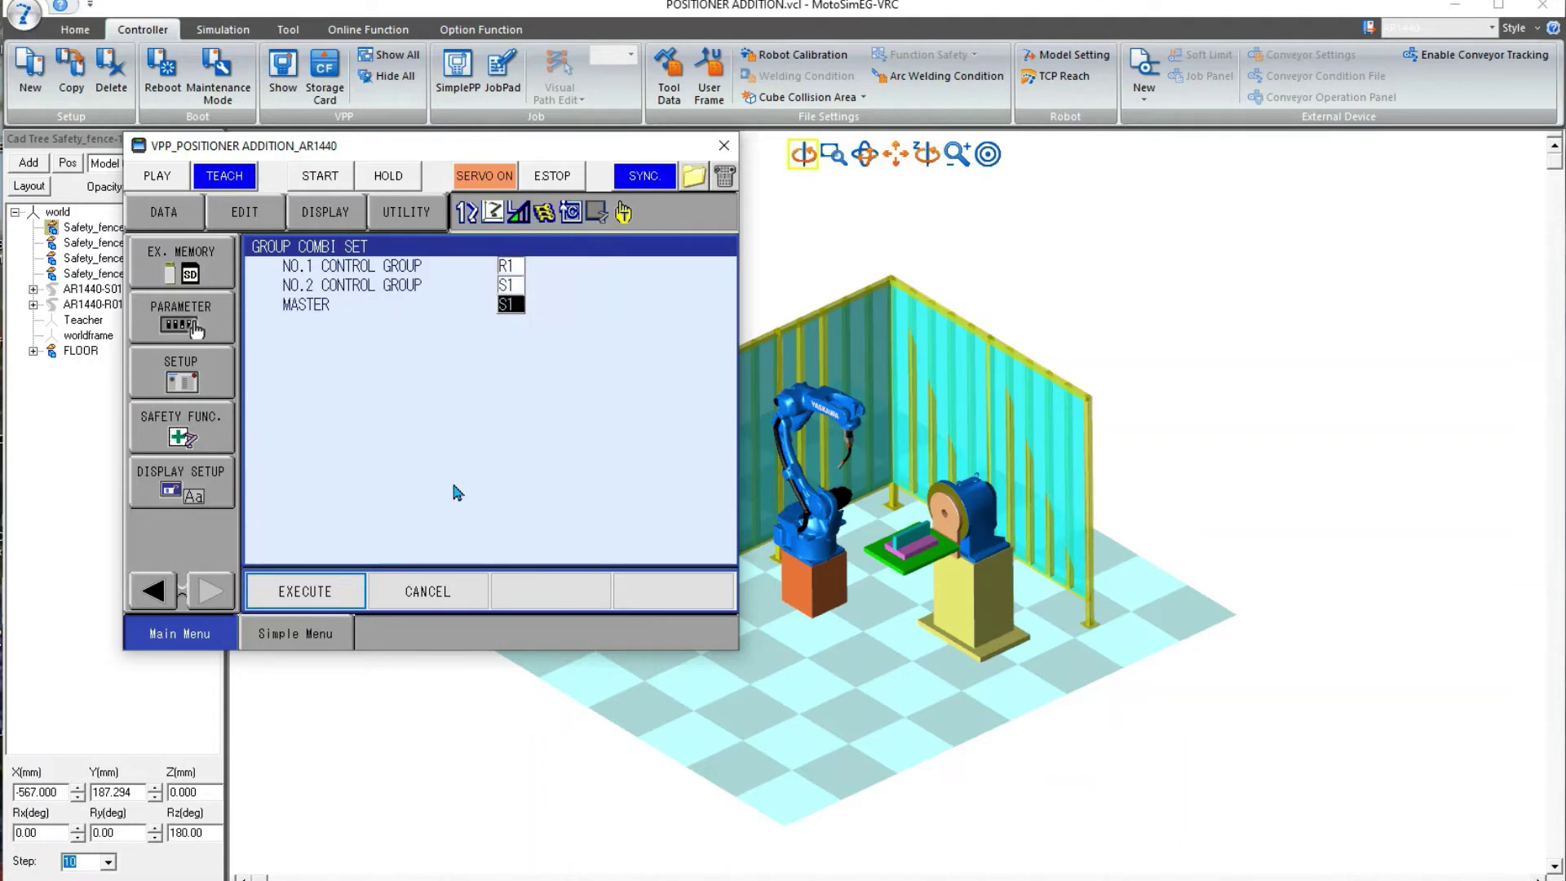
click(298, 597)
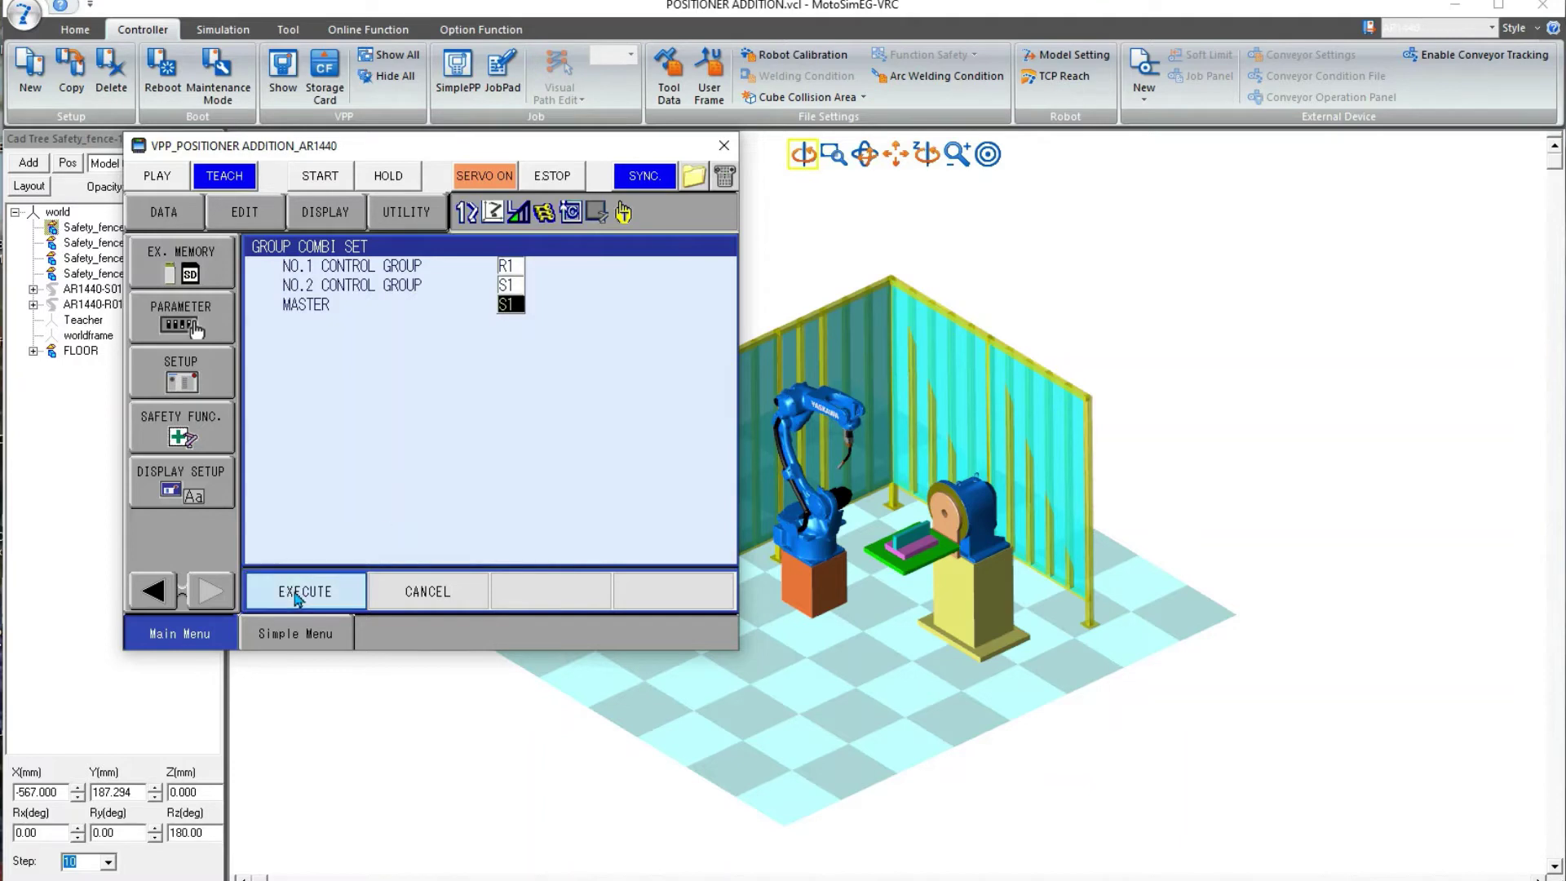
click(725, 146)
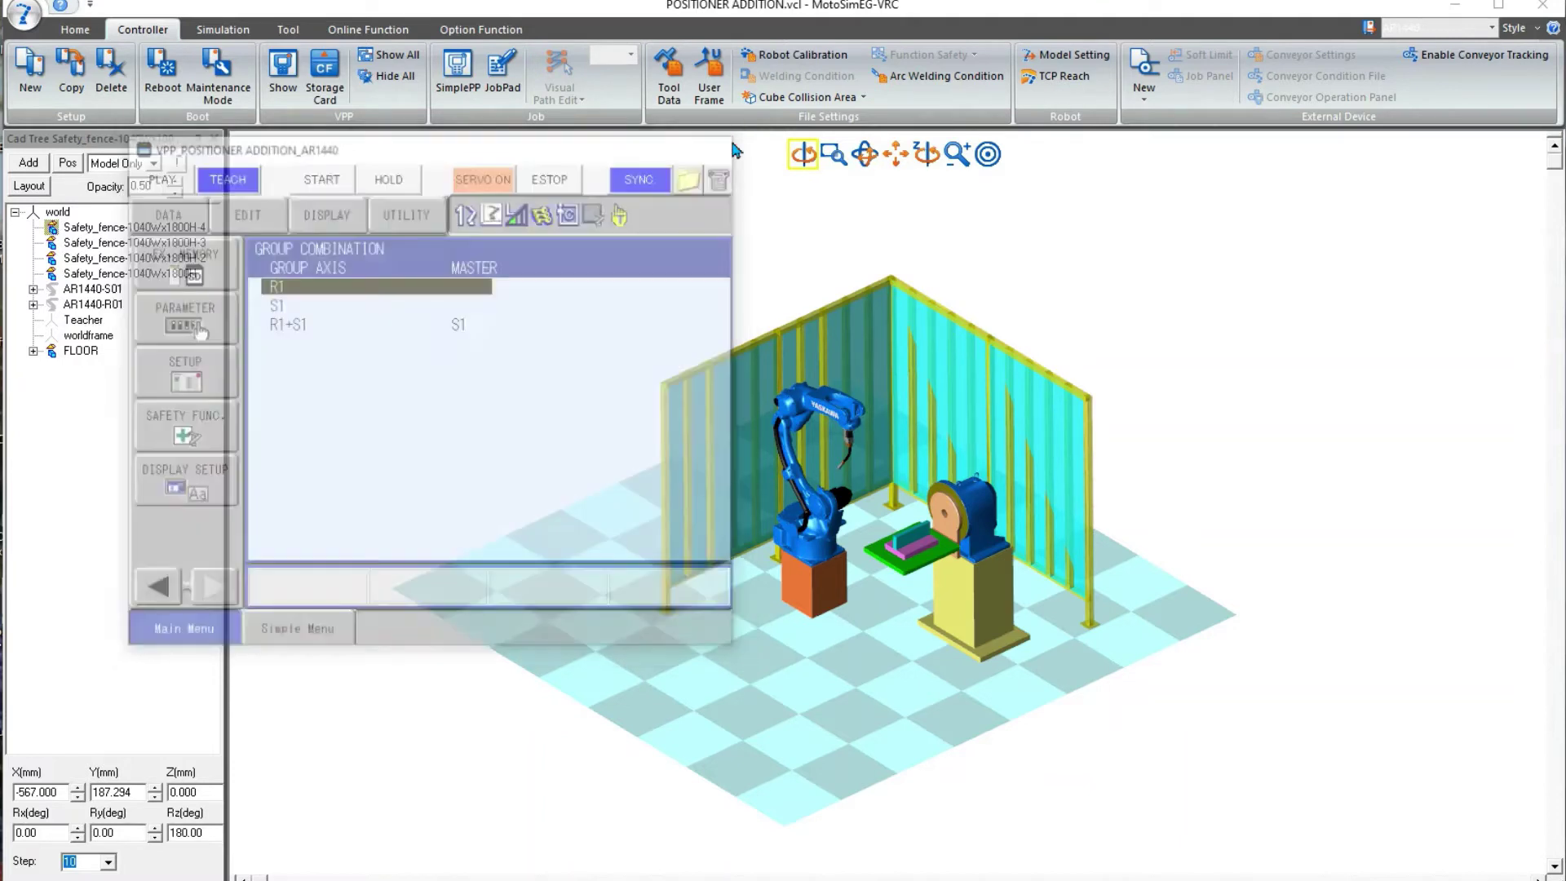
- Create a job named SIMULATION for control group R1+S1:S1 in SimplePP
click(459, 82)
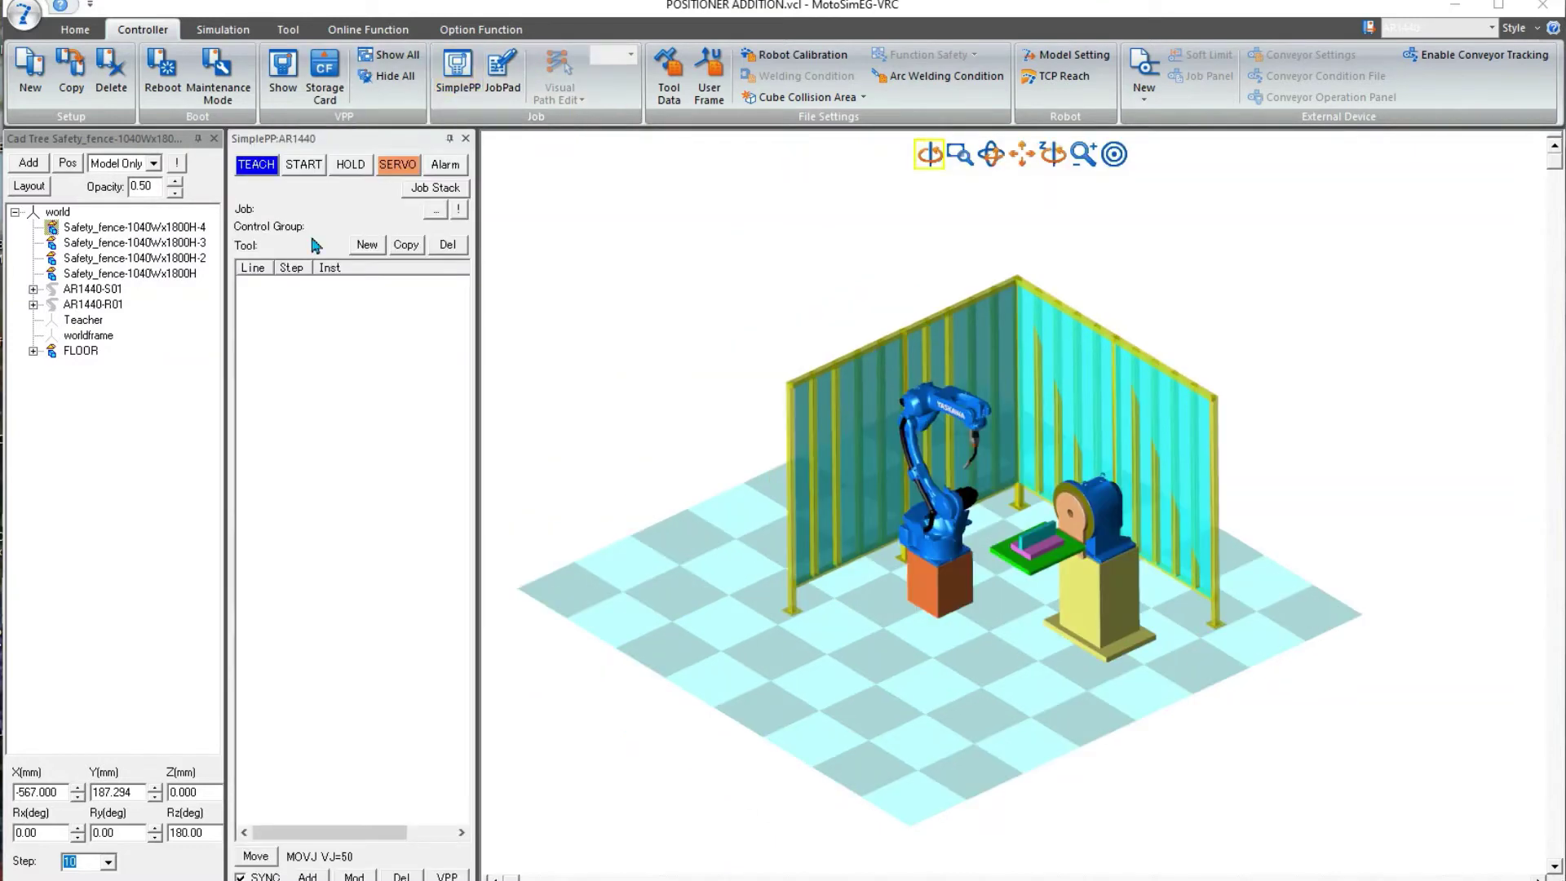
click(367, 246)
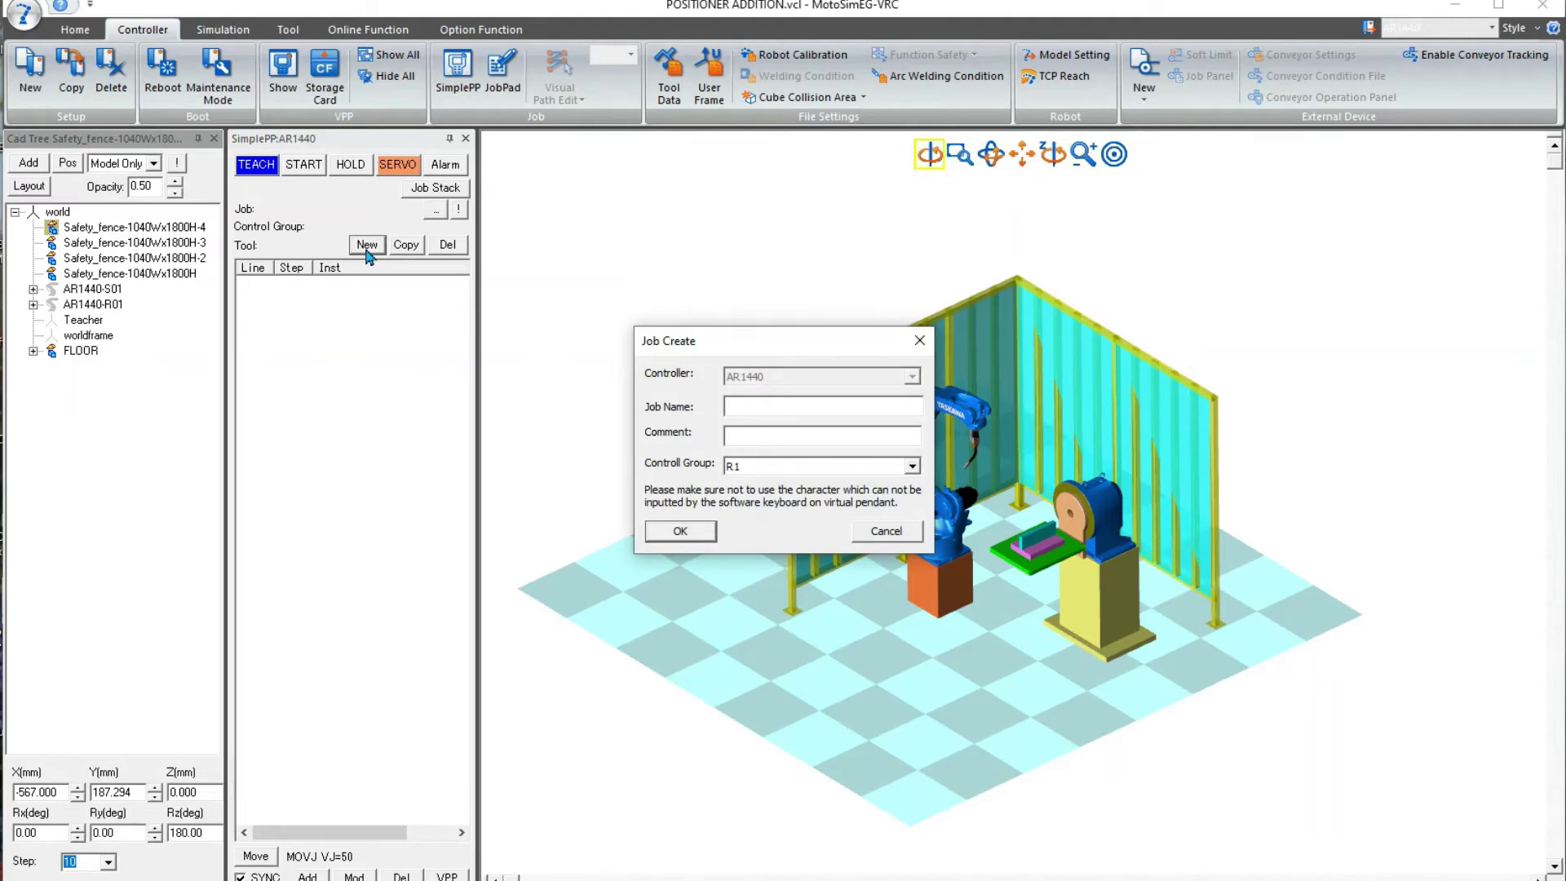
text(SIMULA)
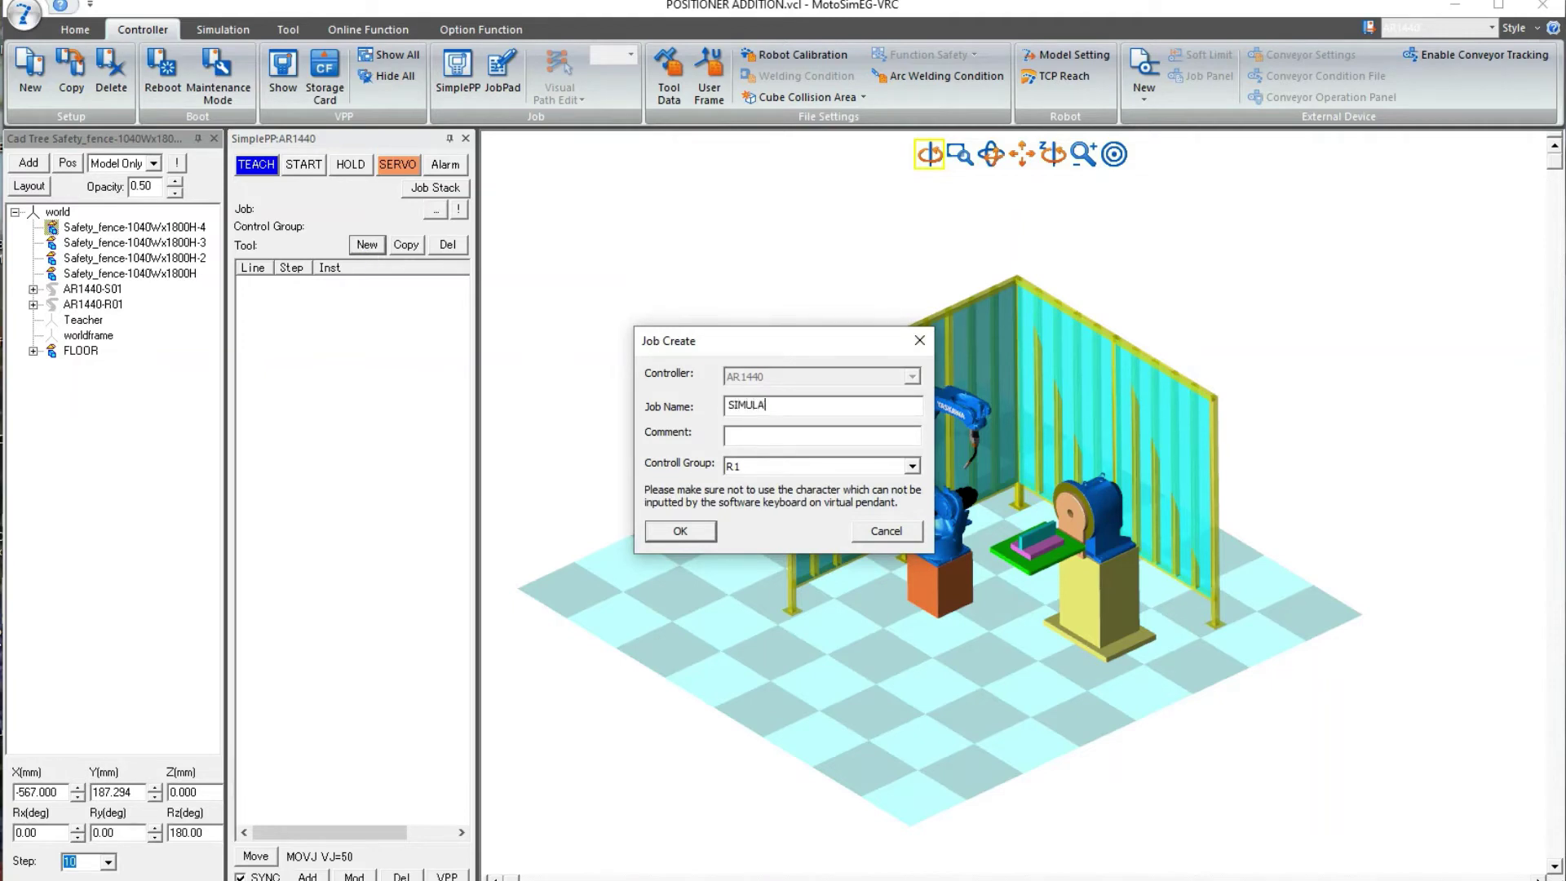
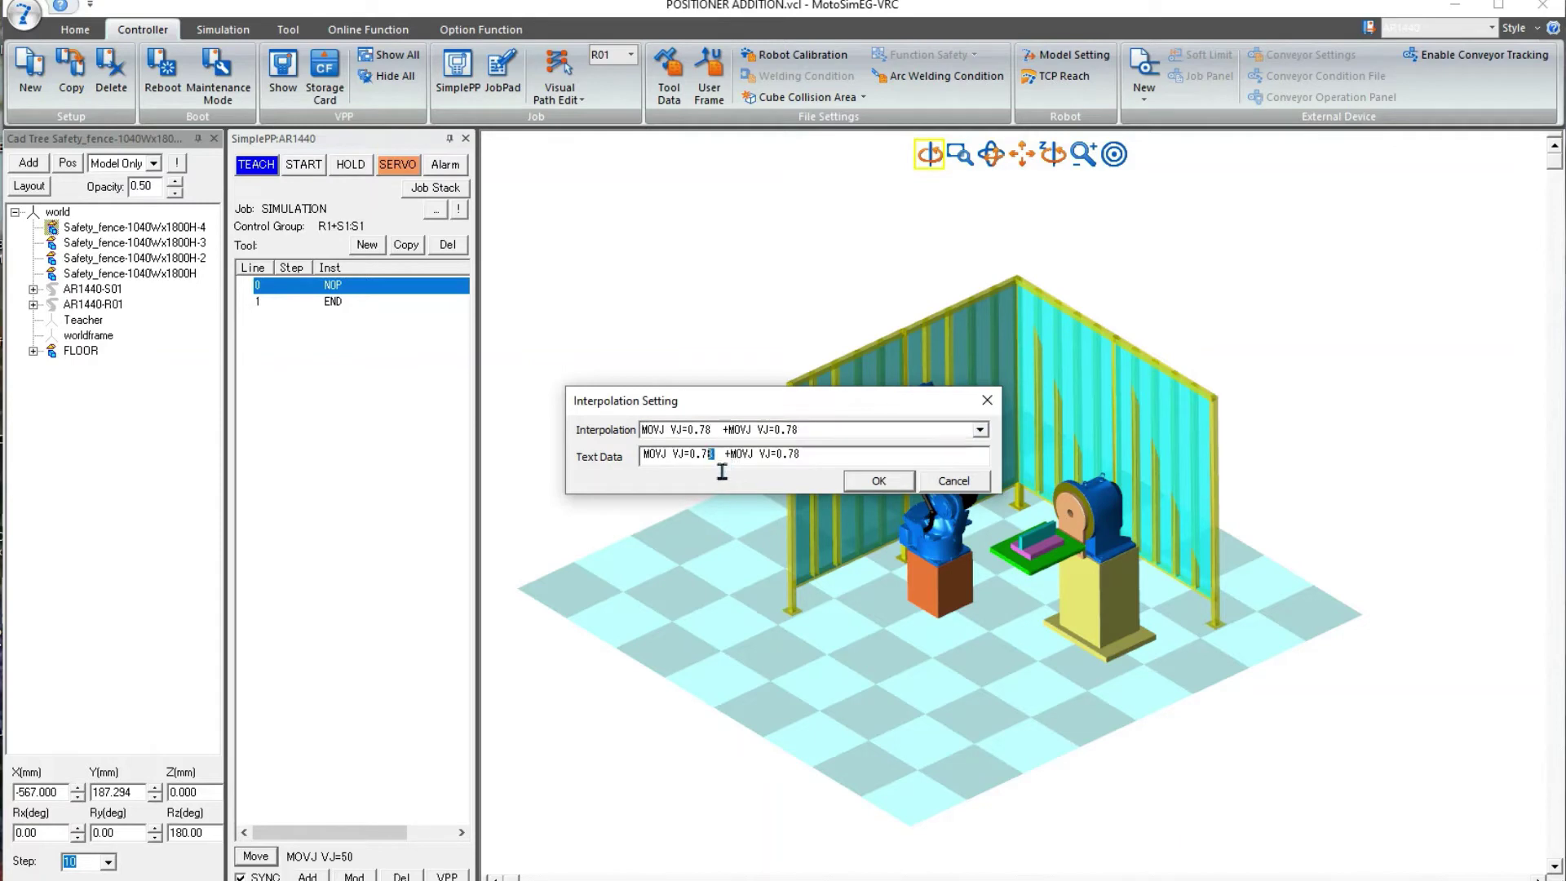
- Set the interpolation to MOVJ VJ=50 +MOVJ VJ=50 and add the current pose as the first step of the SIMULATION job
text(50)
drag(811, 462, 783, 479)
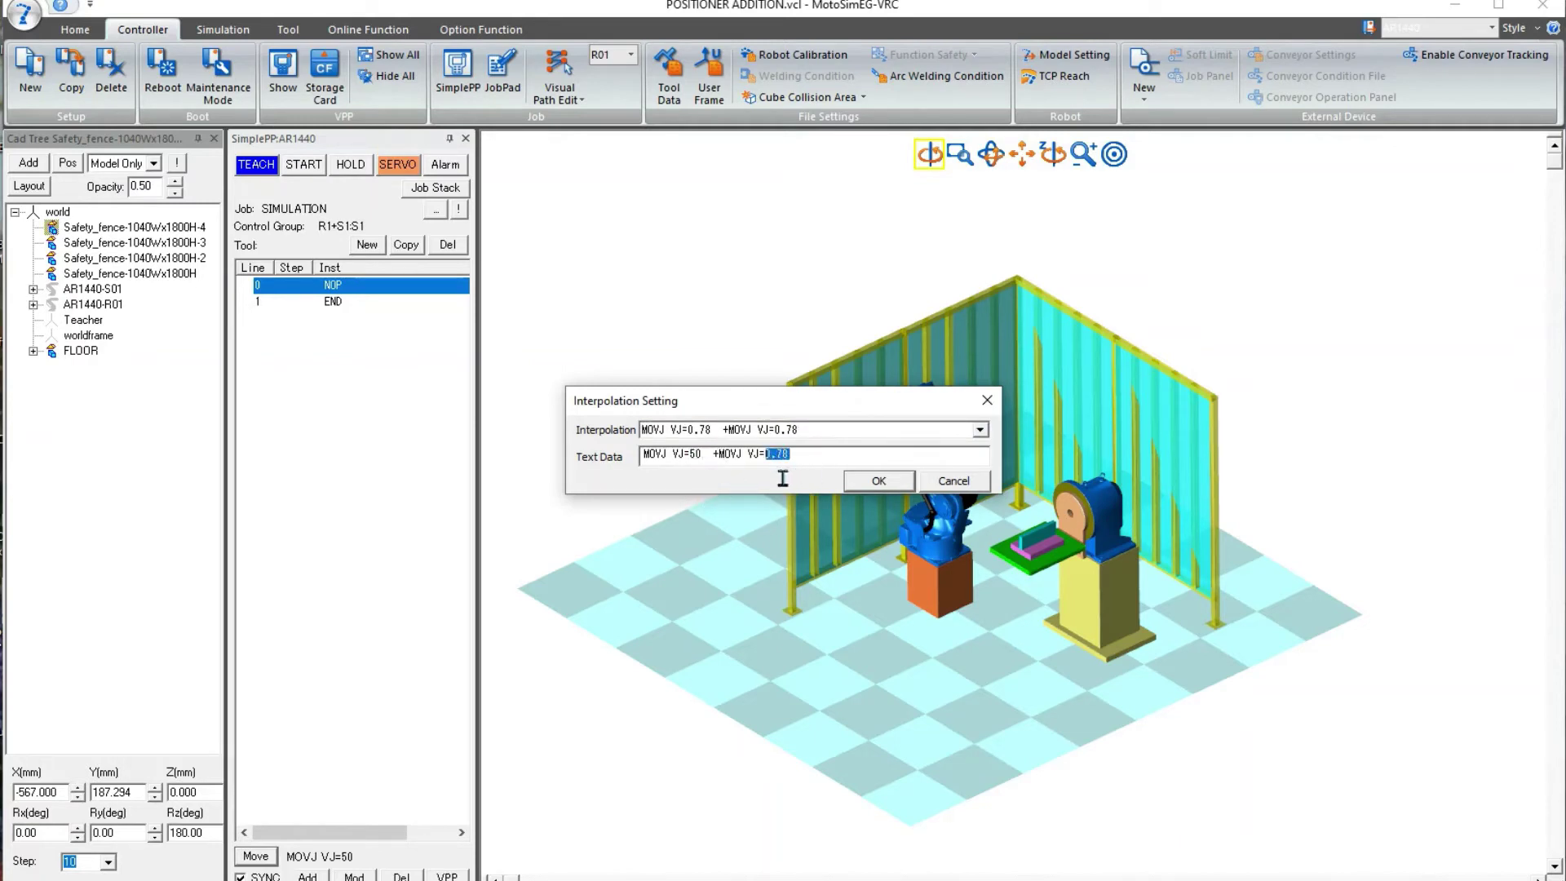
text(50)
click(877, 481)
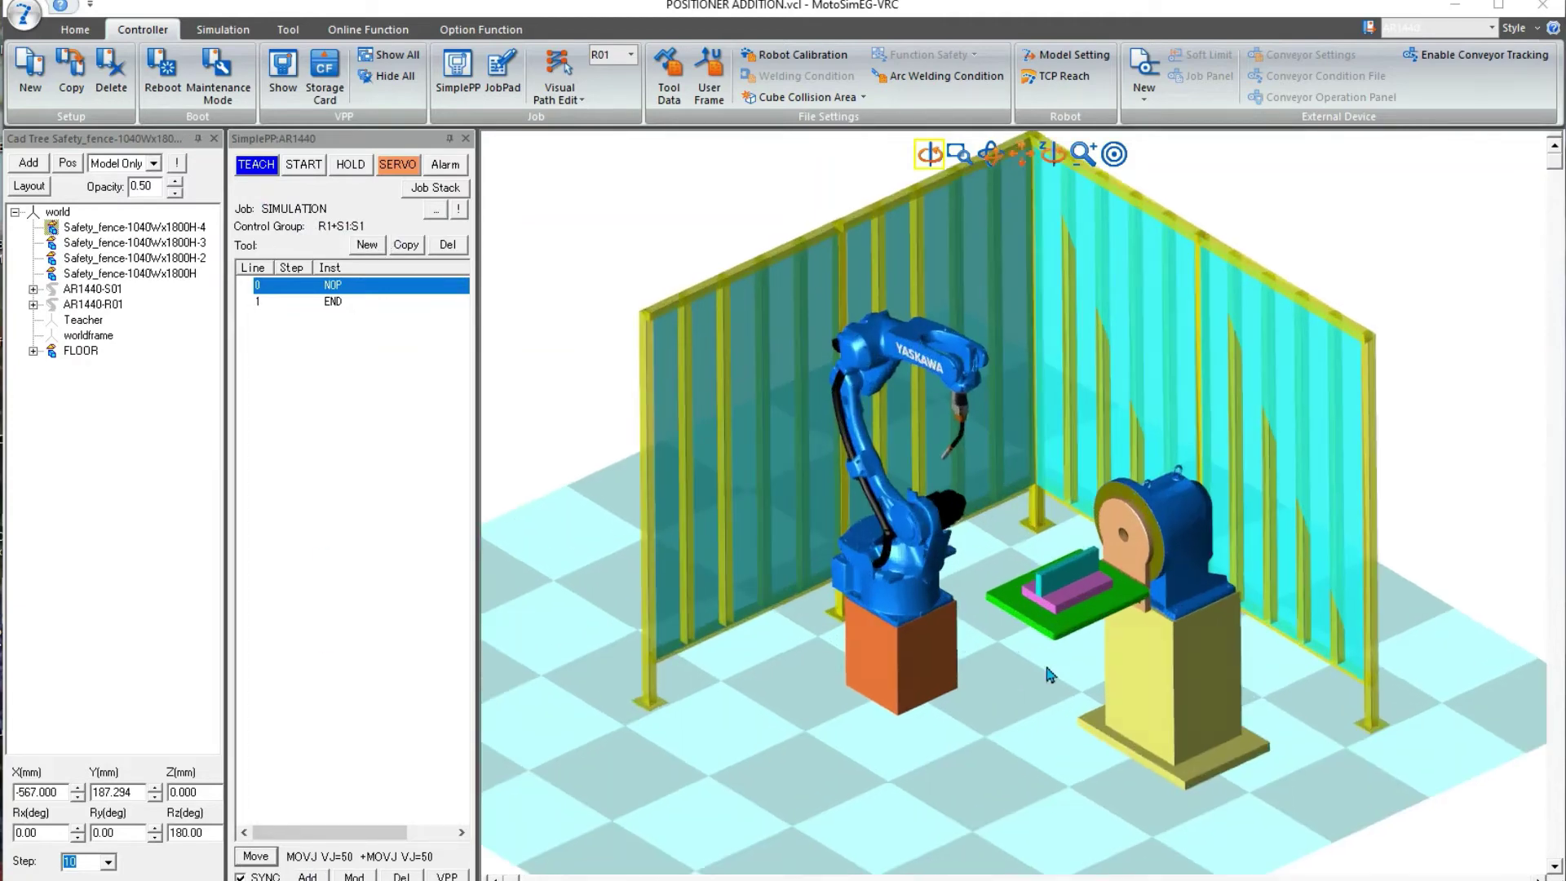
drag(1044, 661, 1140, 581)
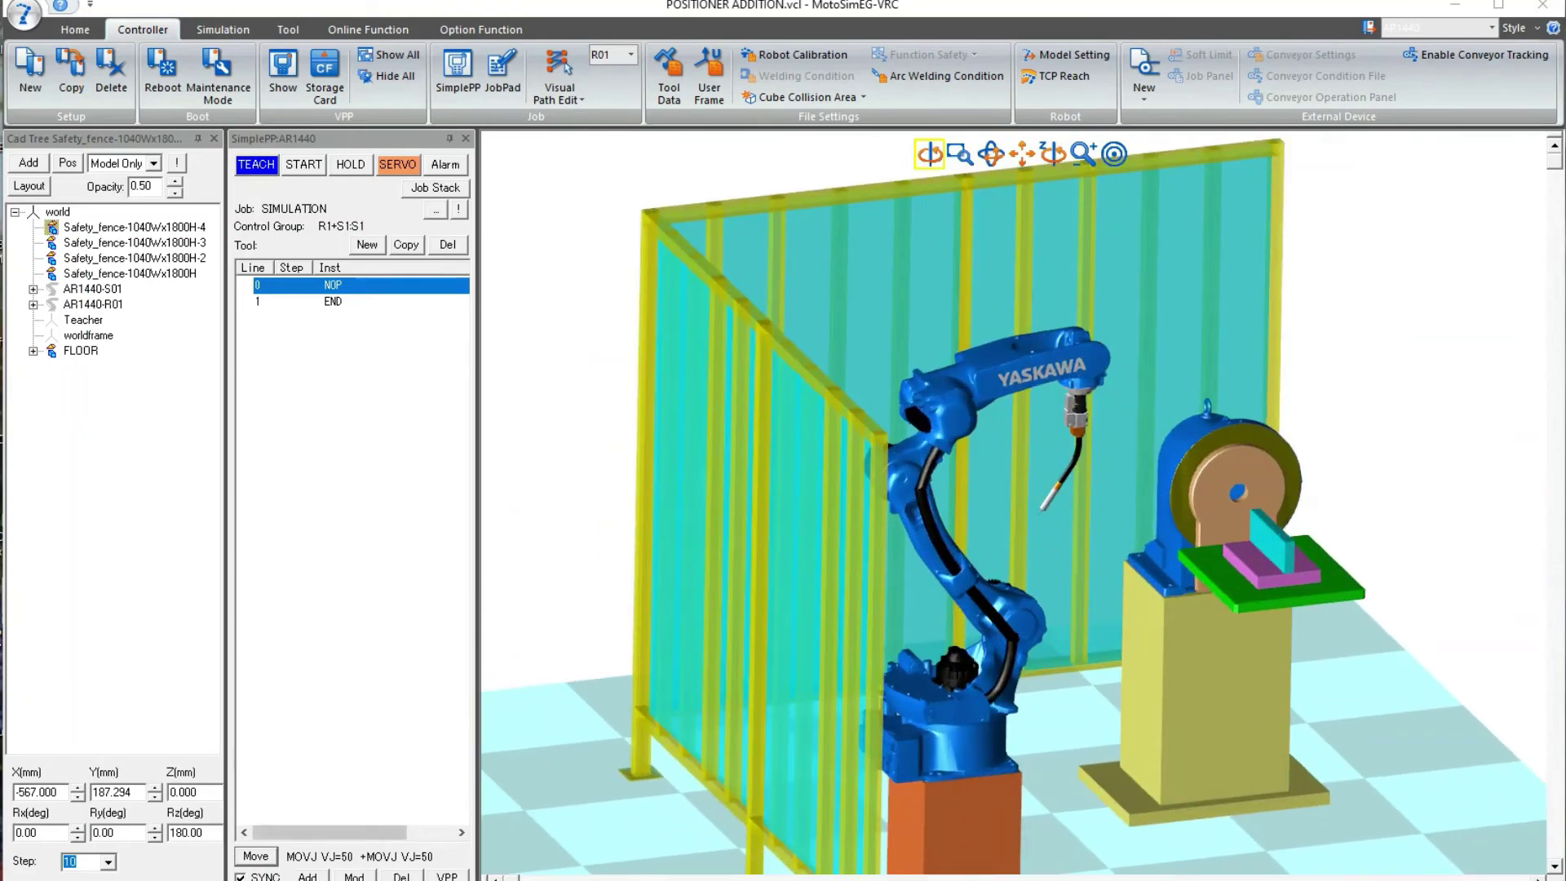
click(308, 876)
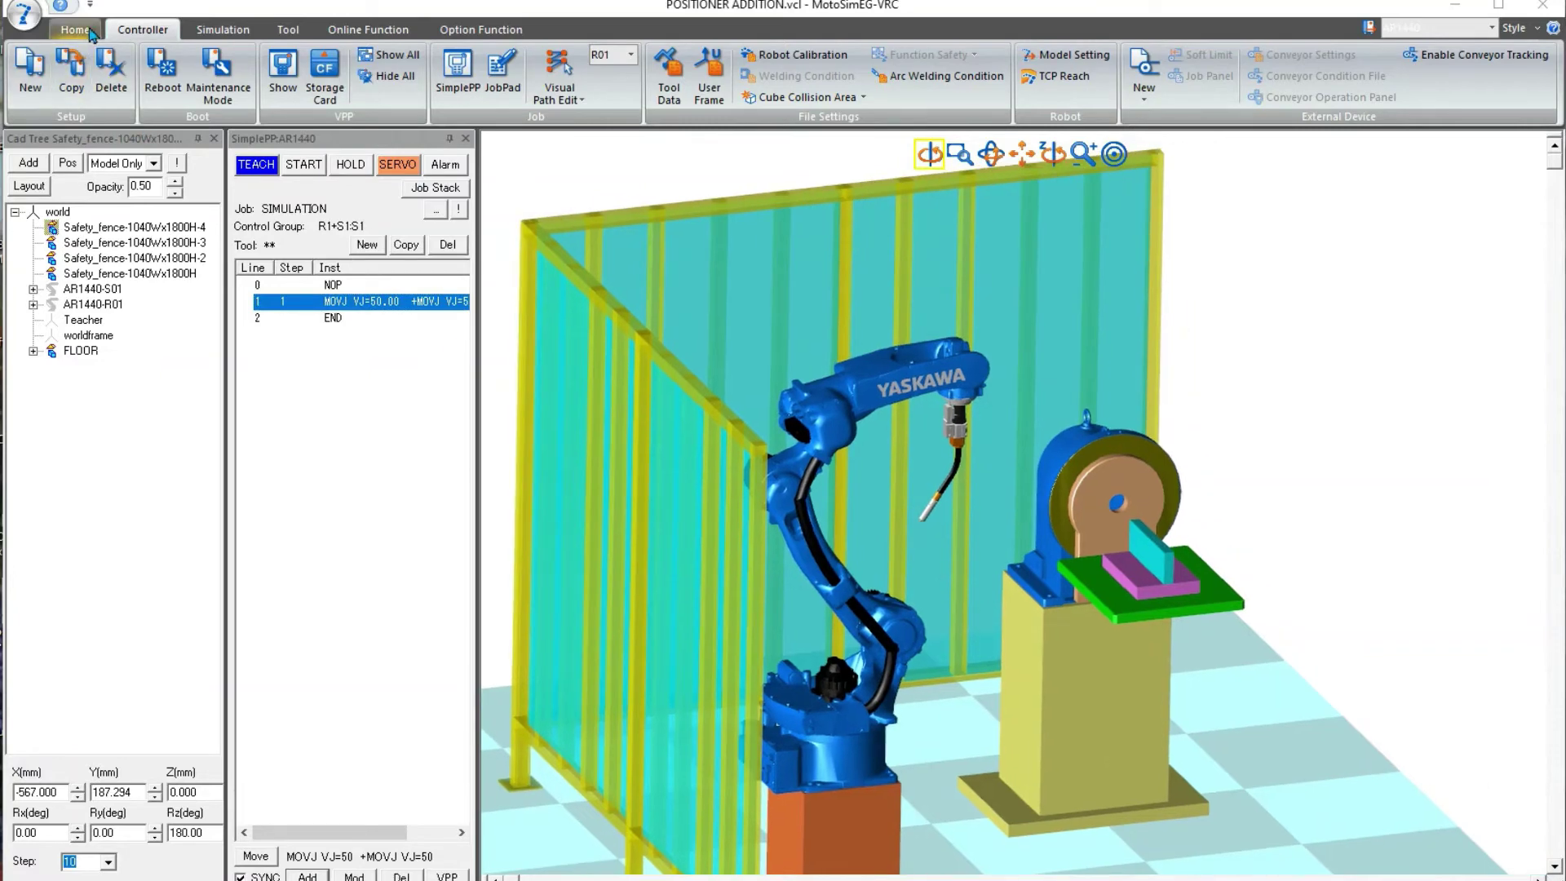
- Open the OLP teaching settings for AR1440-R01 and bring the torch and positioner into view
click(90, 33)
click(167, 69)
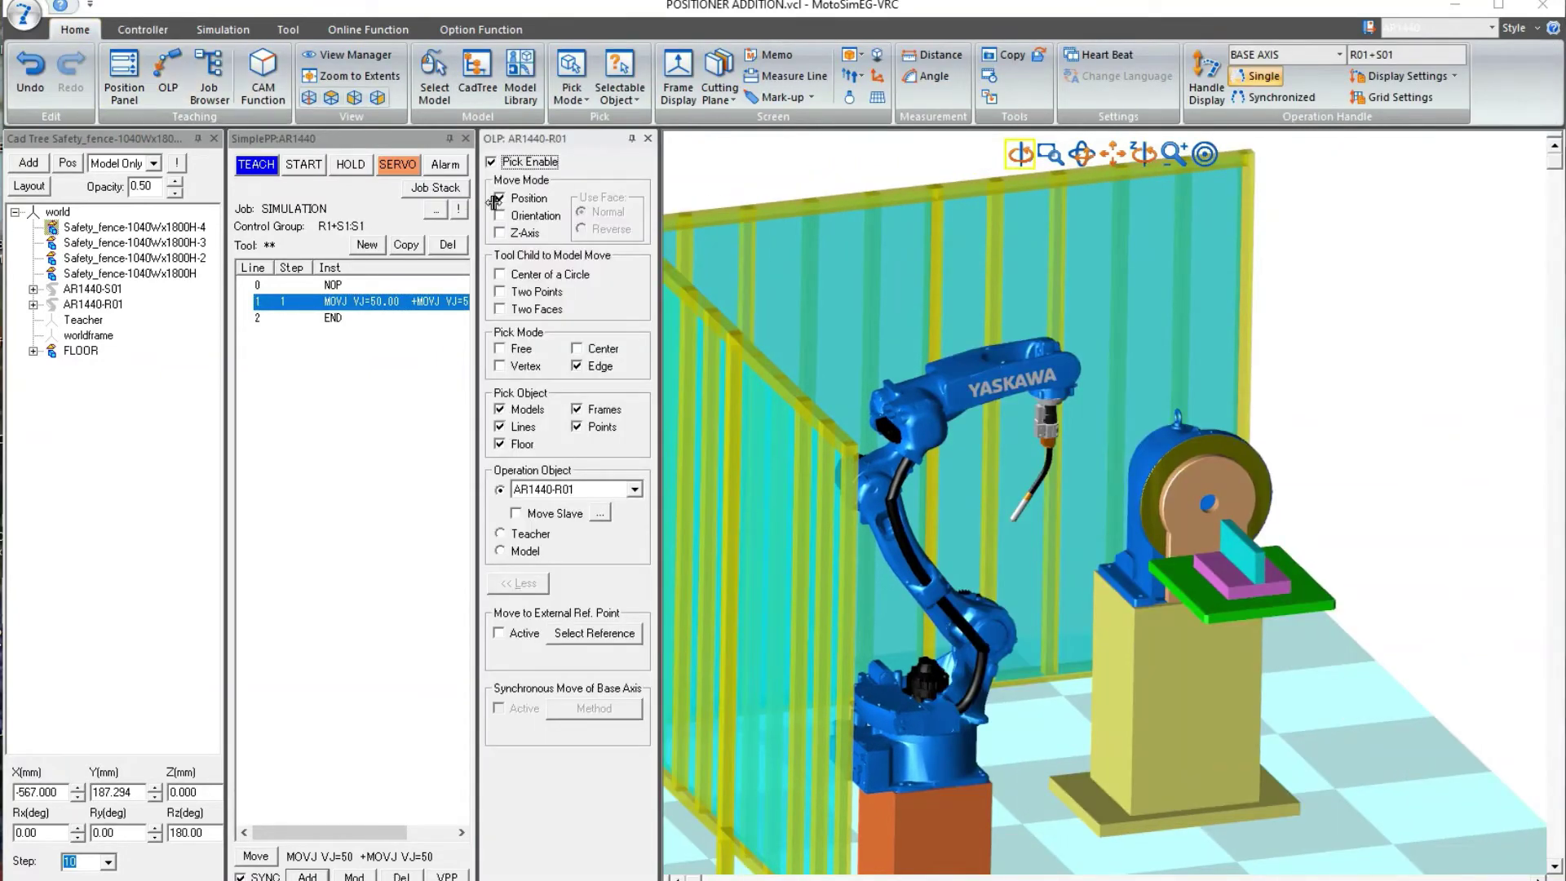
scroll(1208, 522, up, 10)
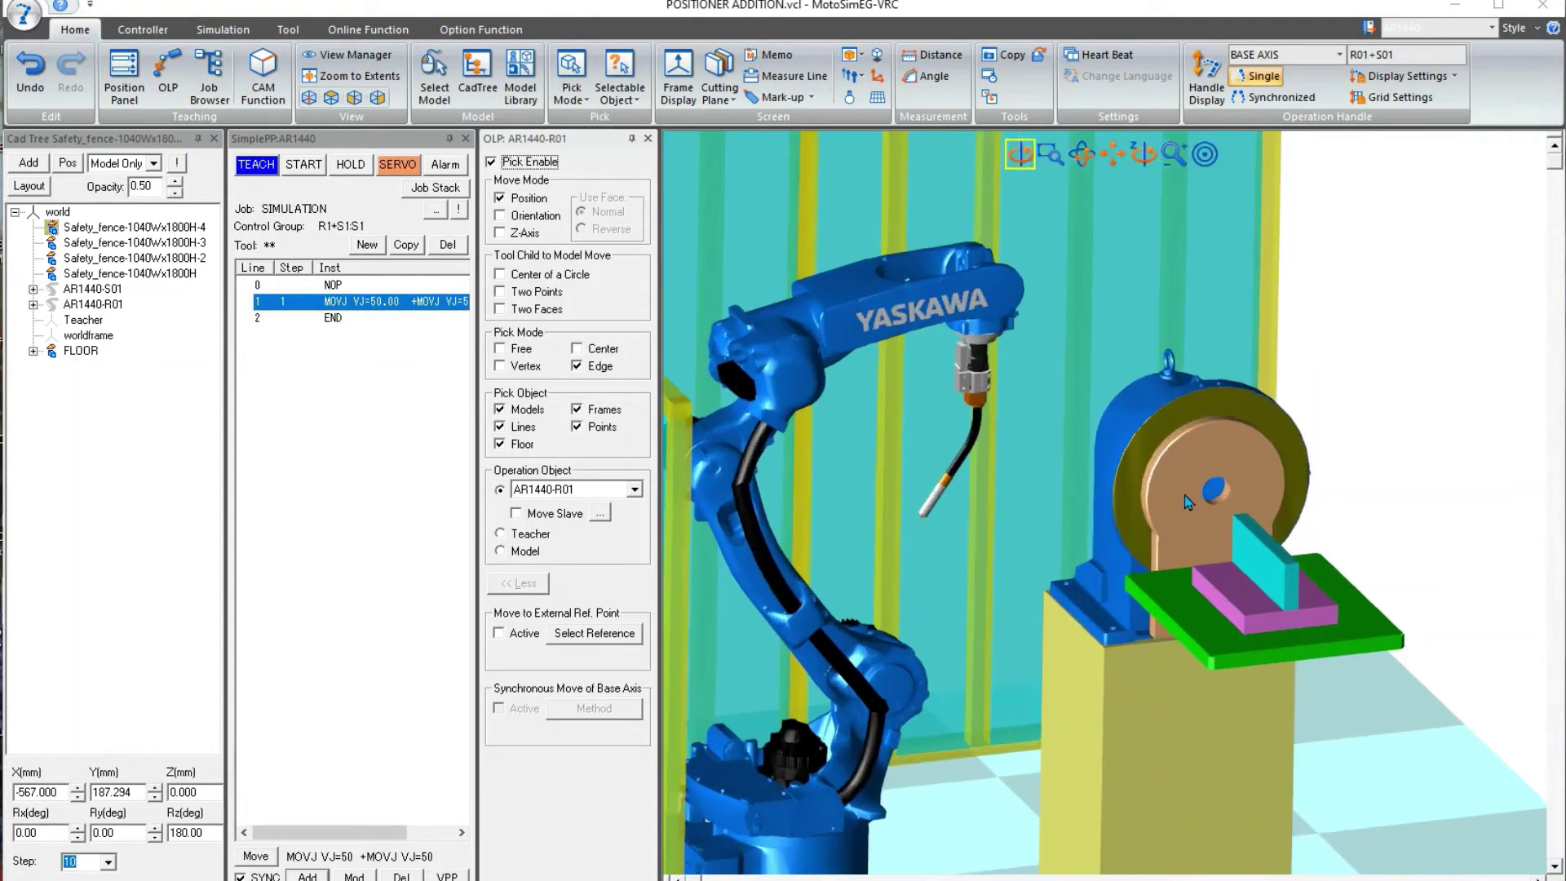
scroll(1216, 490, down, 6)
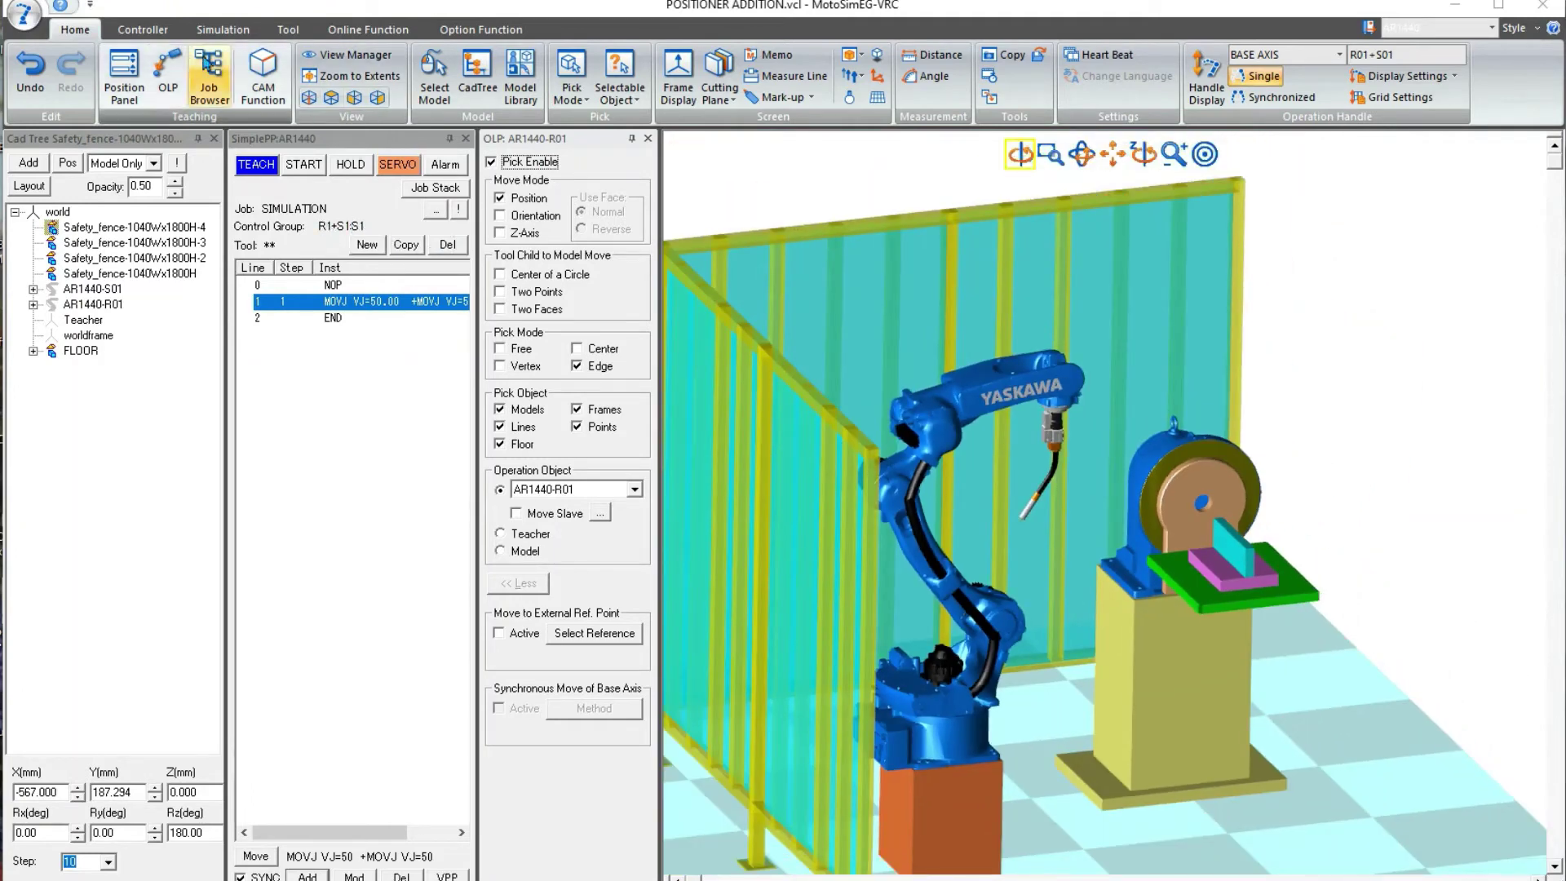
- Bring up the robot position settings and rotate axis 1 of positioner AR1440-S01 to about -30° in the Joint frame
click(124, 78)
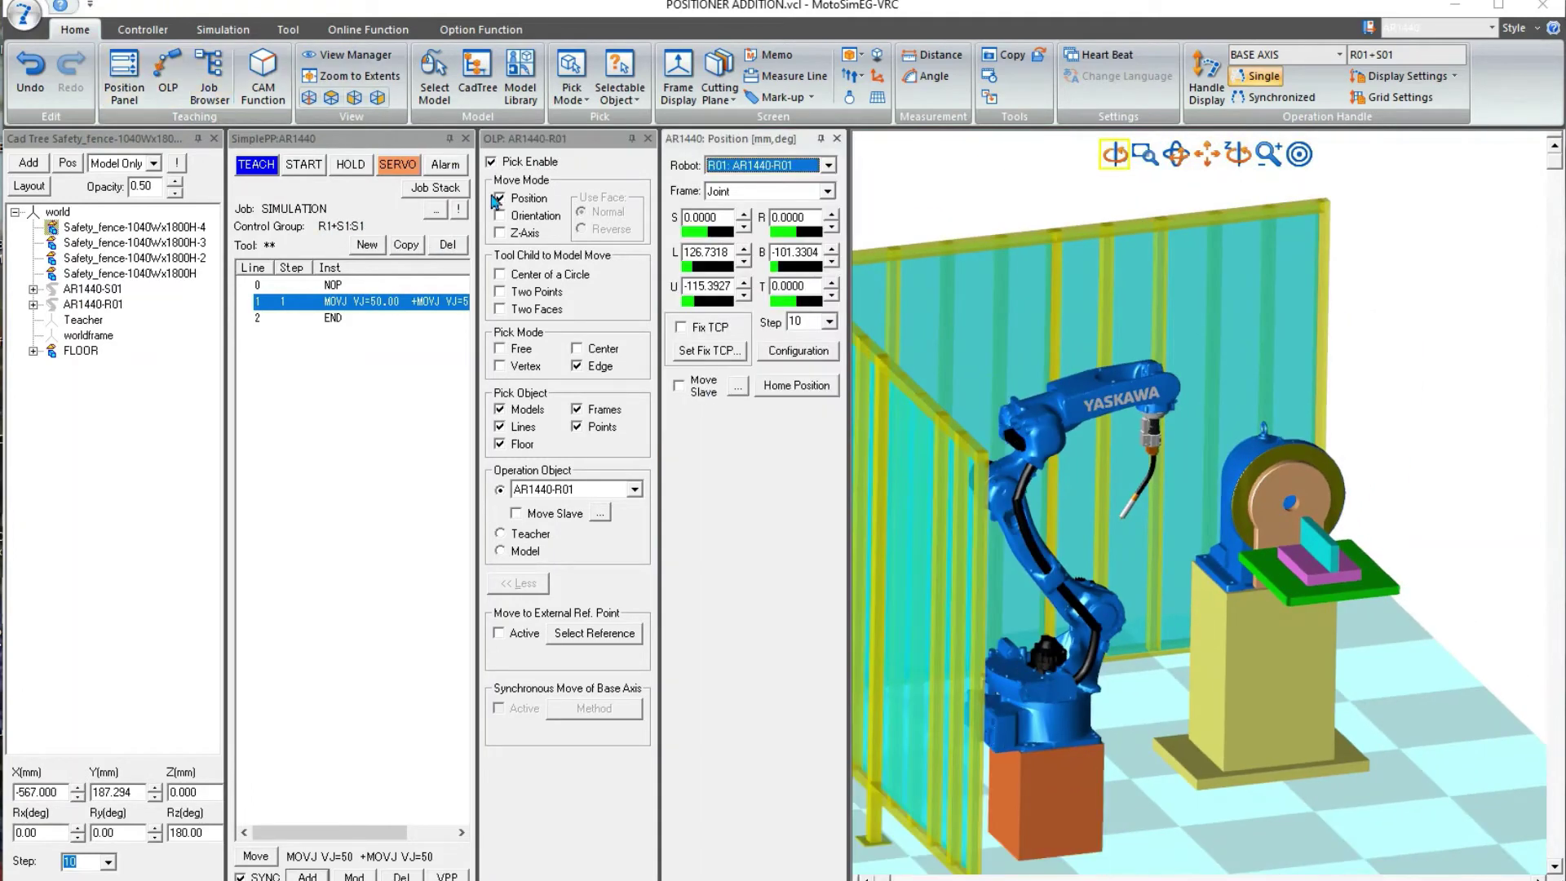
click(759, 166)
click(749, 195)
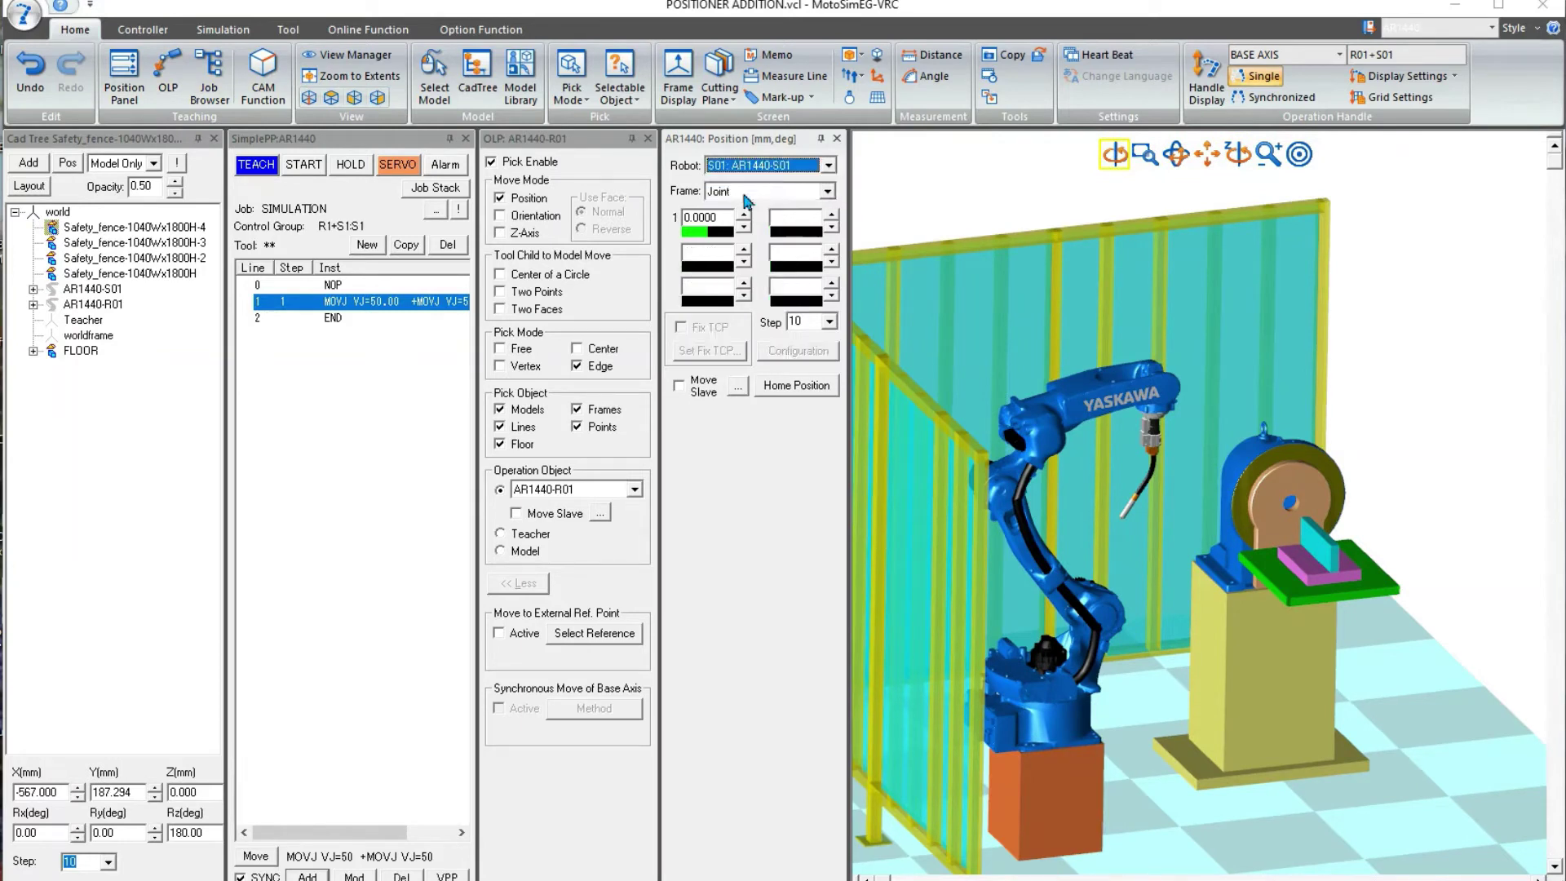
click(744, 215)
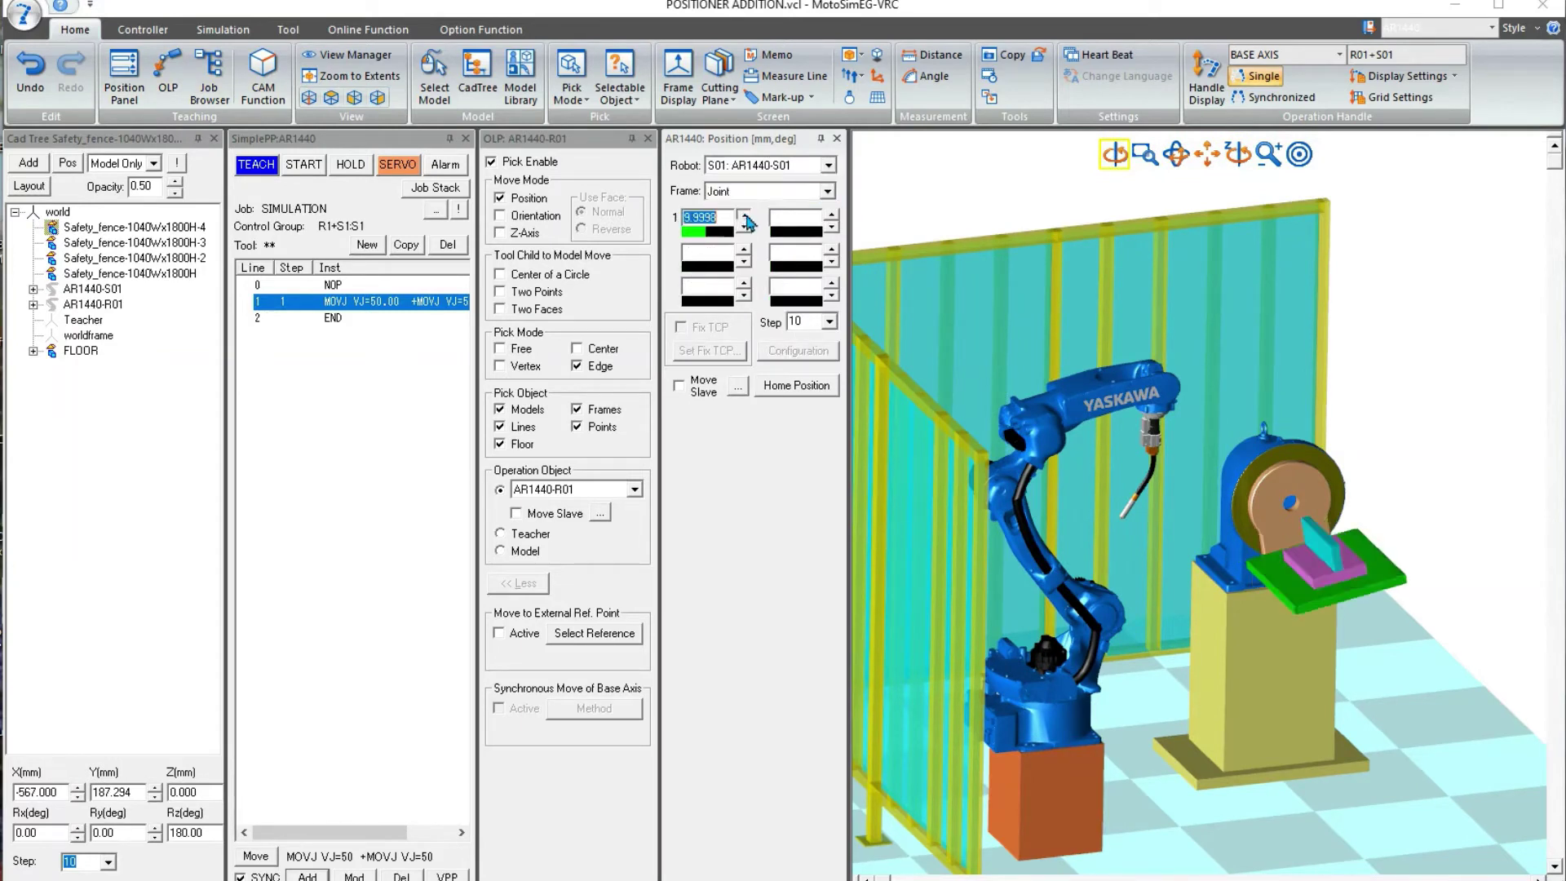
click(744, 226)
click(744, 226)
click(744, 226)
click(744, 226)
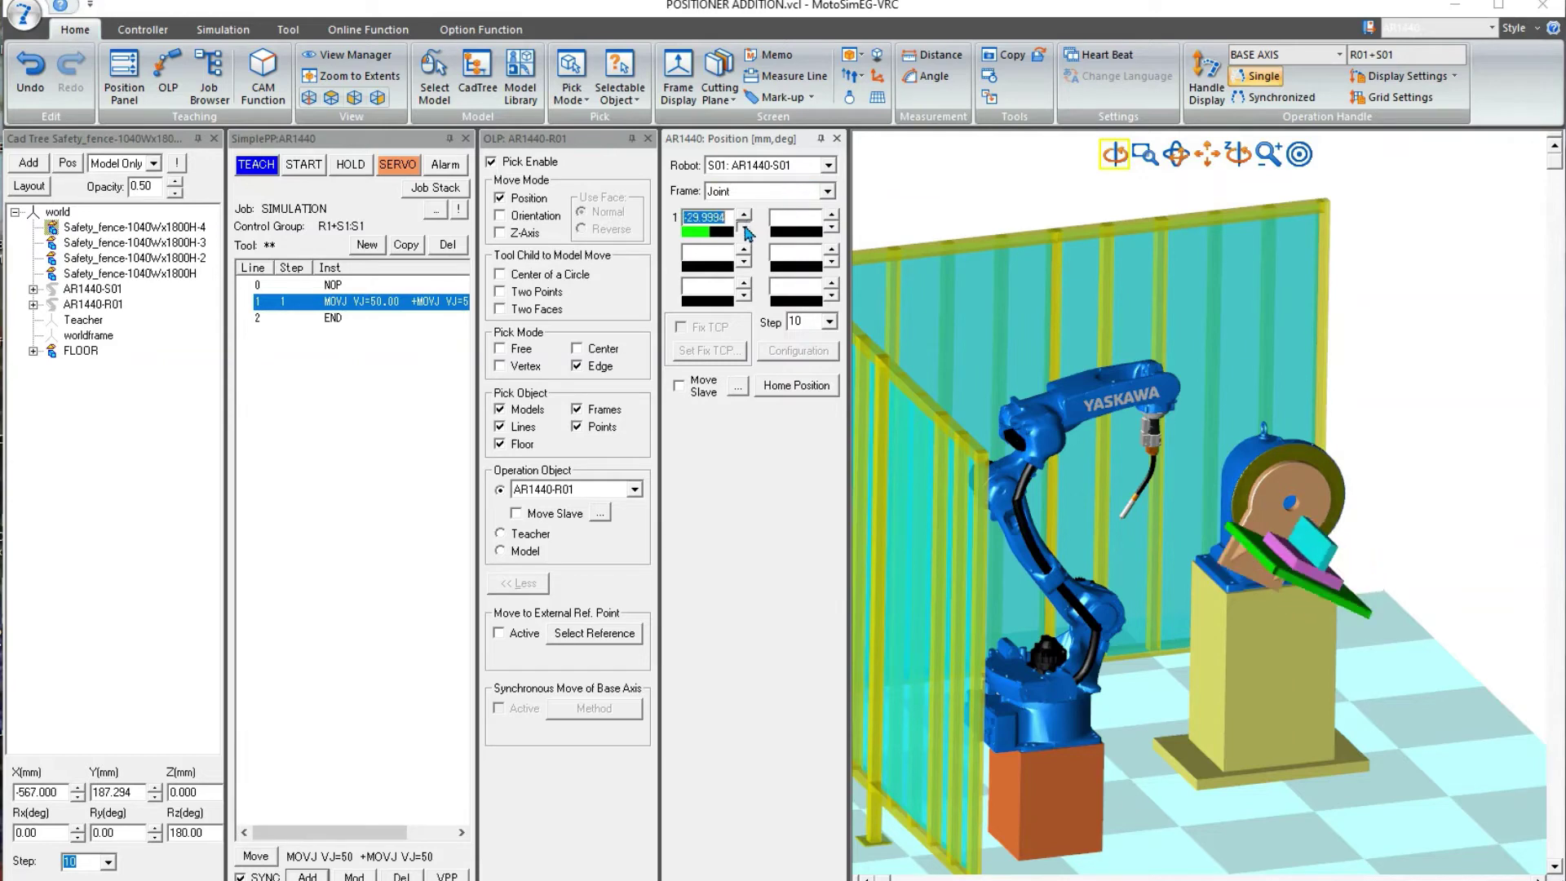
- With picking enabled, move the AR1440-R01 torch tip to the positioner-side end of the seam between the cyan plate and magenta block
click(513, 164)
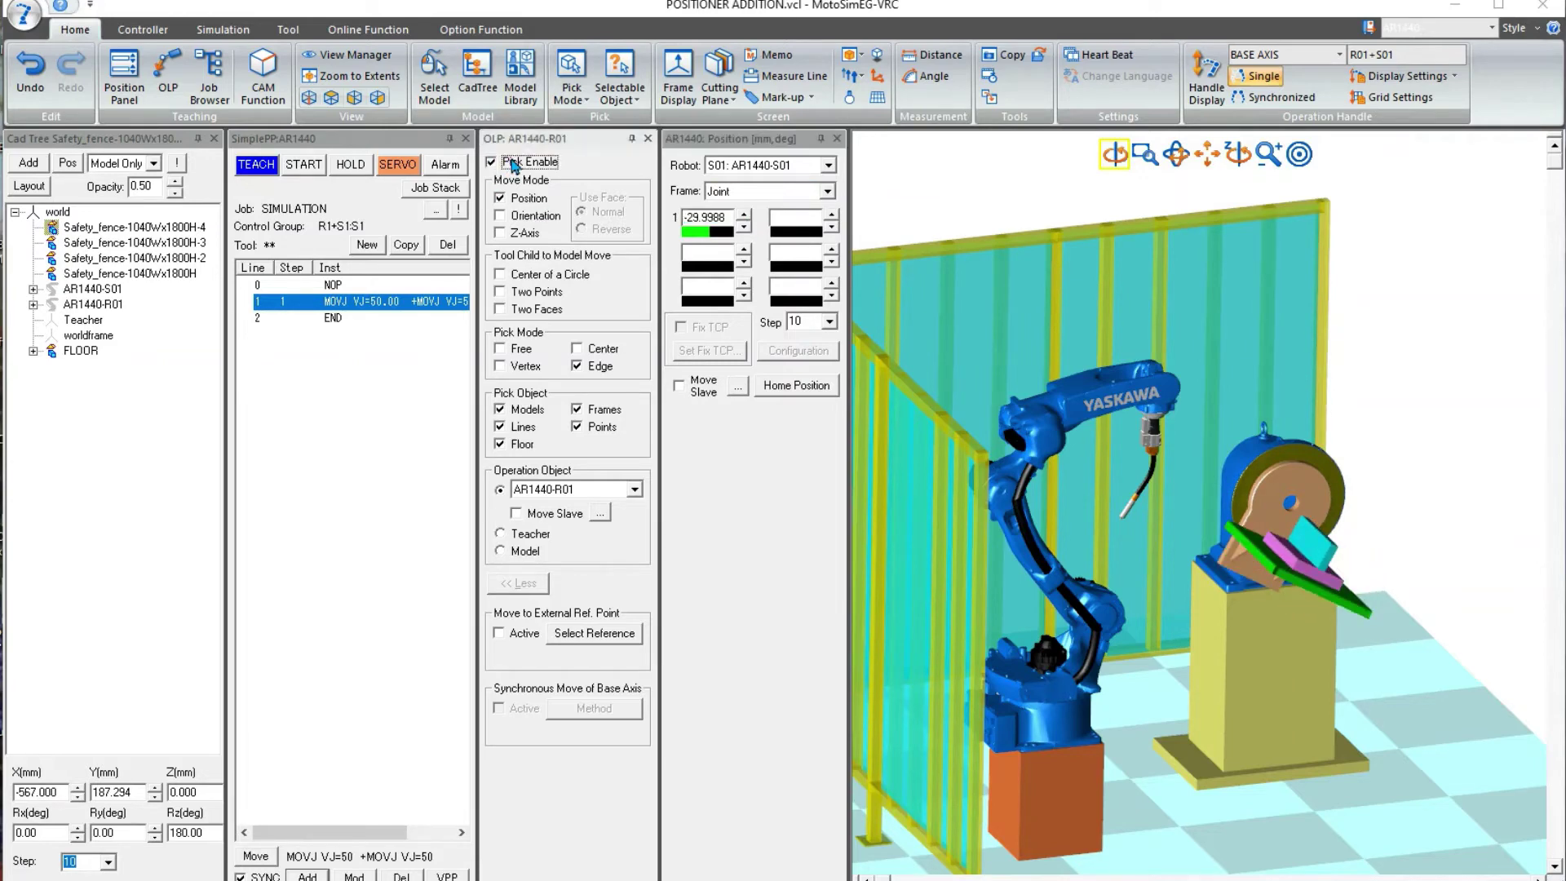
scroll(1279, 536, up, 5)
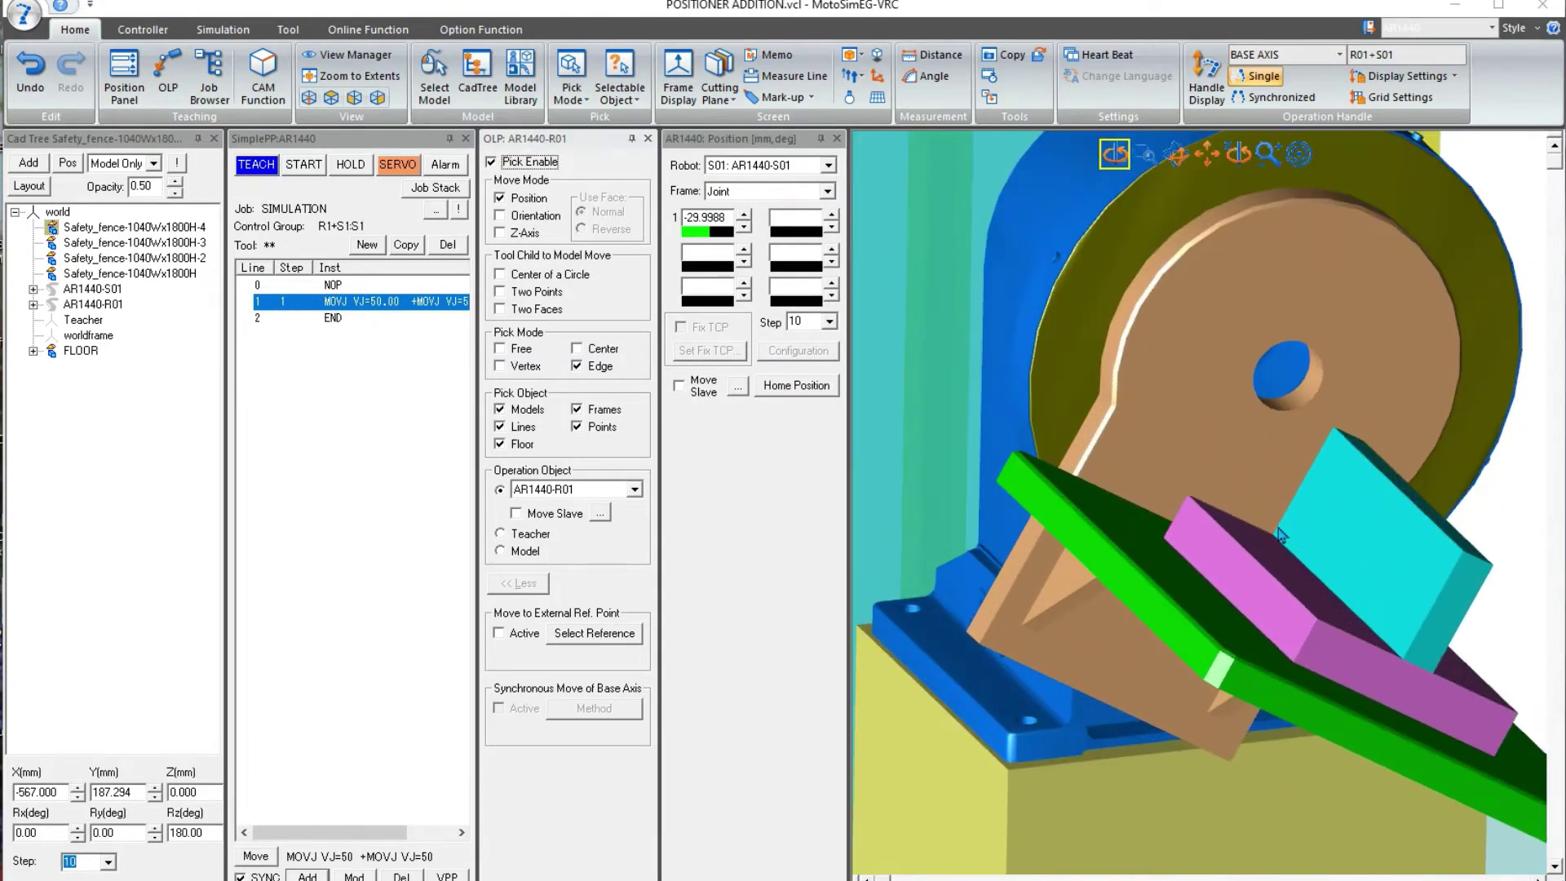
scroll(1279, 535, down, 6)
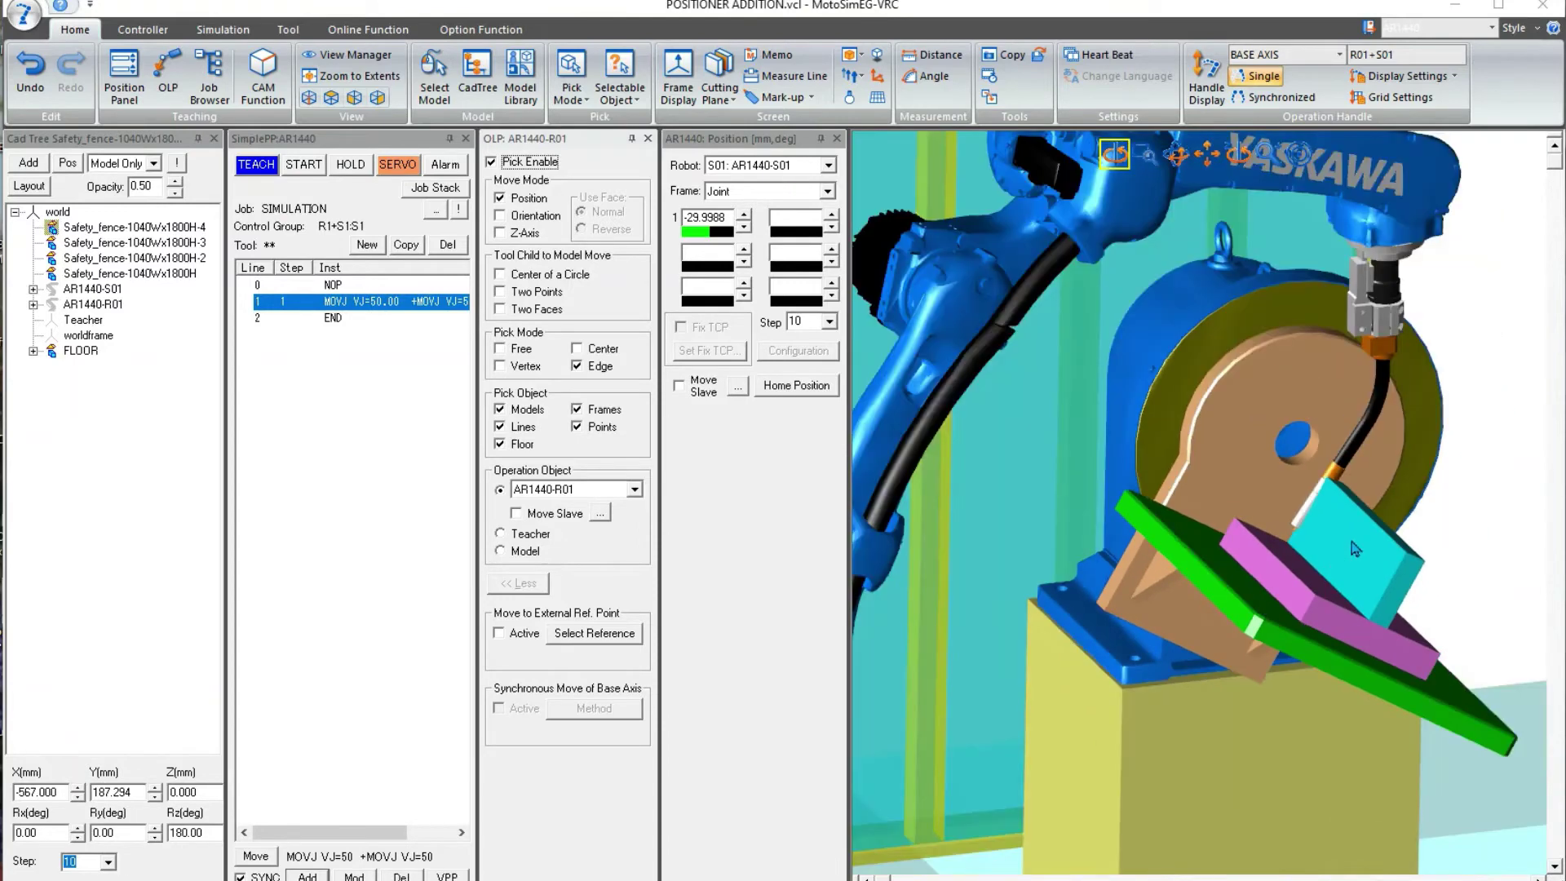
- Tilt the AR1440-R01 torch about Ry in the Tool frame in increments of 10 and add the pose as job step 2
click(766, 165)
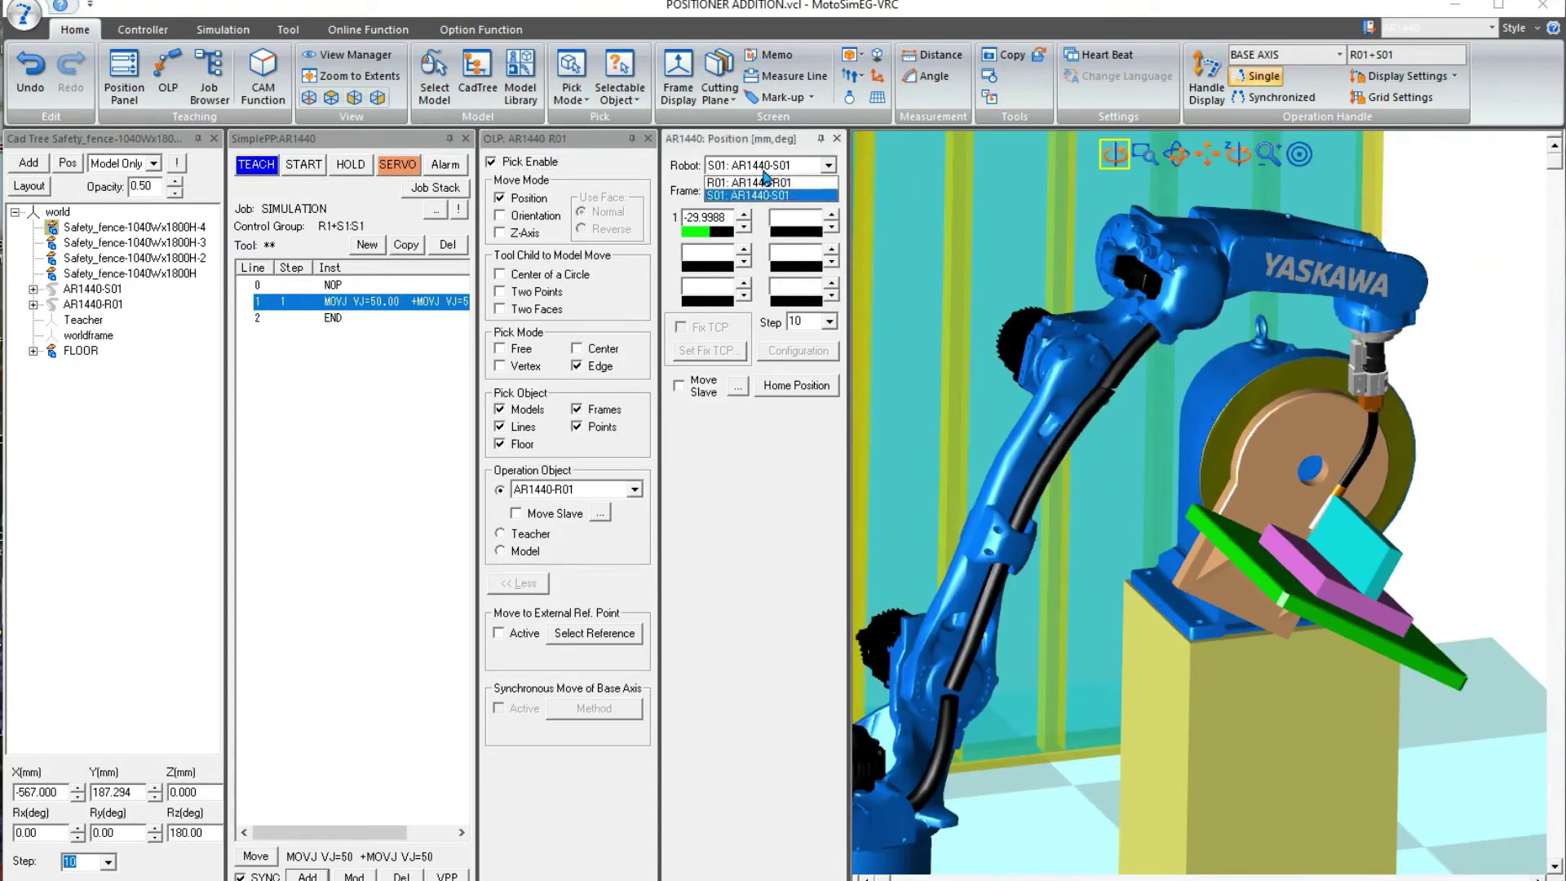
click(761, 196)
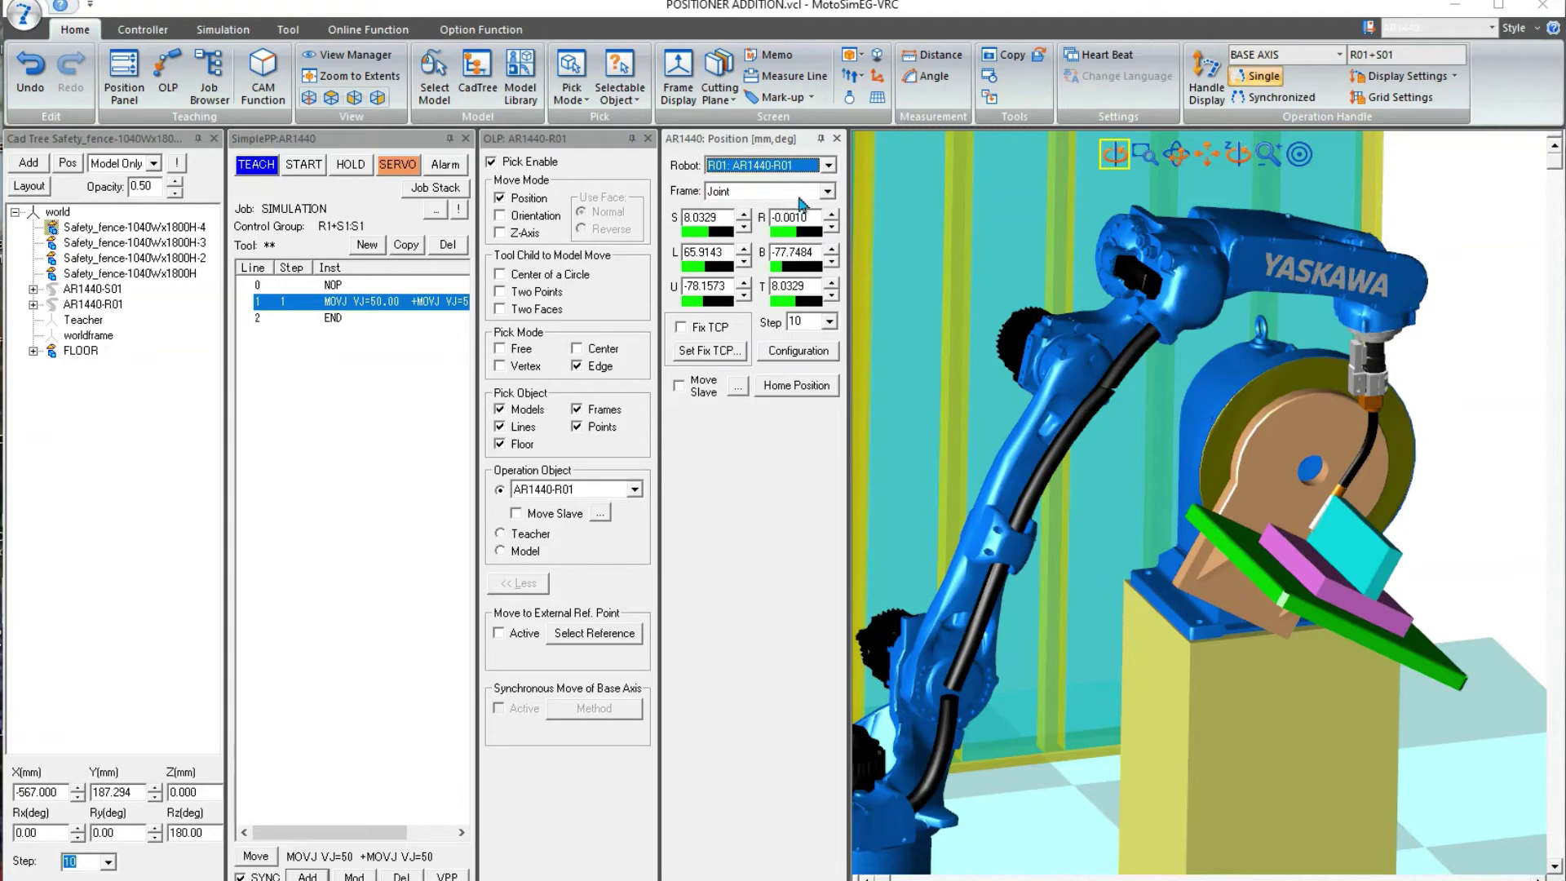
click(827, 191)
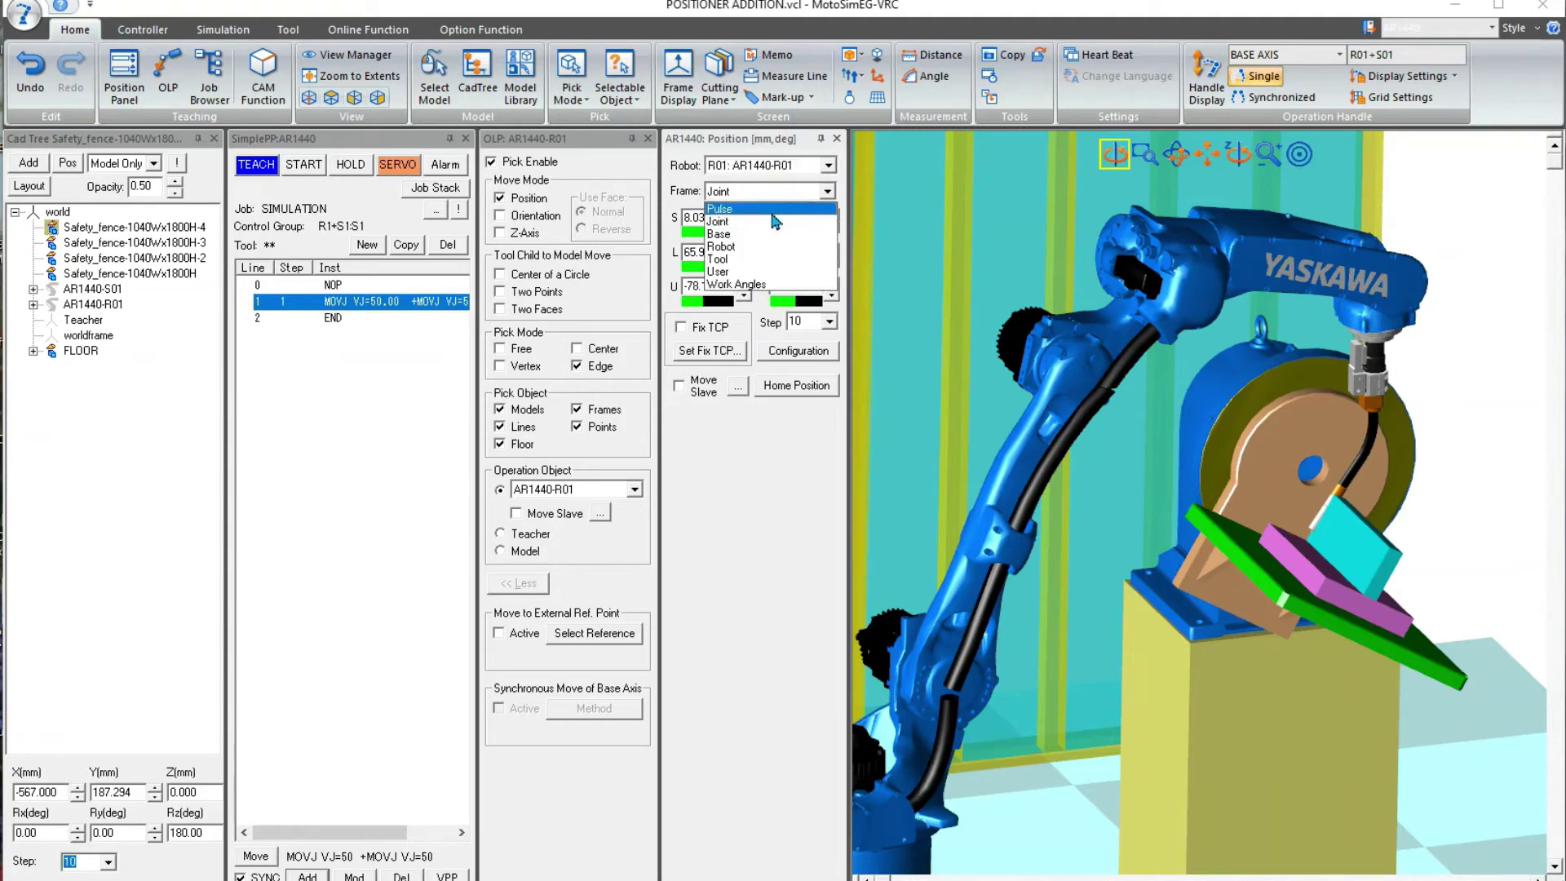
click(756, 265)
click(829, 323)
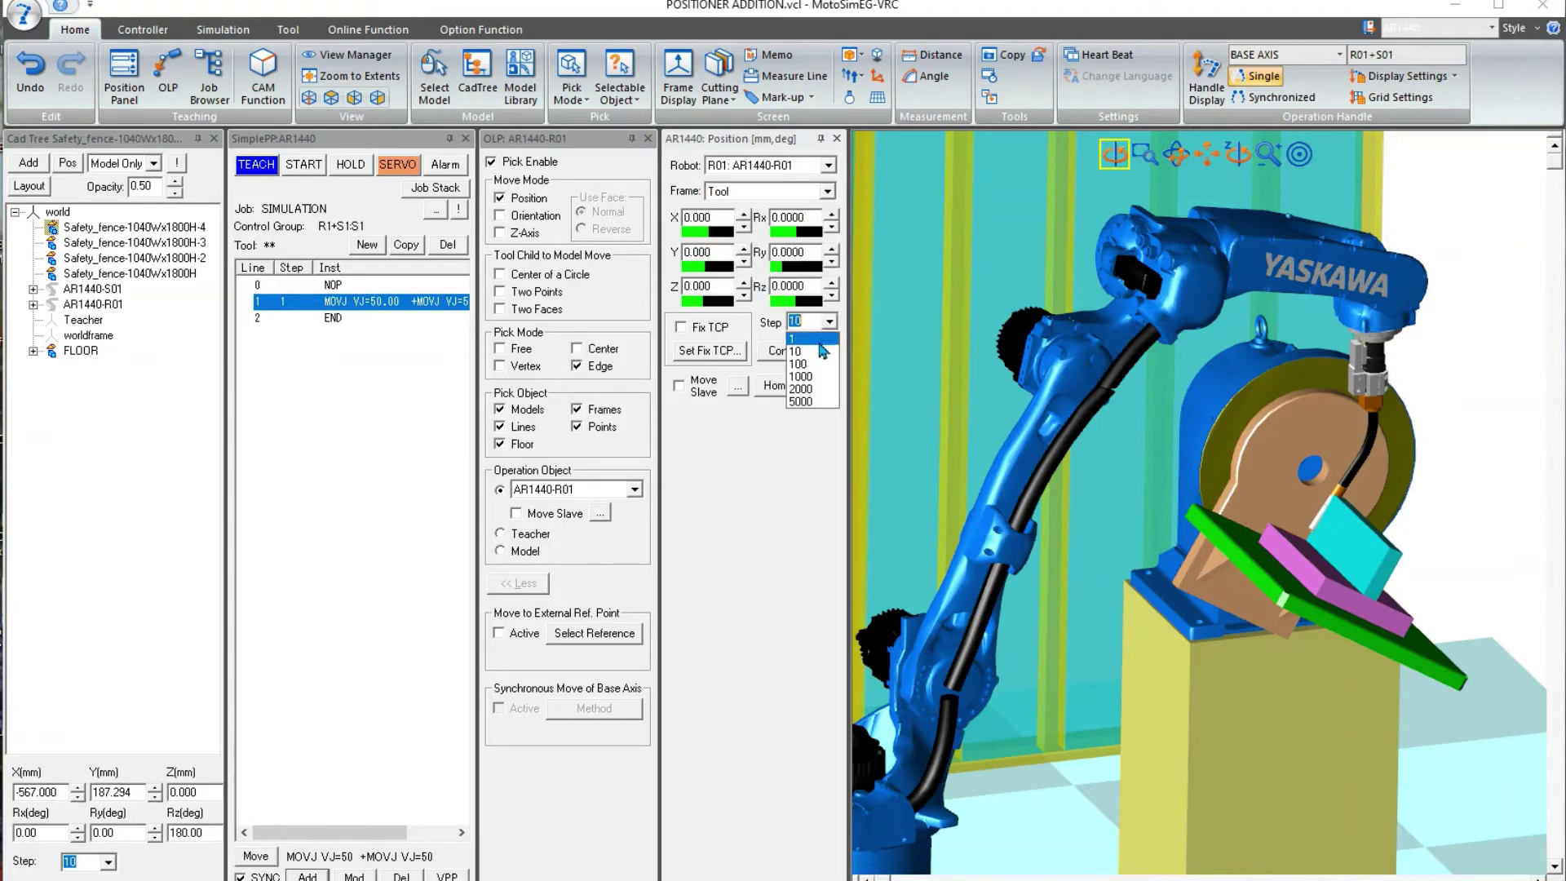
click(819, 352)
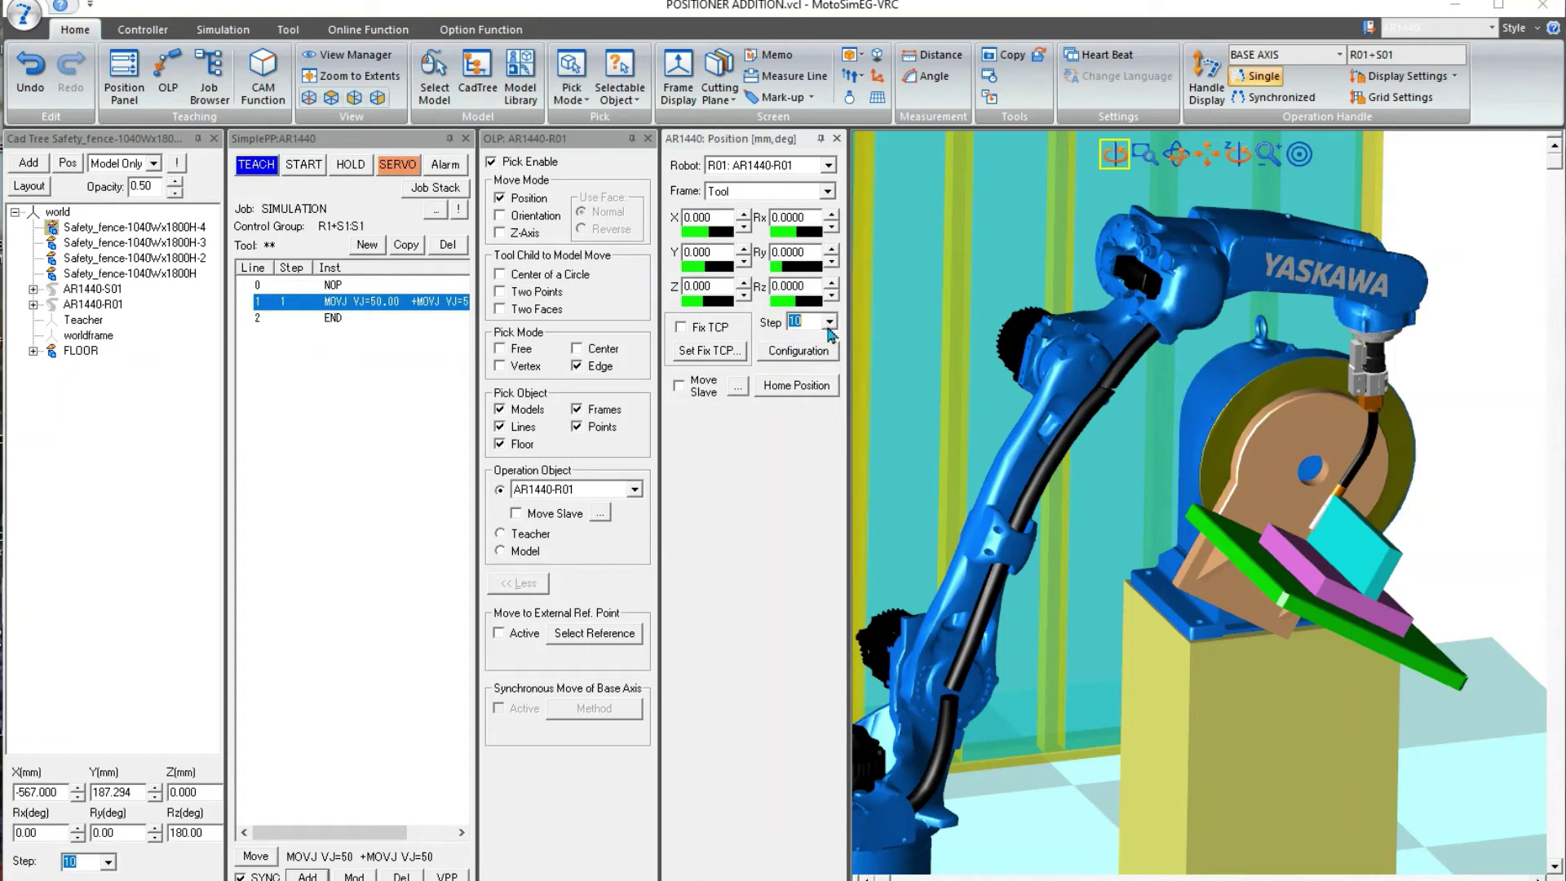
click(833, 264)
click(834, 262)
click(833, 257)
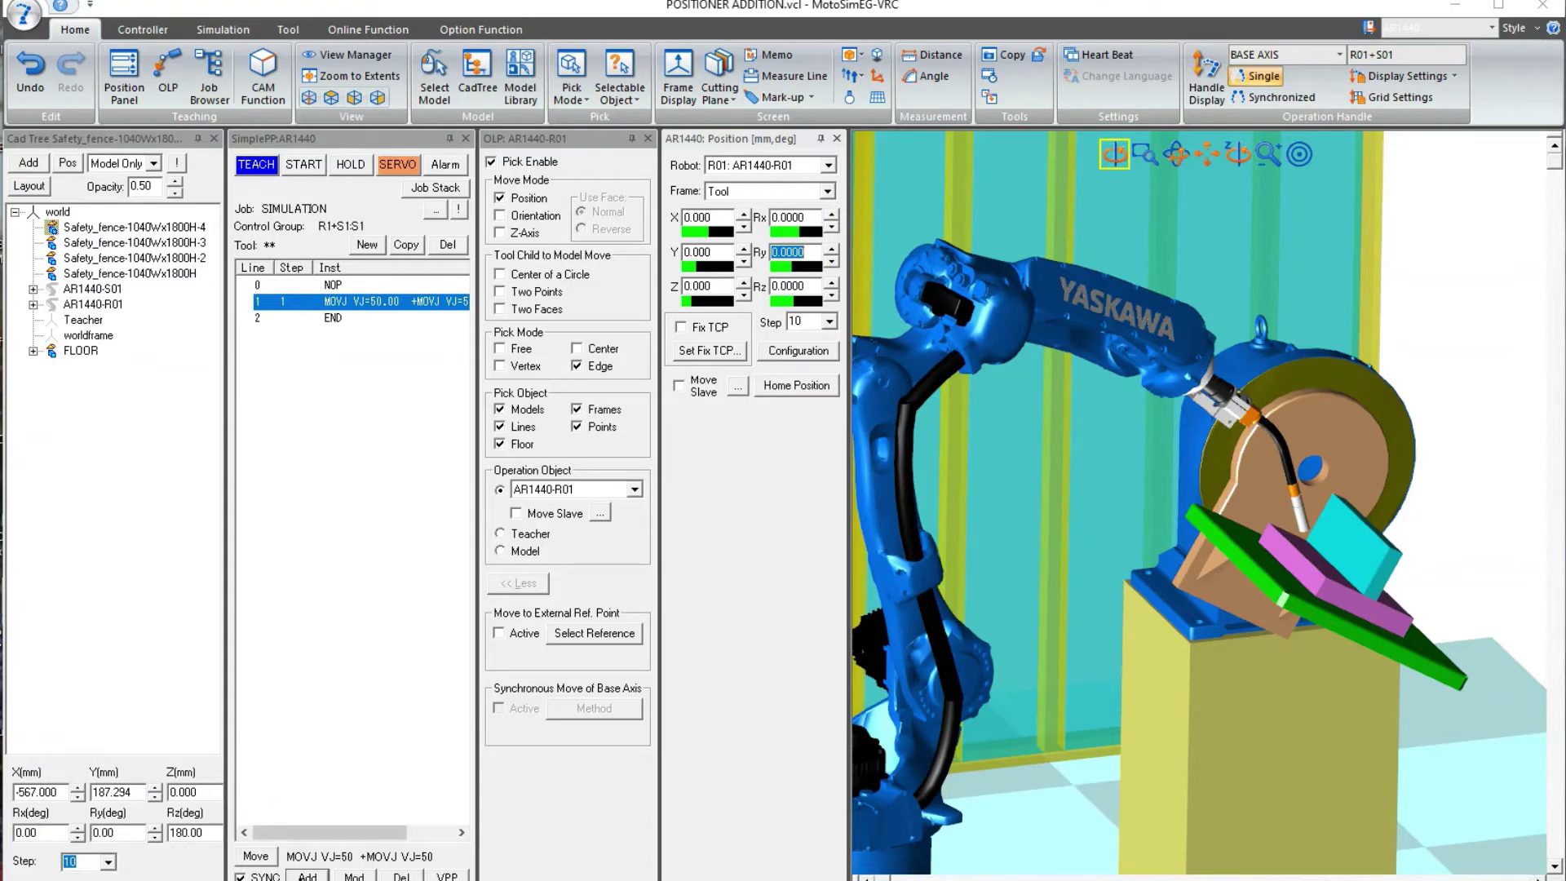
click(308, 876)
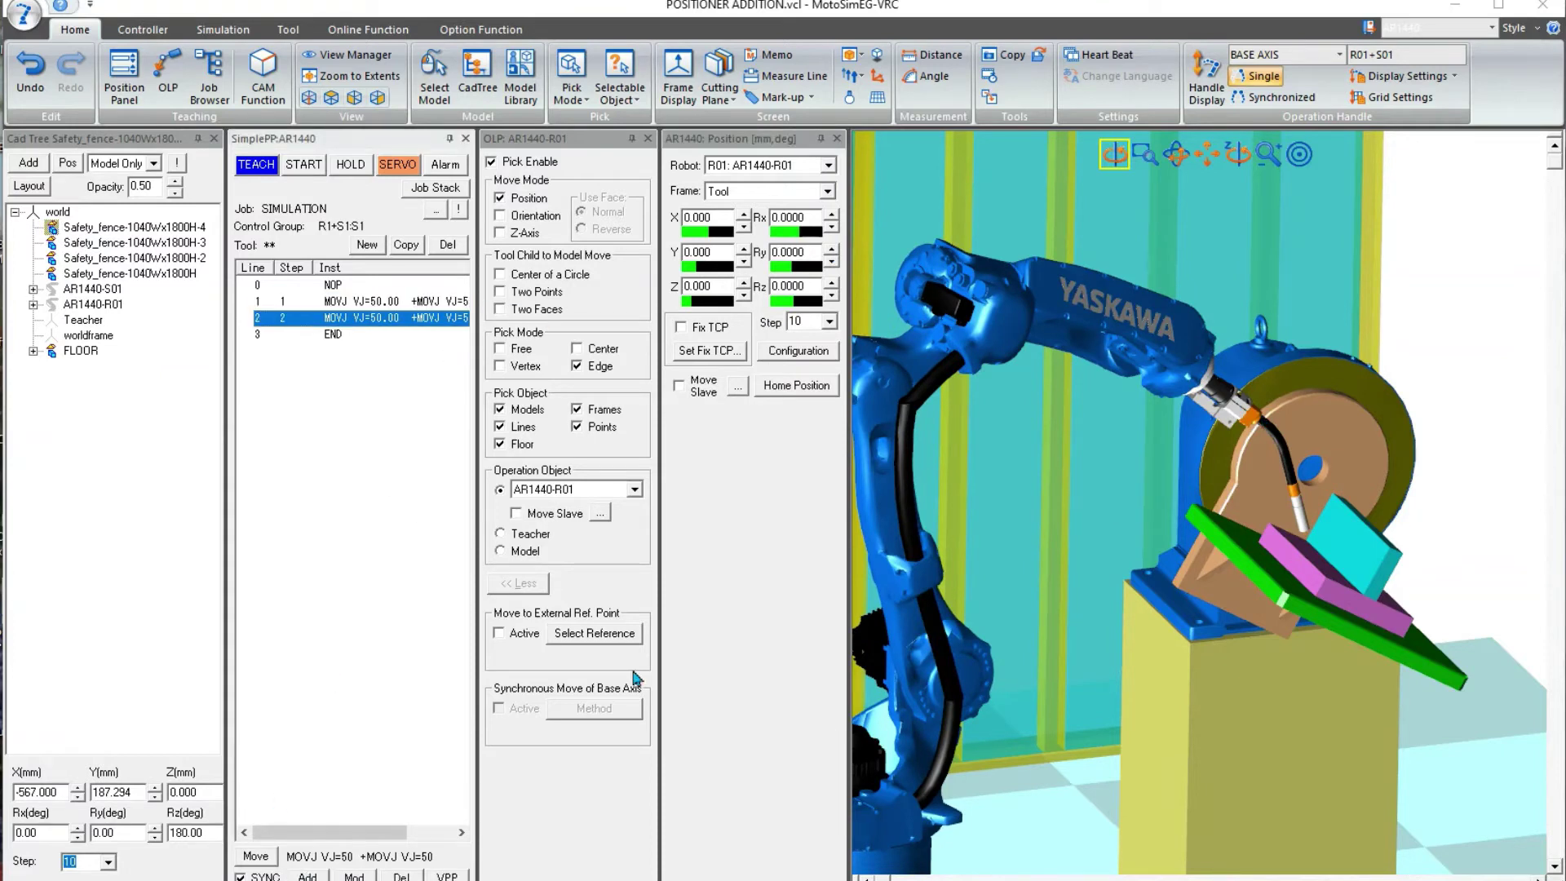
- Move the torch tip to the outer end of the same seam and add the pose as job step 3
drag(1289, 549, 1348, 630)
scroll(1150, 465, up, 5)
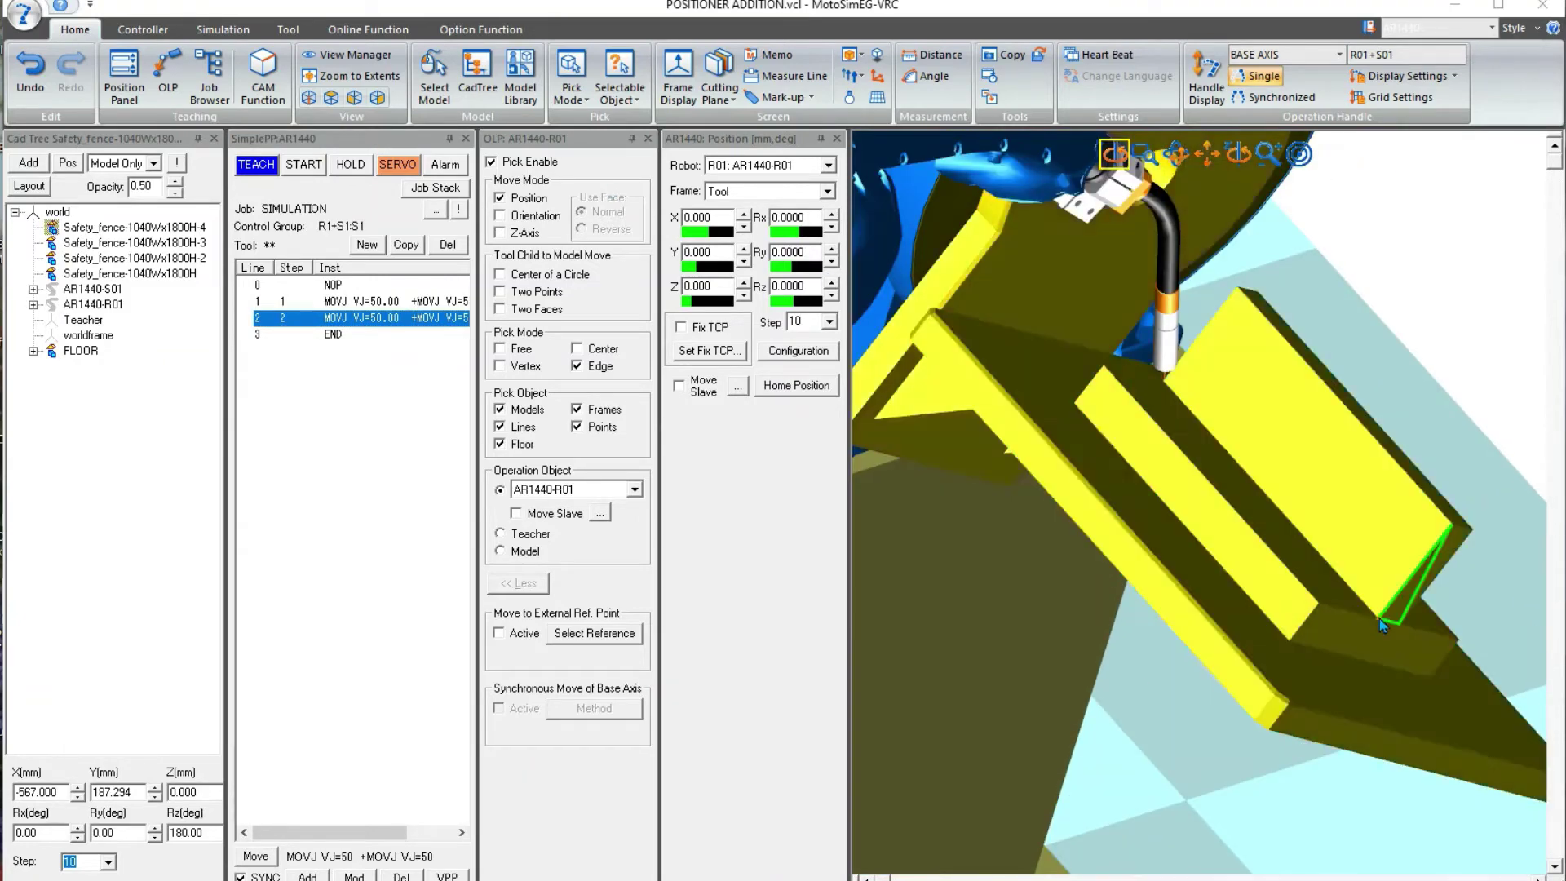
scroll(1379, 618, down, 8)
scroll(1361, 579, down, 5)
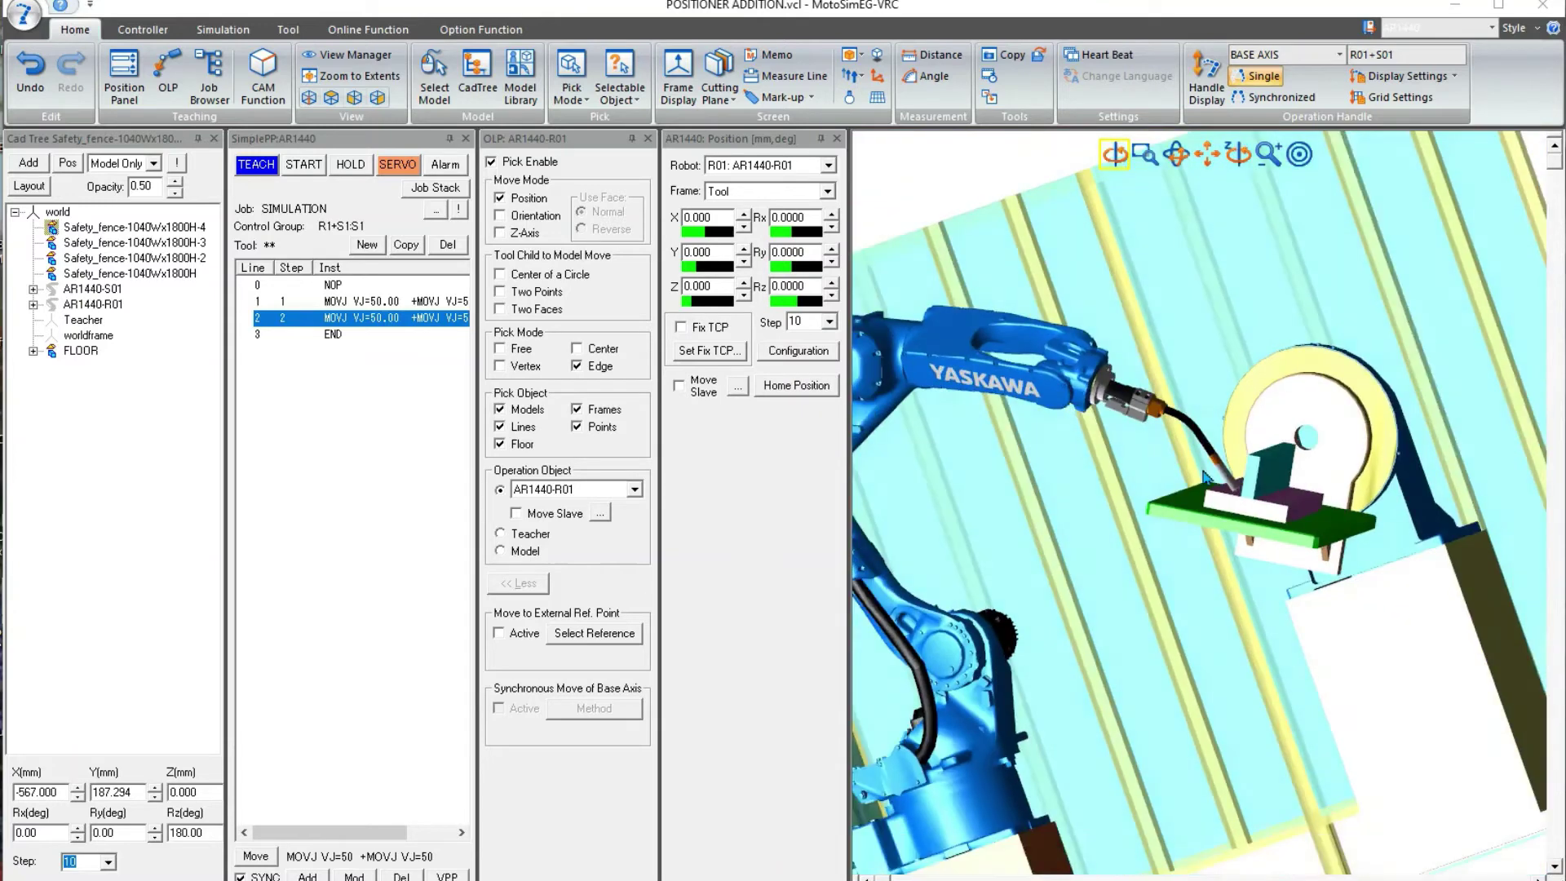
drag(1361, 579, 1167, 489)
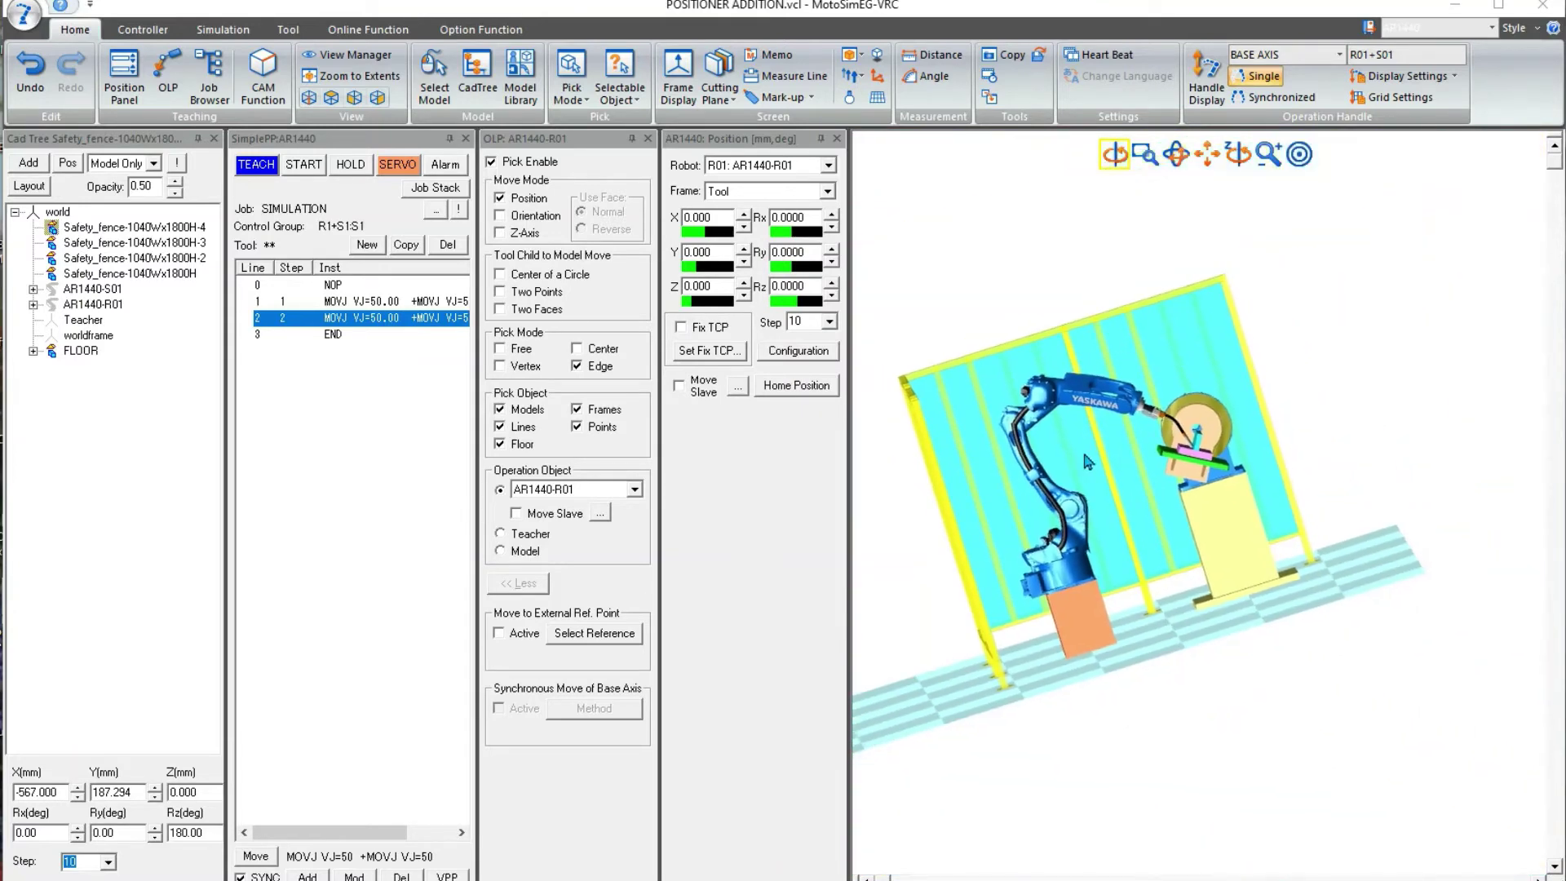
drag(1082, 448, 1158, 480)
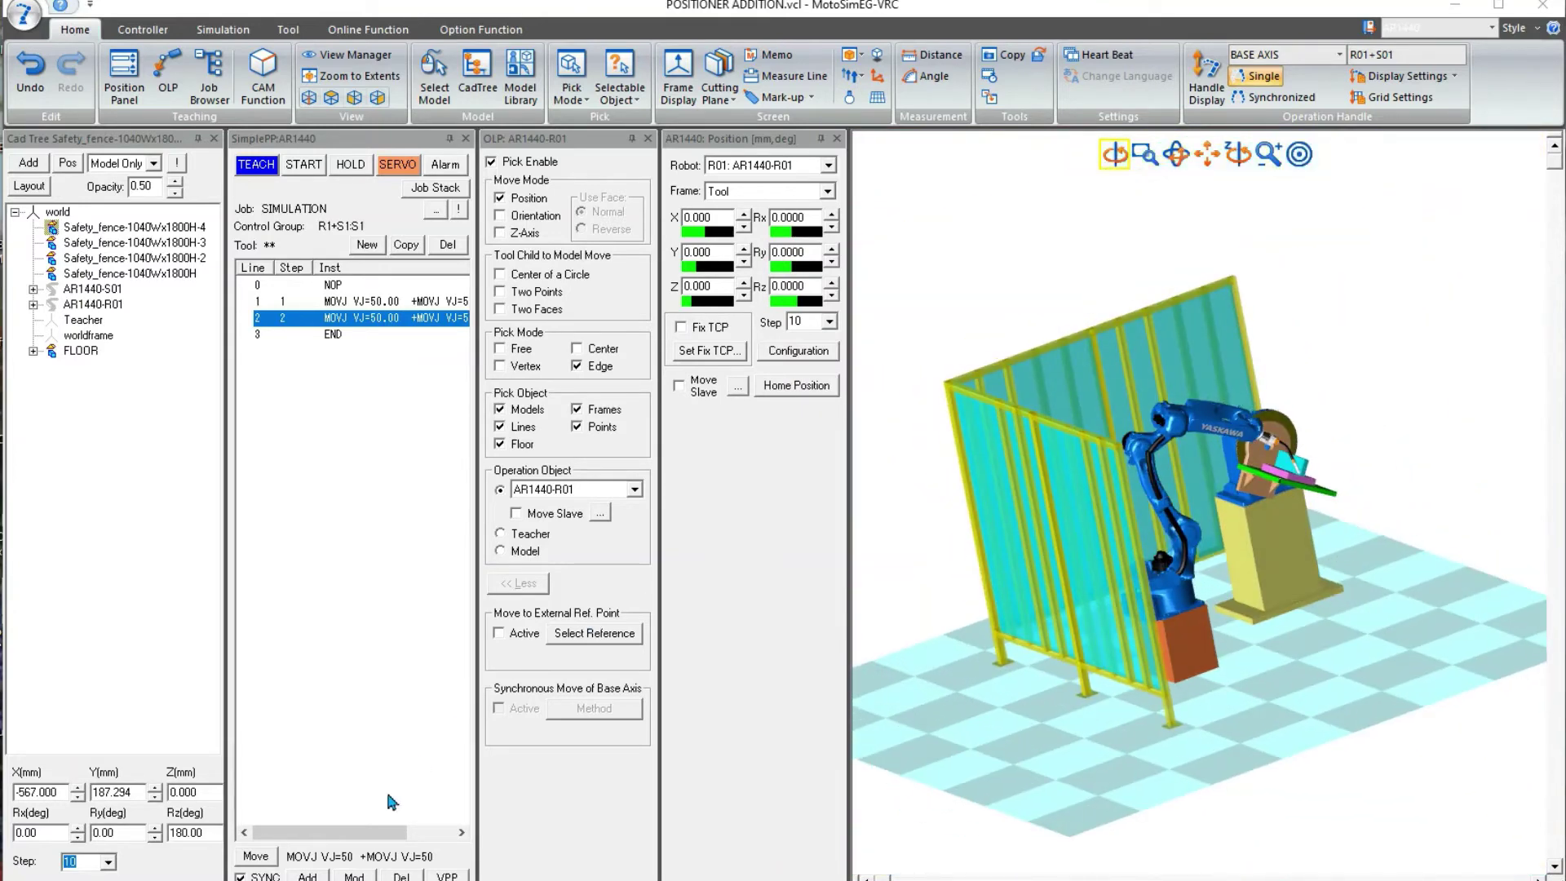
click(308, 875)
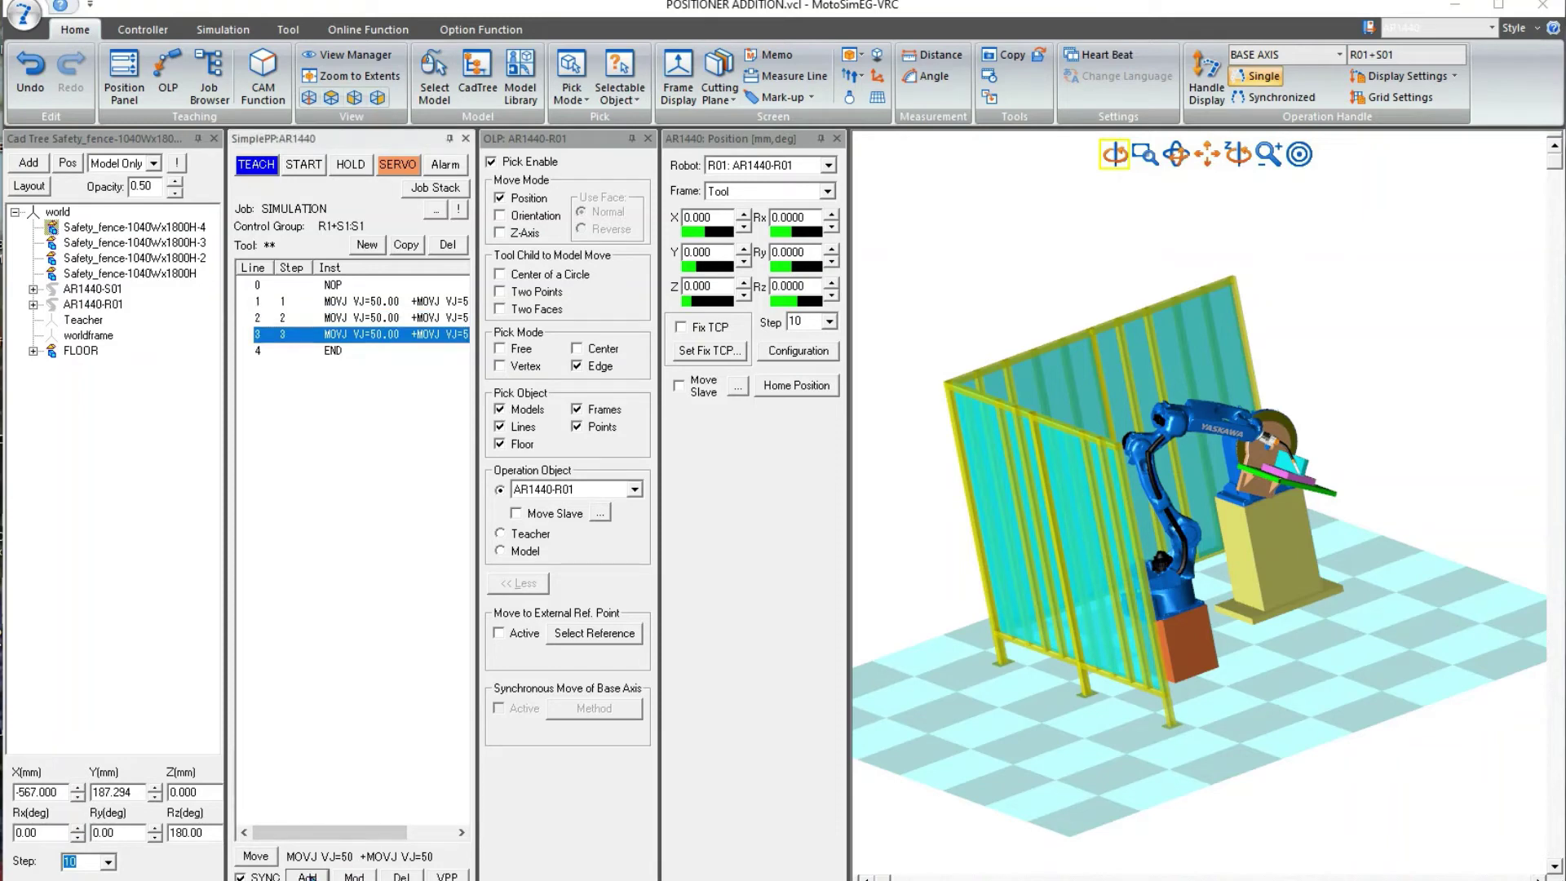
- Copy the first MOVJ step of the SIMULATION job and paste it after step 3
scroll(1270, 586, up, 2)
scroll(1196, 315, up, 4)
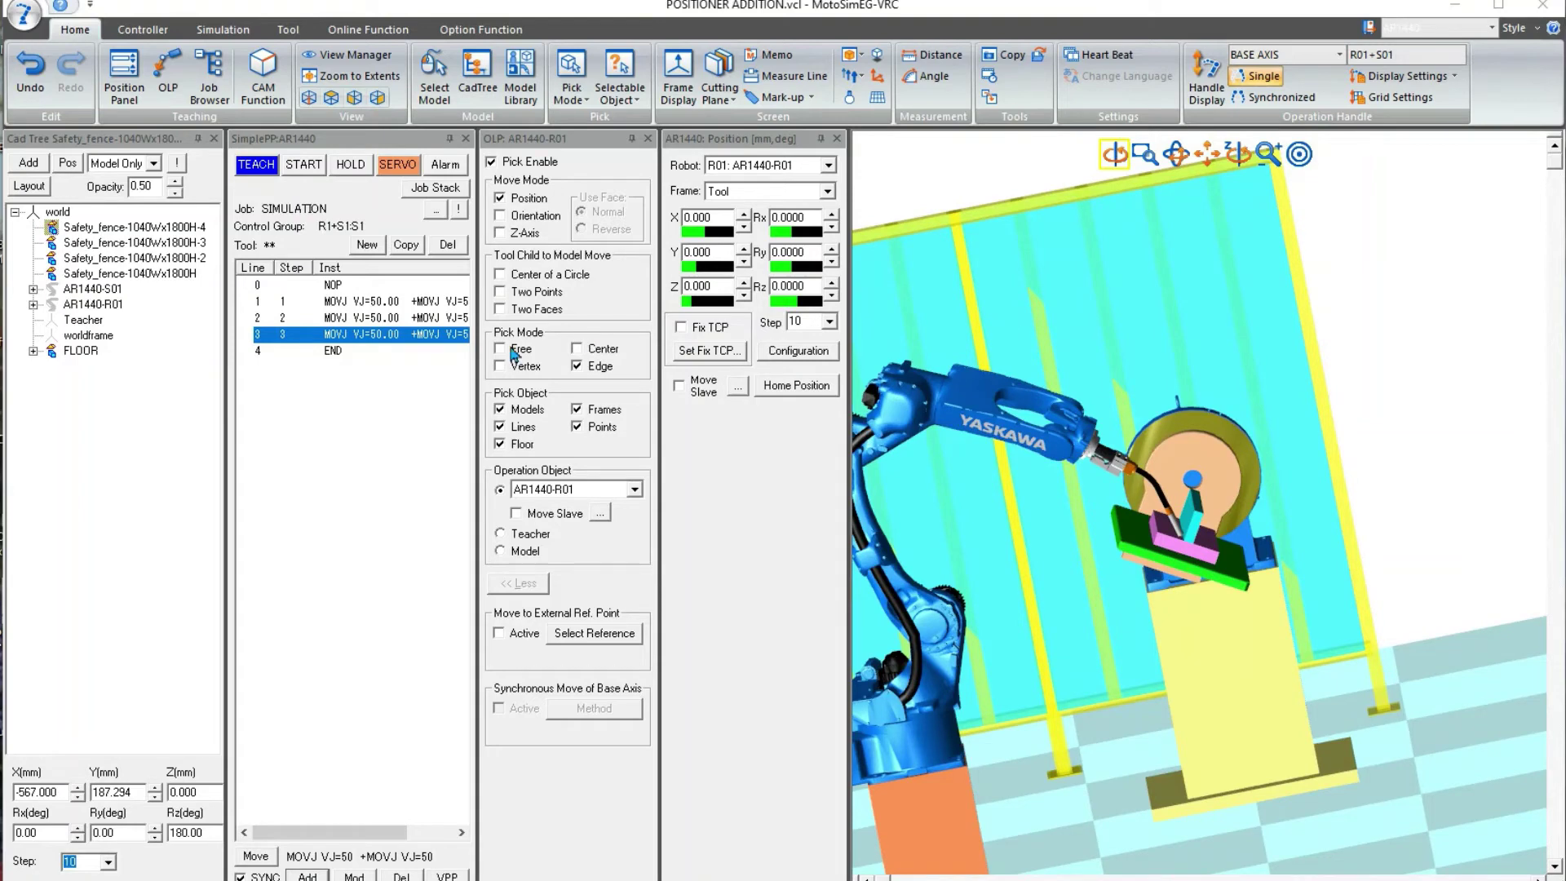
click(356, 307)
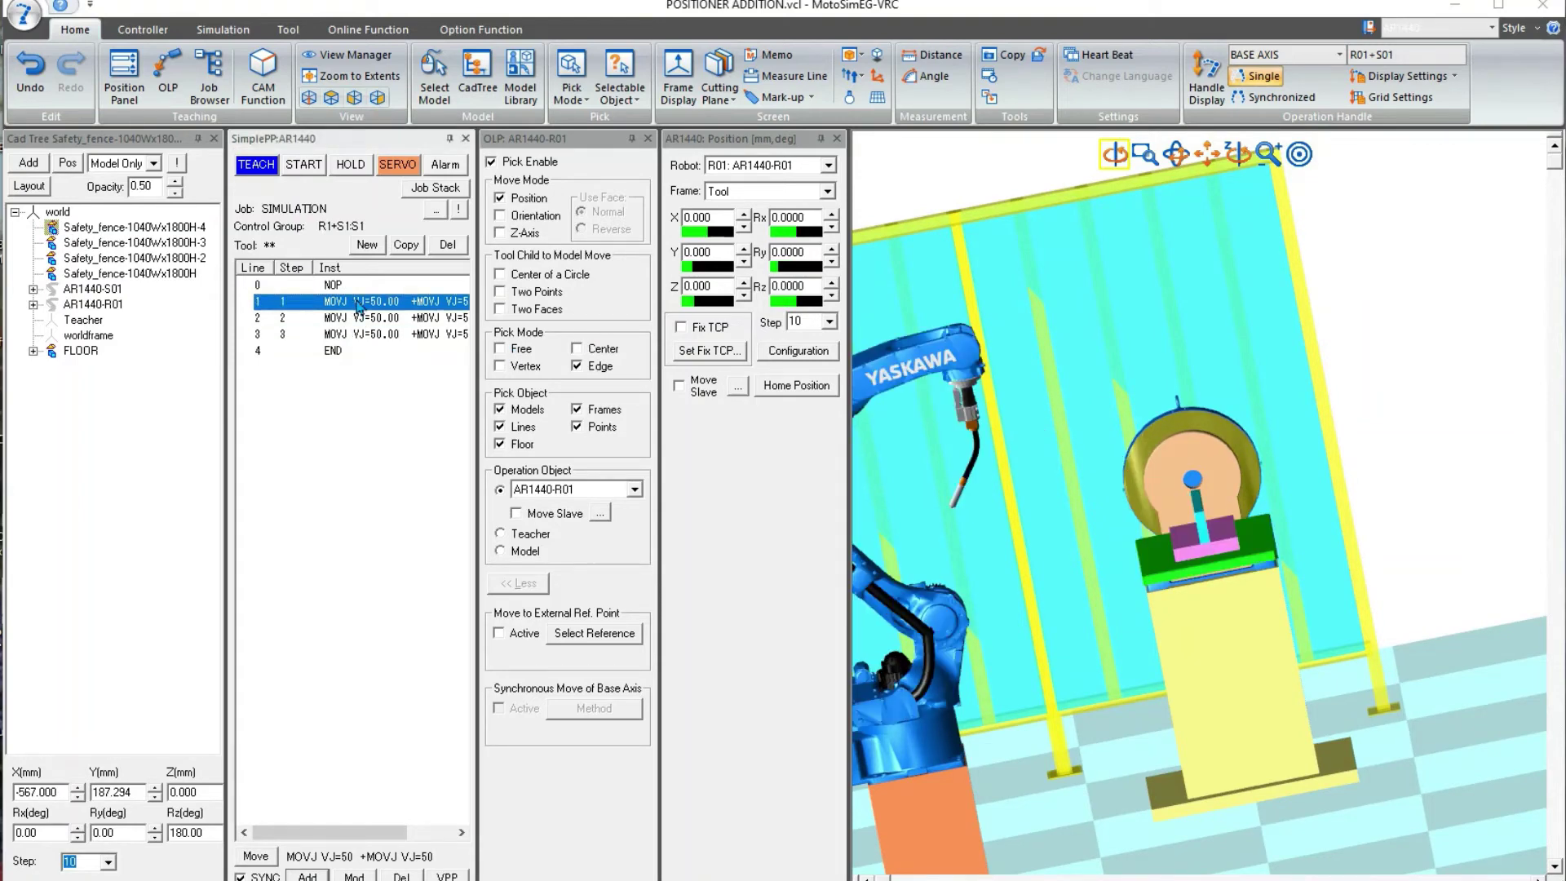
right_click(359, 308)
click(384, 337)
click(383, 336)
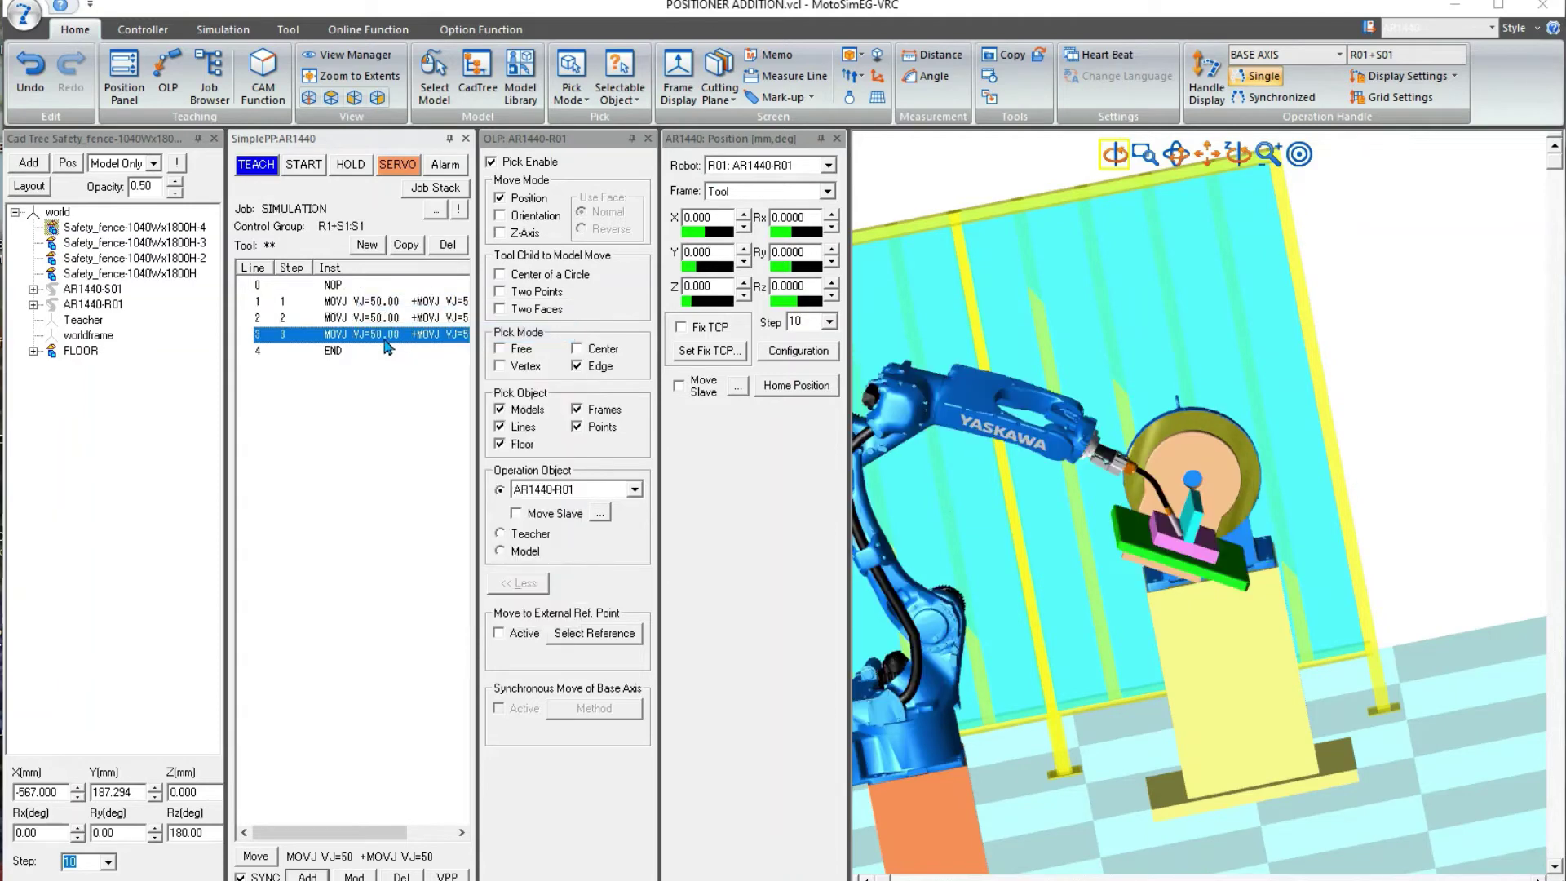
right_click(387, 344)
click(416, 417)
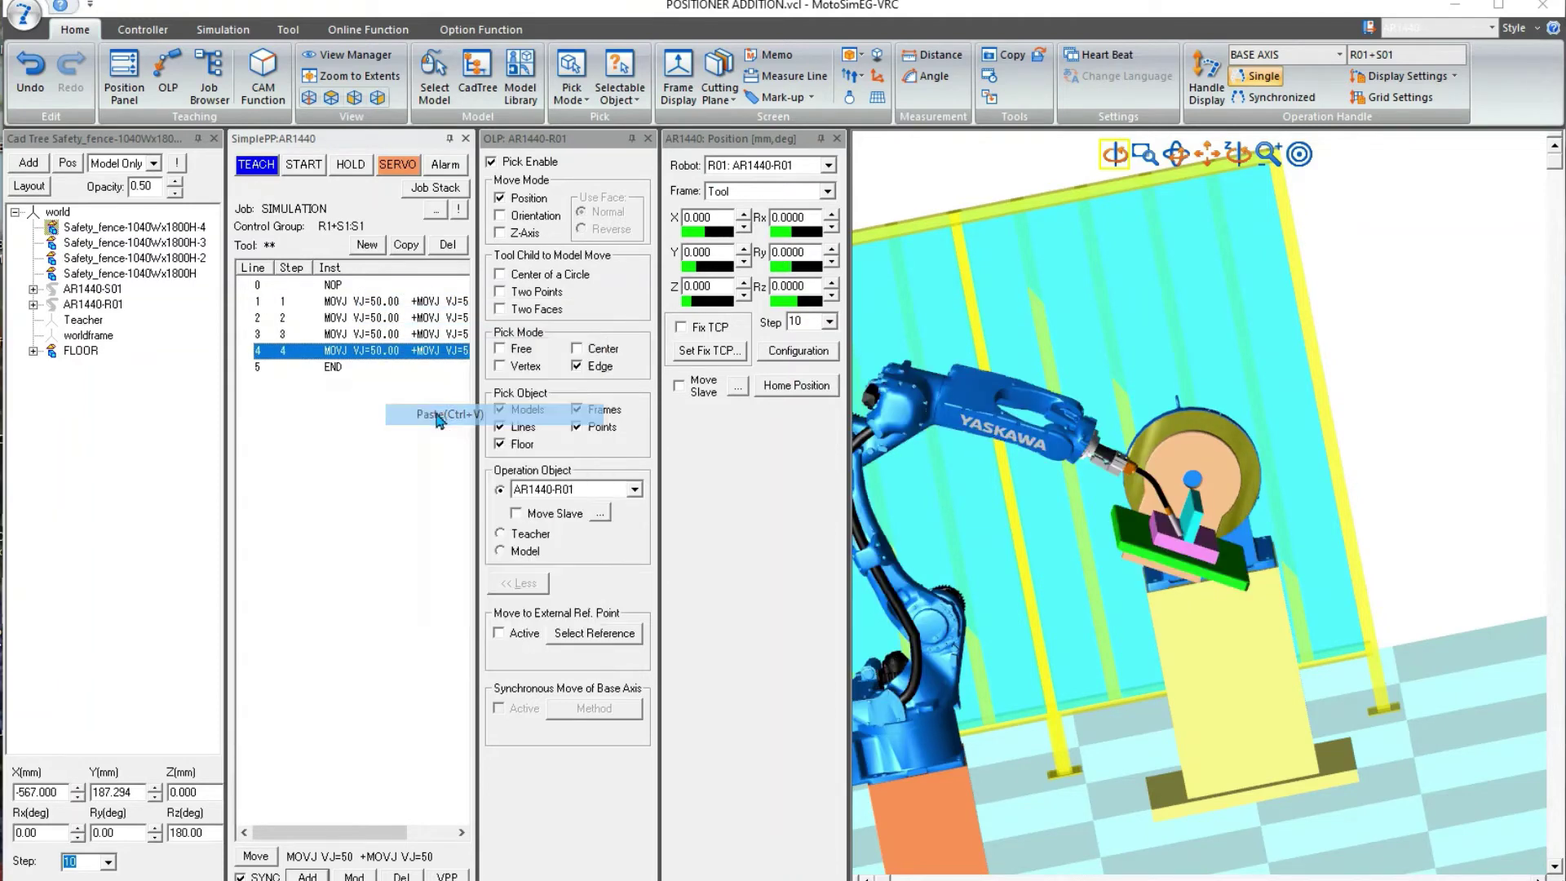
- Go through job steps 2, 3 and 4 to check the taught robot and positioner poses
click(397, 318)
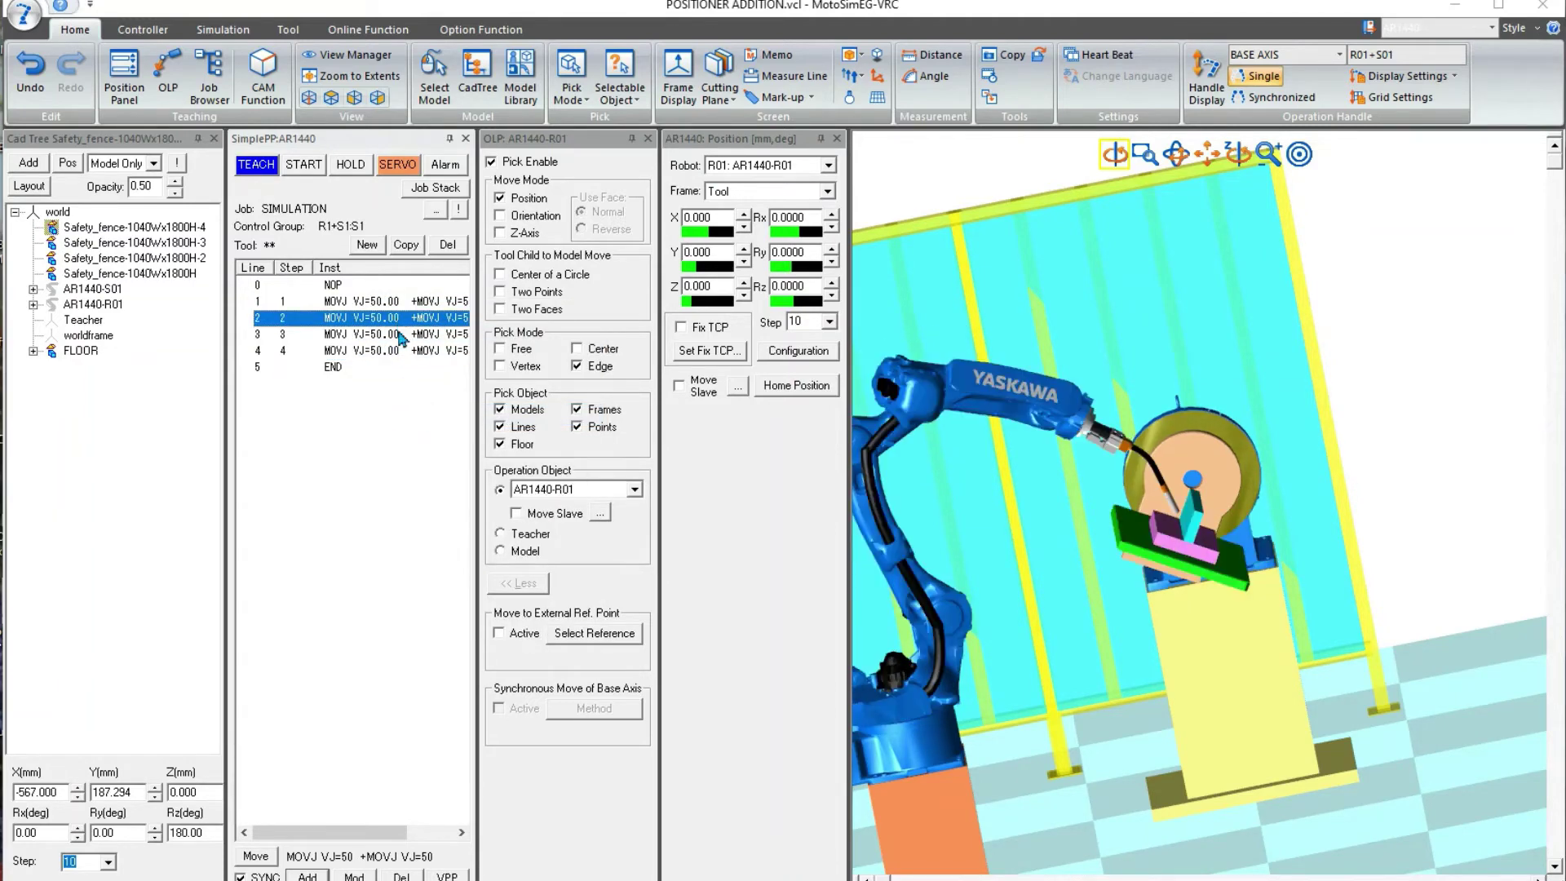
click(398, 334)
click(399, 350)
- Rotate axis 1 of positioner AR1440-S01 to about 60° using the Joint frame
drag(935, 400, 1085, 563)
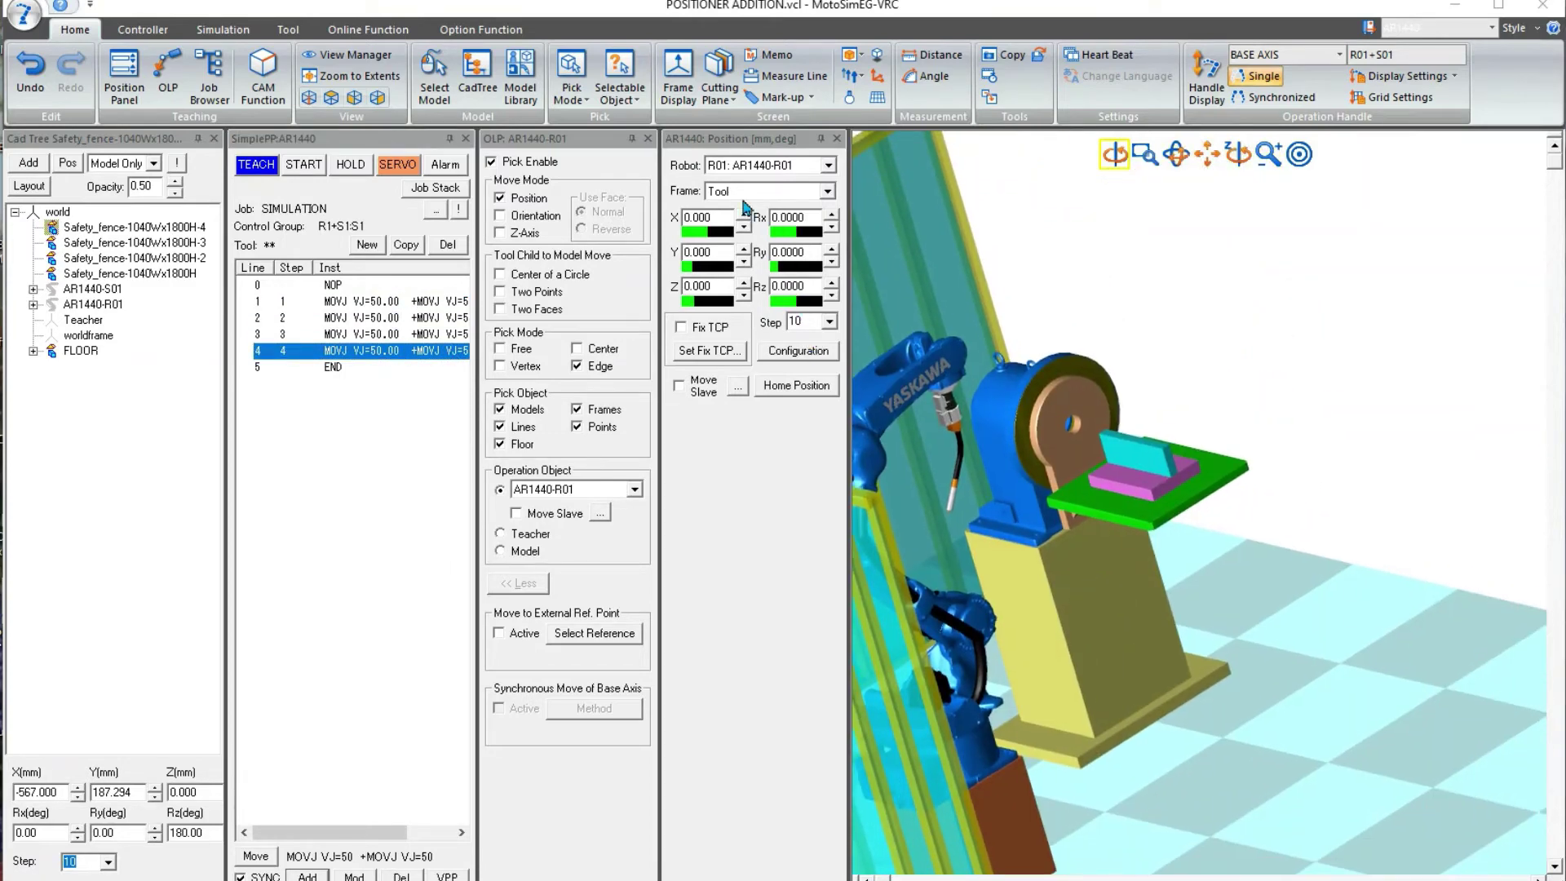
click(754, 167)
click(750, 194)
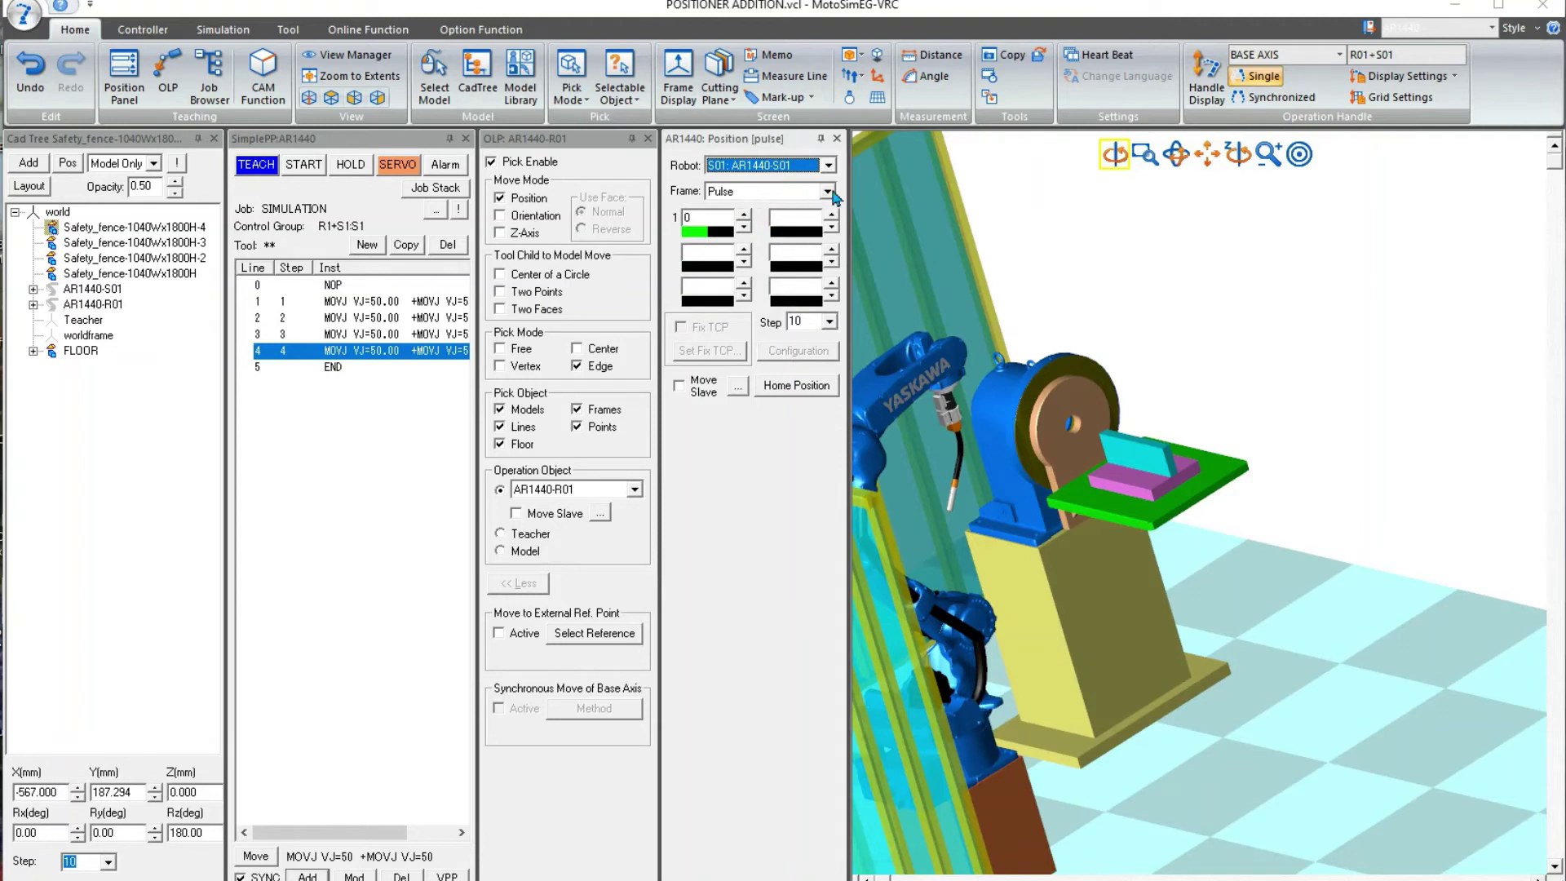
click(795, 192)
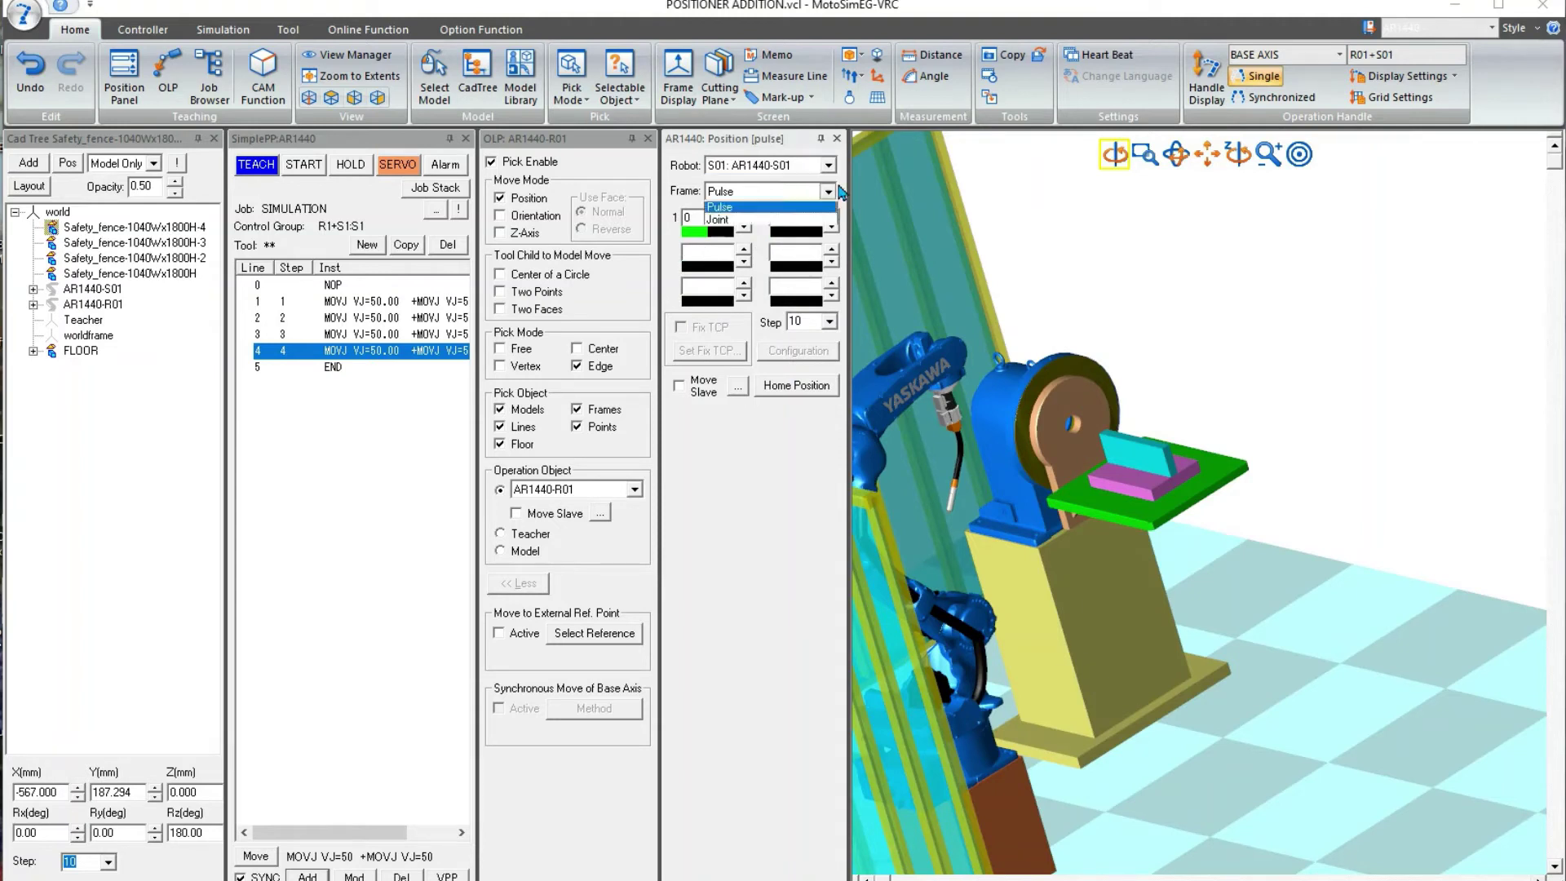
click(783, 220)
click(744, 214)
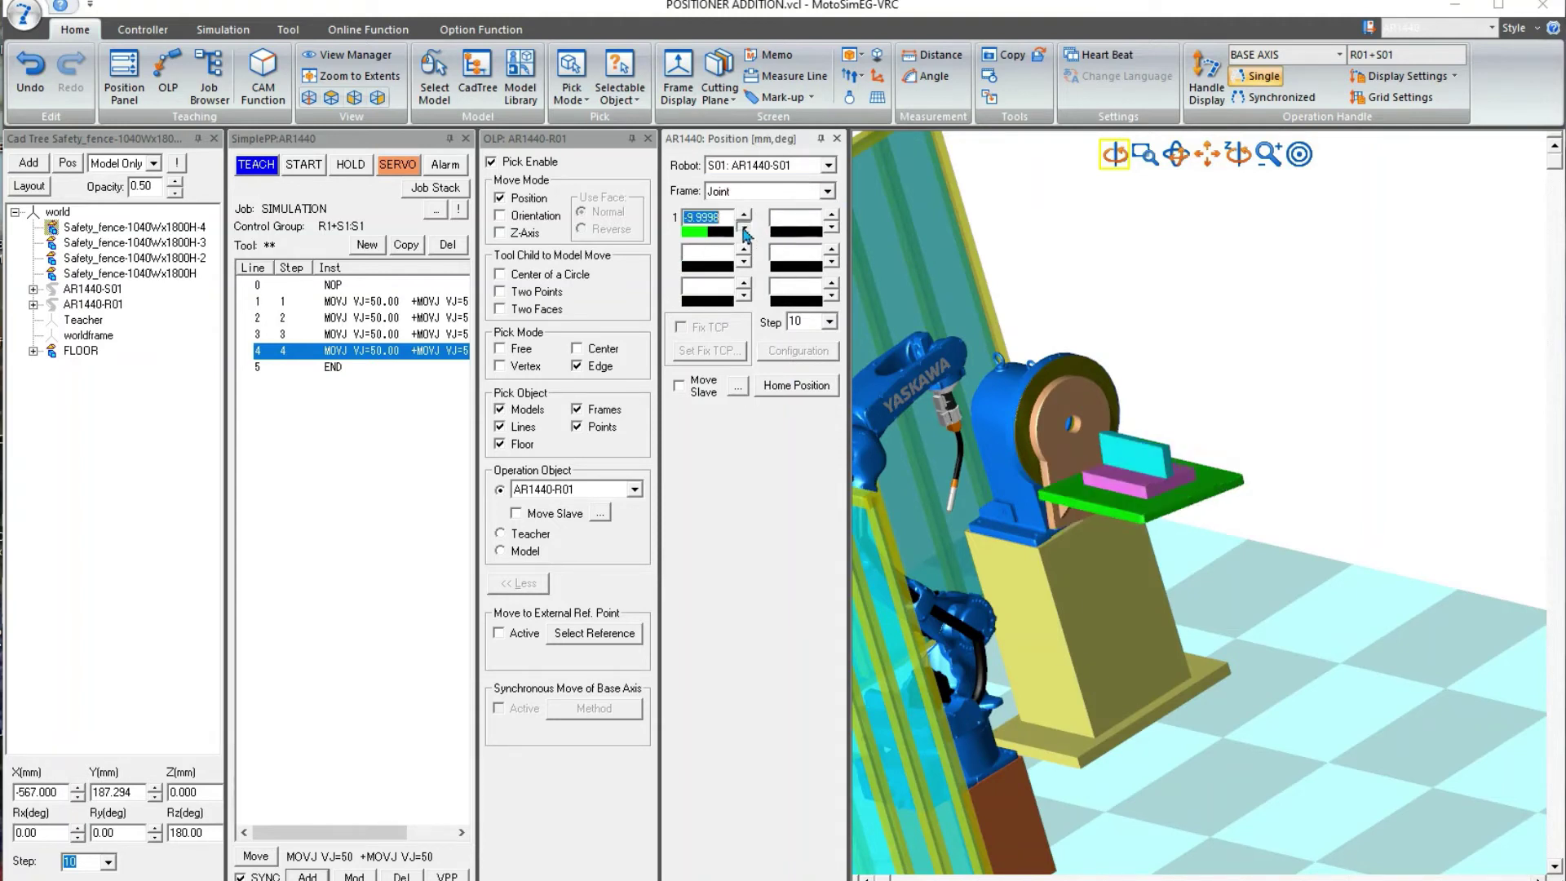
click(746, 214)
click(744, 215)
click(744, 215)
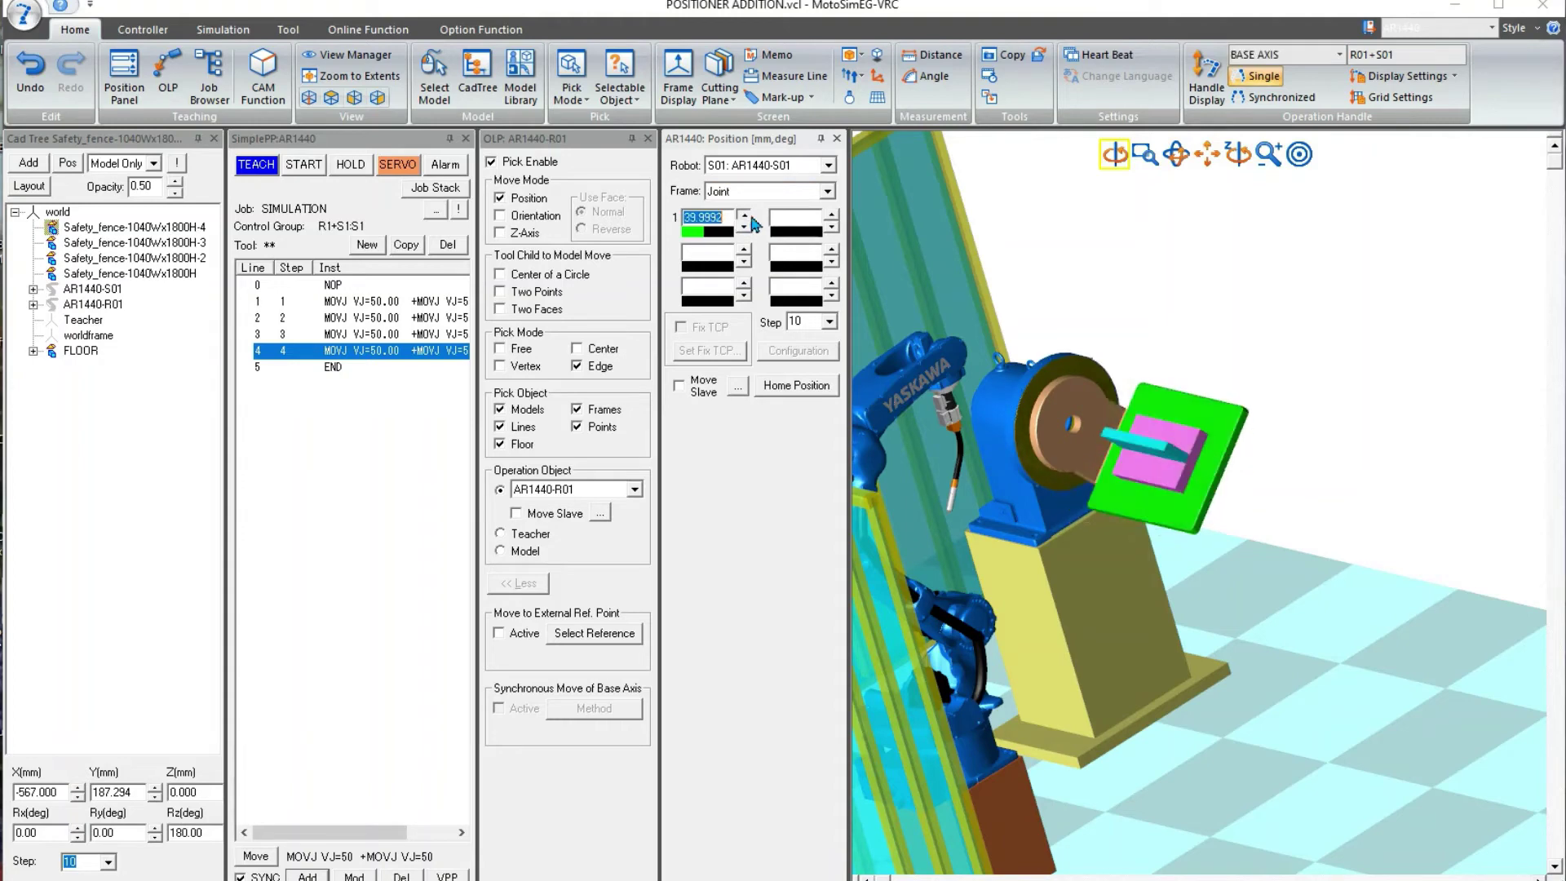
click(744, 215)
click(744, 215)
click(744, 214)
click(744, 215)
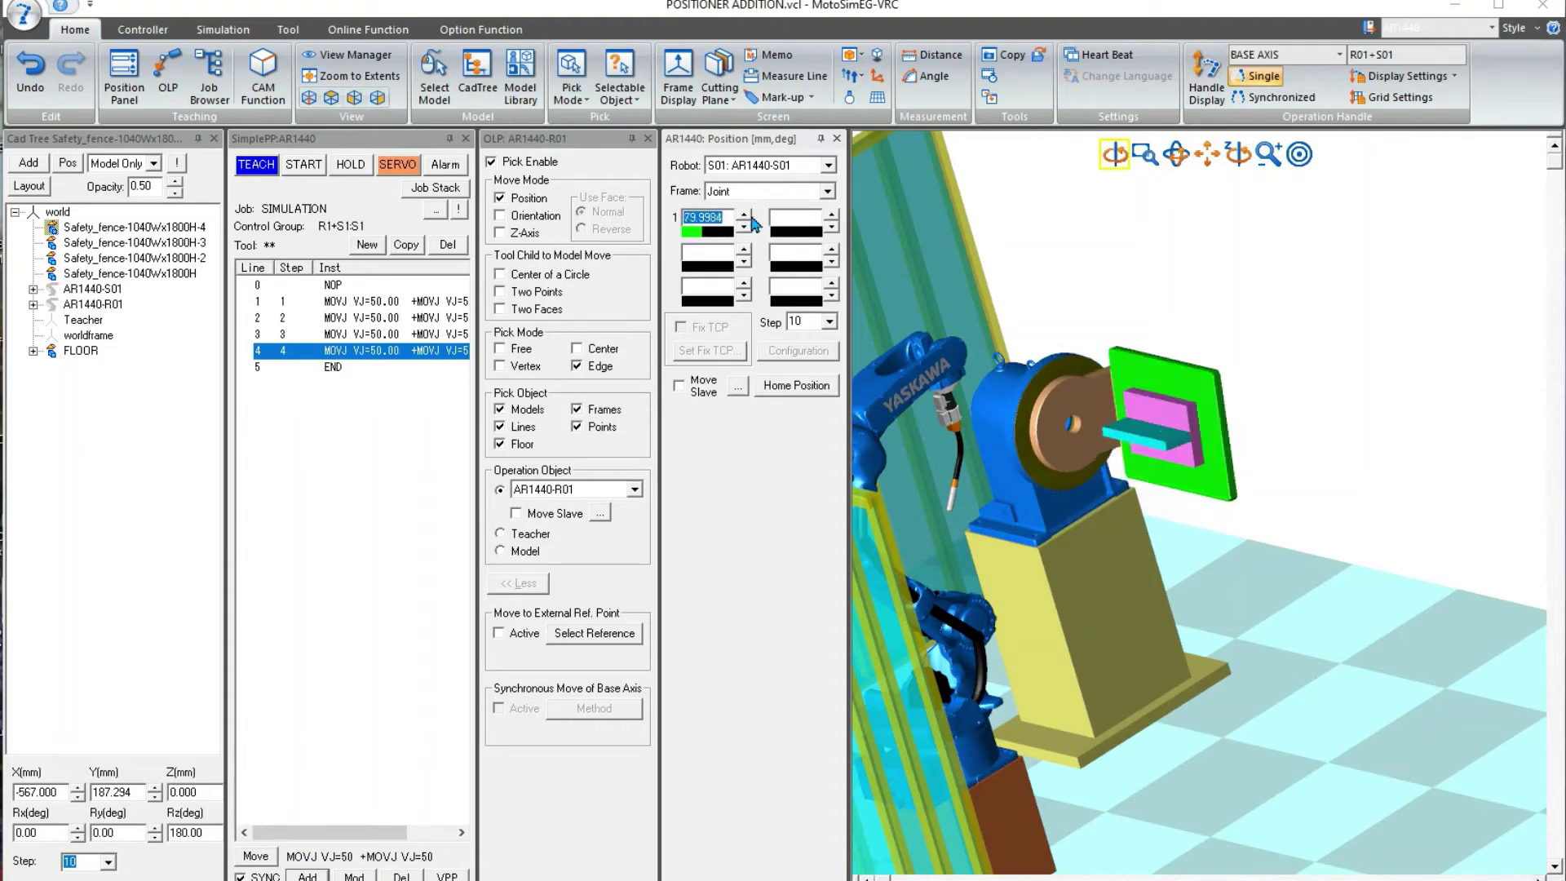
drag(1222, 710, 1096, 627)
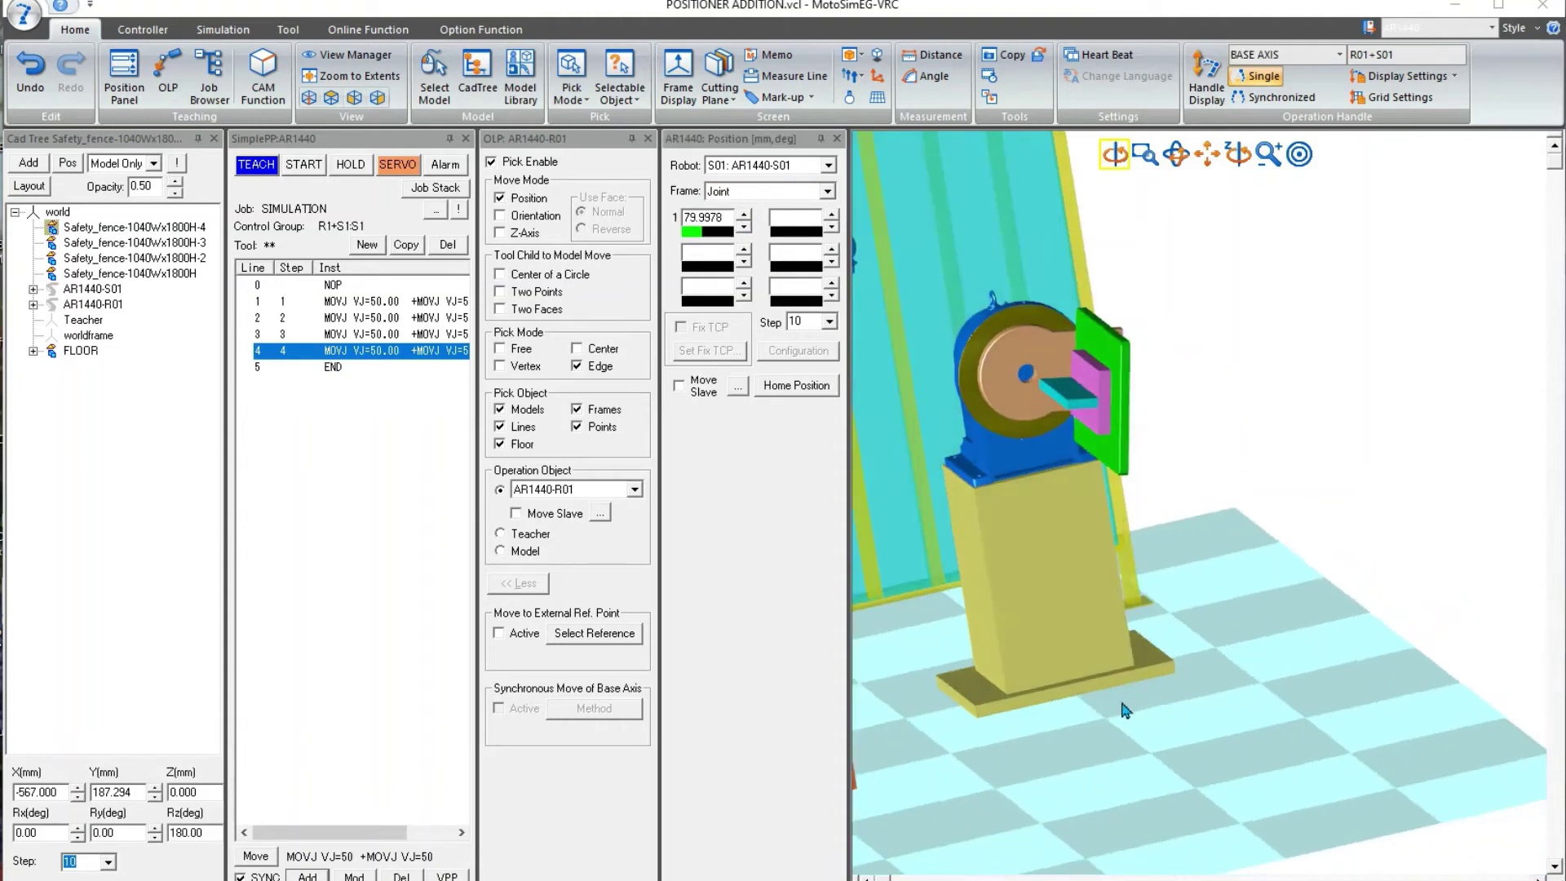
click(744, 227)
click(744, 228)
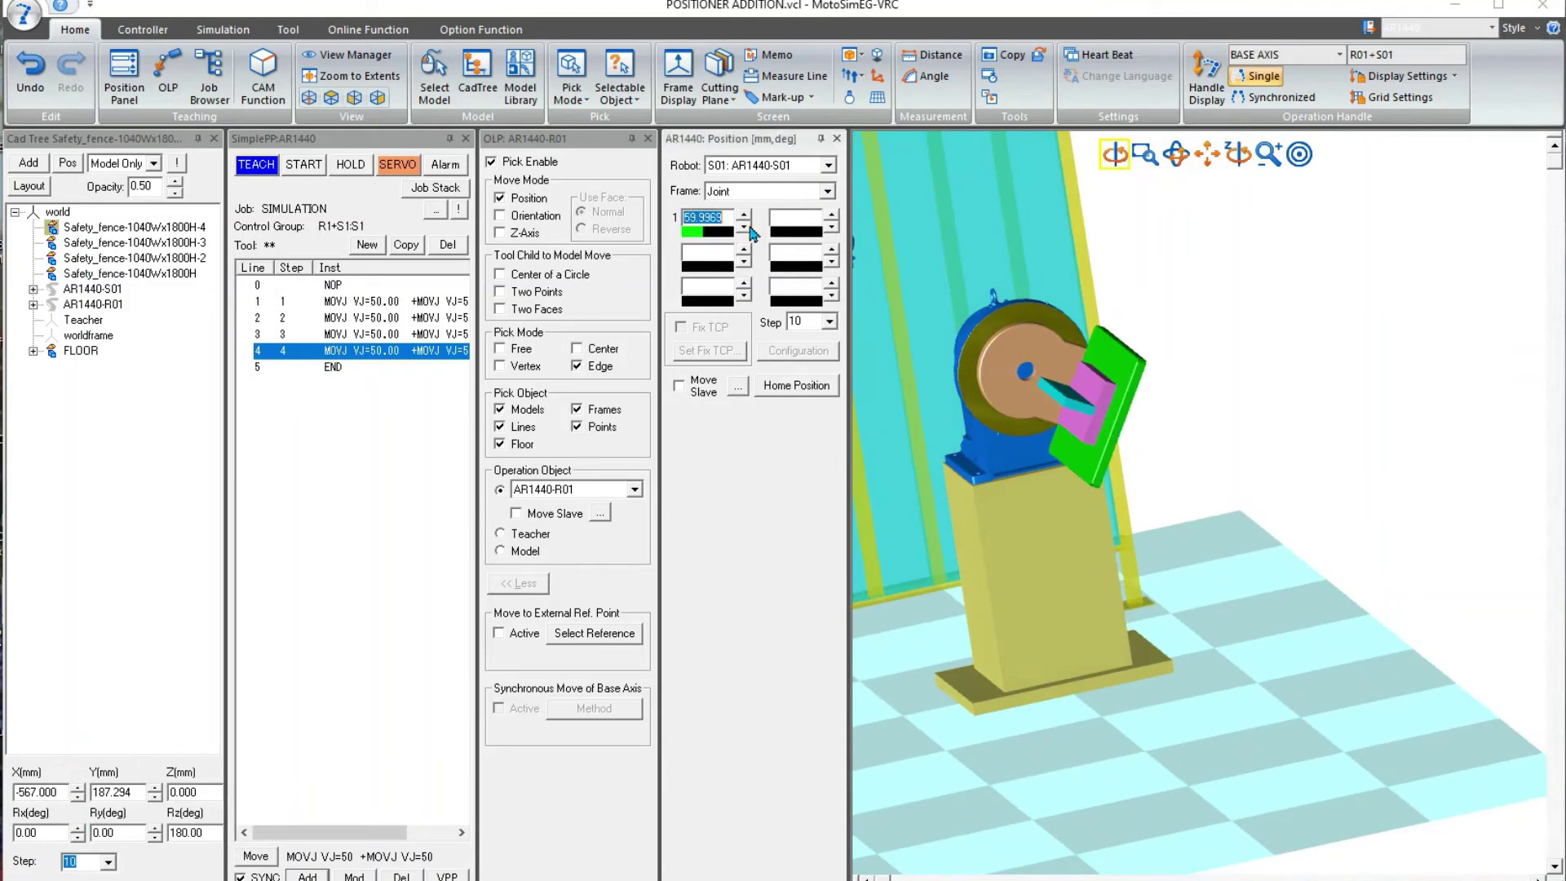
- With picking enabled, move the torch tip to the positioner-side end of the seam on the opposite side of the cyan plate
drag(1206, 536, 1236, 670)
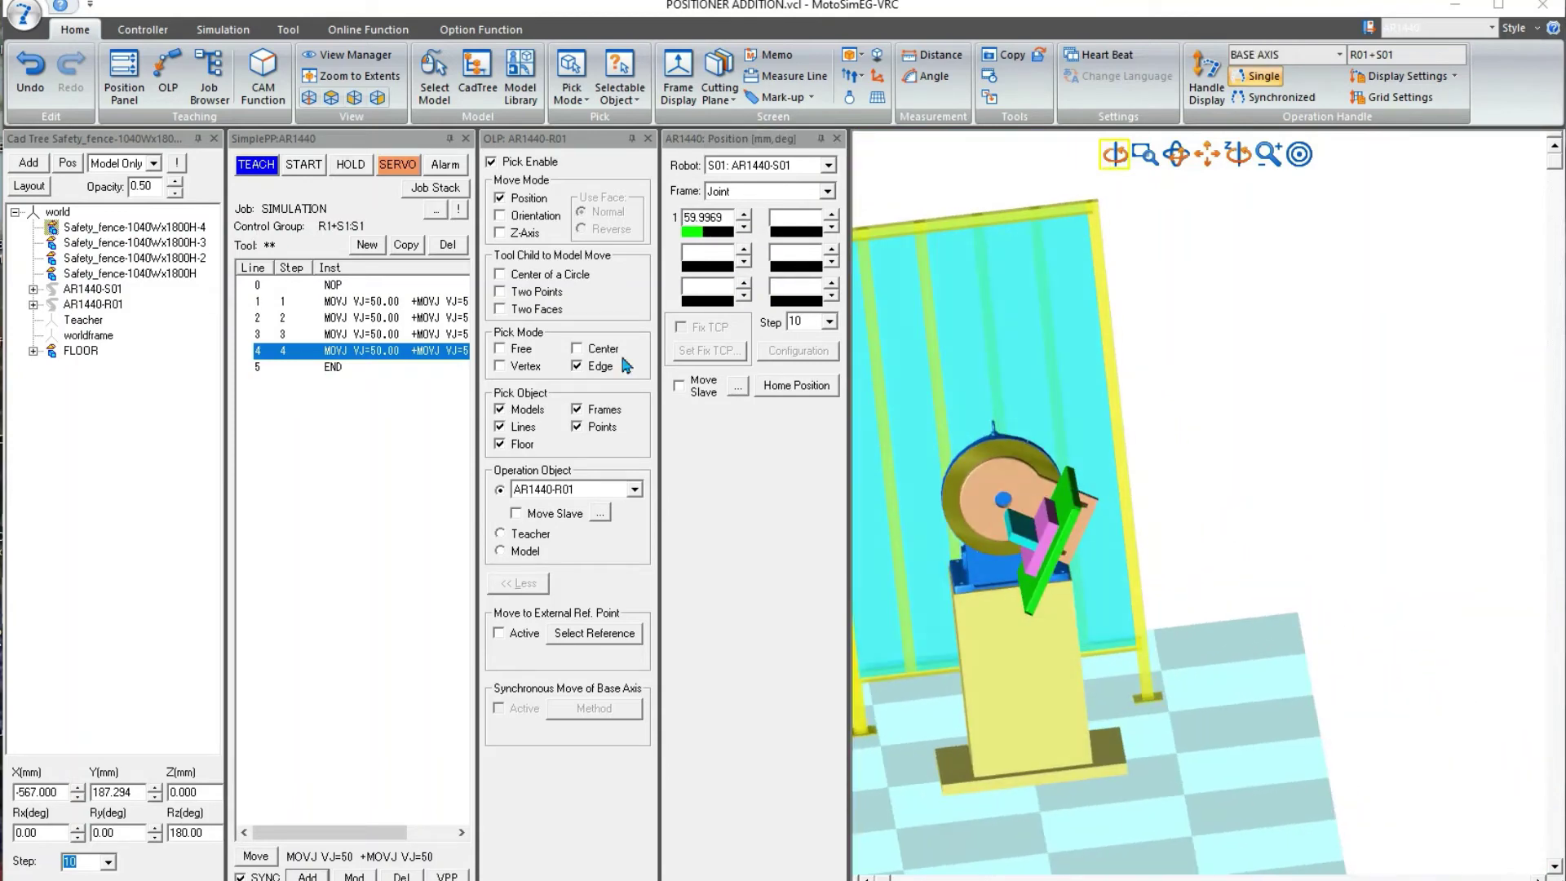
click(519, 164)
scroll(1053, 531, up, 10)
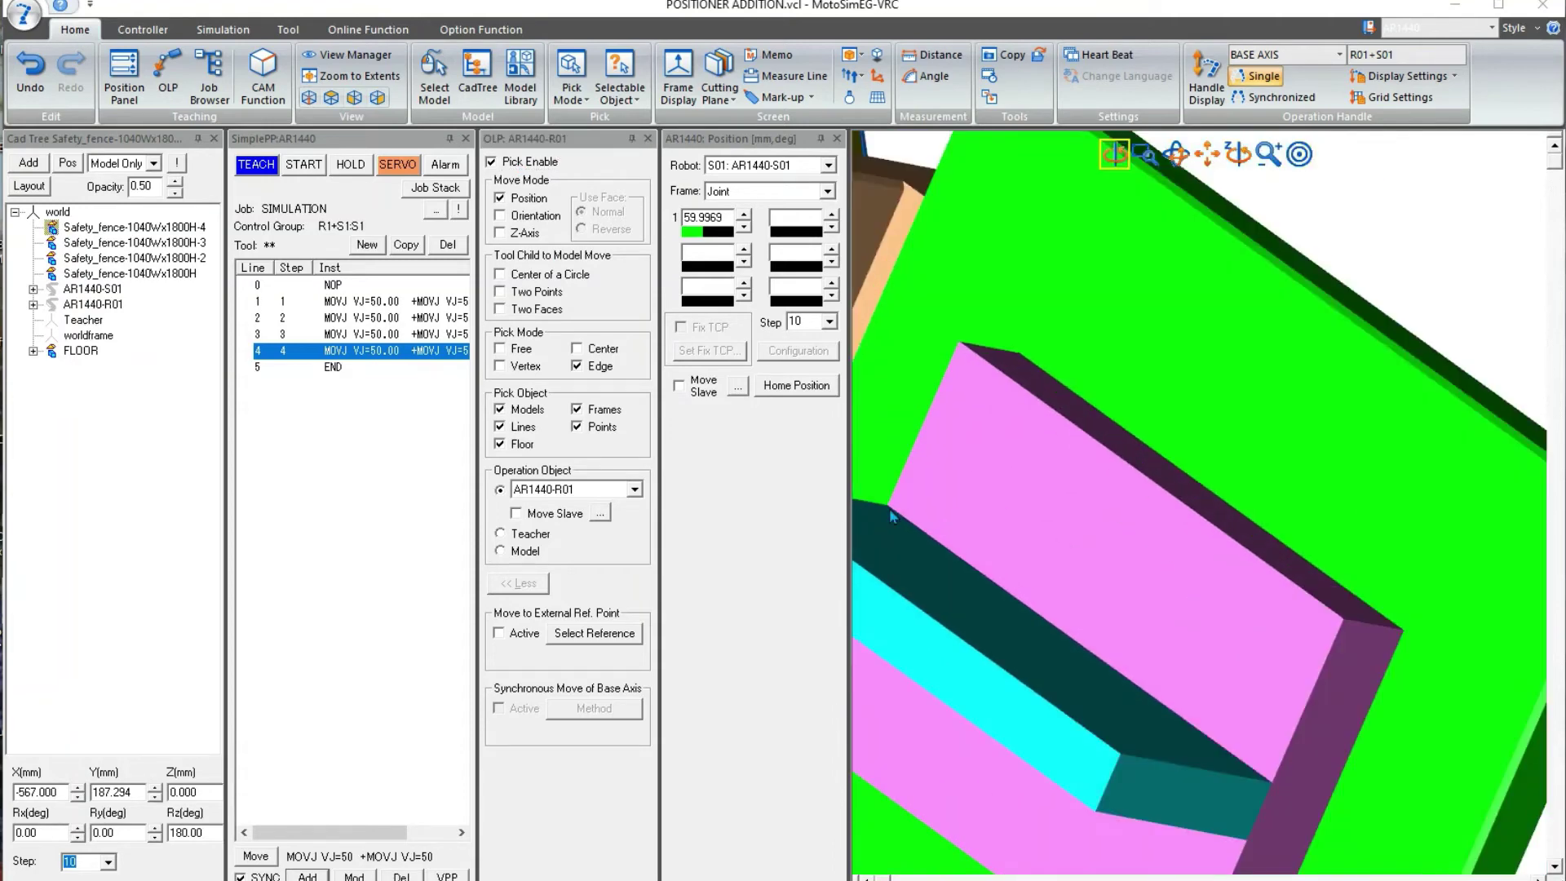
scroll(891, 511, down, 10)
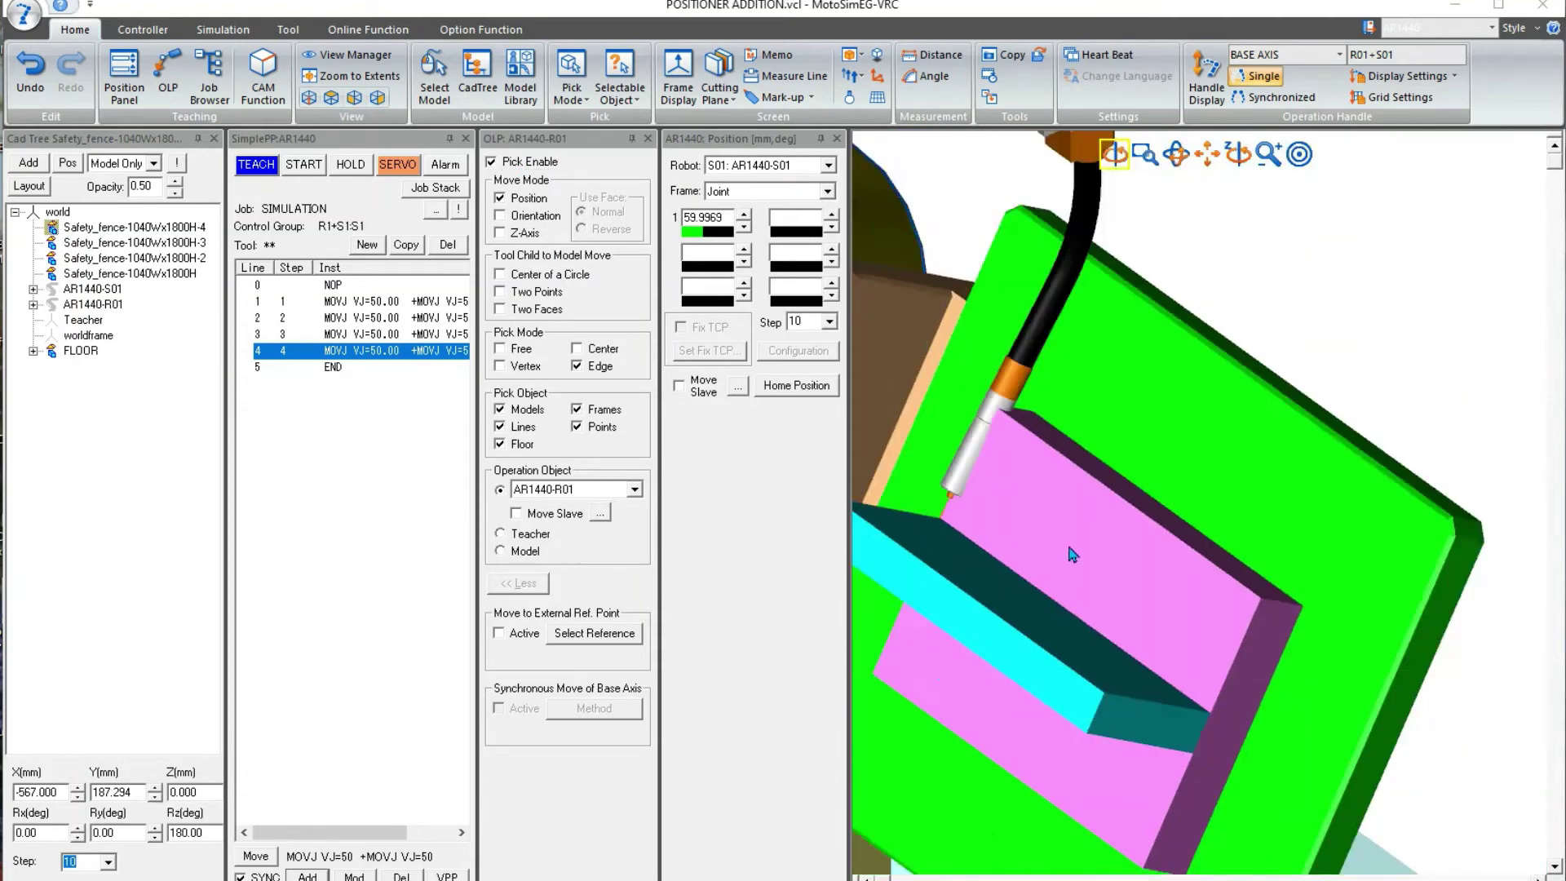
- Tilt the AR1440-R01 torch about Ry in the Tool frame until it angles into the seam on the cyan plate
scroll(1097, 739, down, 3)
drag(1098, 738, 1165, 594)
scroll(1165, 594, up, 5)
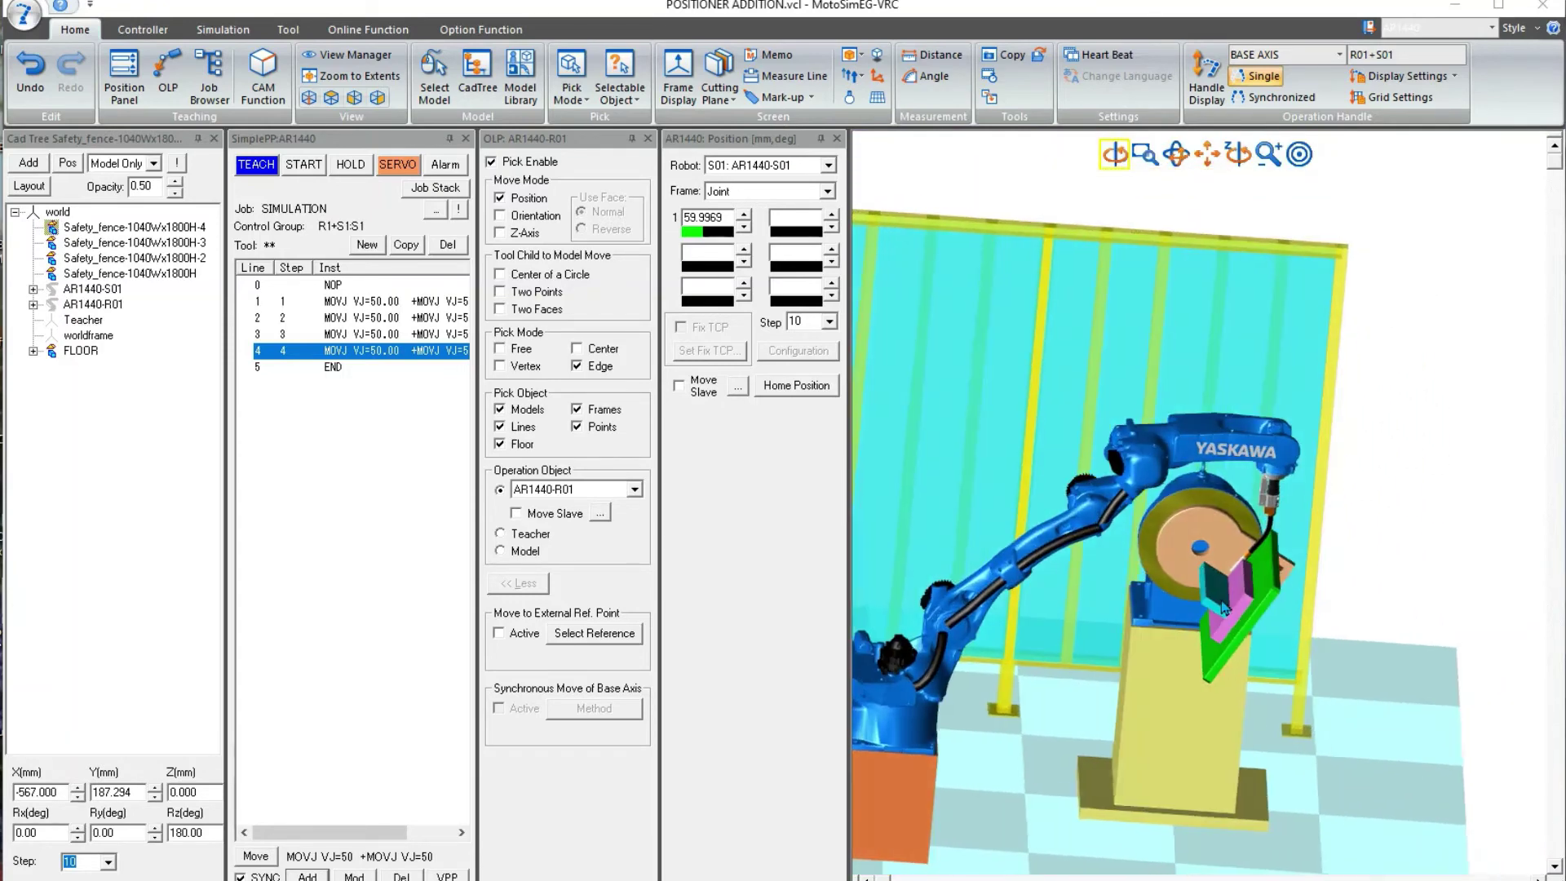
click(775, 167)
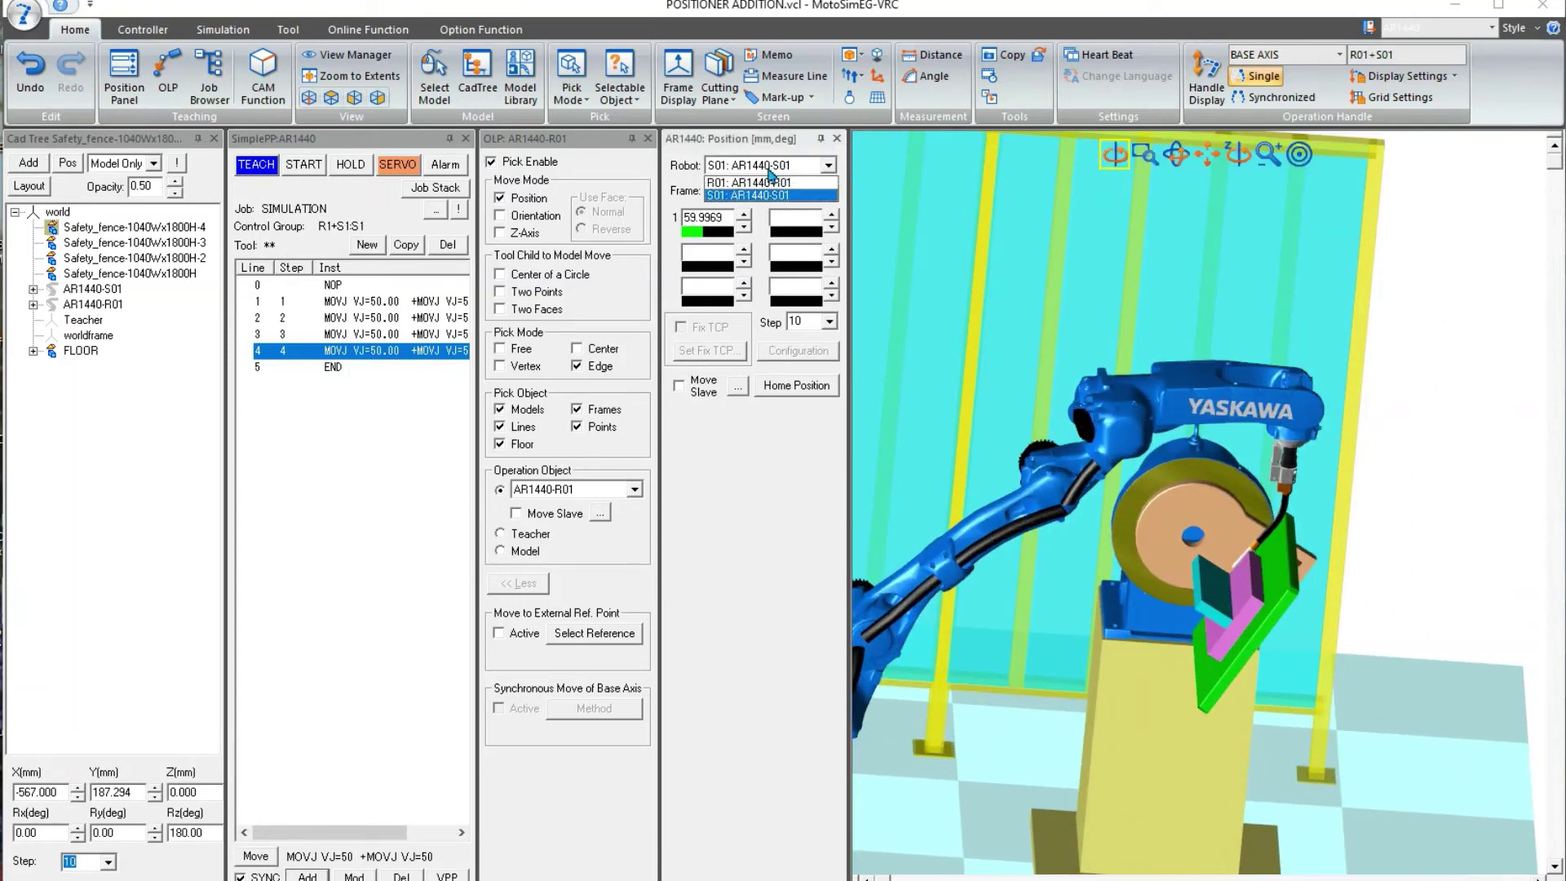
click(767, 194)
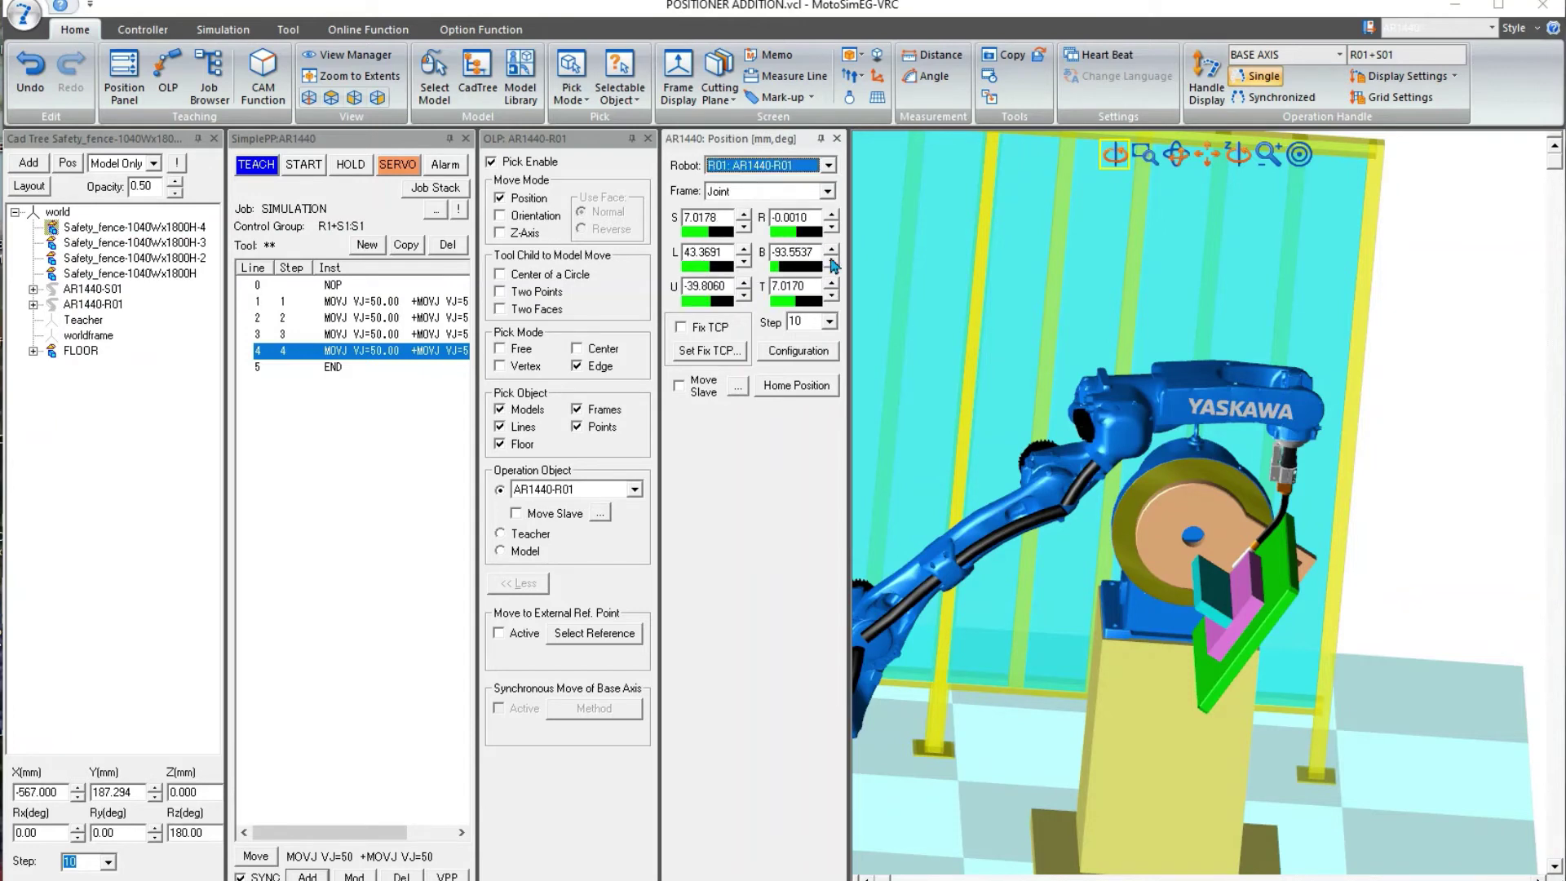
click(815, 188)
click(788, 271)
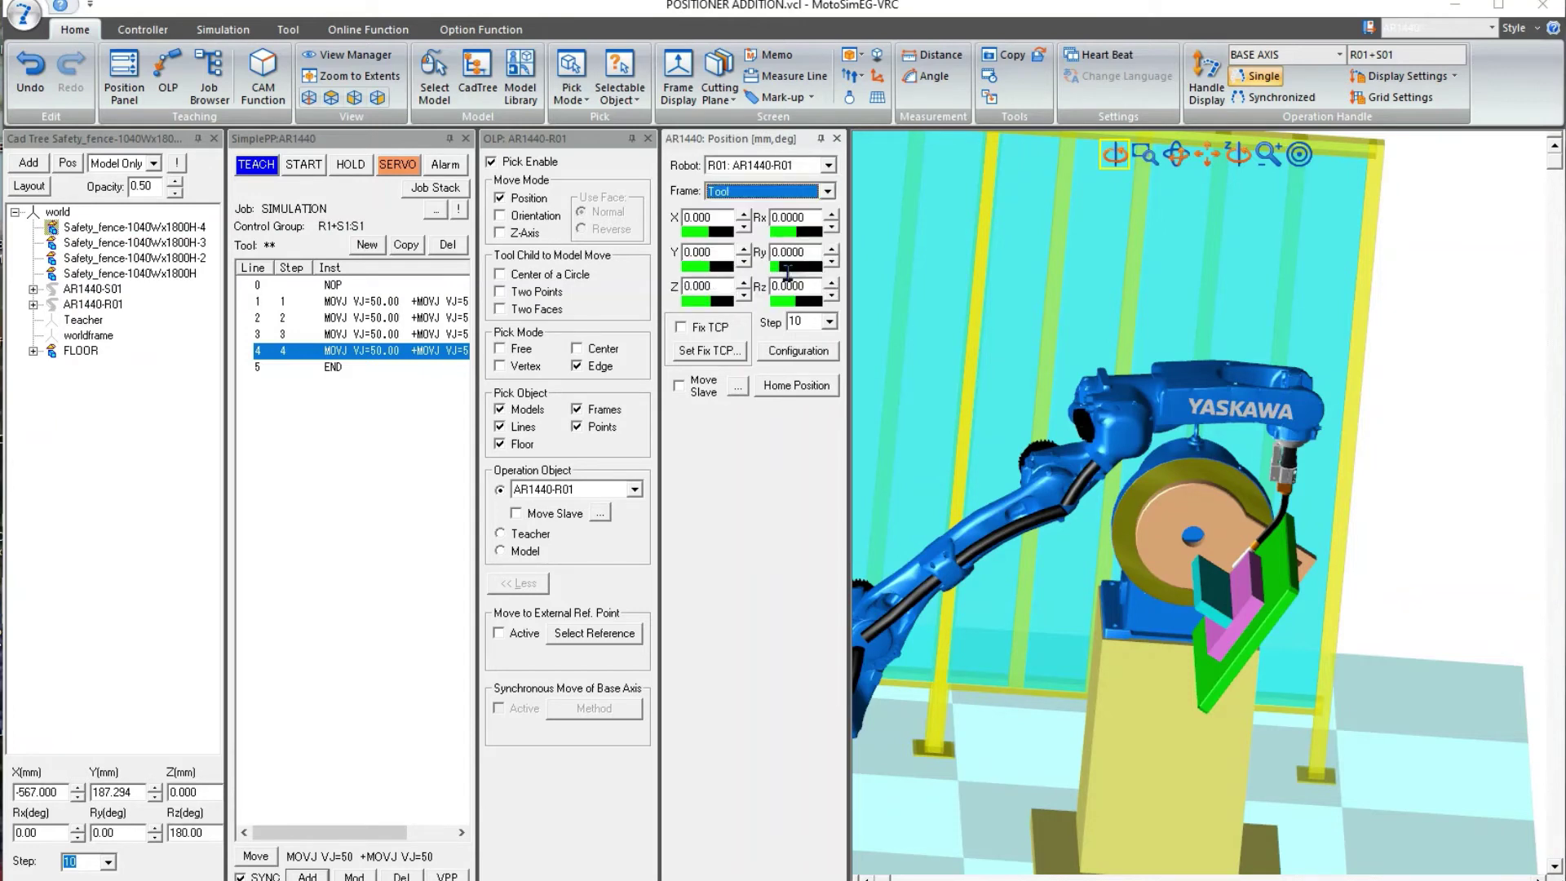
click(833, 262)
click(834, 251)
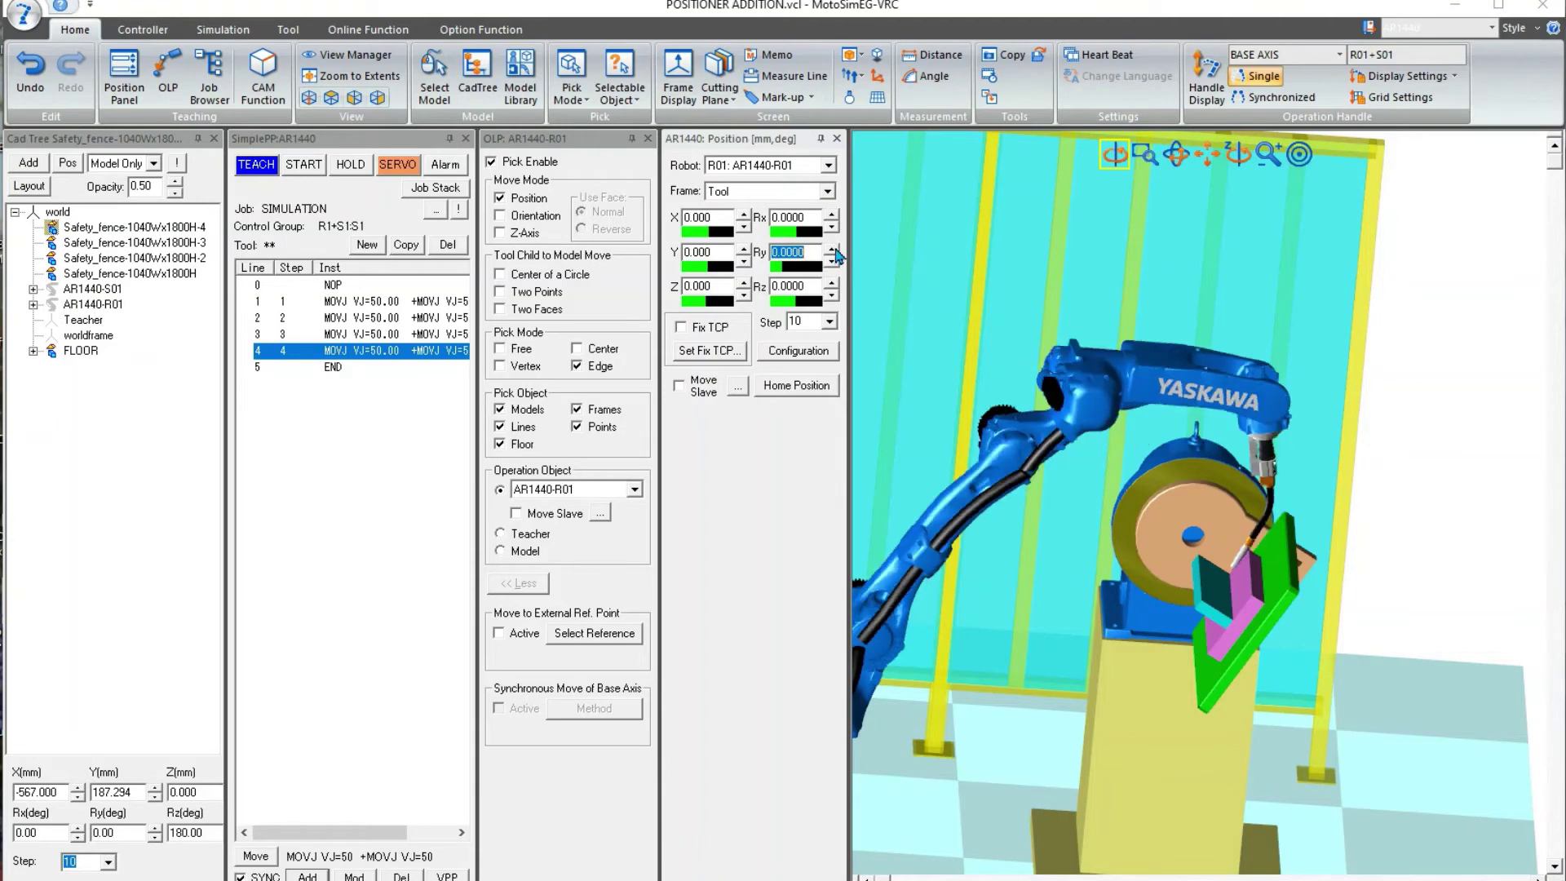
click(834, 251)
click(833, 251)
click(838, 251)
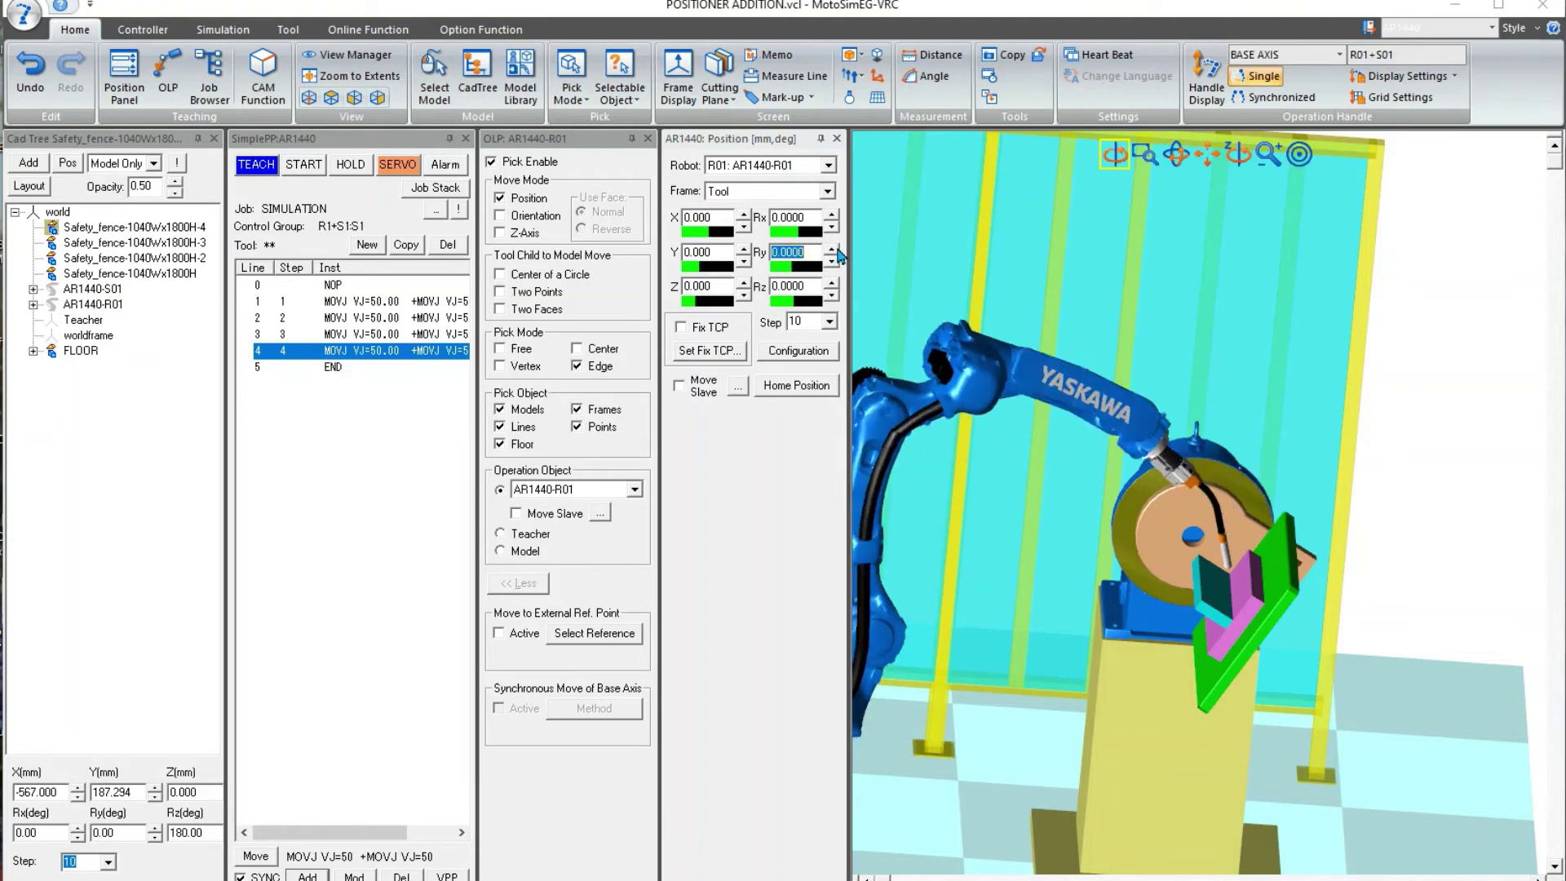
- Record the torch pose at the positioner-side seam end as step 5 and at the opposite end as step 6
drag(1368, 608, 1359, 582)
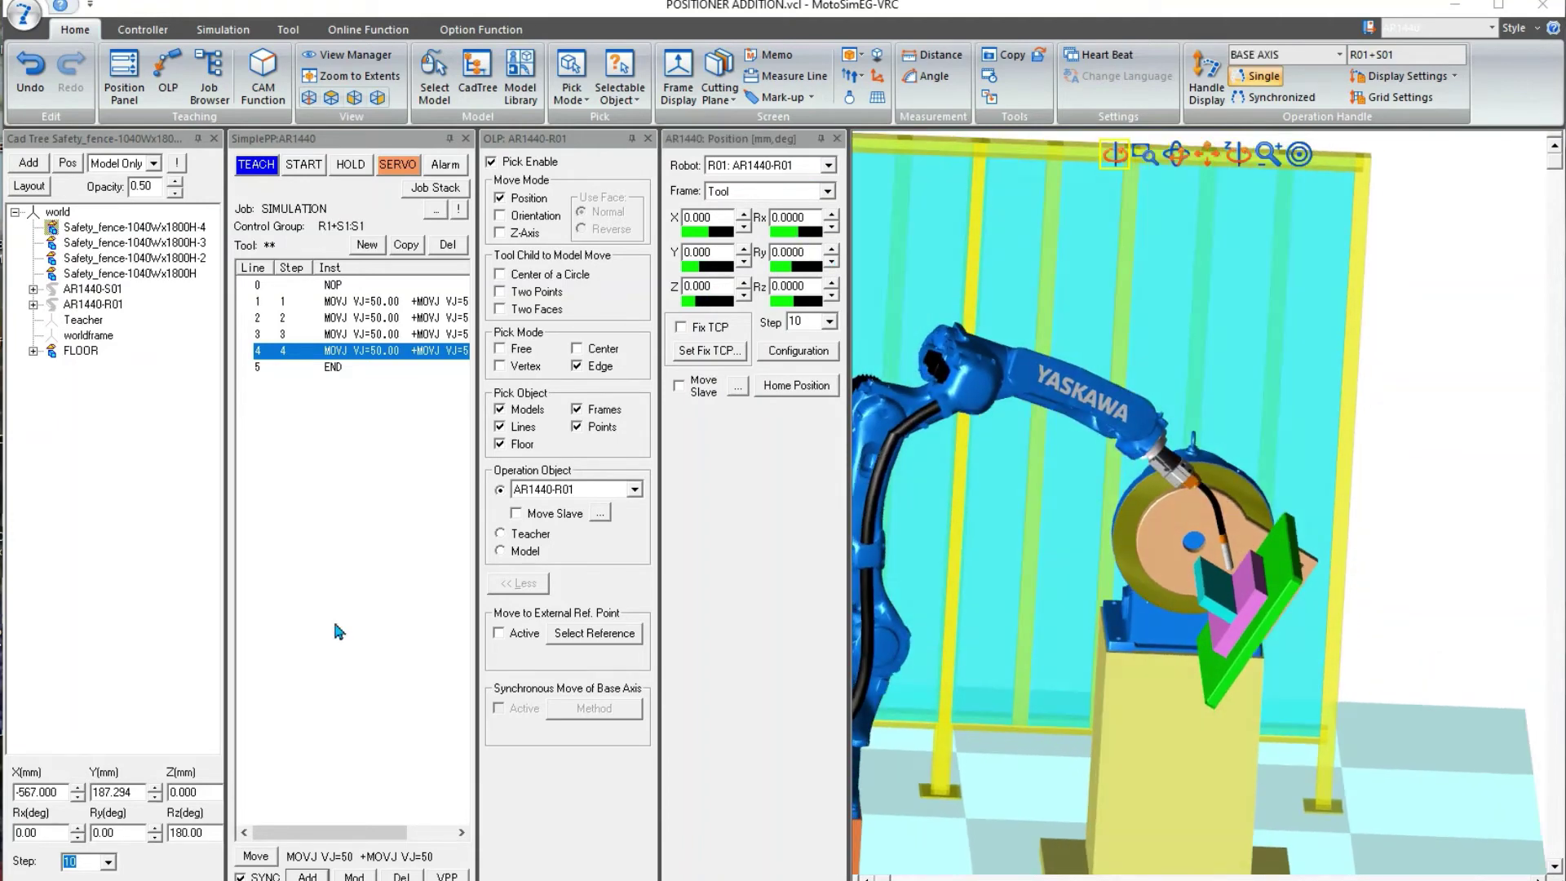
click(307, 876)
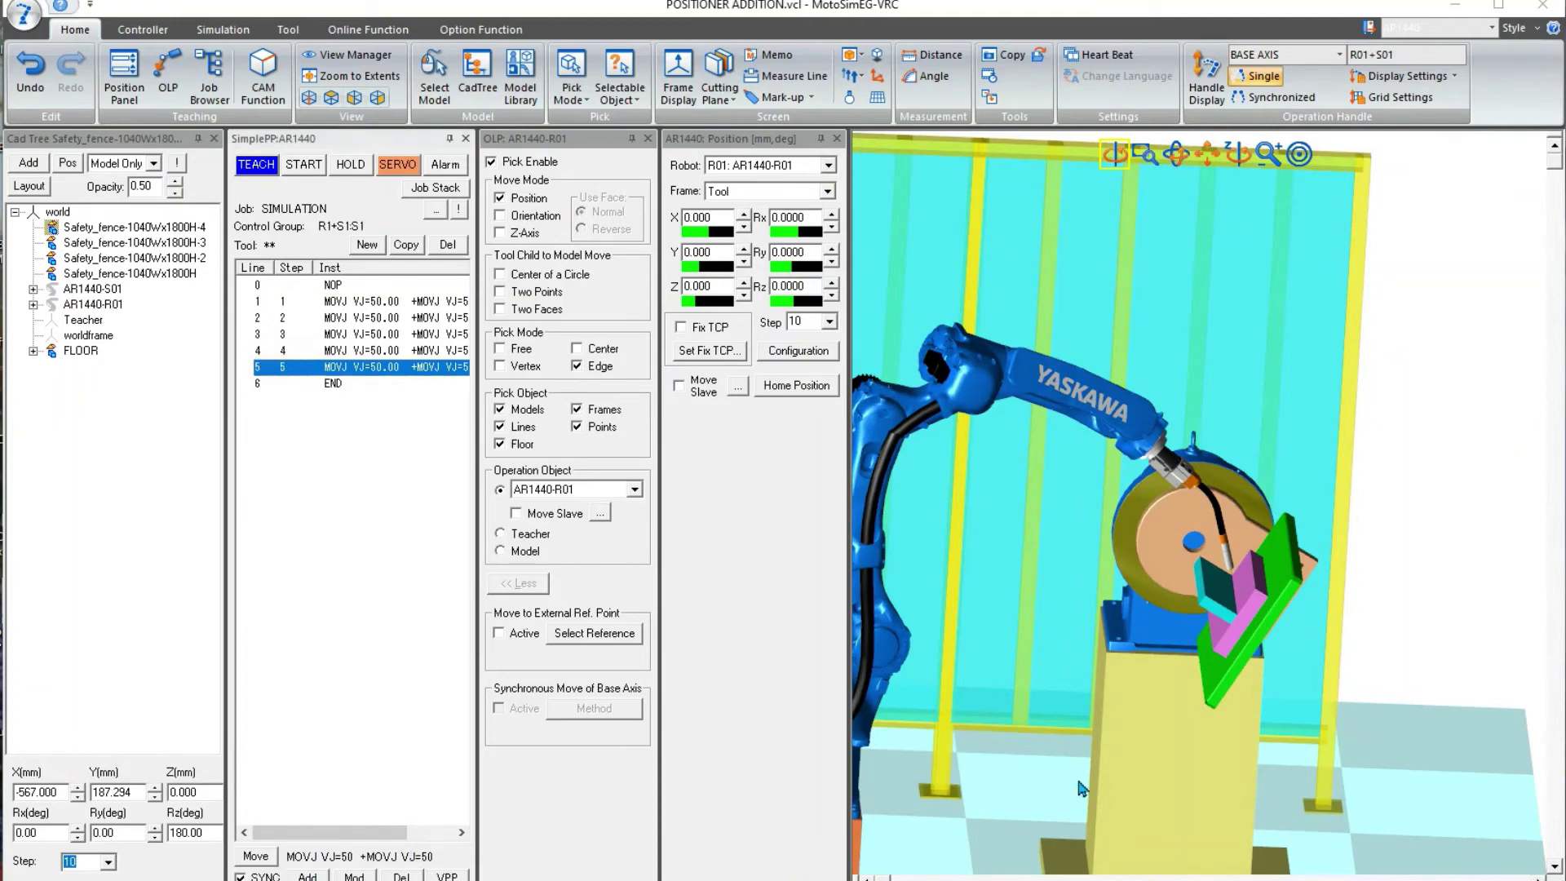
scroll(1285, 600, up, 5)
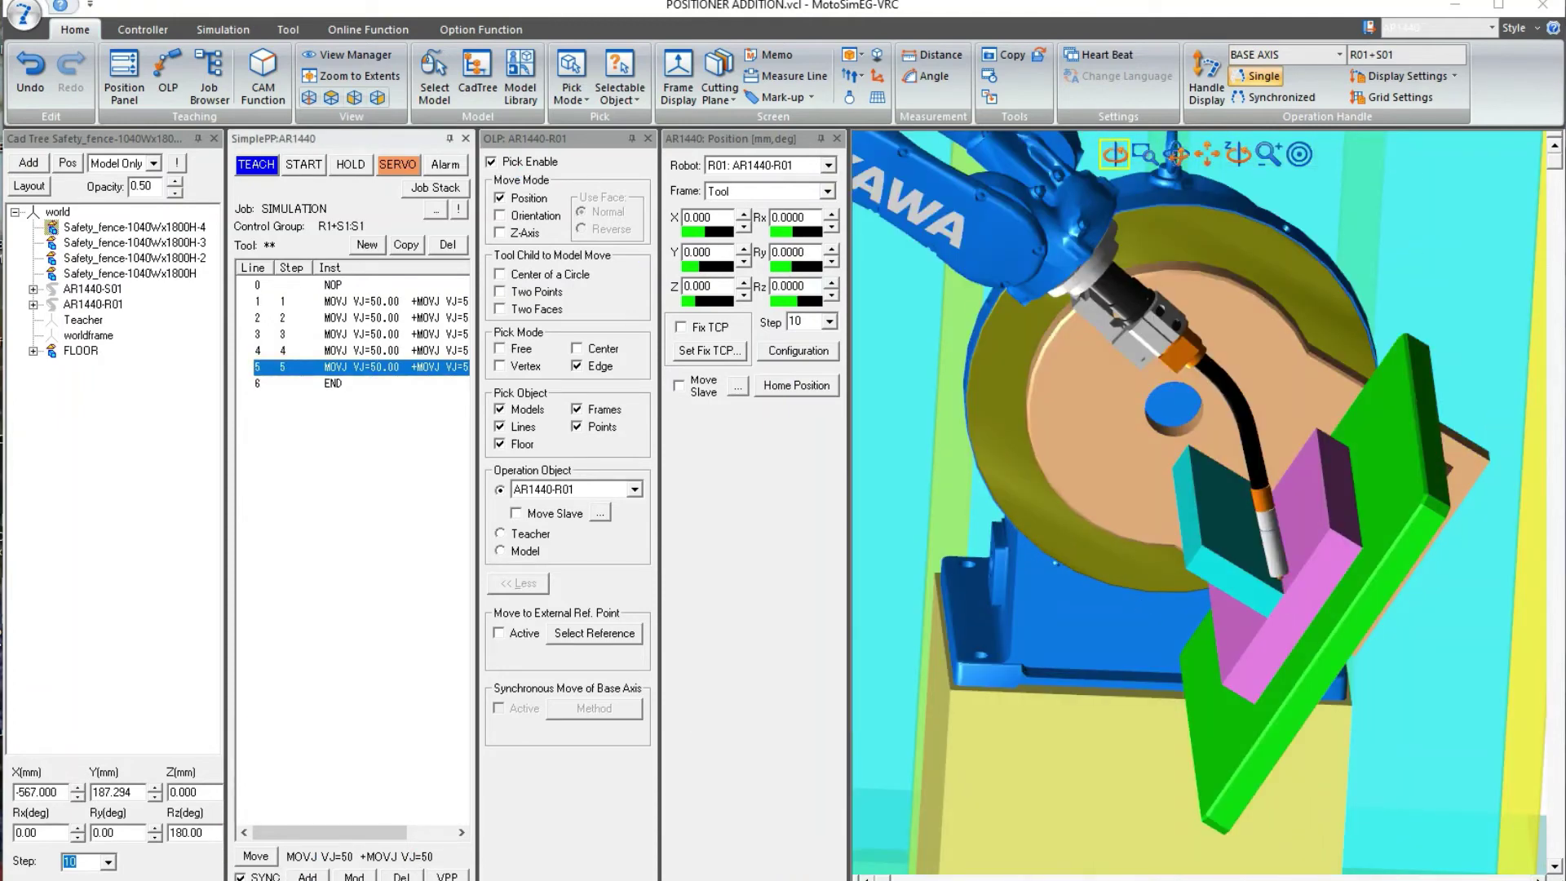
click(306, 877)
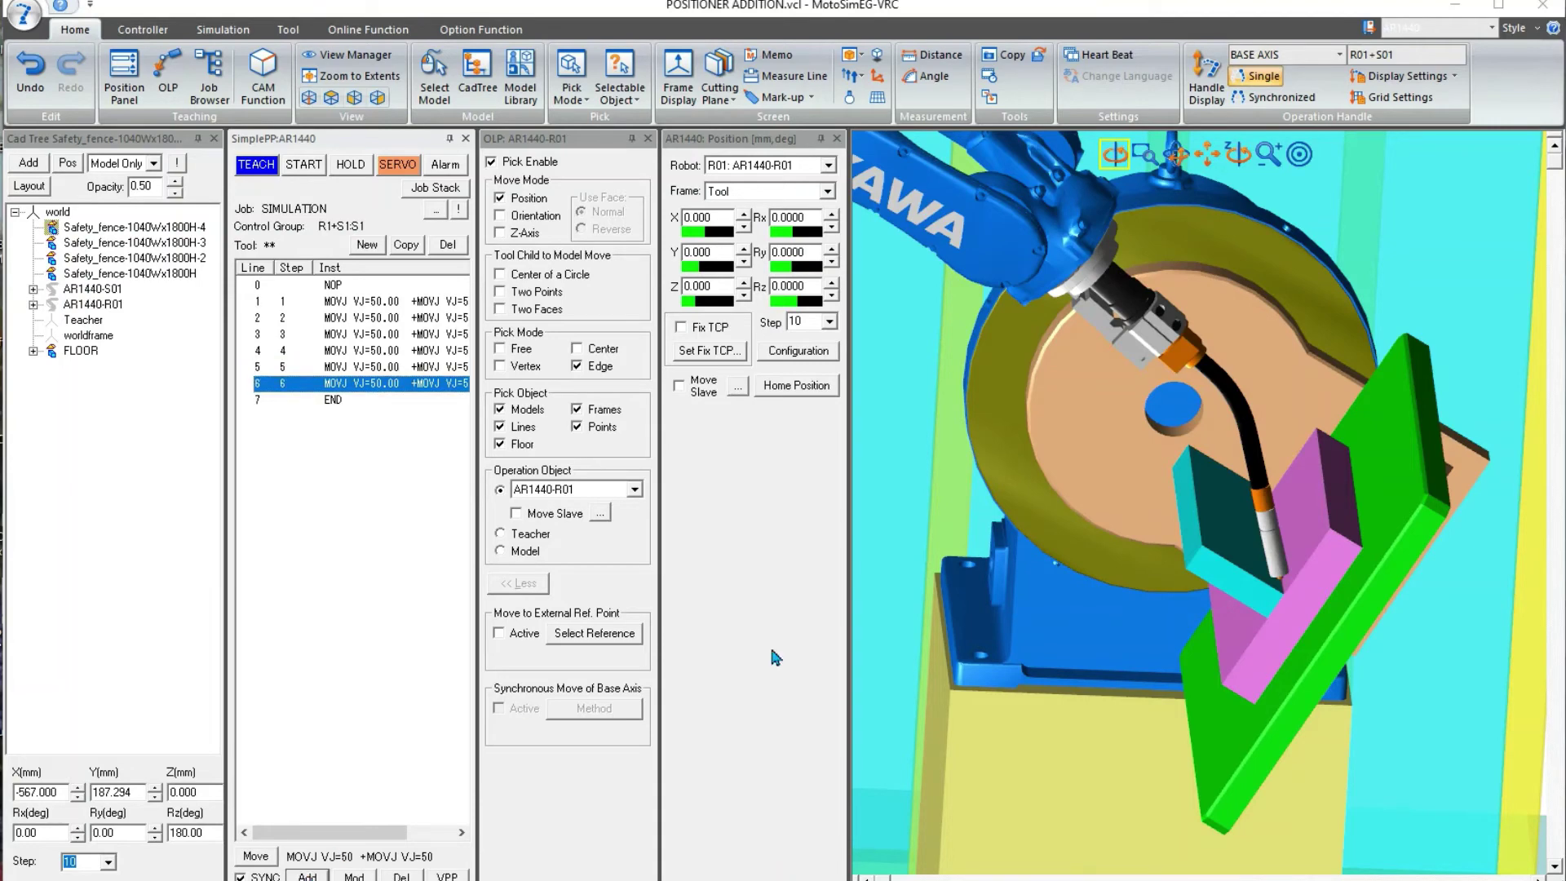
- Review steps 1 to 6 of the SIMULATION job to check the robot and positioner poses along both seams
scroll(1204, 625, down, 5)
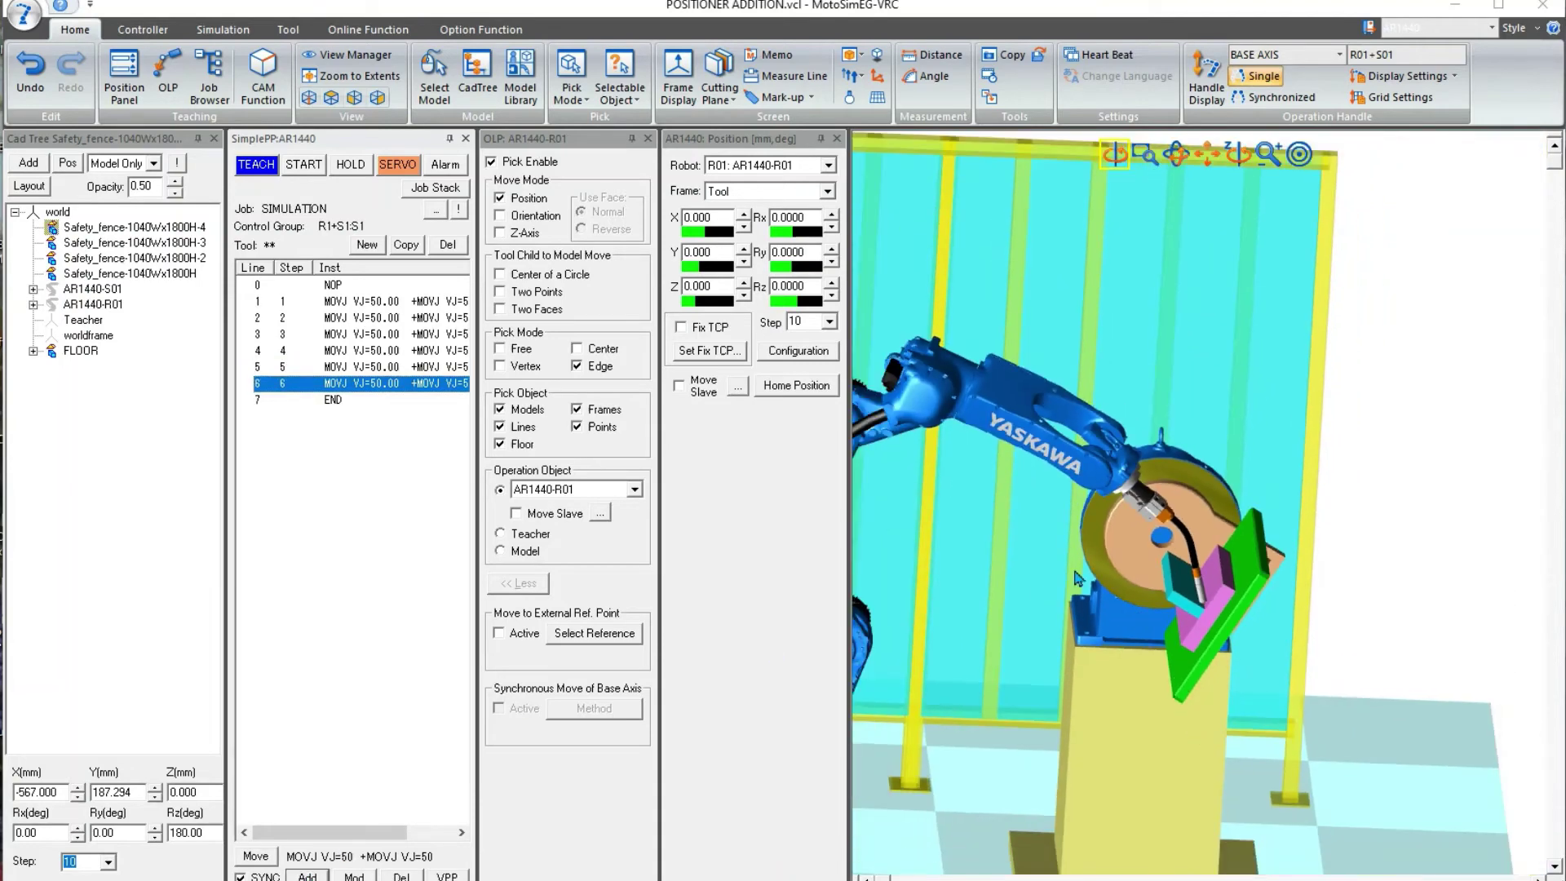
click(381, 303)
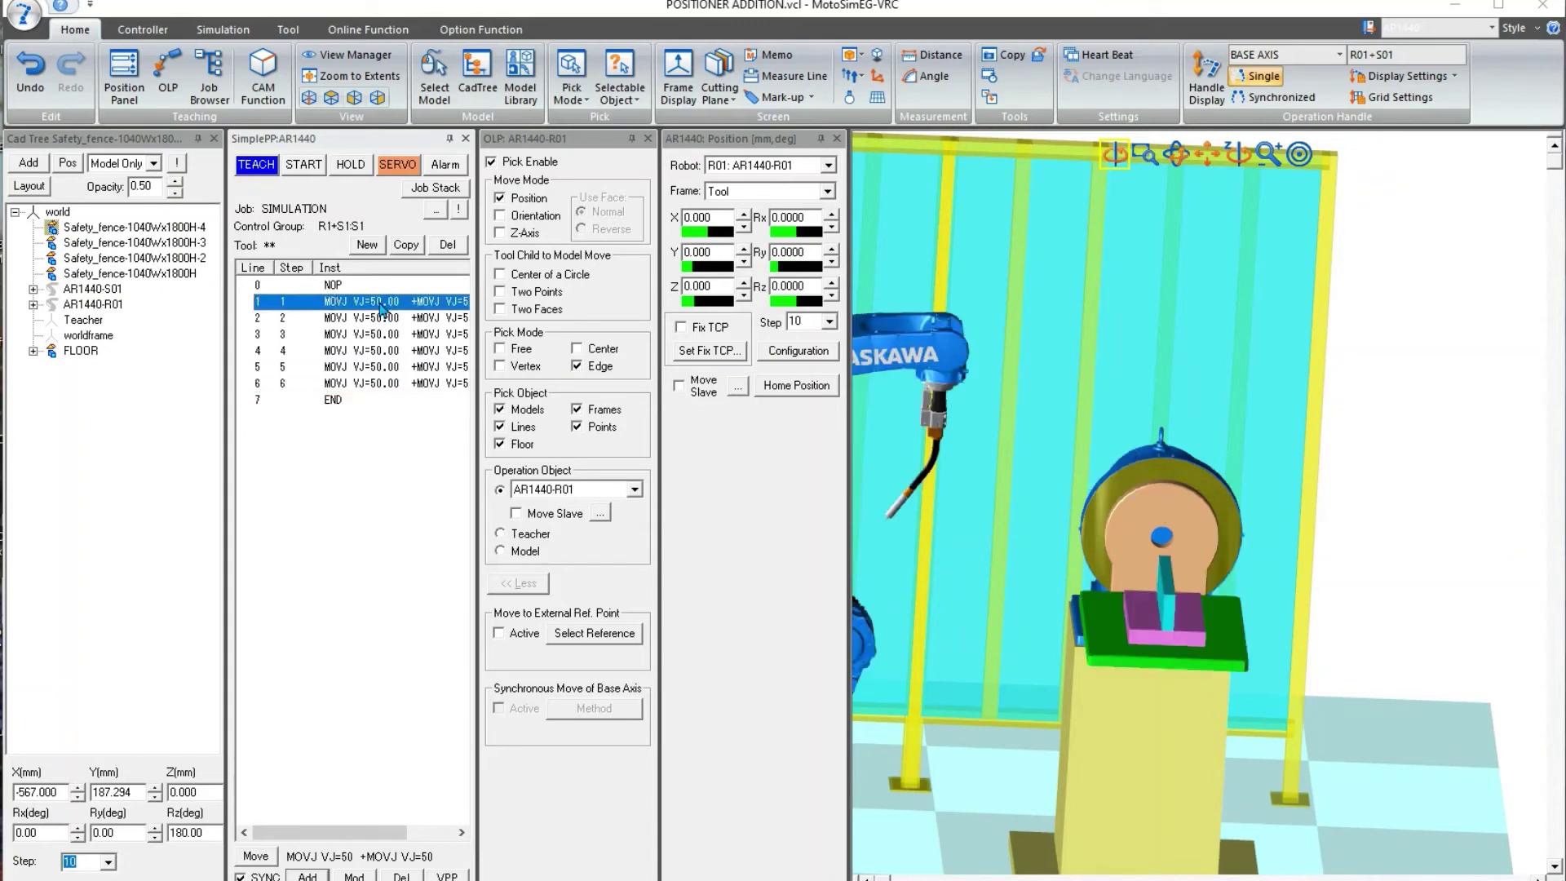
click(395, 384)
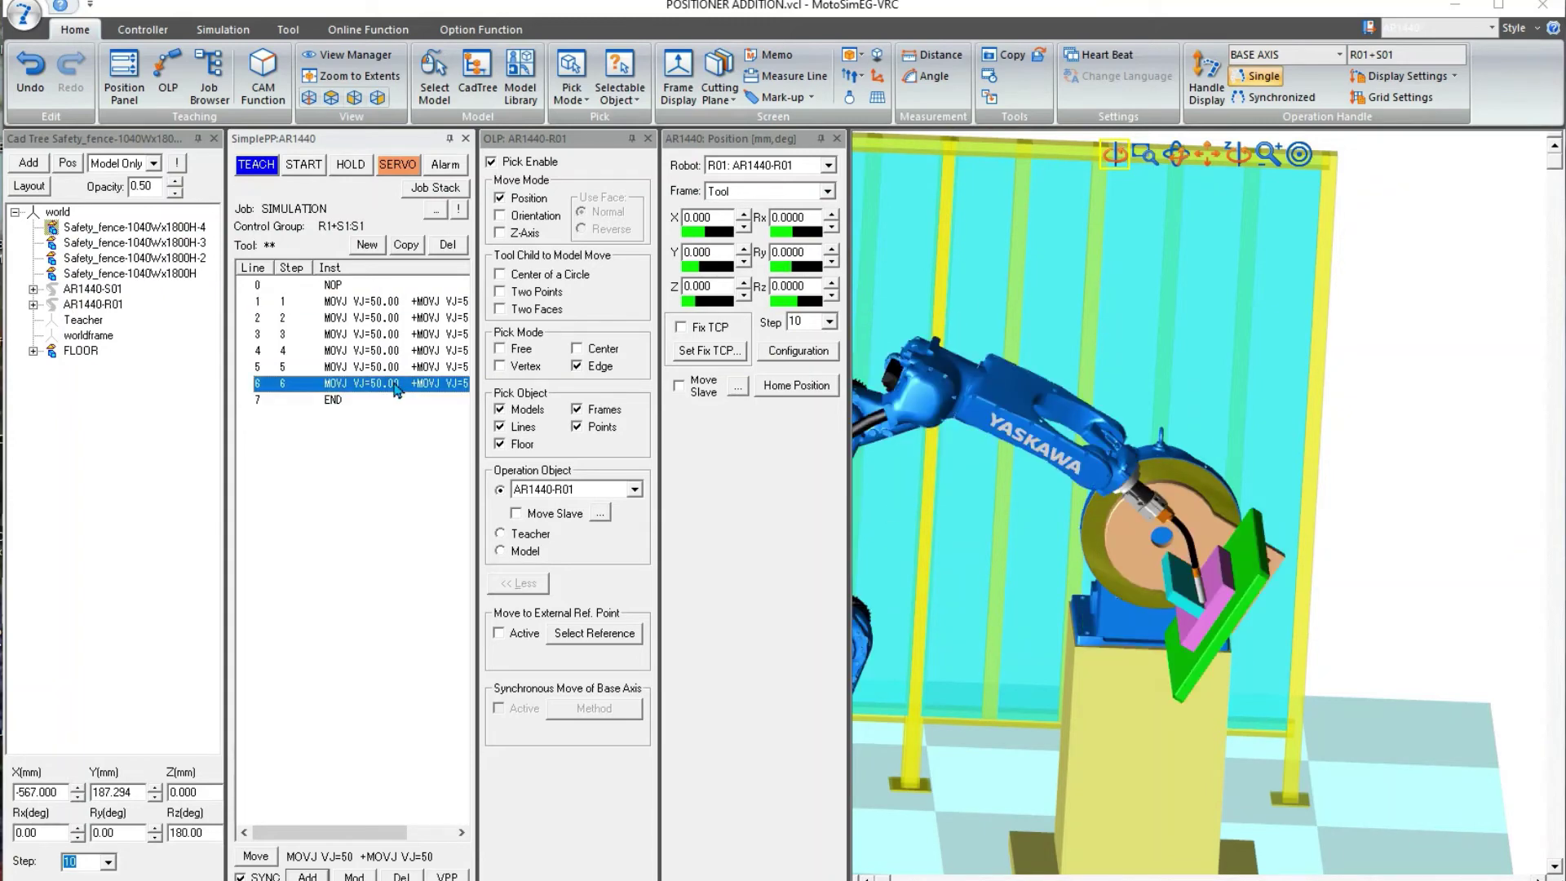
scroll(1049, 561, down, 5)
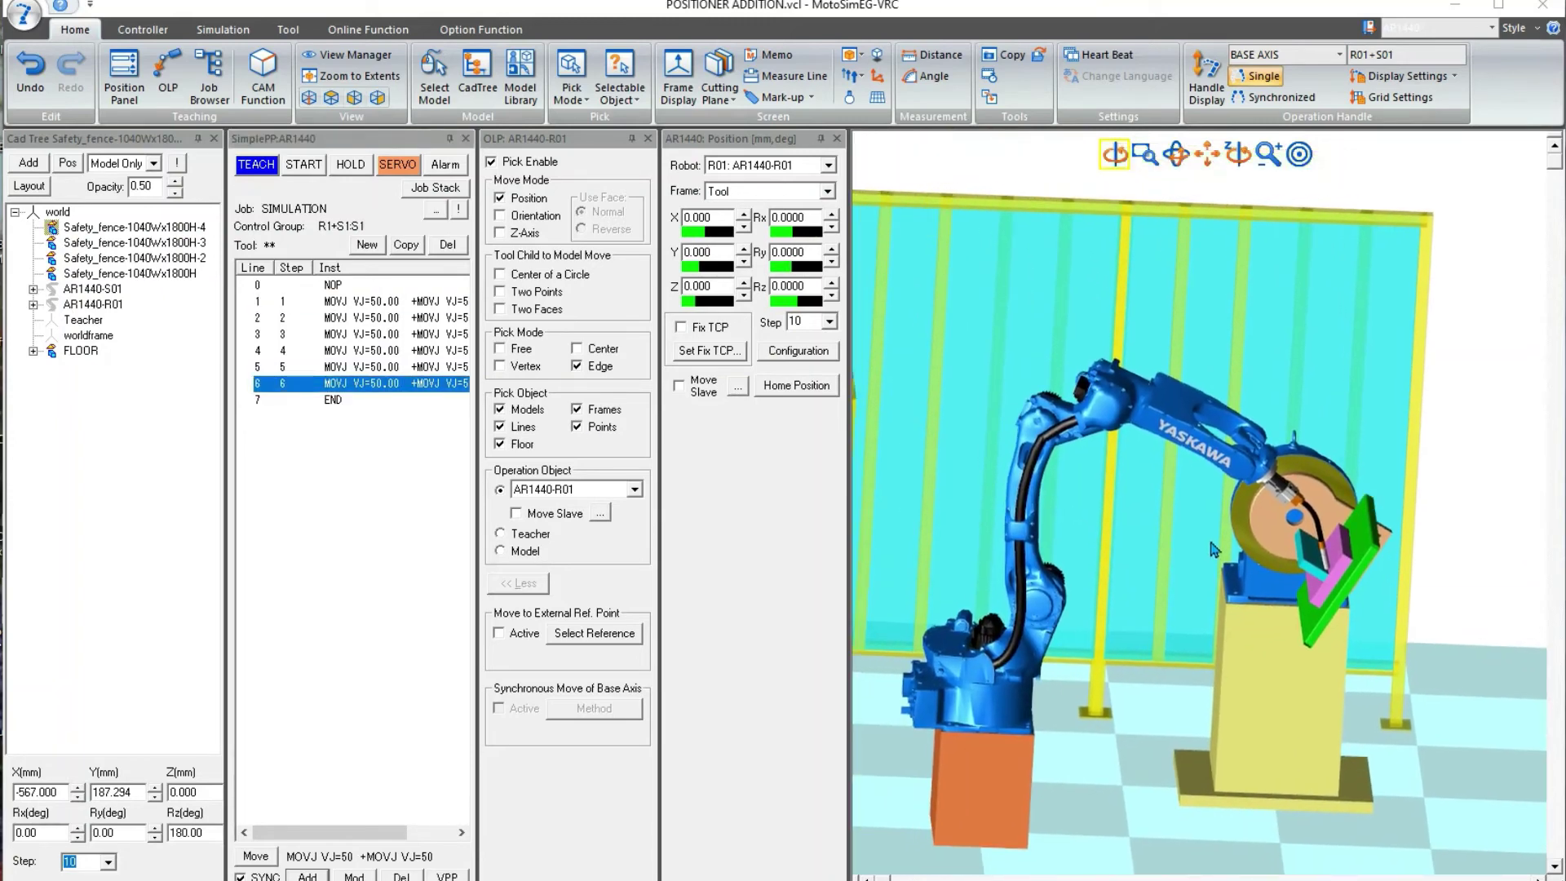
click(394, 304)
click(395, 318)
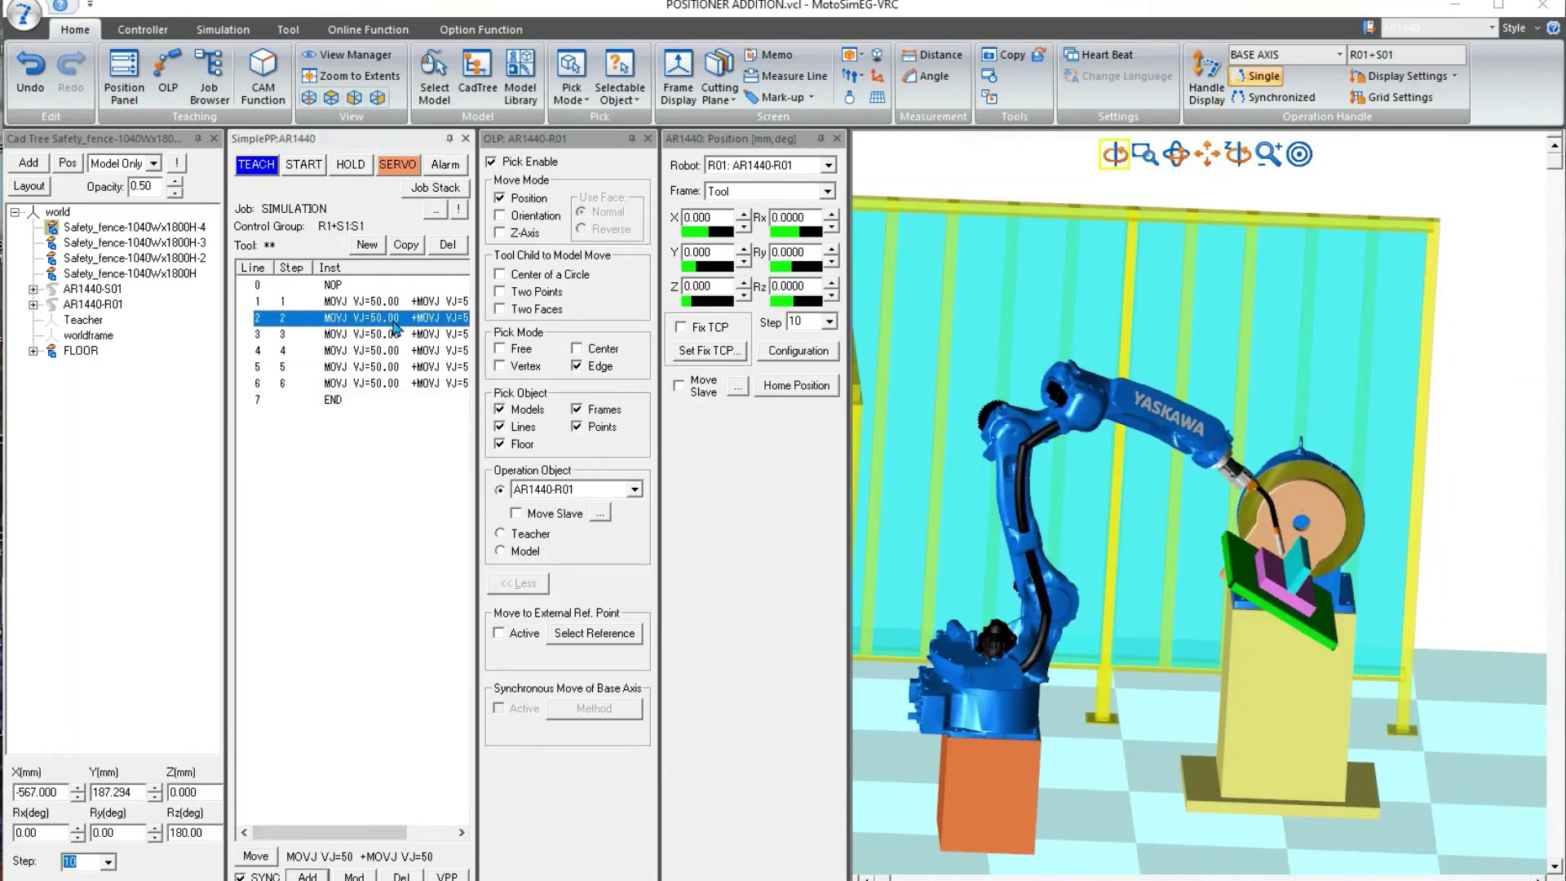
click(396, 334)
click(396, 351)
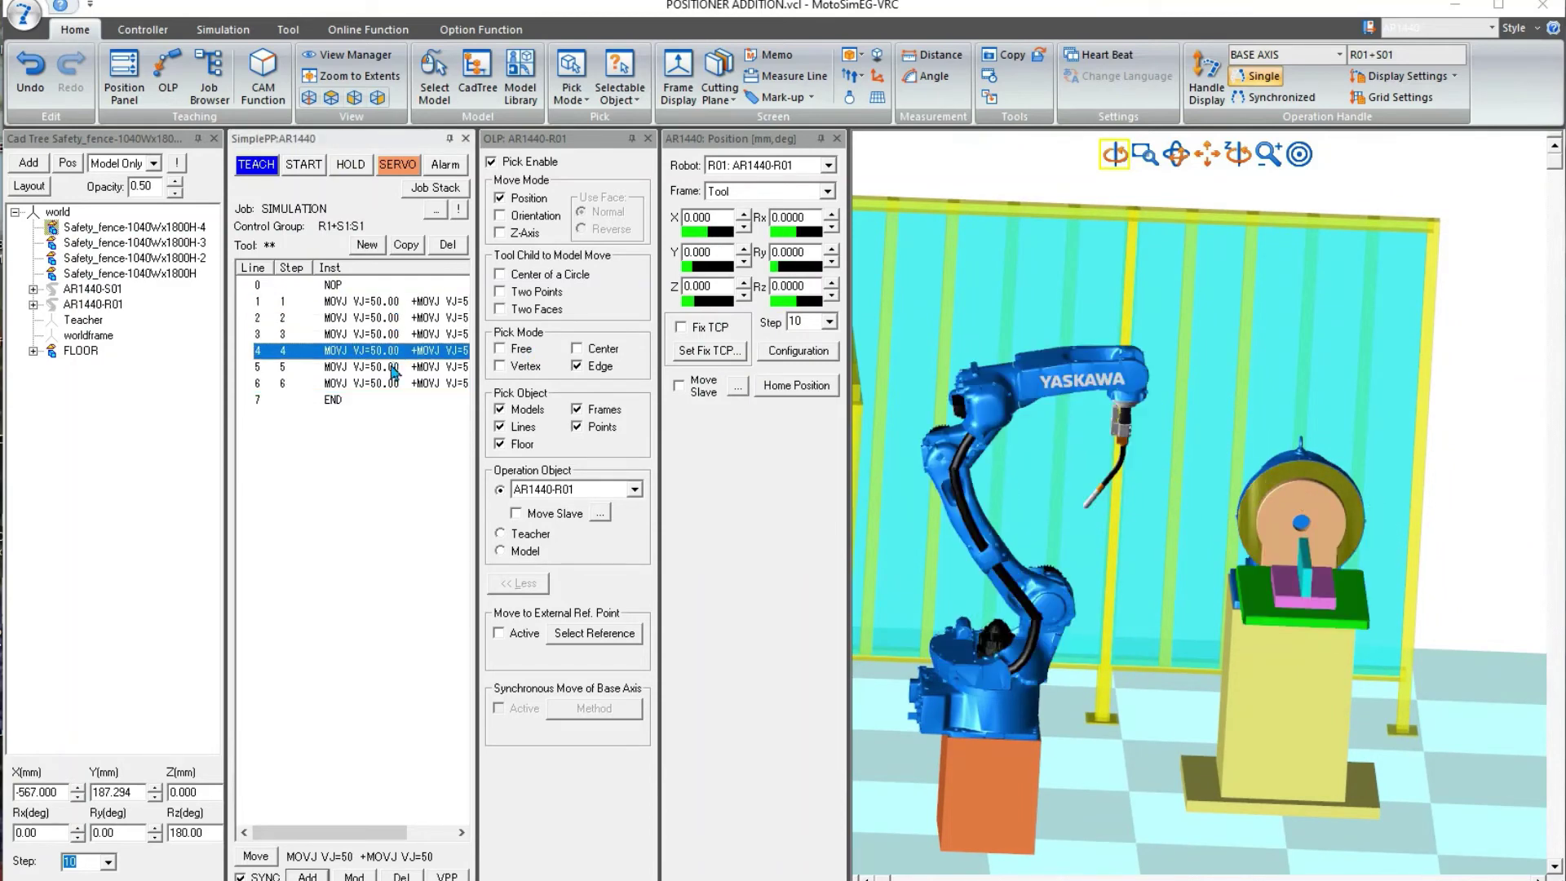
click(394, 369)
click(395, 384)
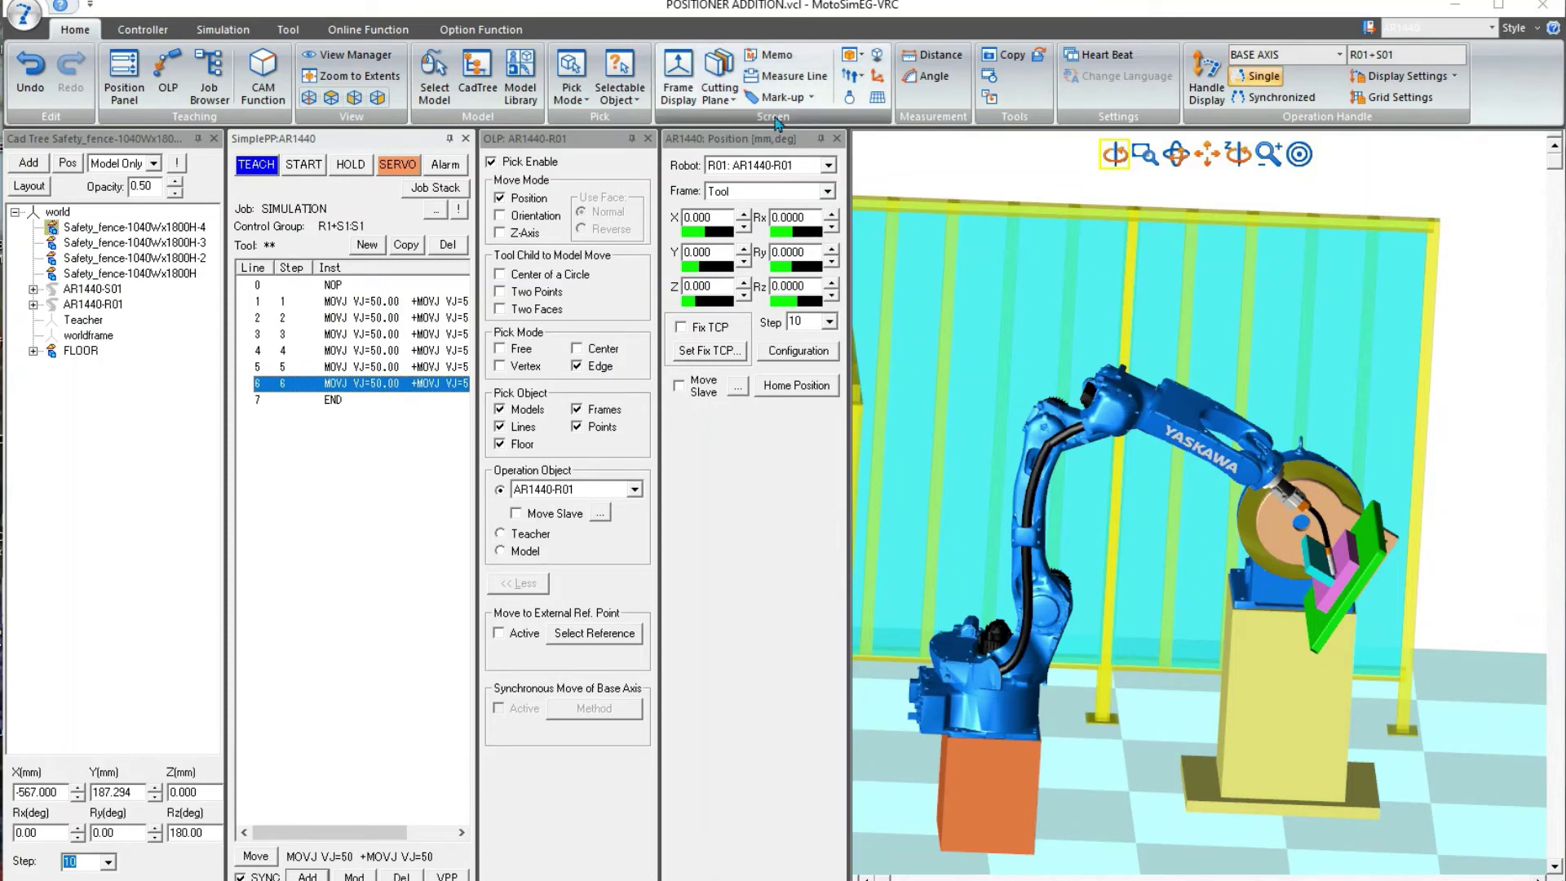
- With the handle display enabled, lift and retract the torch clear of the workpiece, recording the retract move as step 7
click(1206, 77)
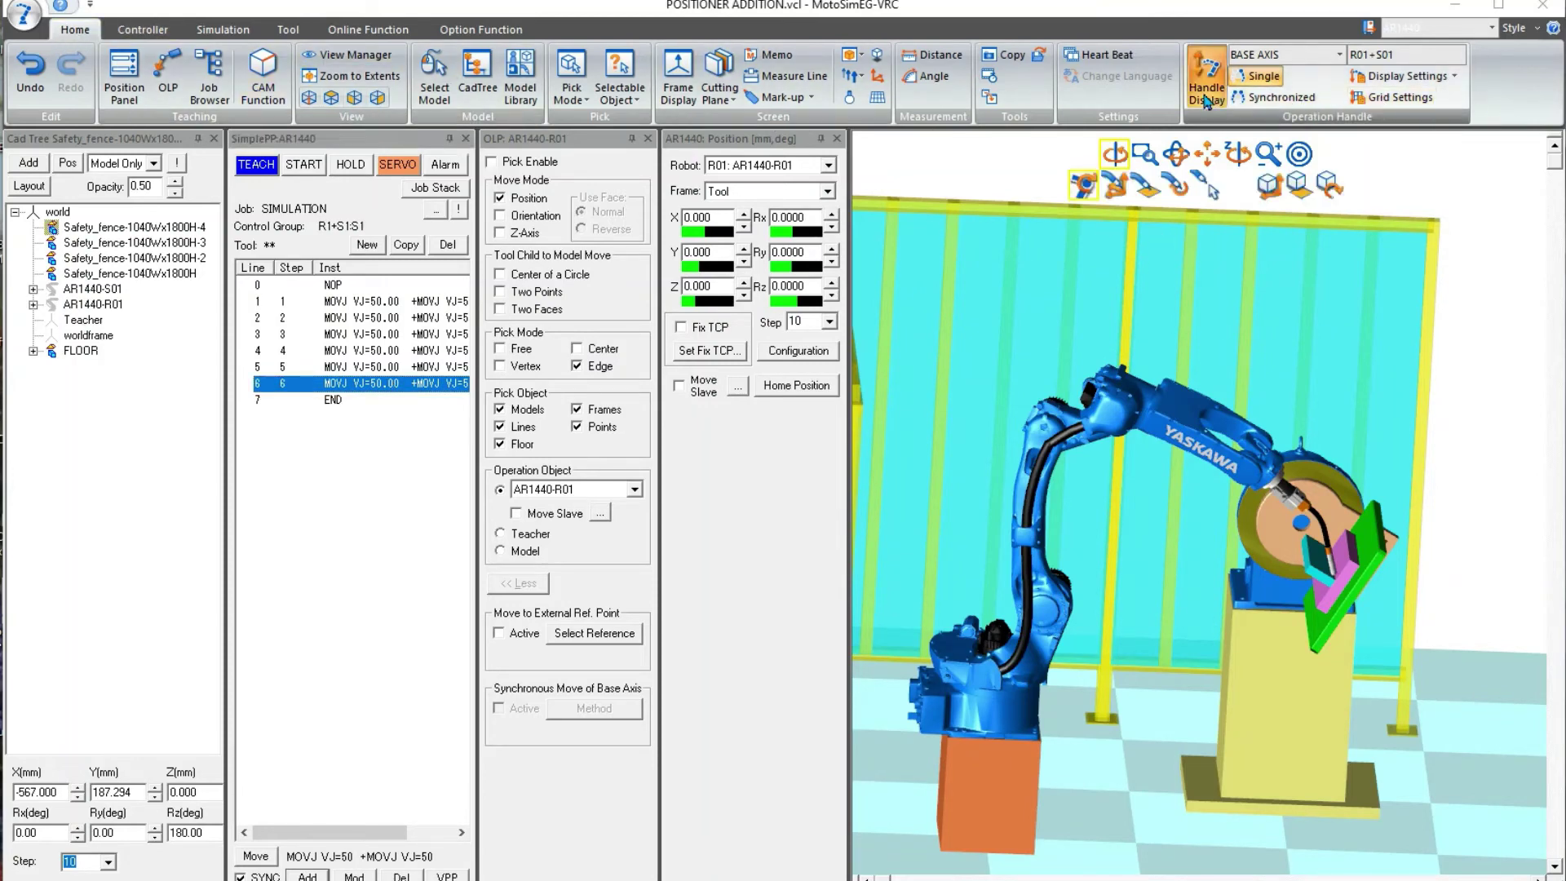
scroll(1270, 563, up, 2)
drag(1303, 555, 1308, 445)
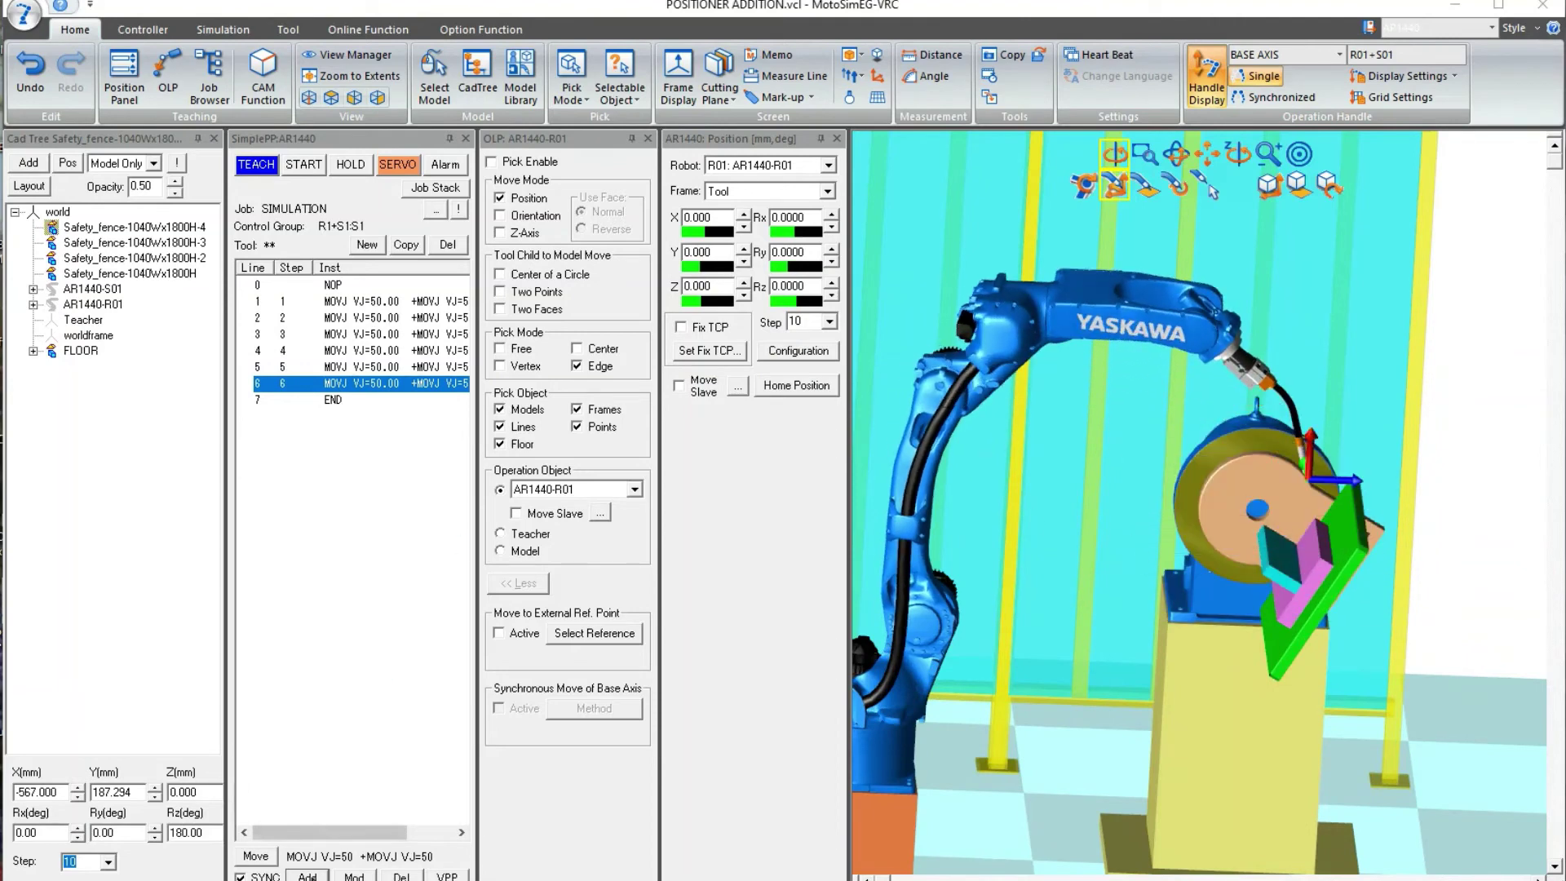
click(307, 876)
drag(1370, 500, 1168, 589)
scroll(1116, 479, down, 5)
scroll(1167, 589, up, 3)
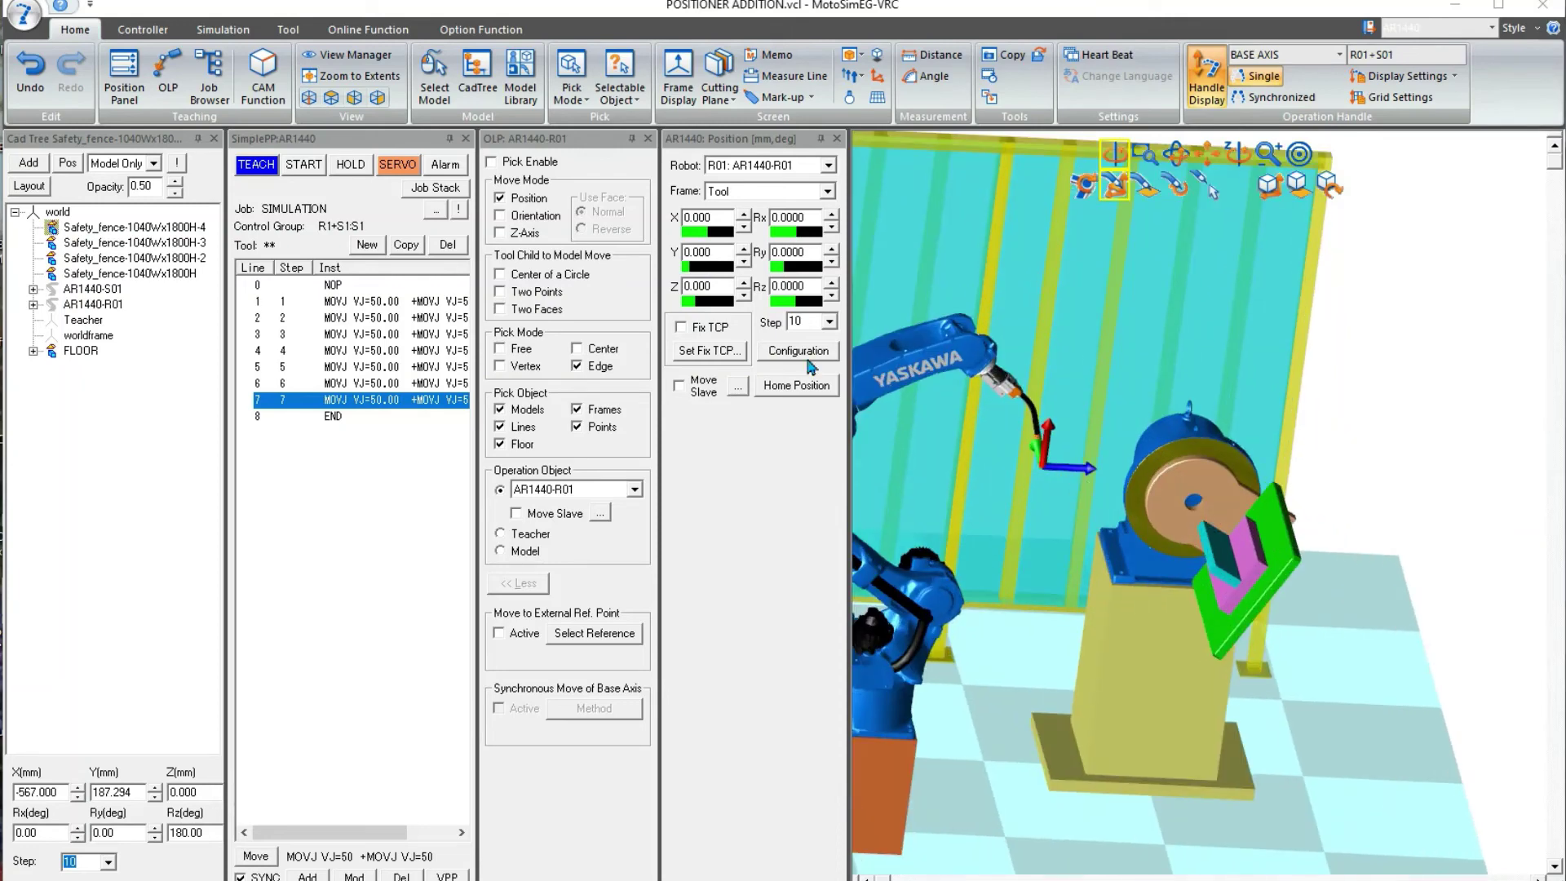
- Rotate axis 1 of positioner AR1440-S01 back to about 0° in the Joint frame and record the pose as step 8
click(746, 166)
click(741, 192)
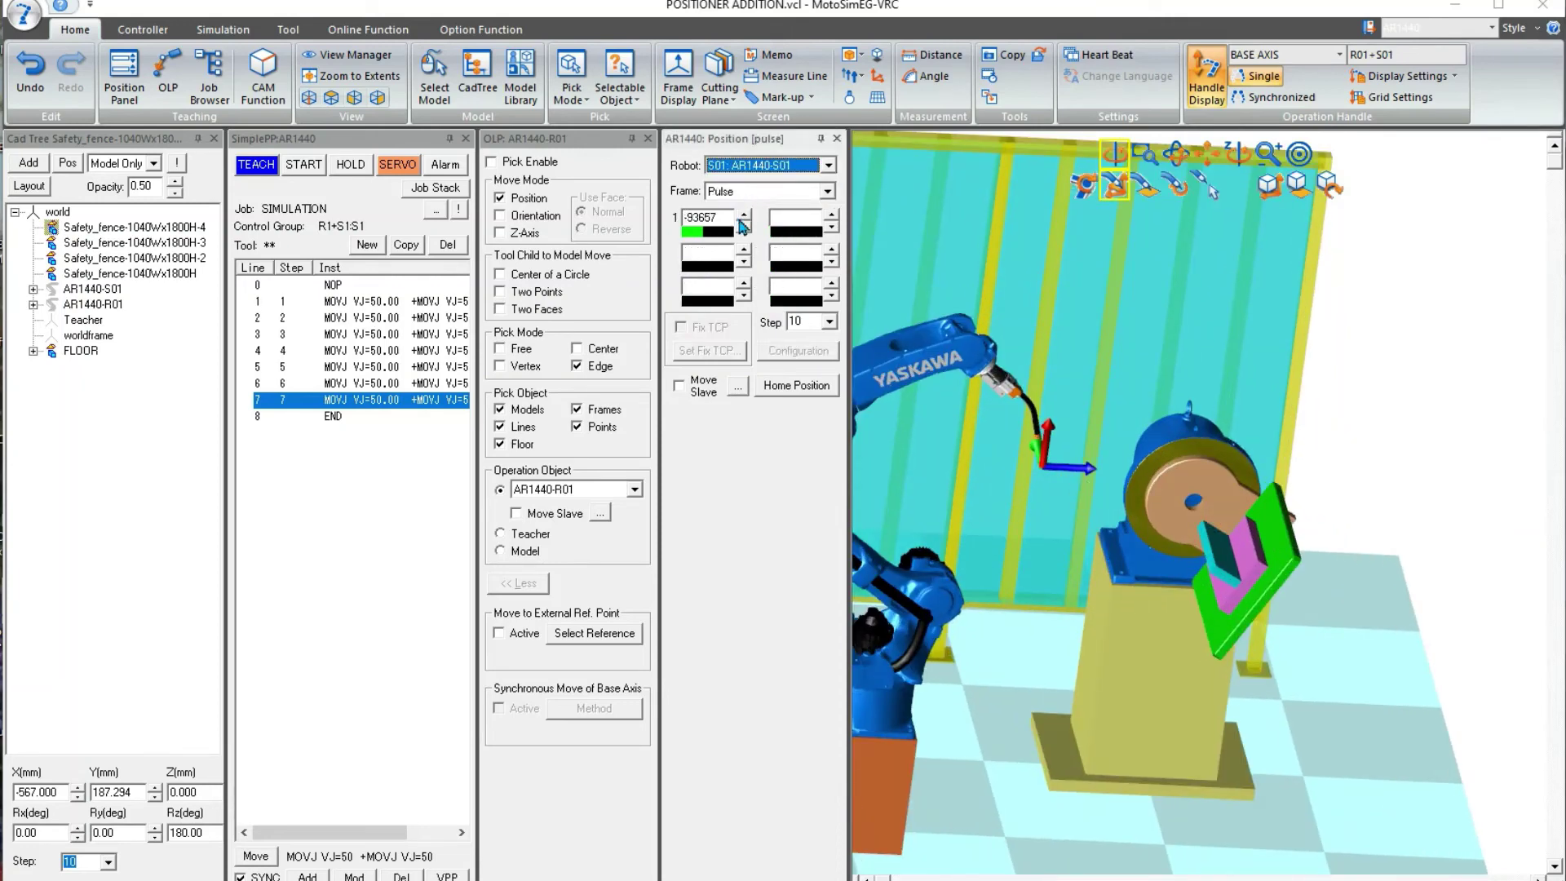
click(743, 191)
click(745, 228)
click(744, 230)
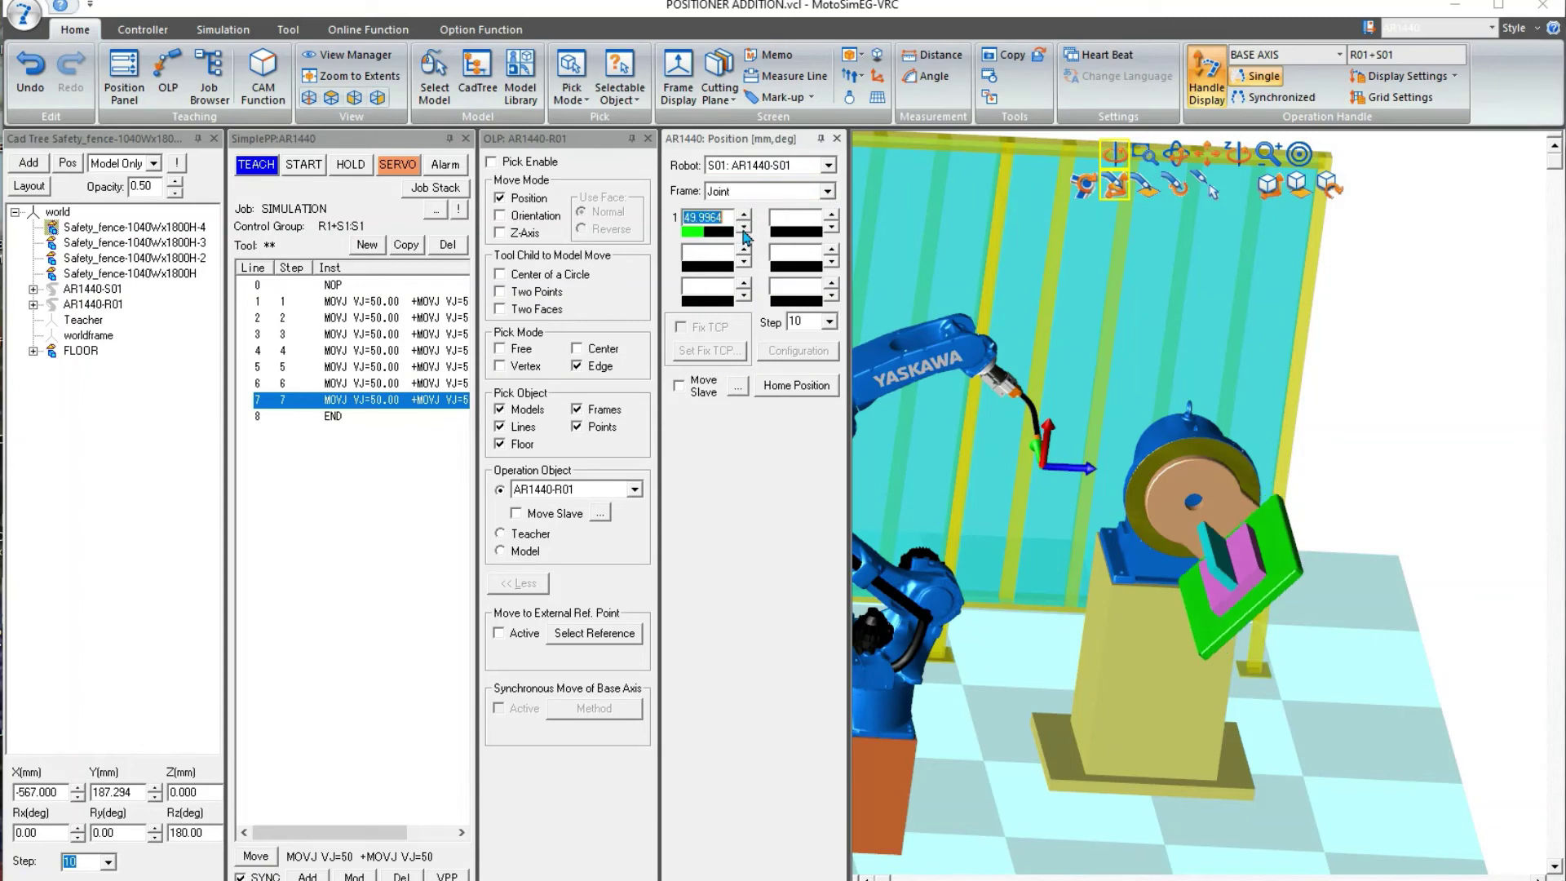
click(745, 229)
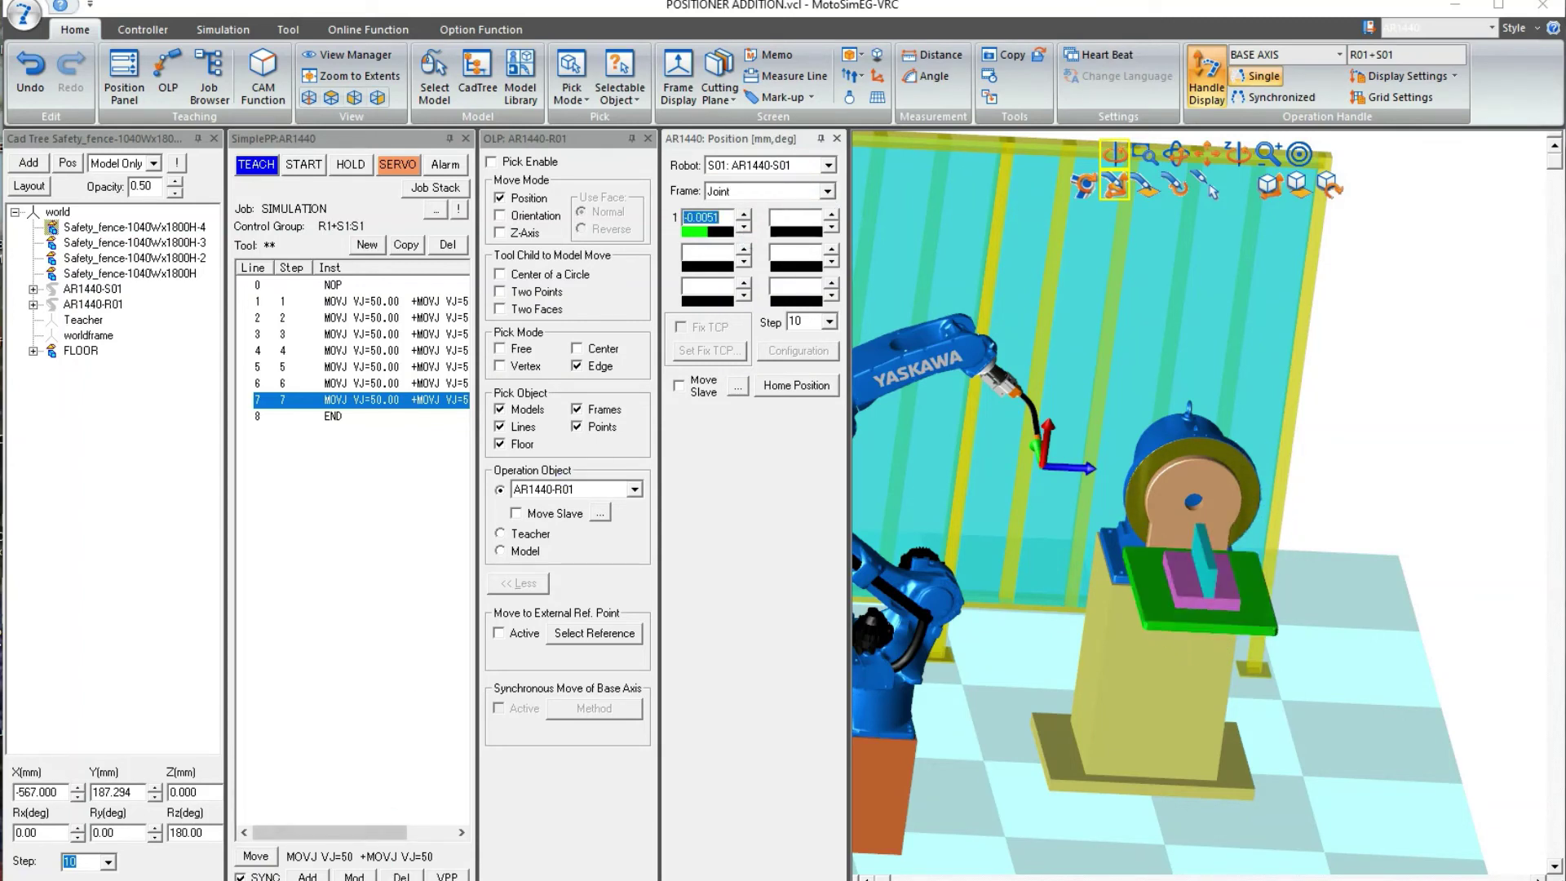
click(310, 876)
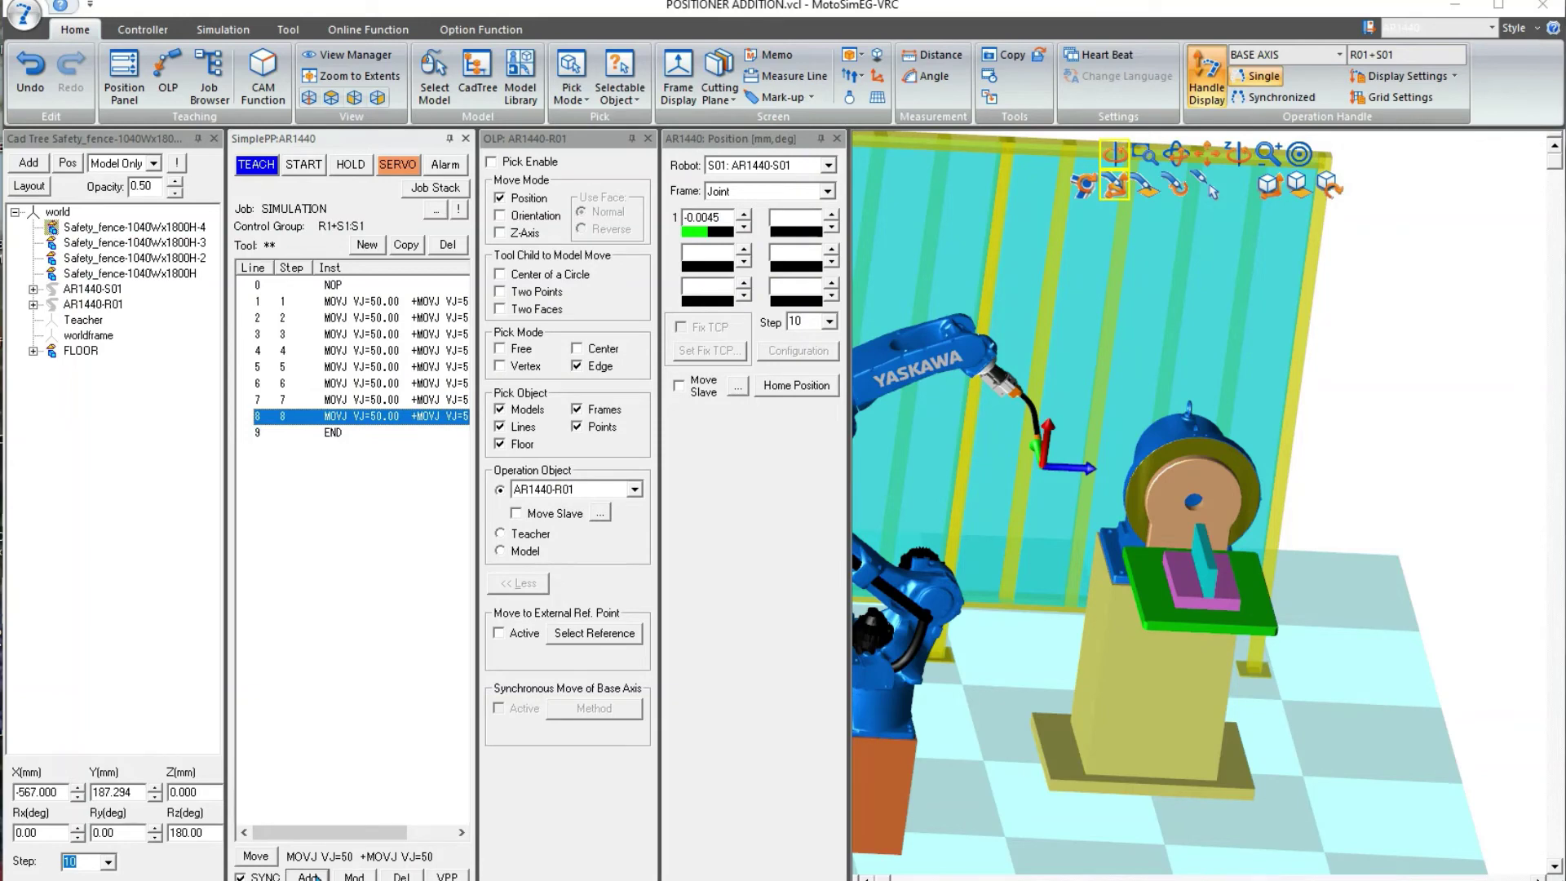
- Close the OLP and Position panels so the whole cell has room in the 3D view
click(648, 139)
click(652, 140)
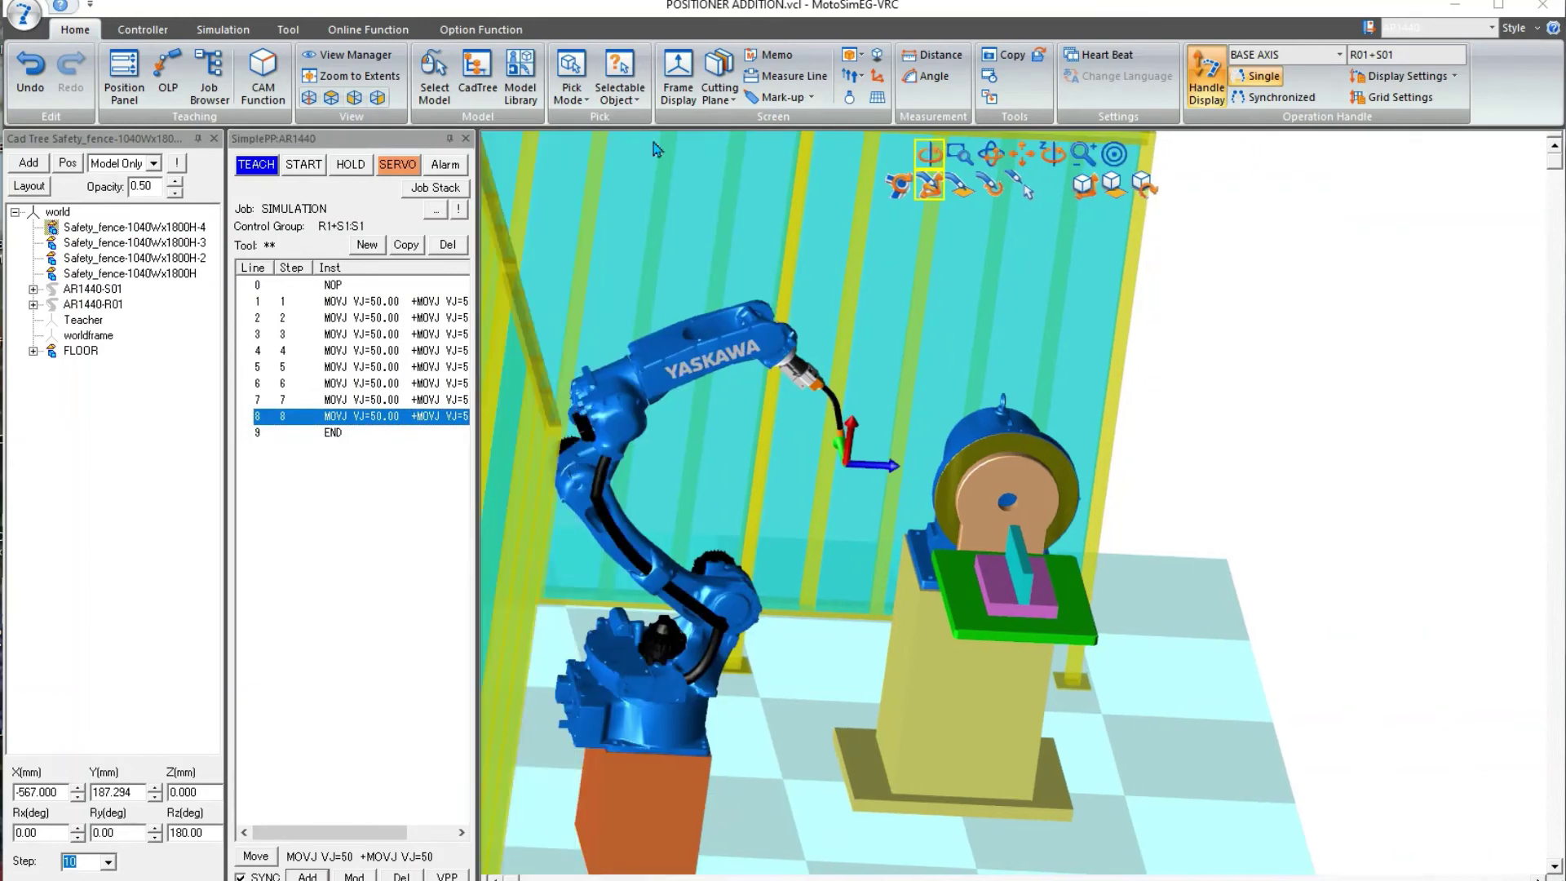
scroll(1084, 565, down, 5)
drag(1083, 565, 998, 541)
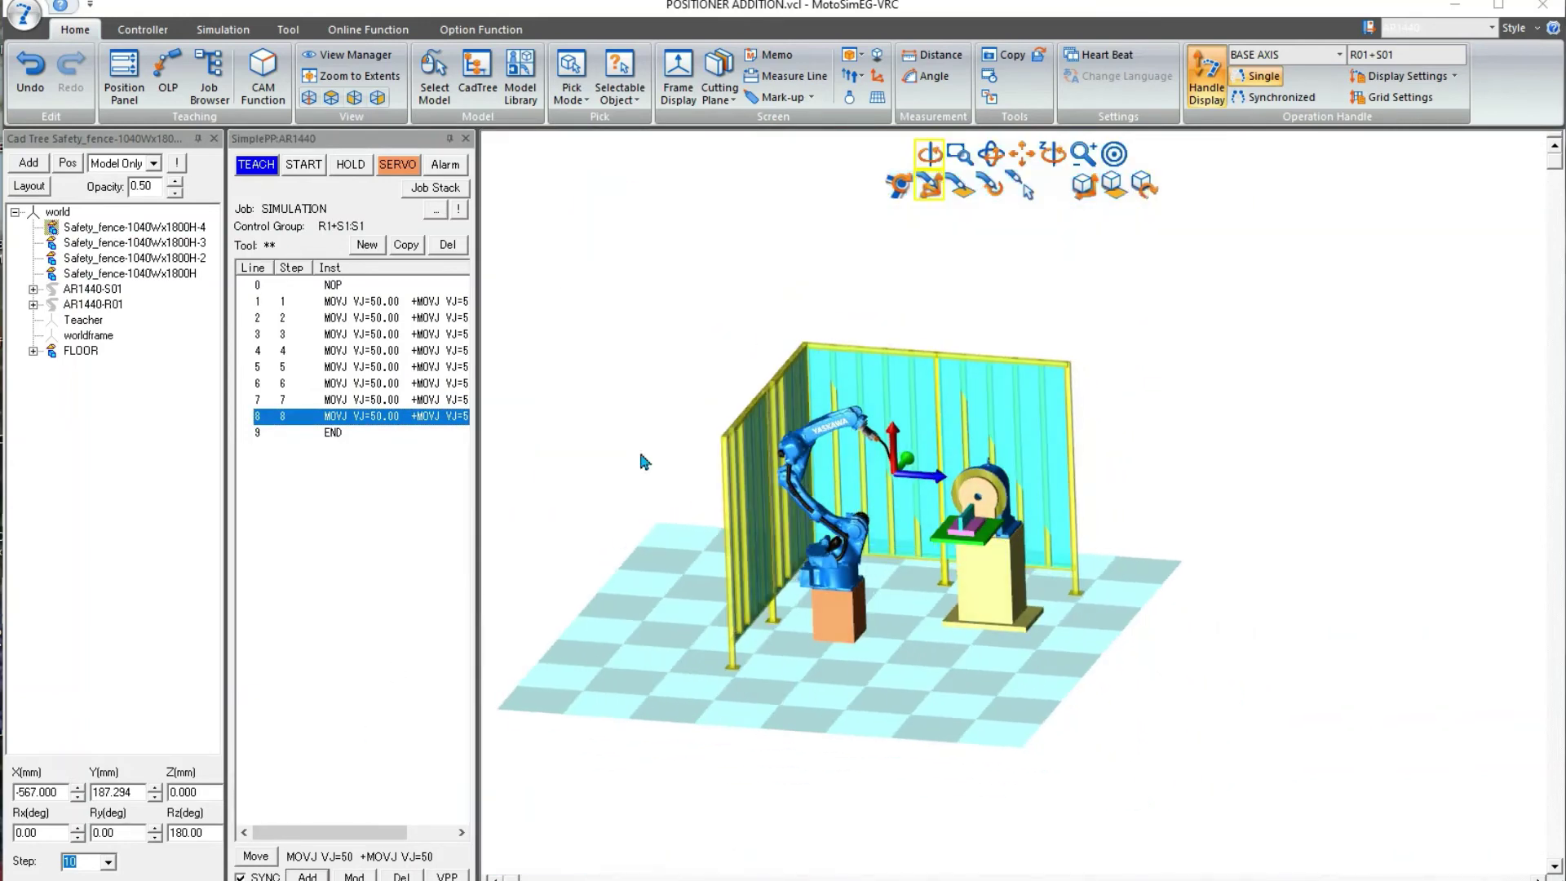
- Reset the simulation and play the SIMULATION job through to its end, dismissing the cycle time report
click(224, 30)
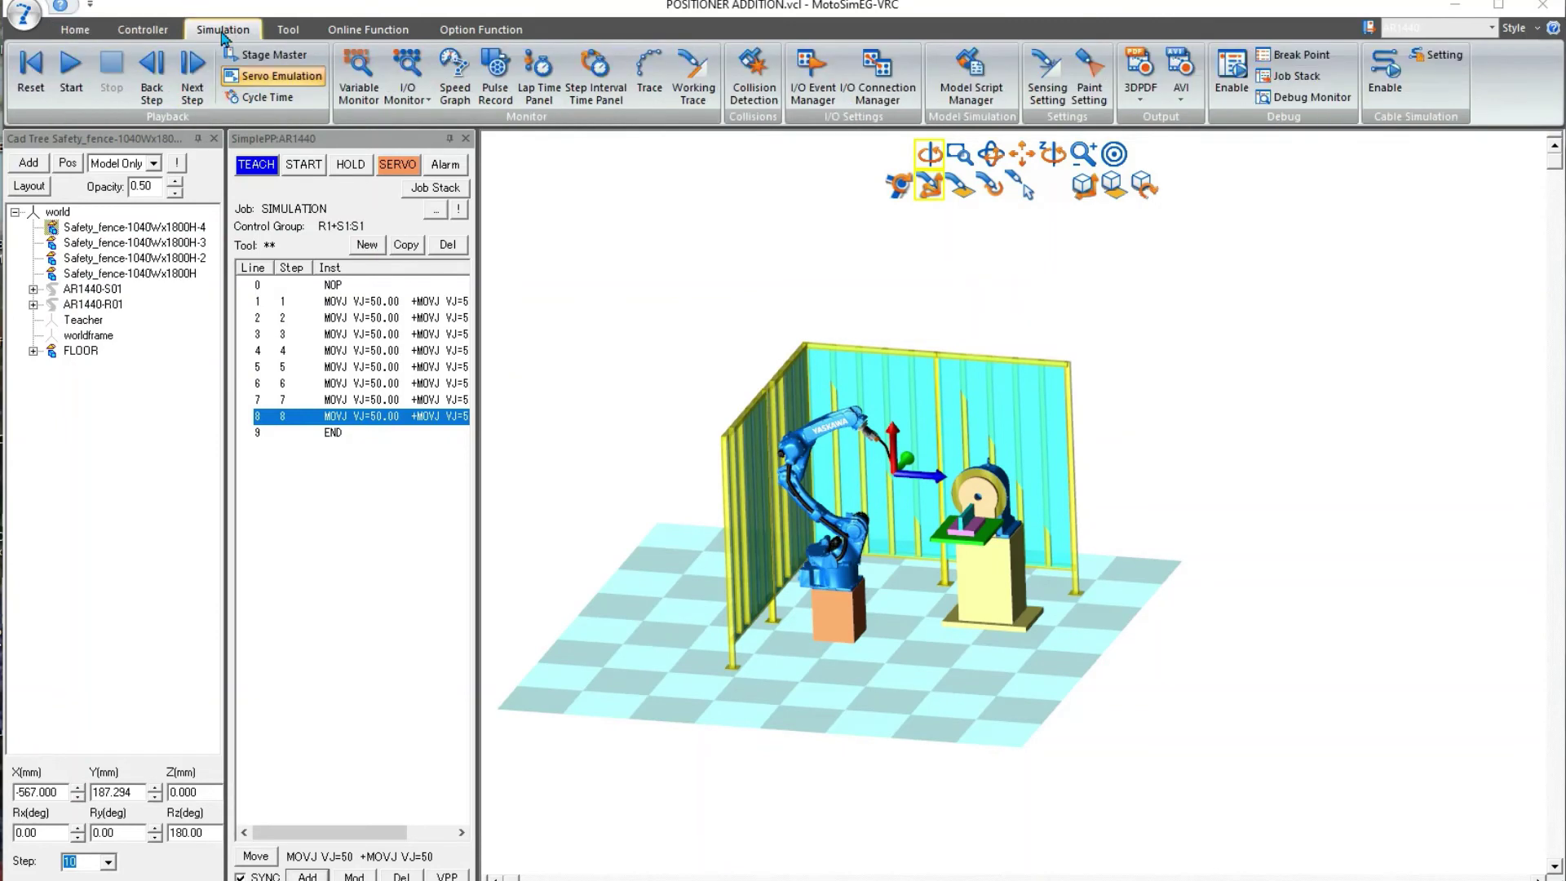
click(29, 81)
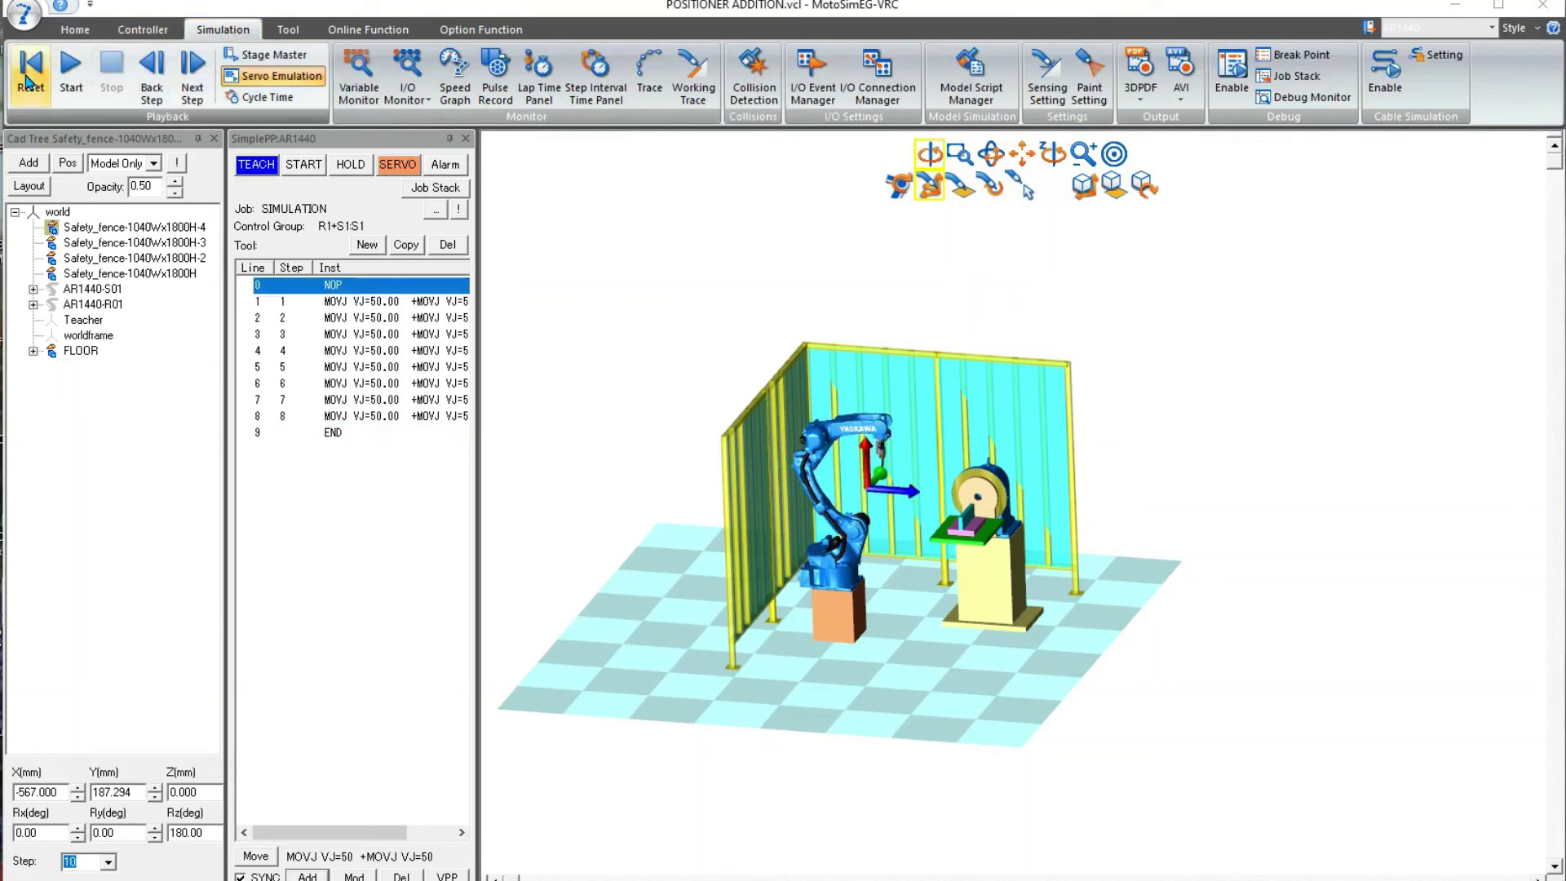
click(71, 84)
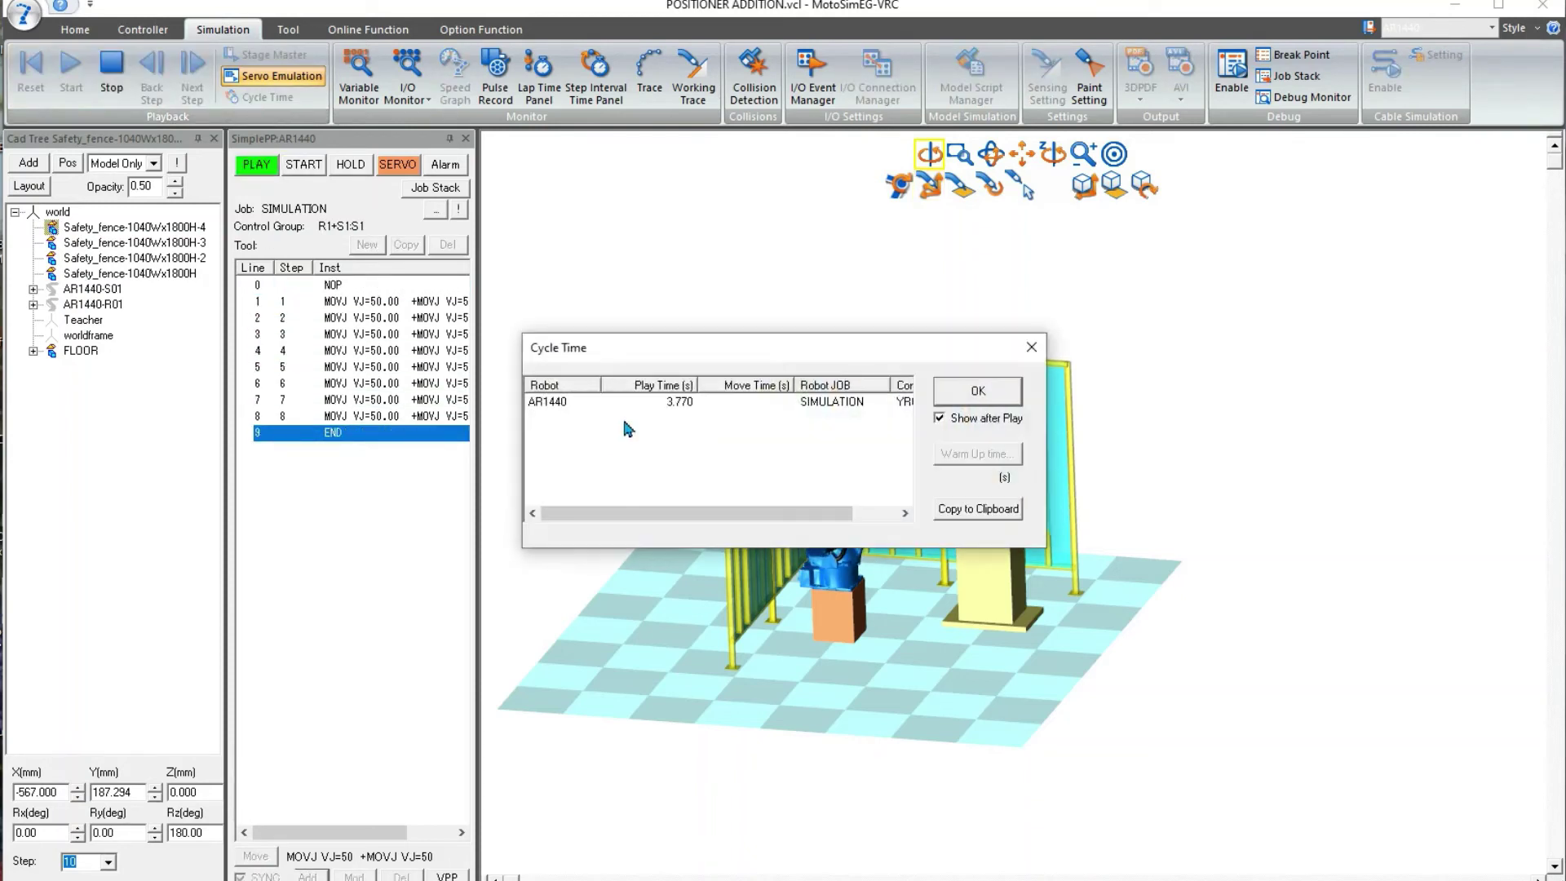
click(979, 392)
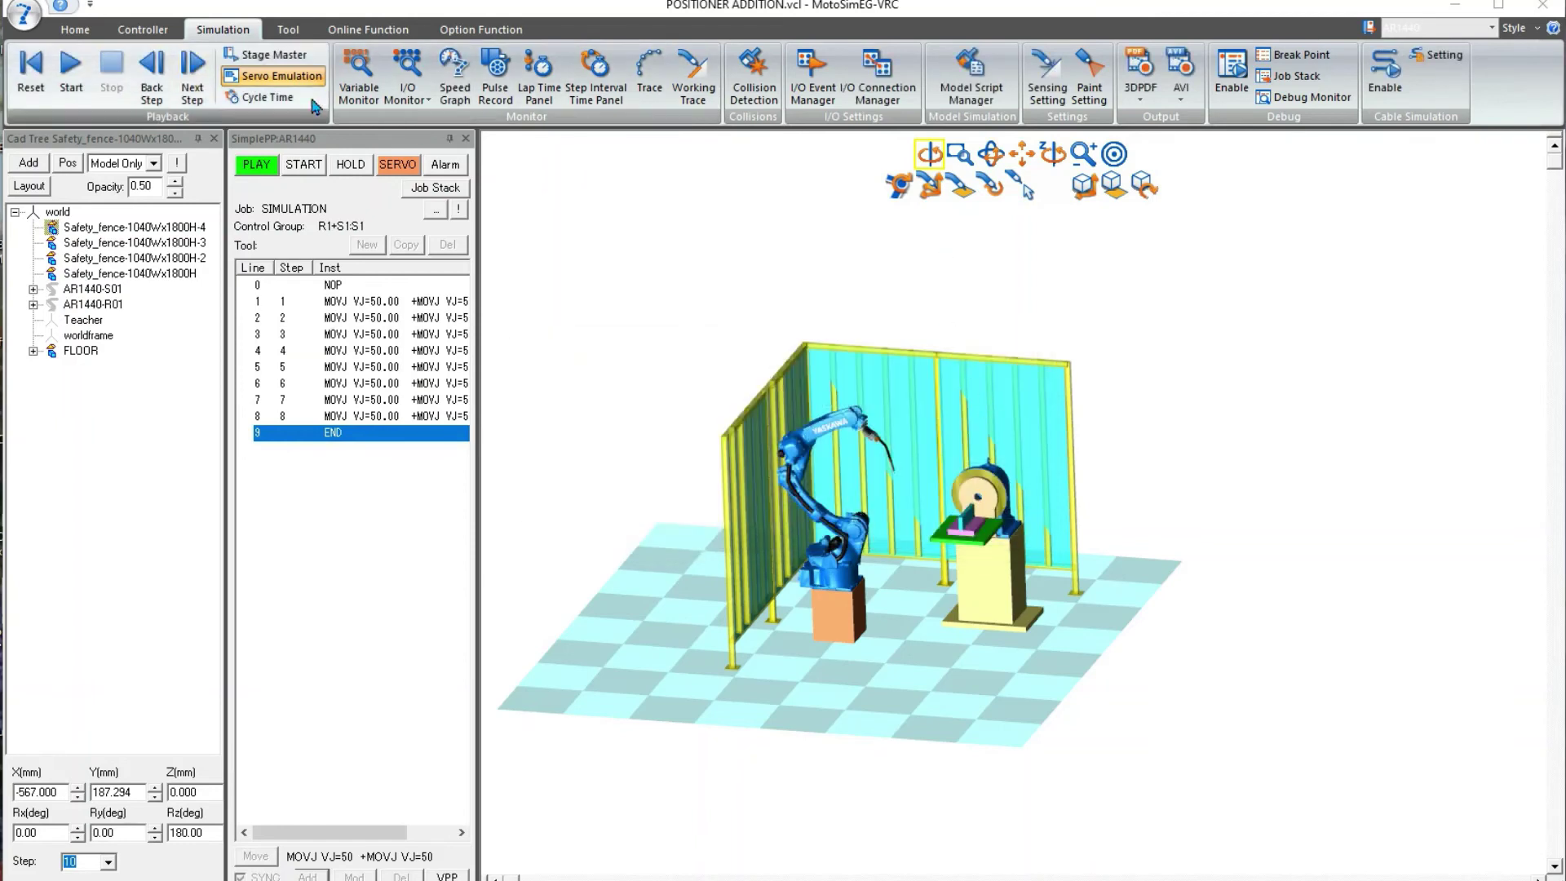
- Set the heartbeat refresh interval to 0.01 s
scroll(697, 37, up, 2)
click(1100, 57)
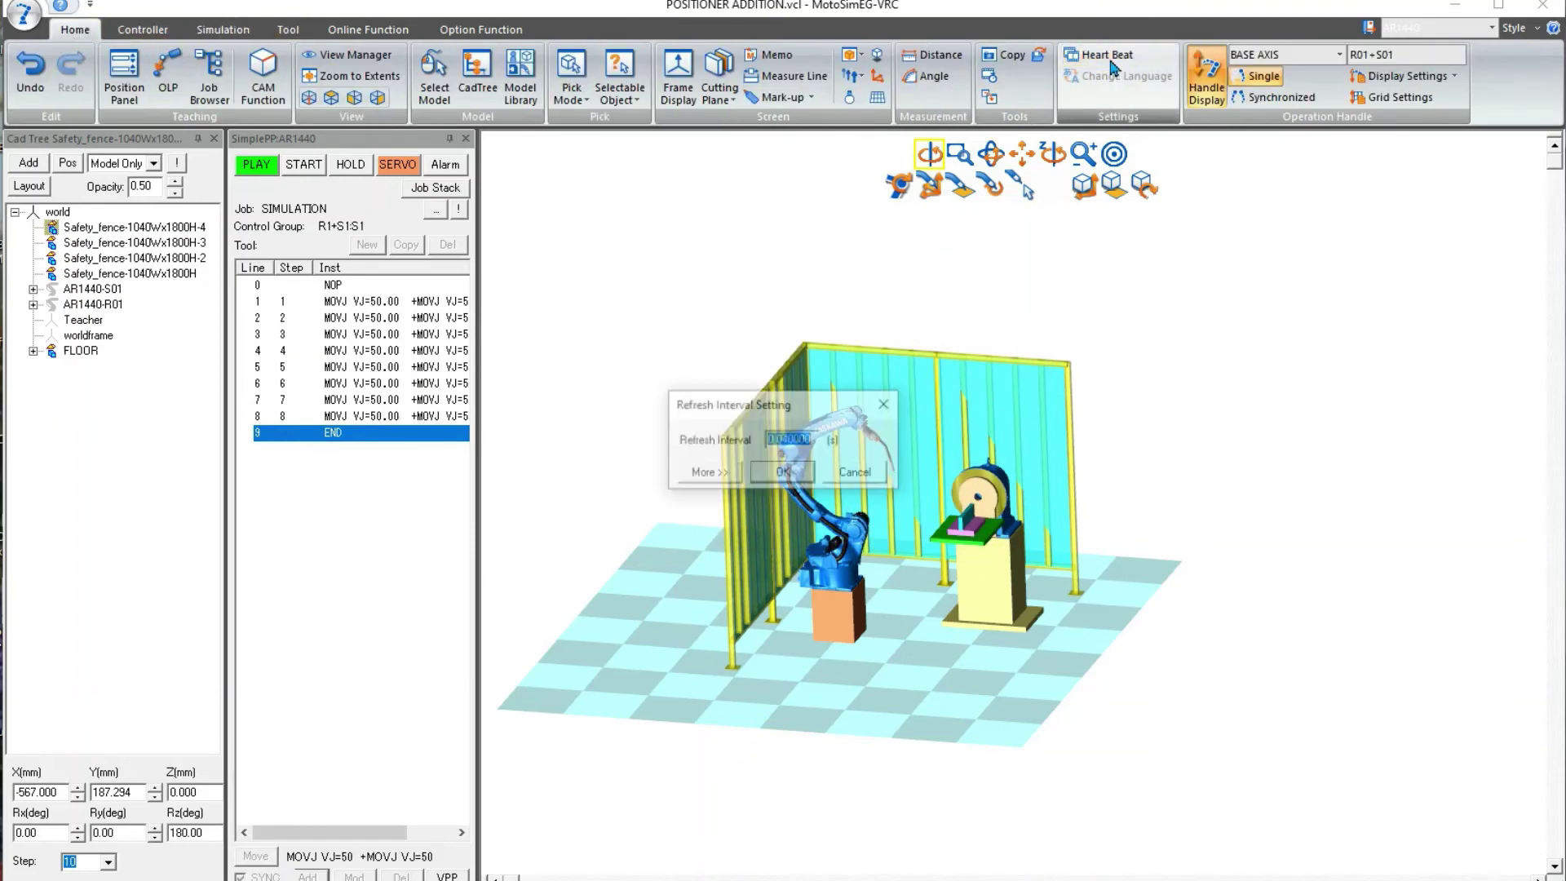
click(789, 441)
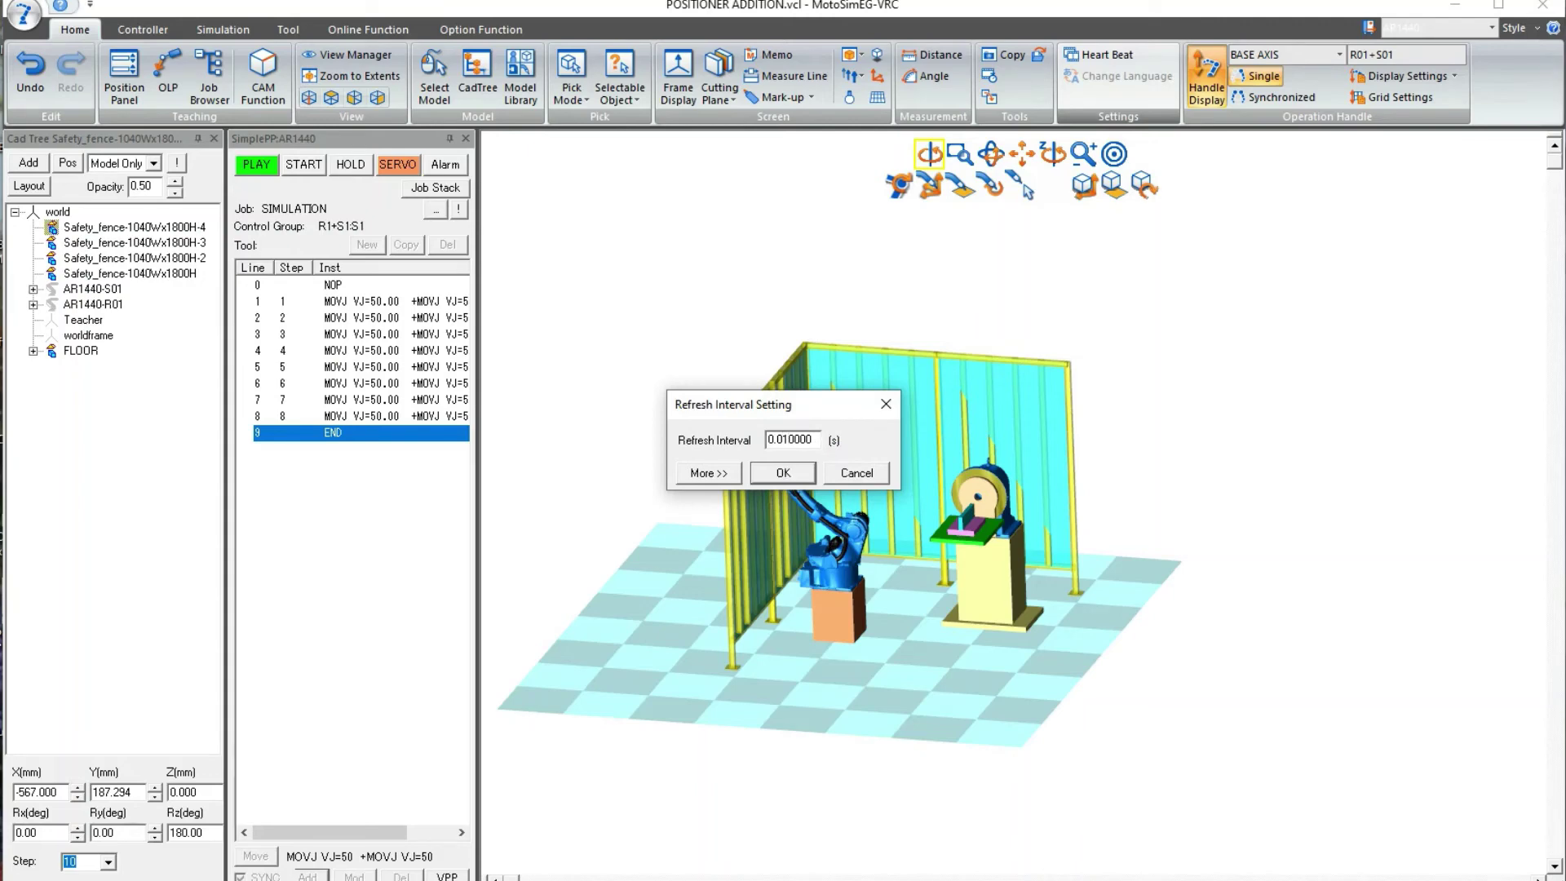
click(784, 473)
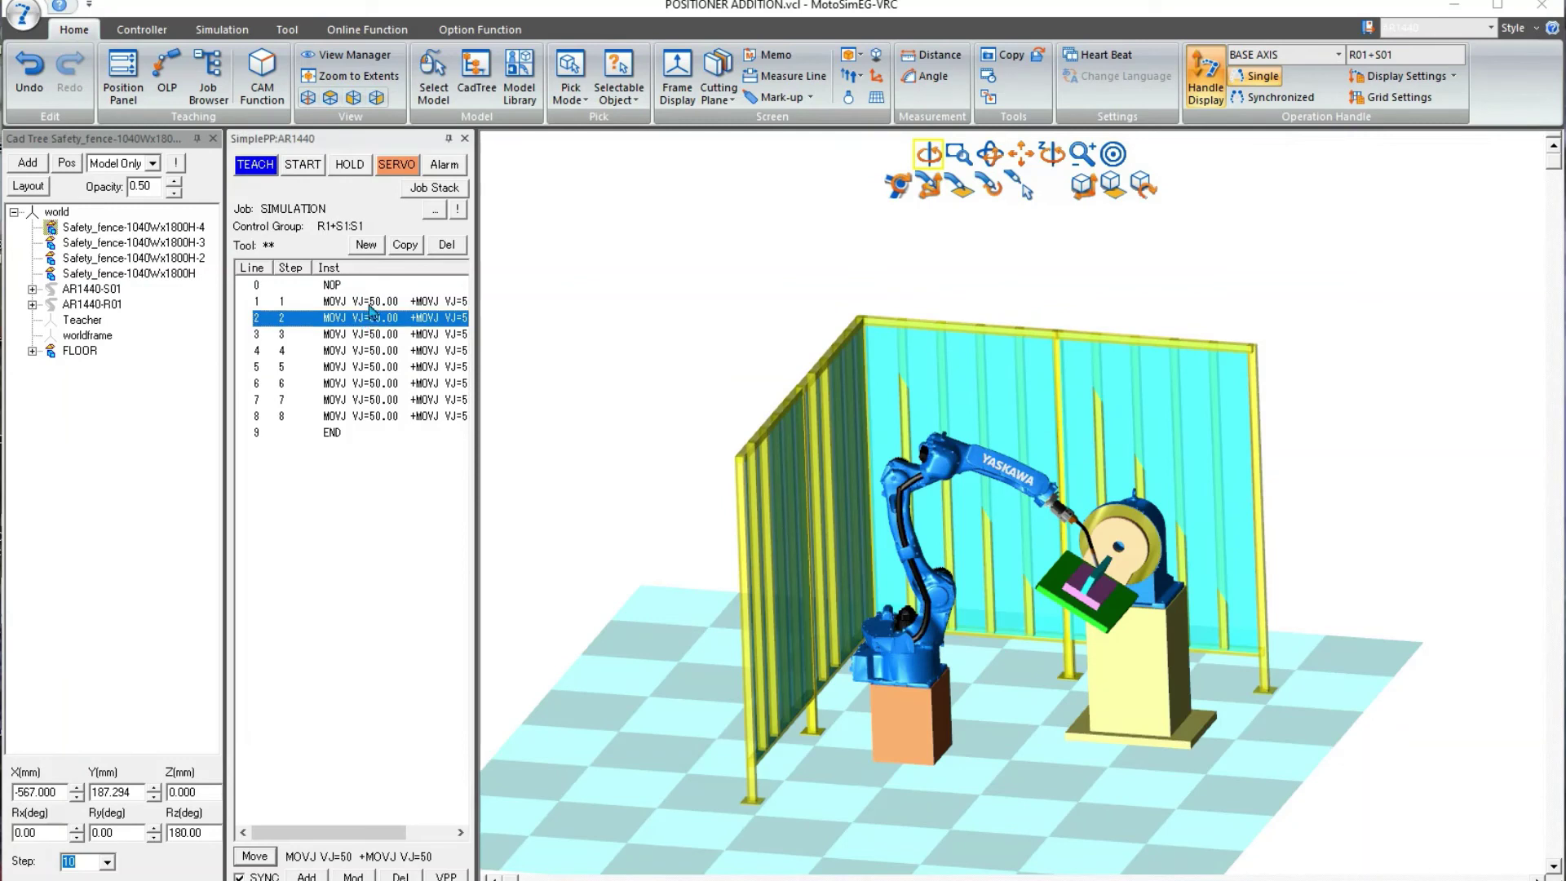
- Go through job steps 1, 2 and 3 to examine the approach and the start and end of the first seam
click(371, 302)
click(374, 319)
click(379, 335)
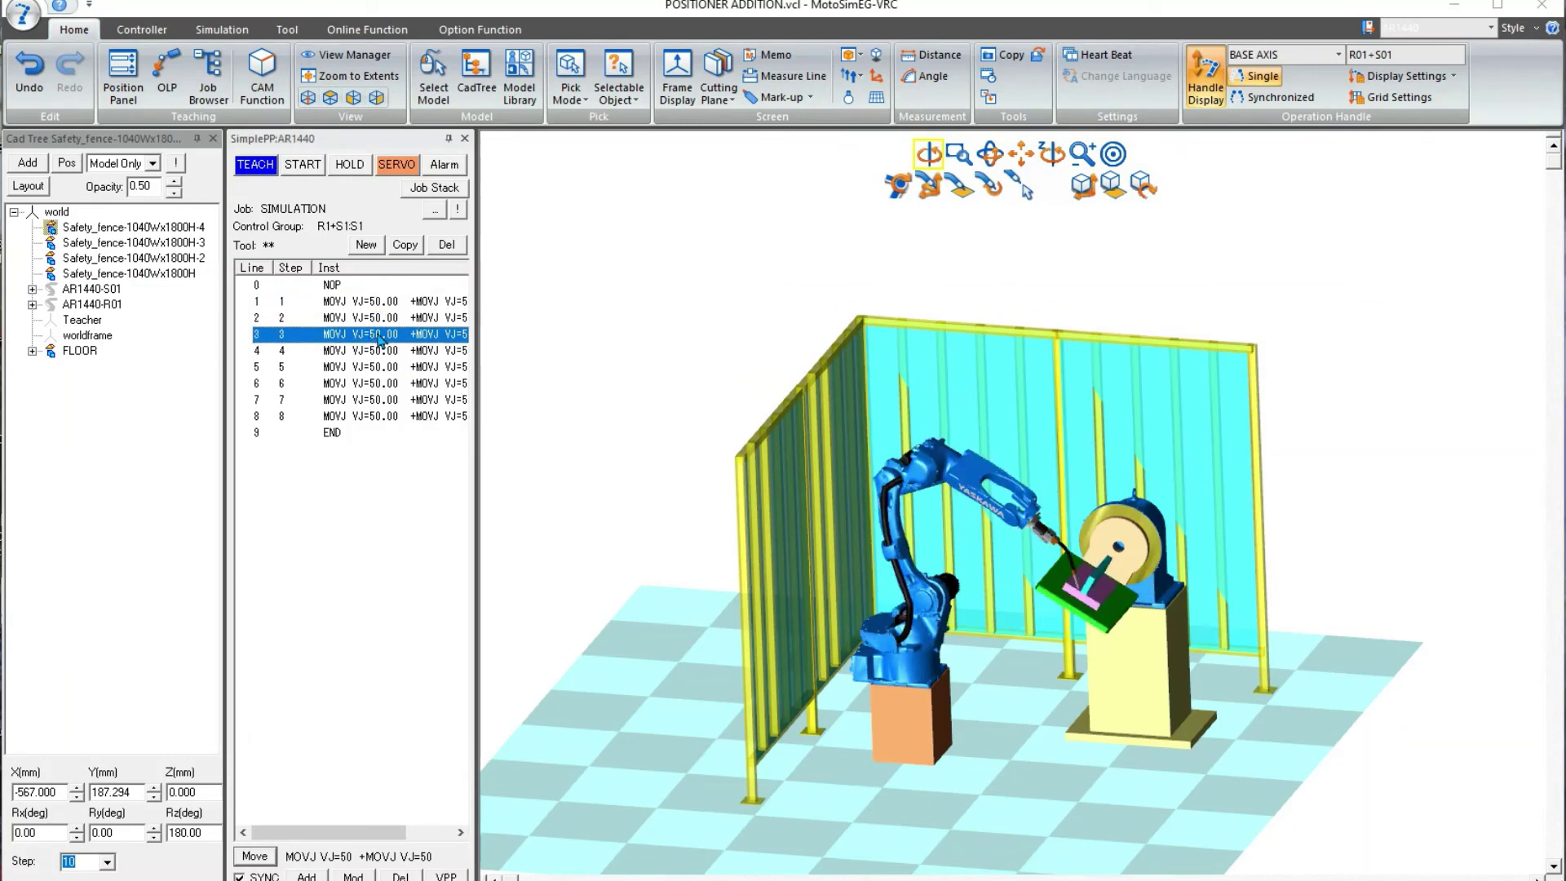
click(373, 324)
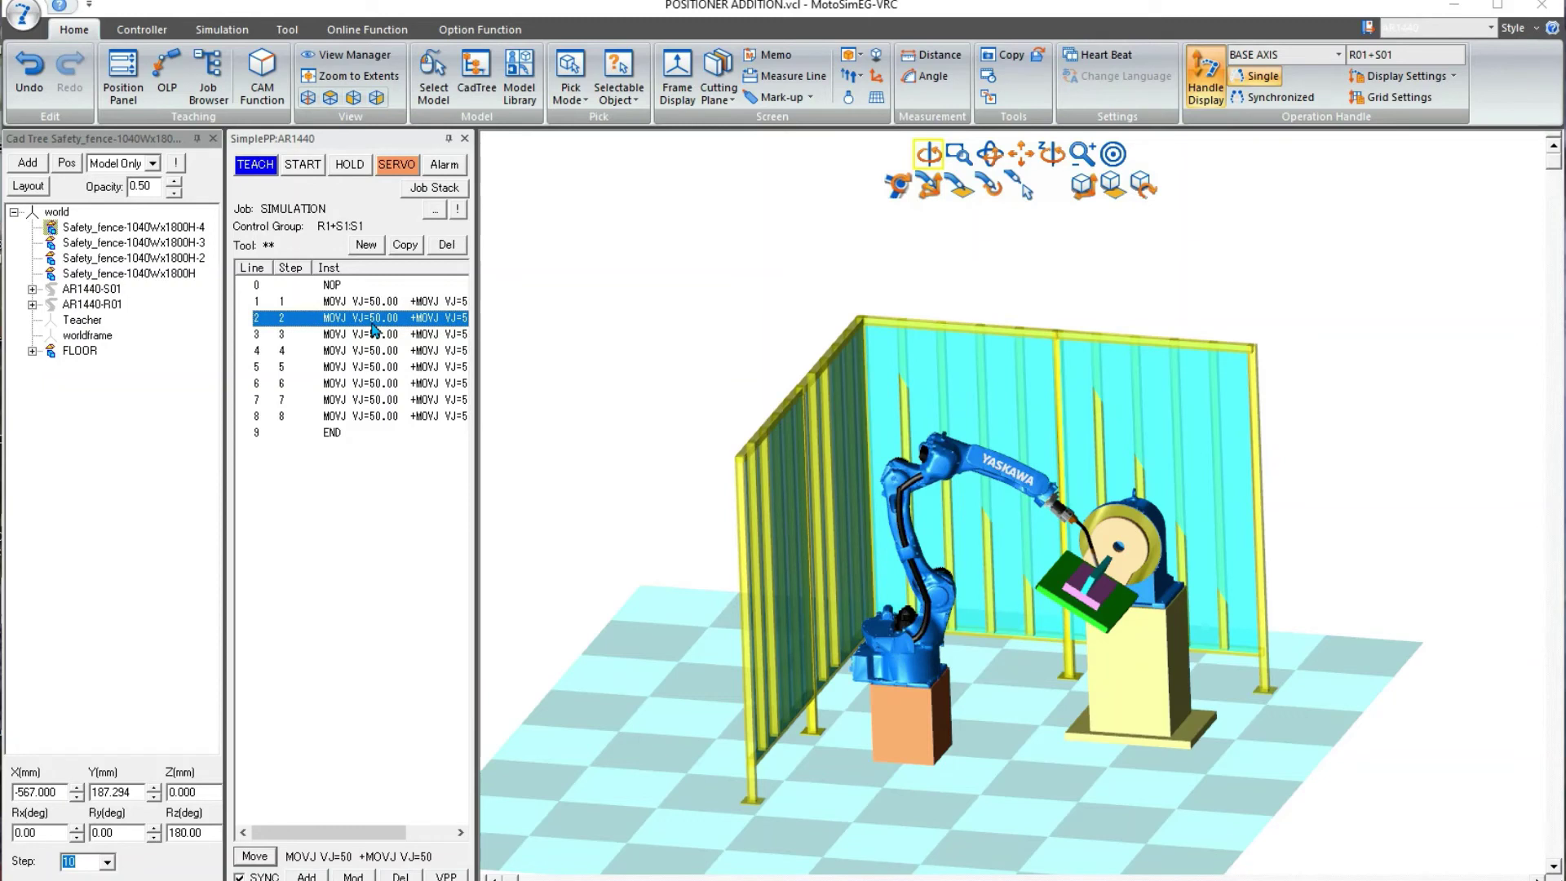
- Replace the instruction of job line 2 with the linear move MOVL V=500.00 +MOVJ VJ=50.00 and confirm the modification
double_click(373, 326)
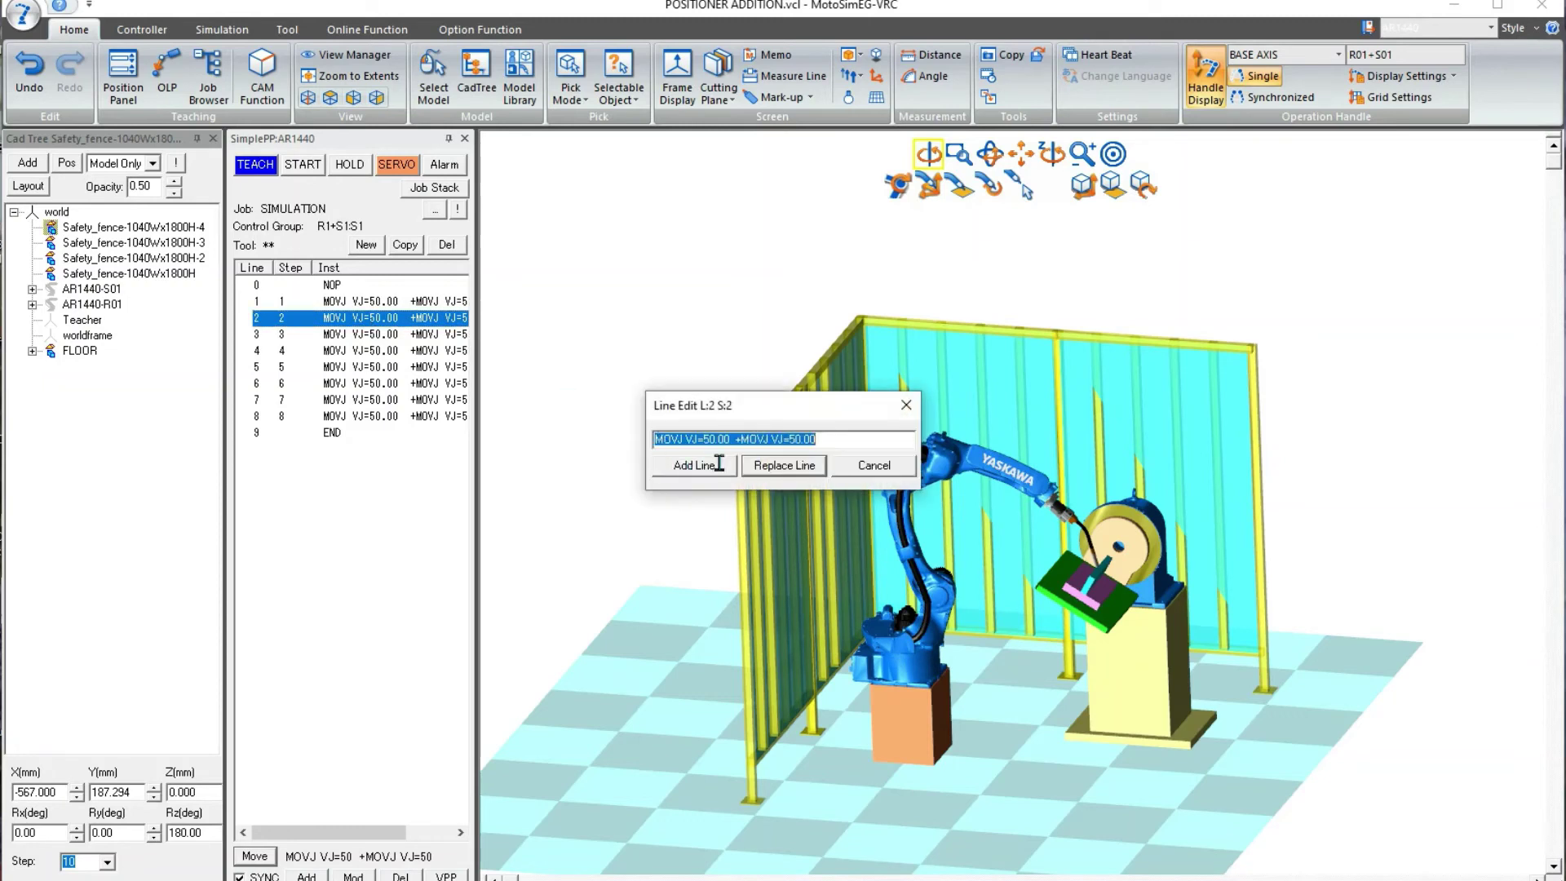
click(685, 441)
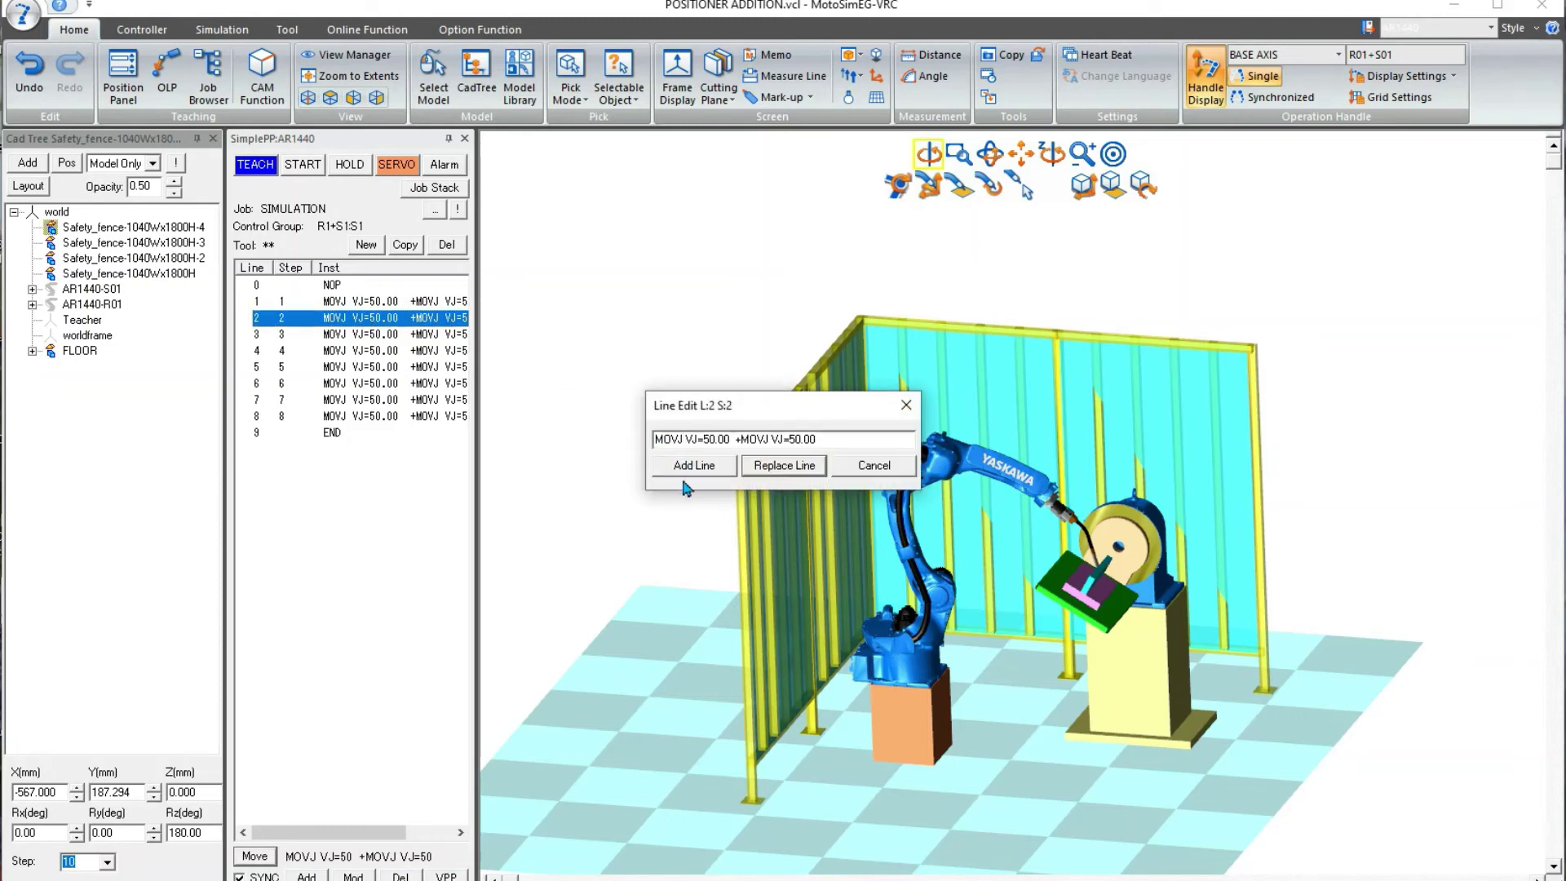
key(BackSpace)
text(L)
key(BackSpace)
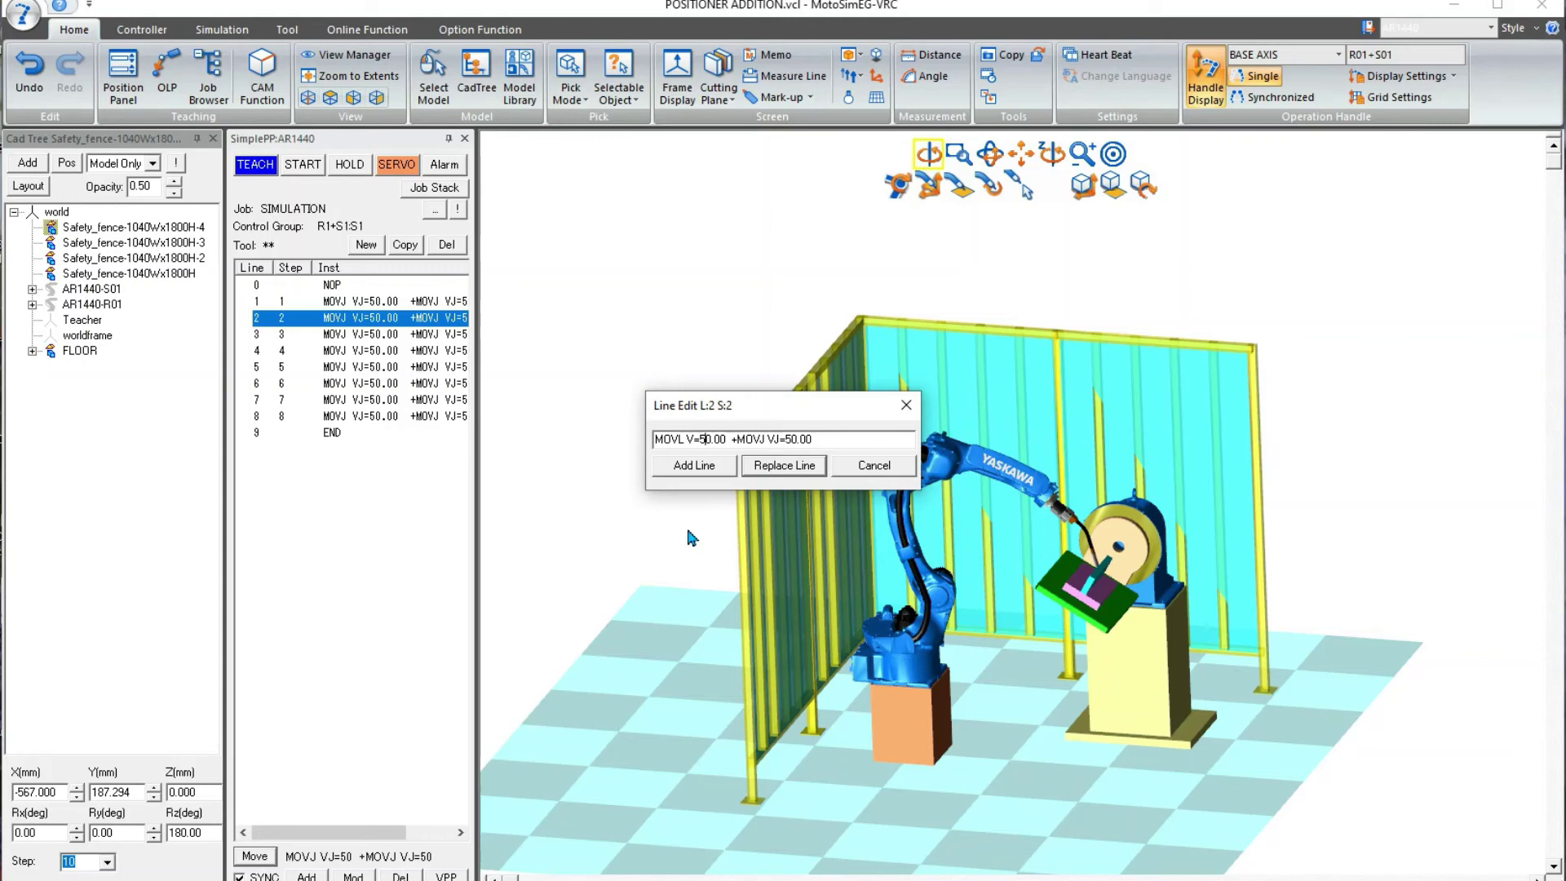
text(0)
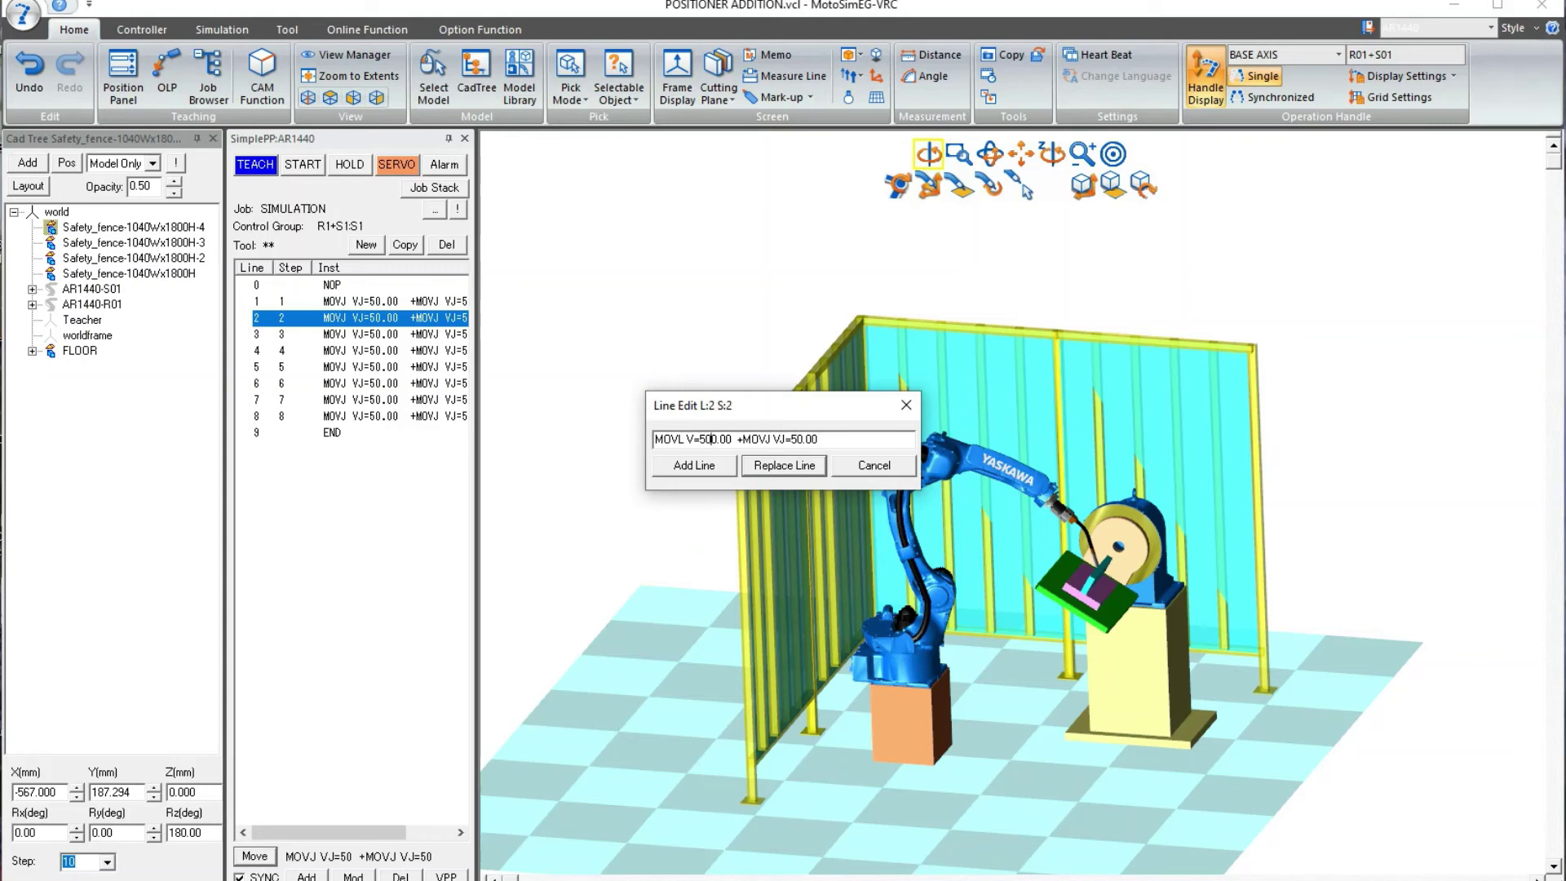
click(771, 469)
click(755, 493)
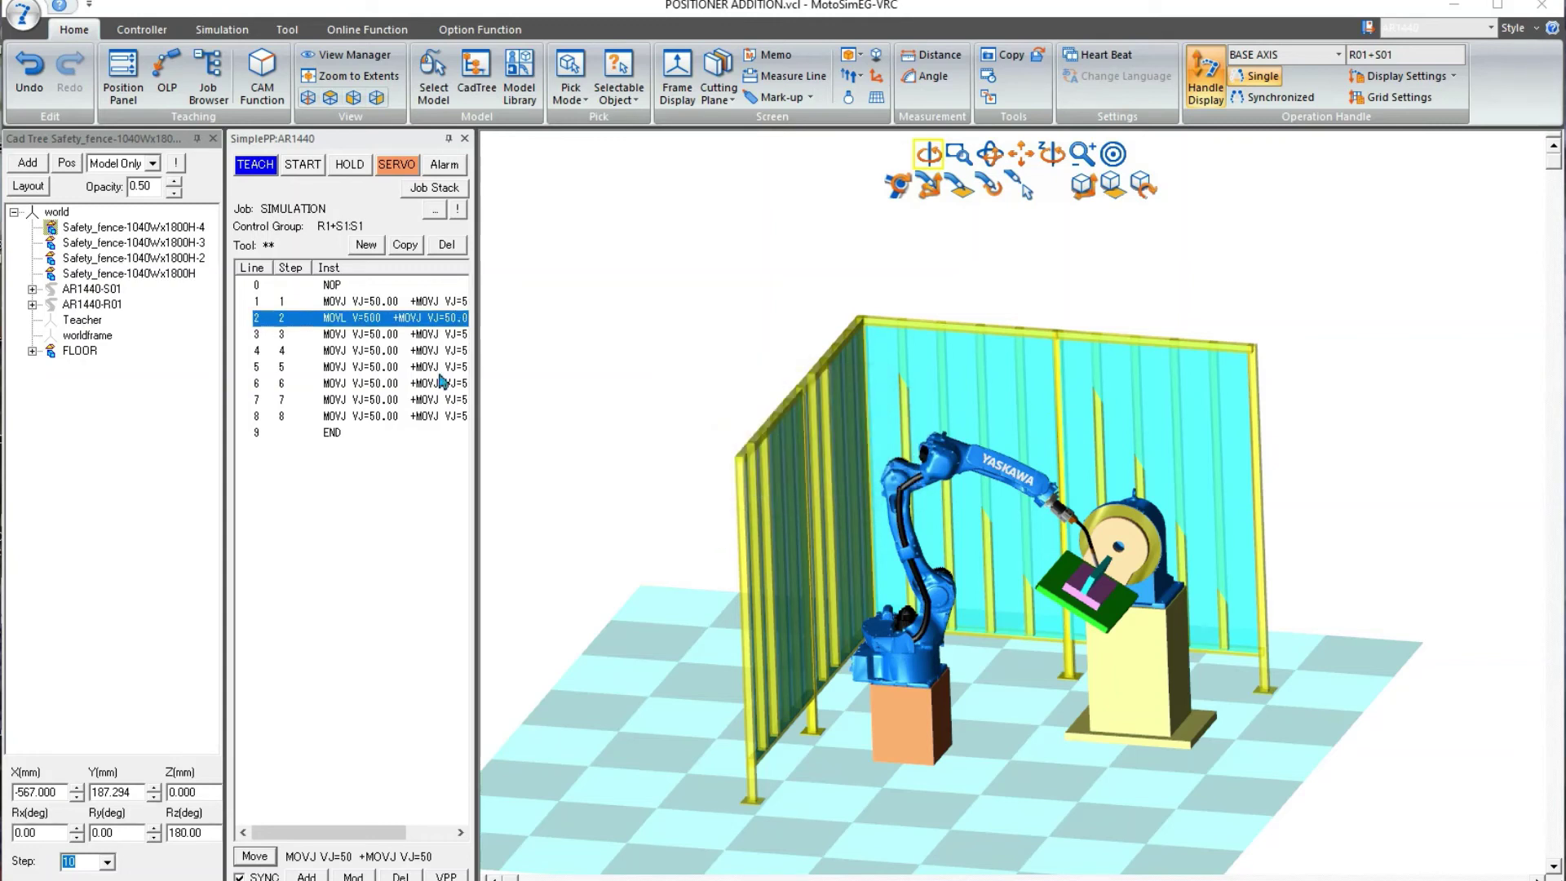
- Copy the instruction of job line 2 and replace line 3 with it, as MOVL V=500 +MOVJ VJ=50.00
double_click(430, 327)
key(ctrl+c)
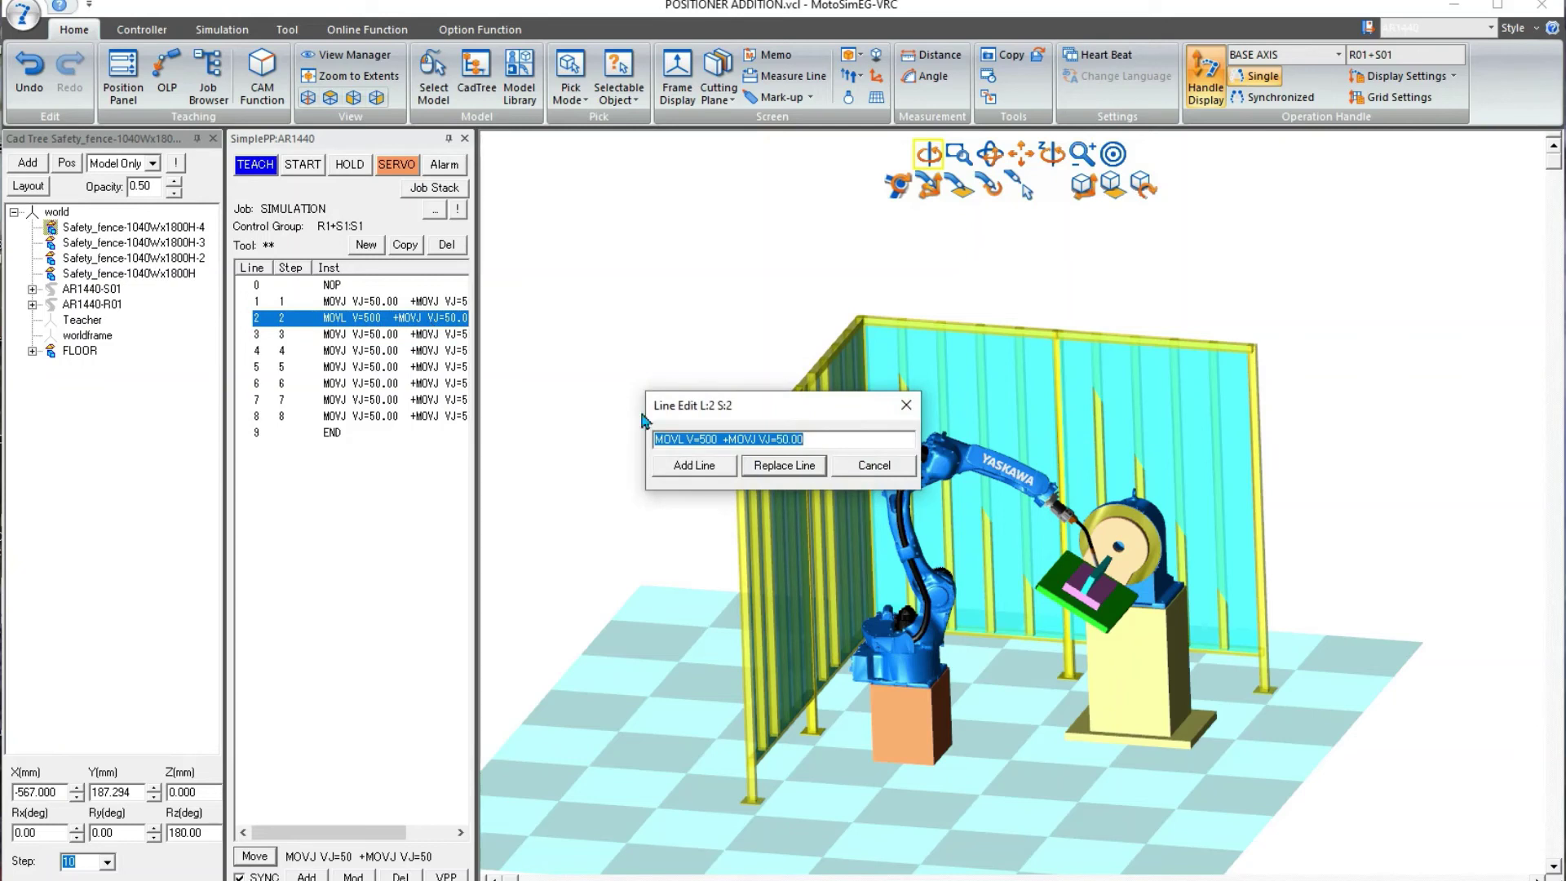
click(877, 469)
double_click(387, 337)
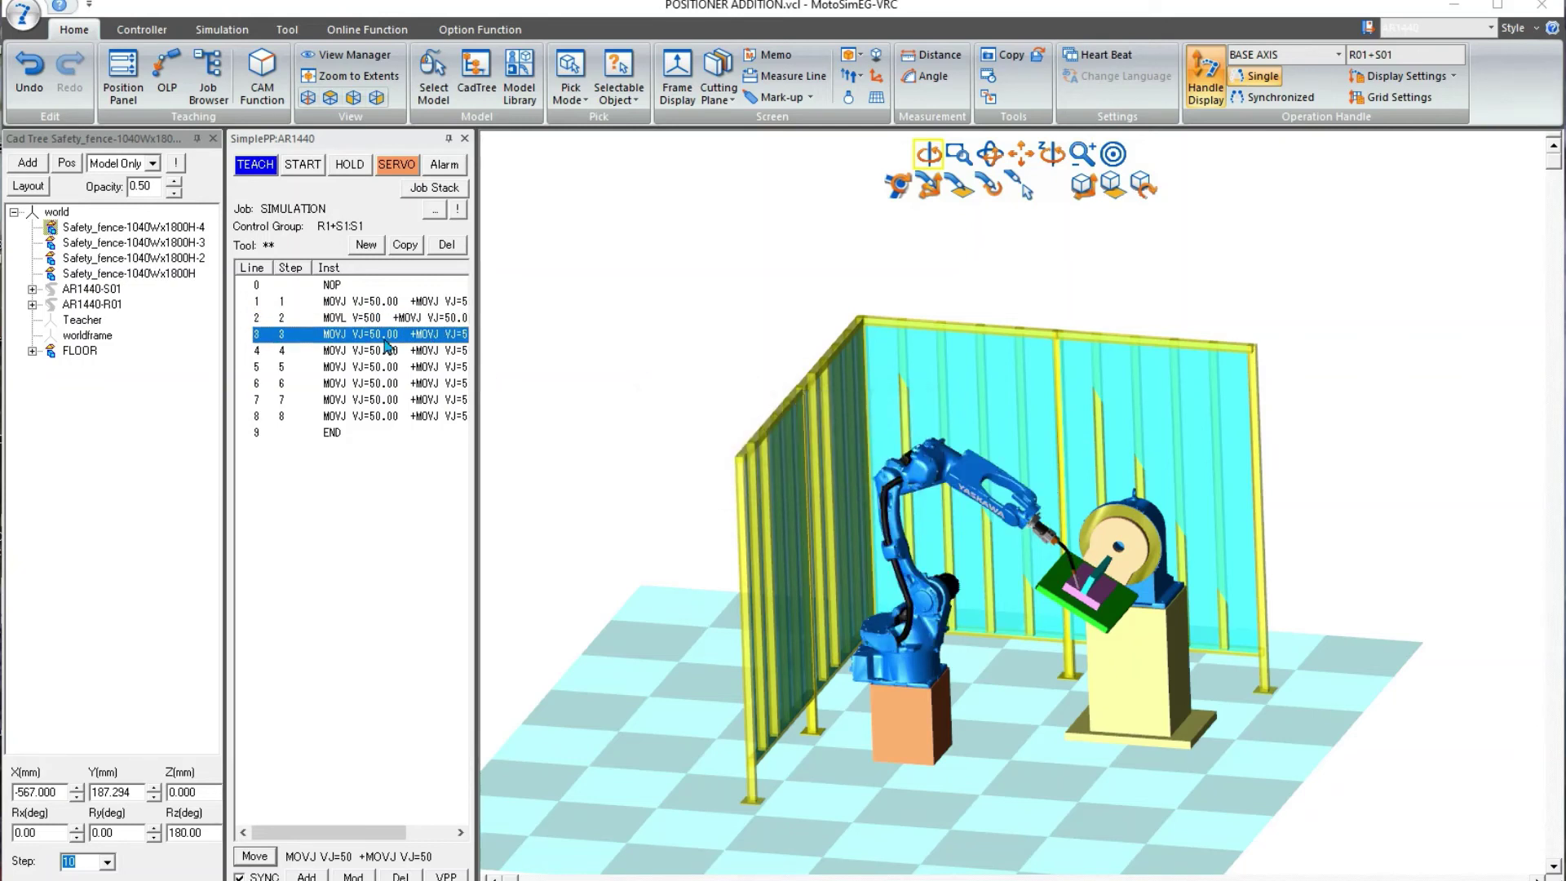
key(ctrl+v)
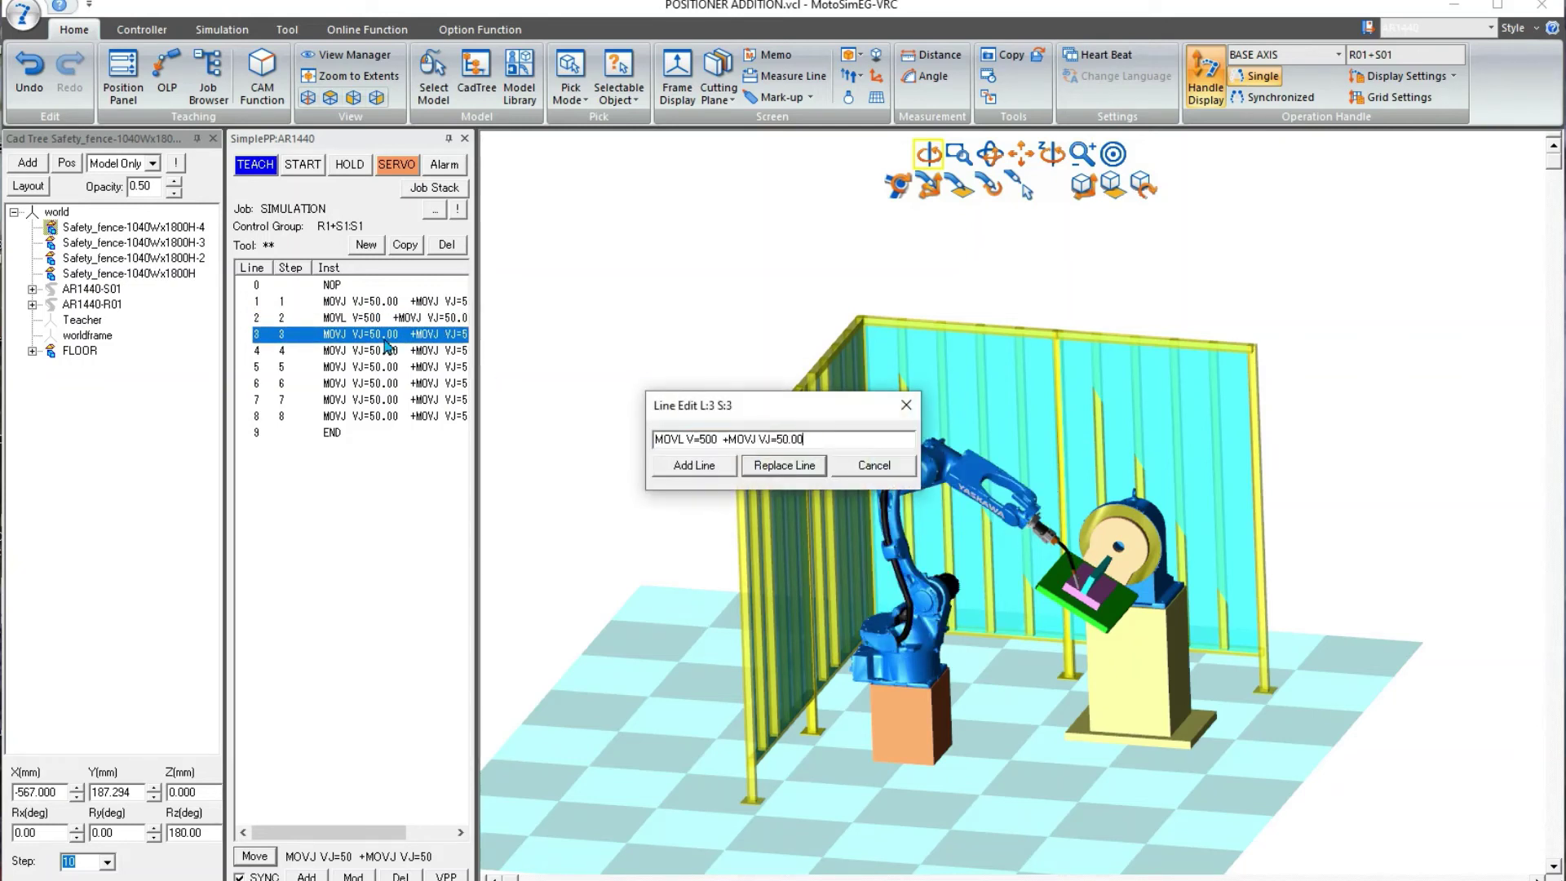
click(784, 466)
click(760, 489)
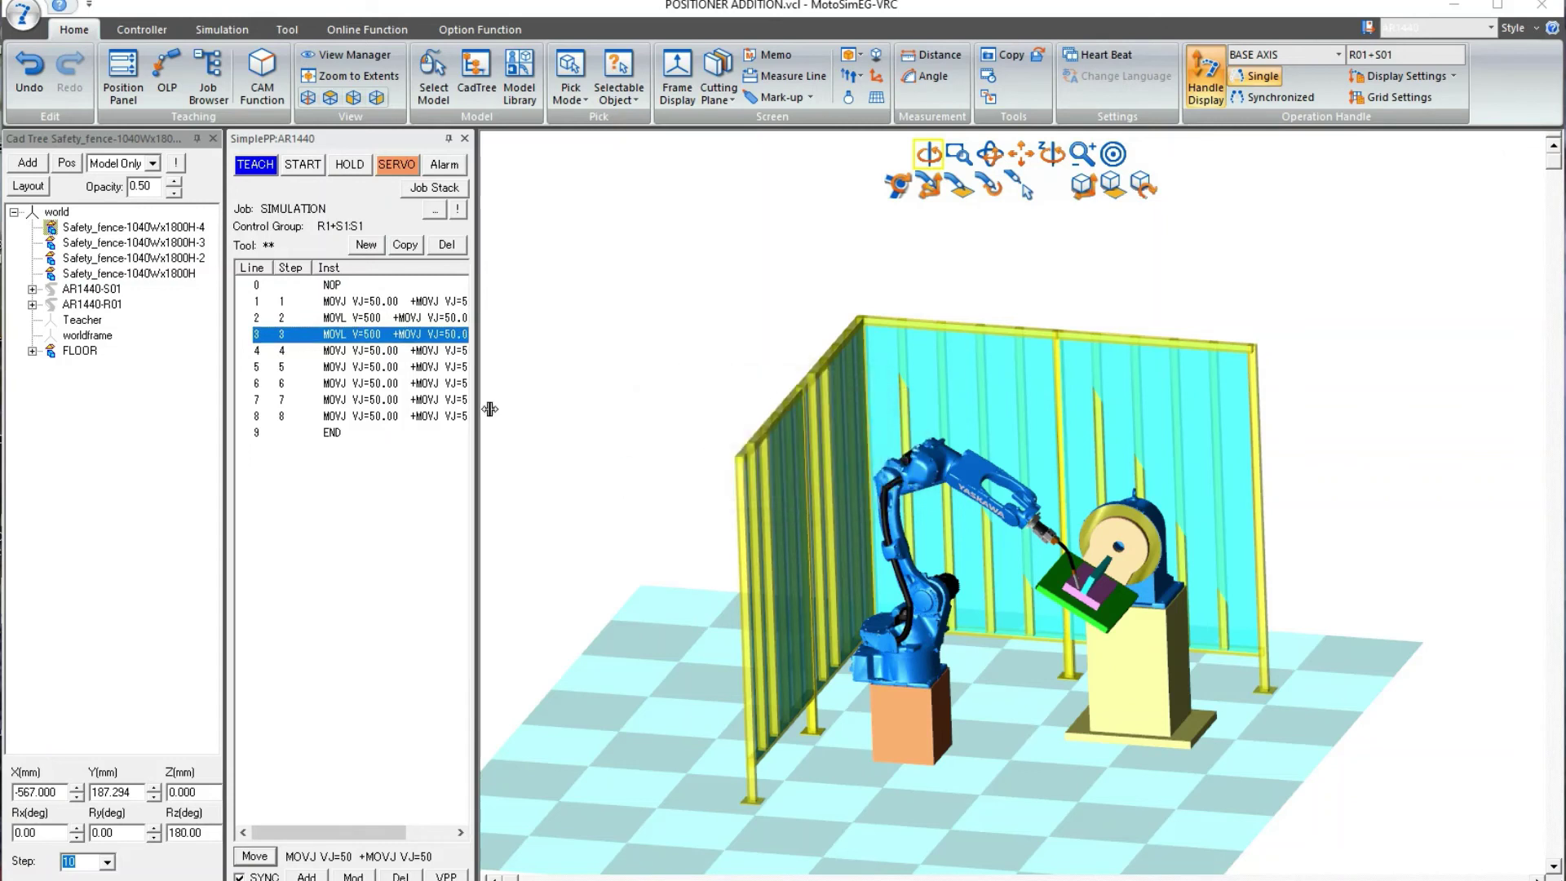
- Compare the robot poses at steps 5 and 6 and replace line 6 with the copied MOVL V=500 +MOVJ VJ=50.00 instruction
click(392, 368)
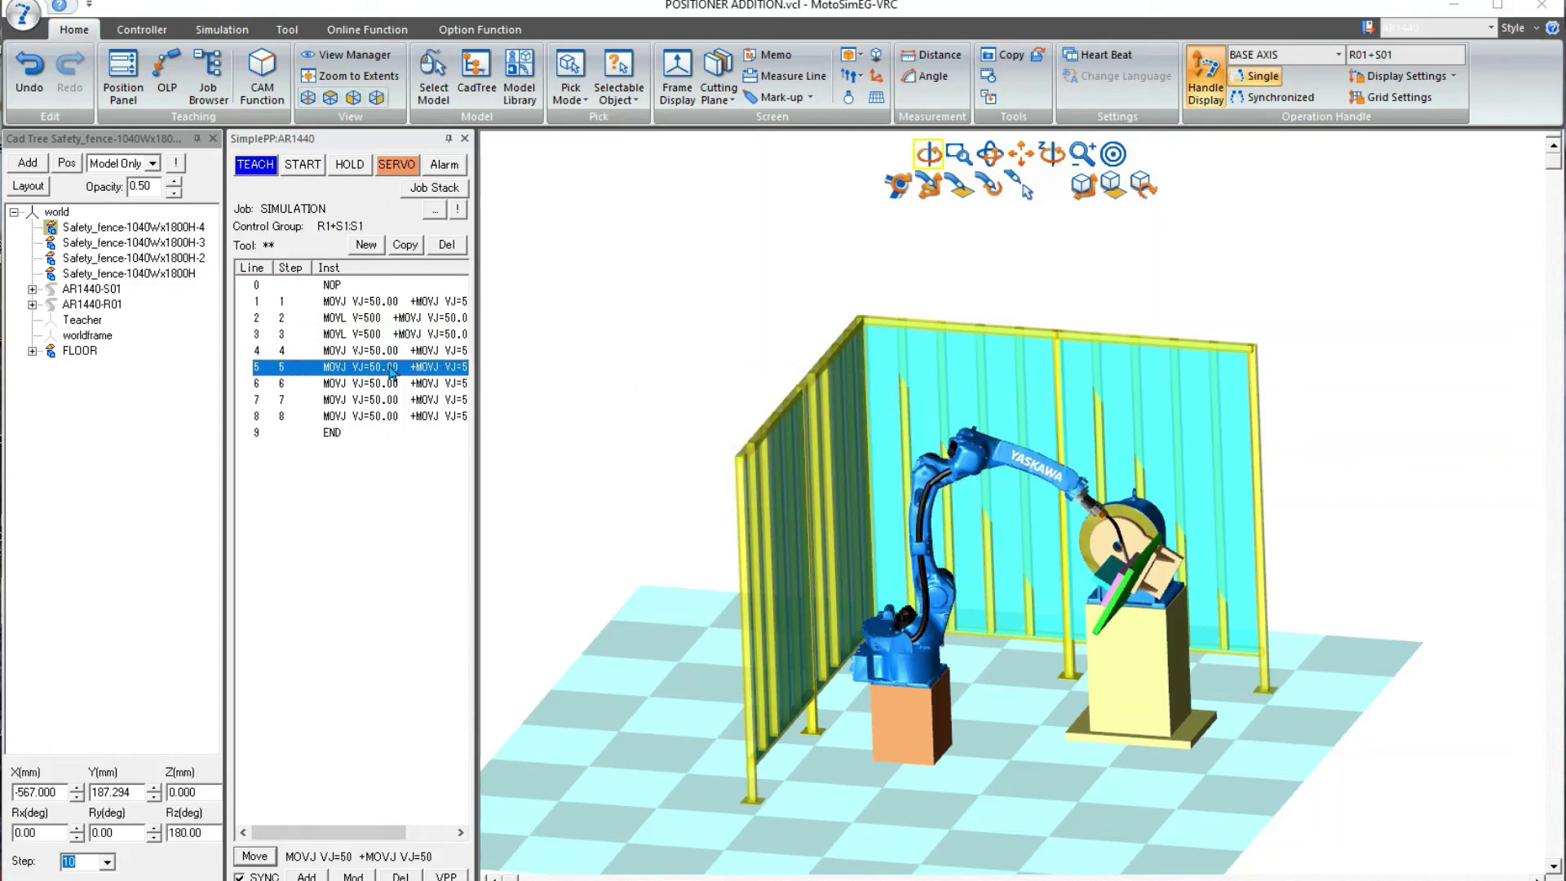
click(391, 384)
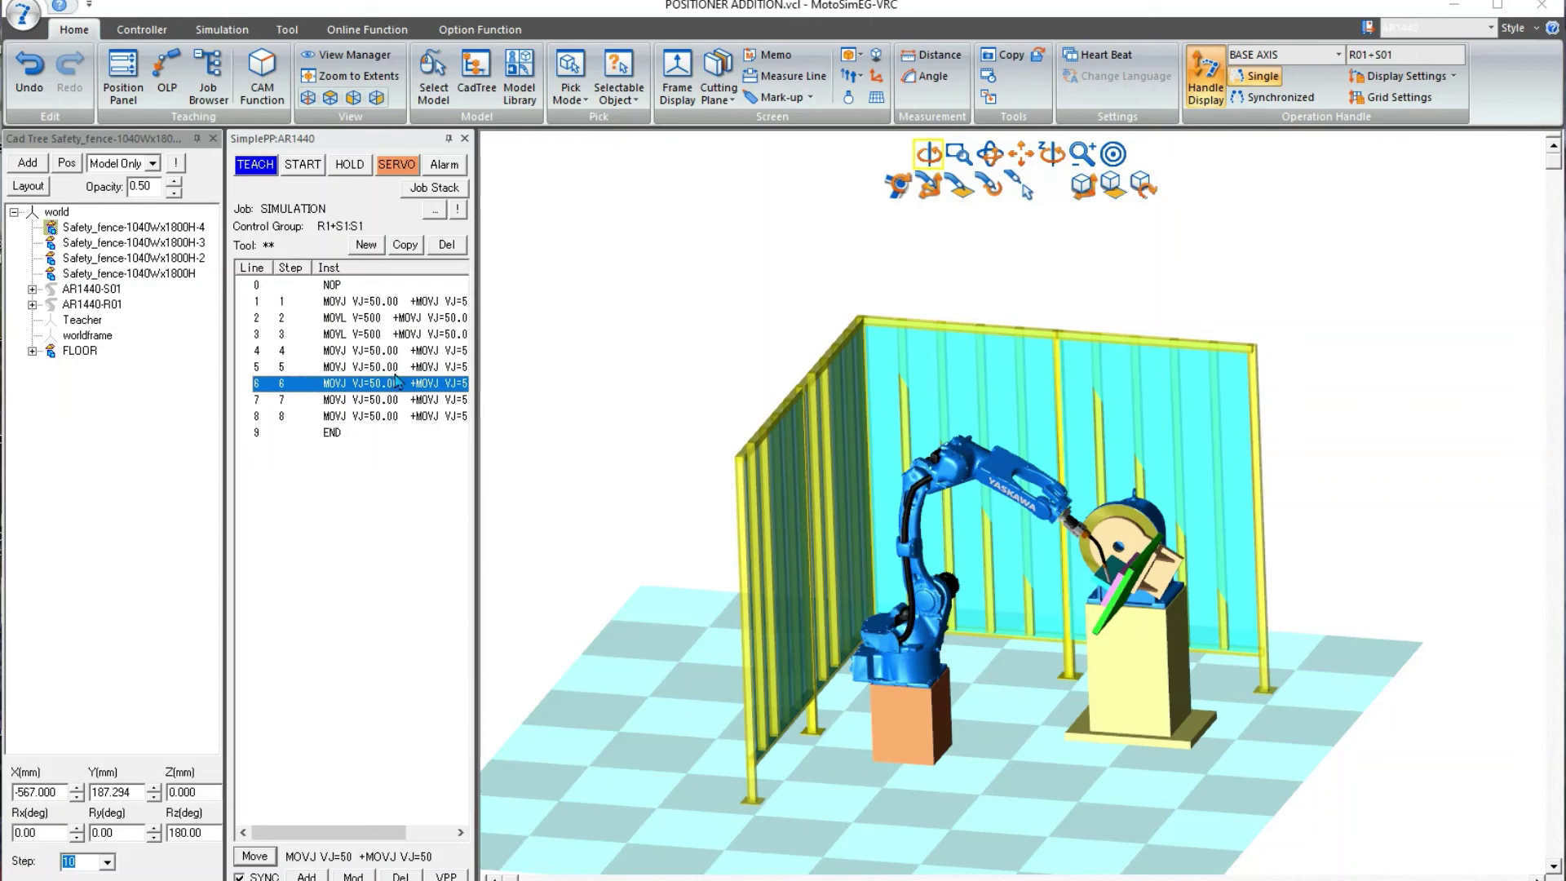
click(394, 368)
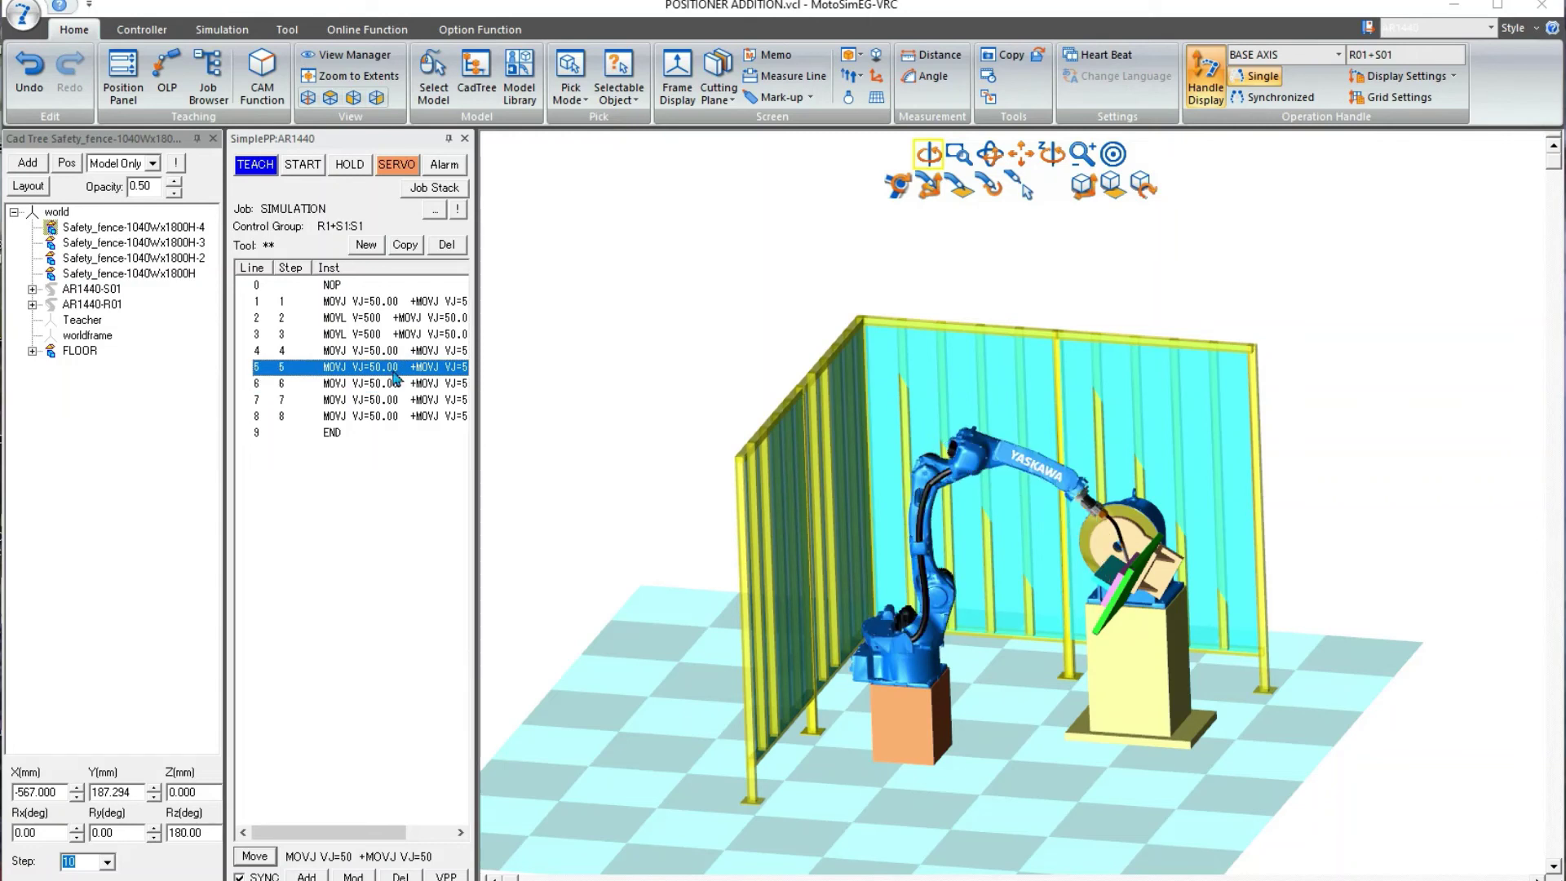
click(395, 385)
double_click(394, 385)
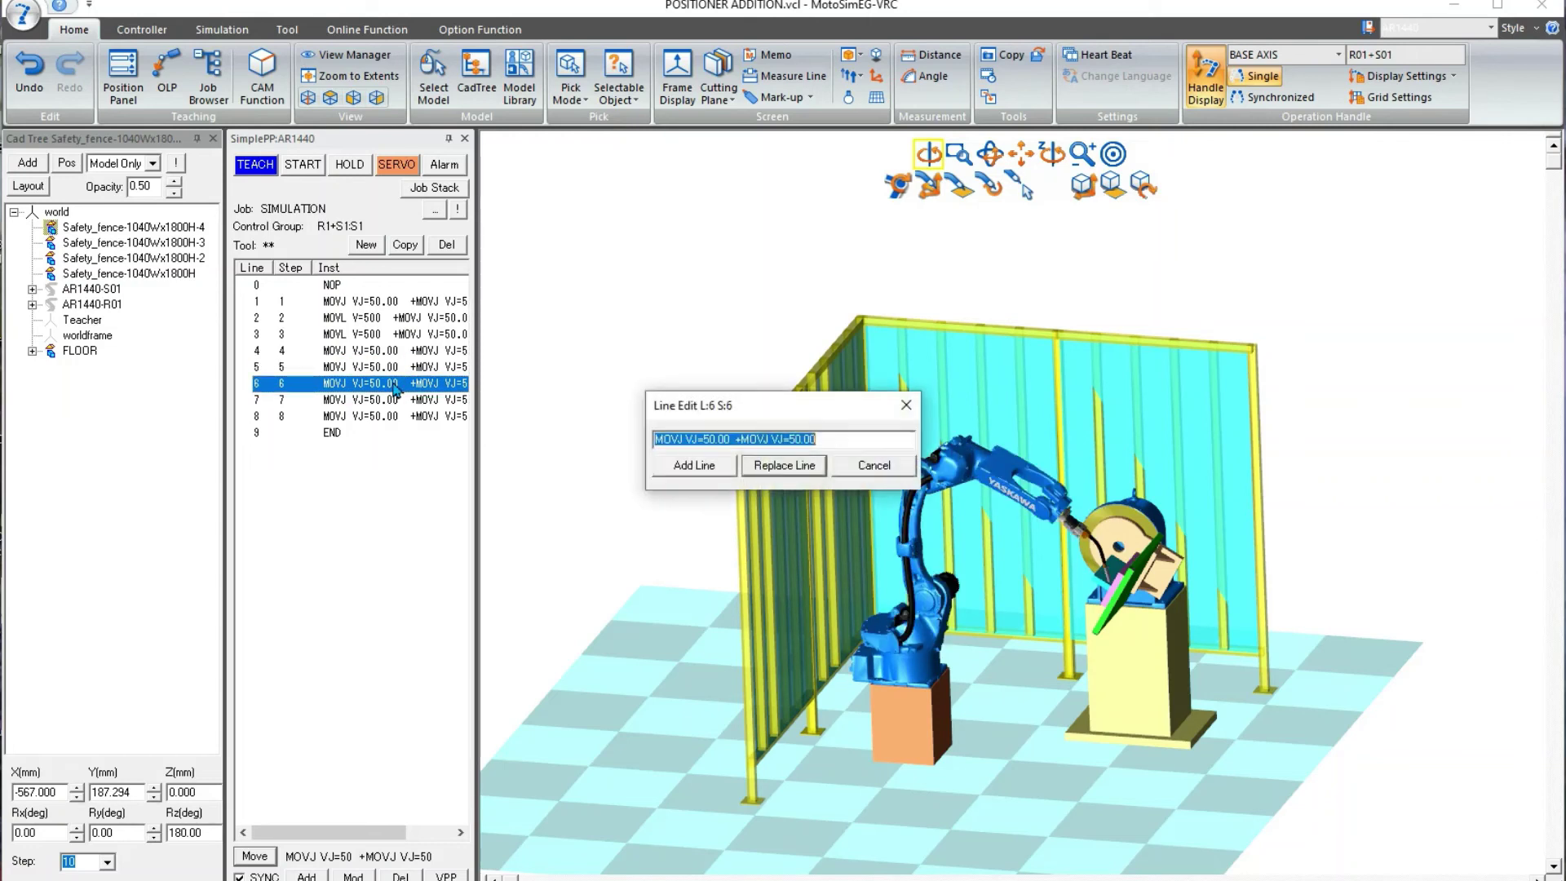
key(ctrl+v)
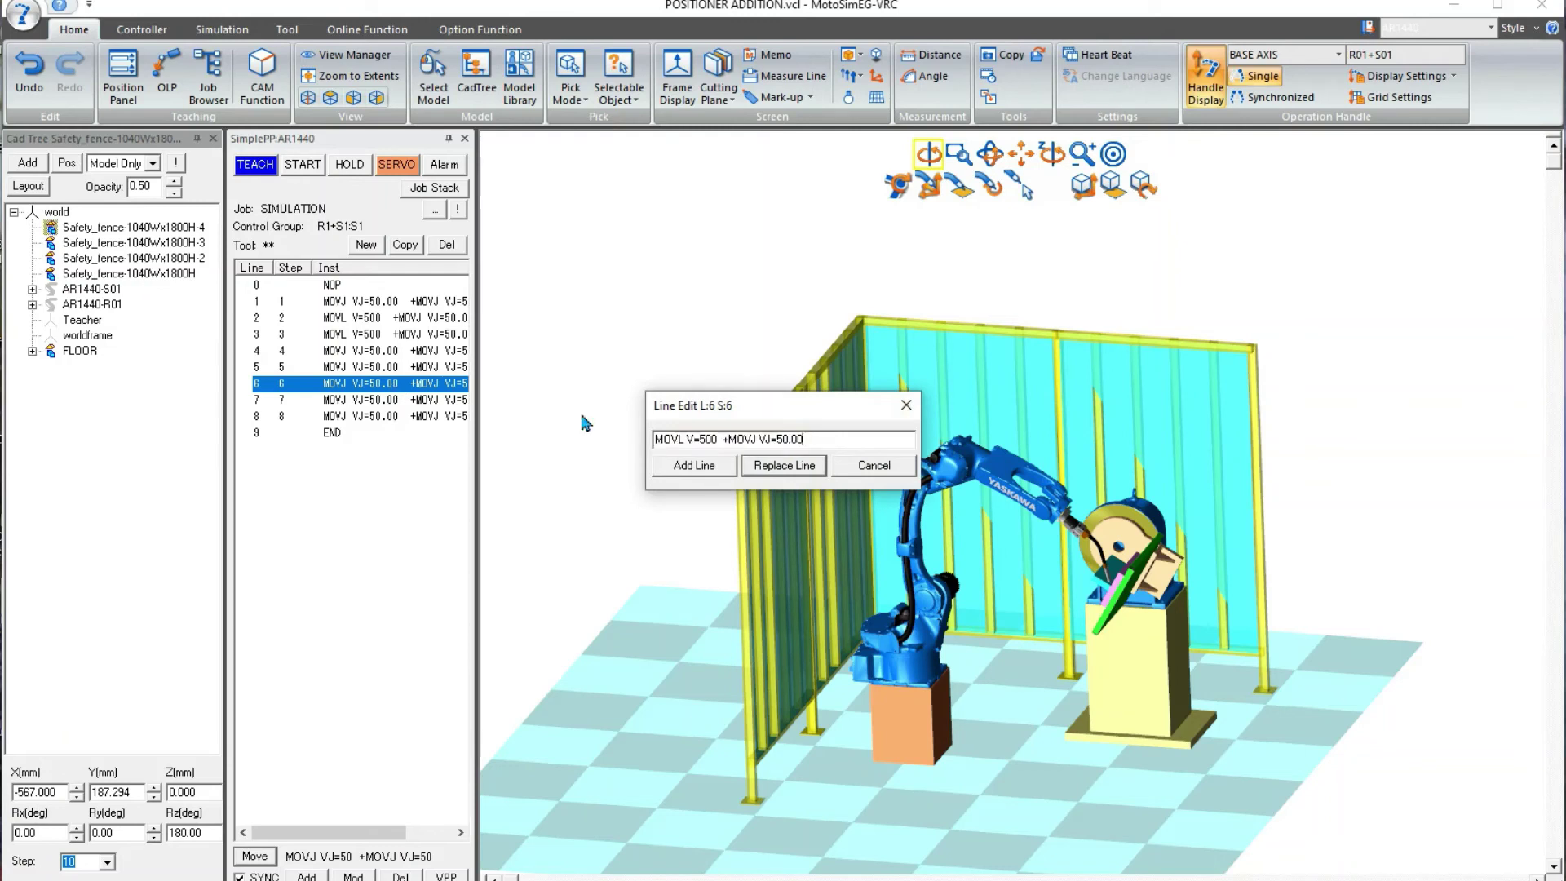
click(759, 459)
click(744, 487)
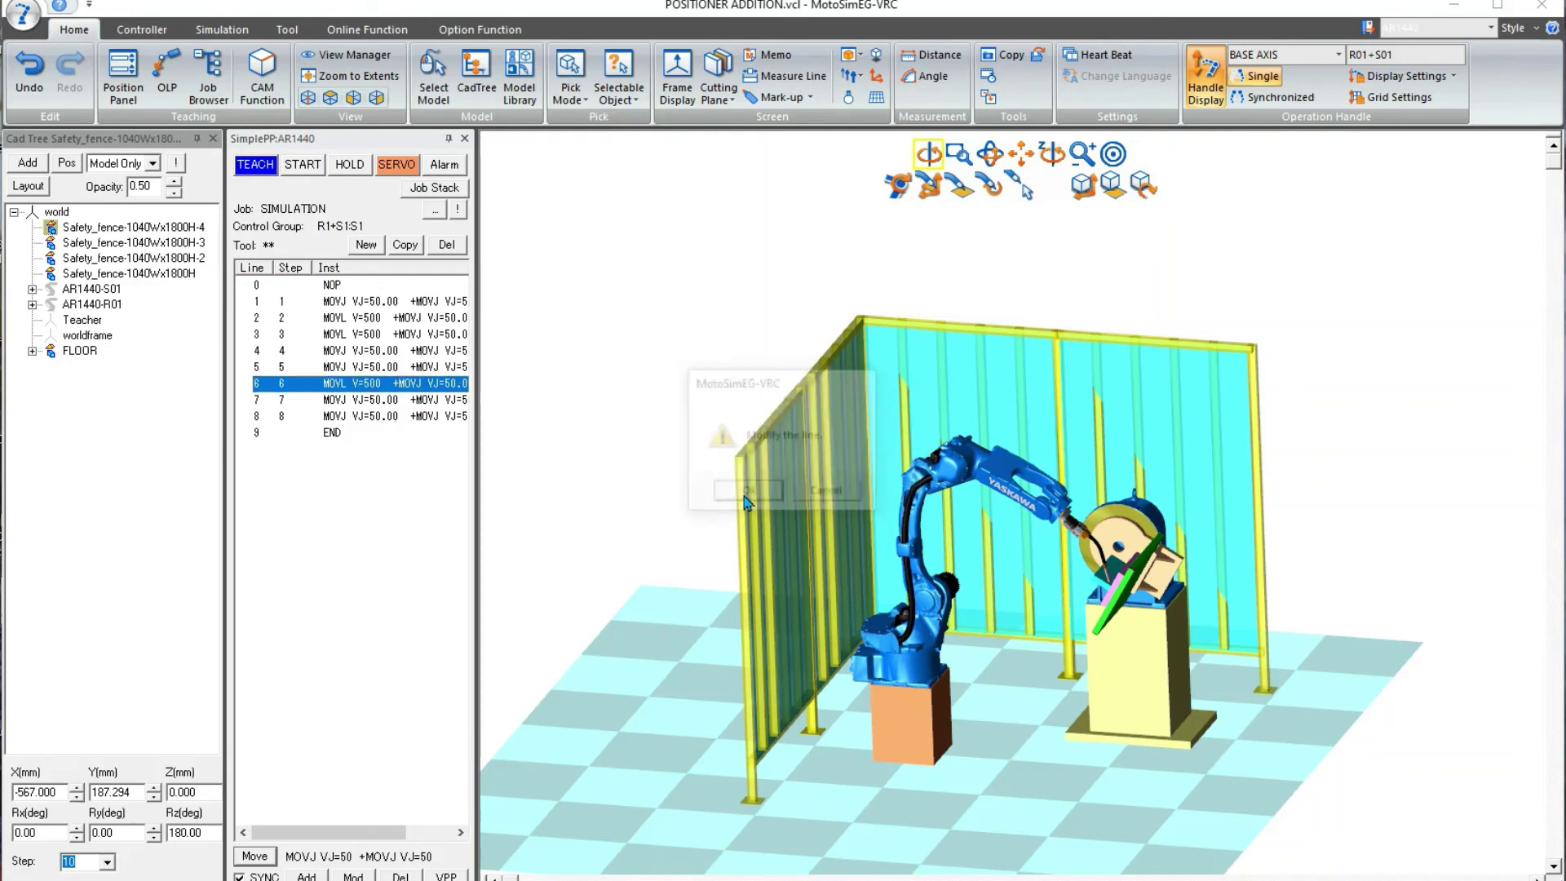
- Replace job line 7 with the copied MOVL V=500 +MOVJ VJ=50.00 instruction and go to step 8
click(395, 402)
double_click(396, 407)
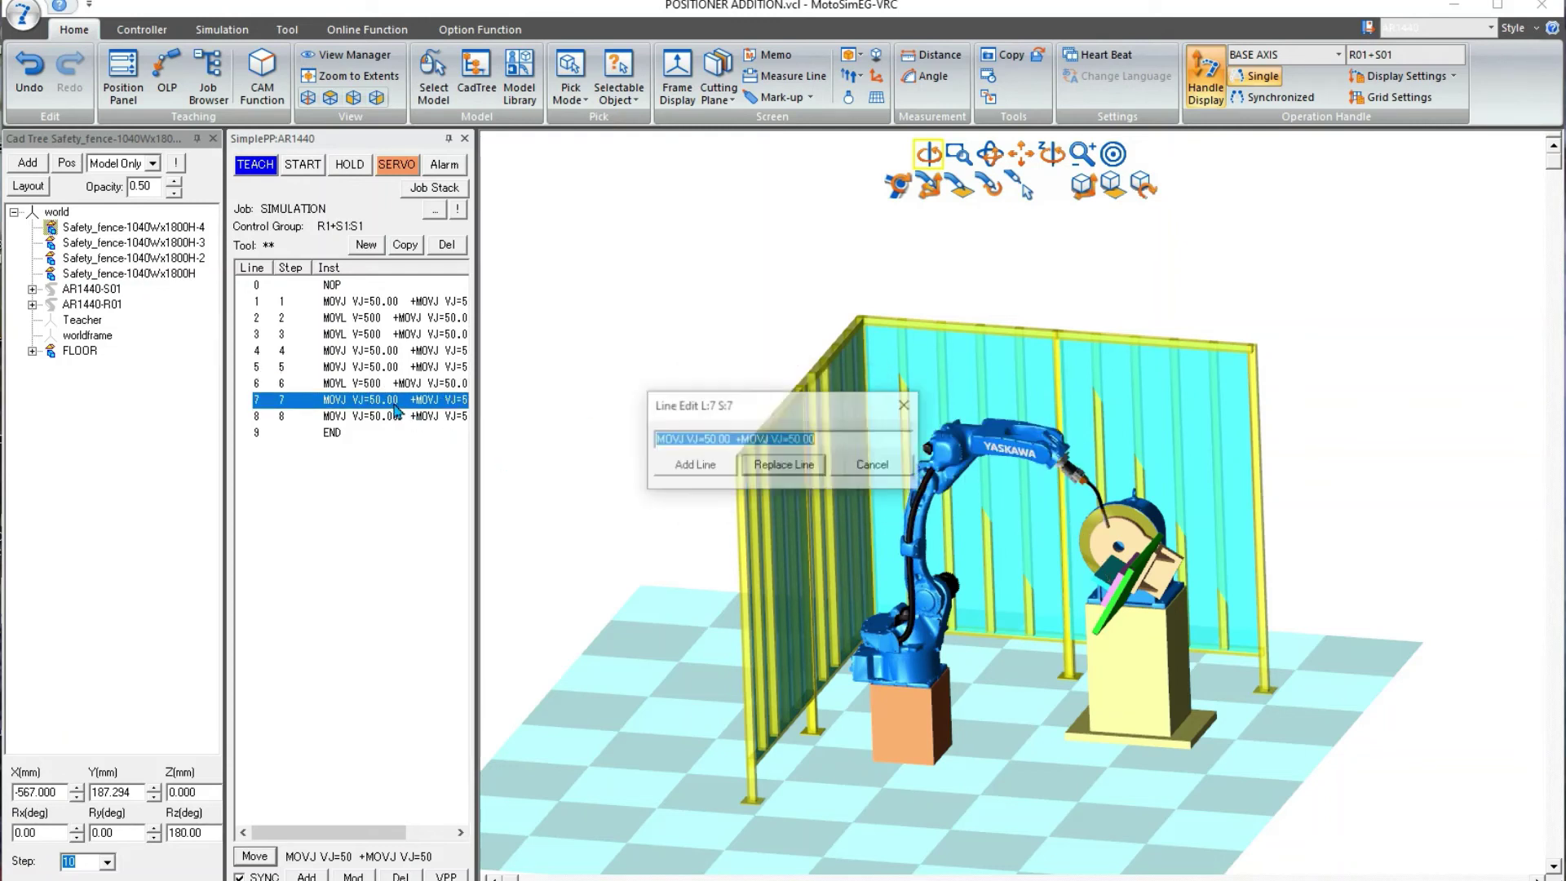
click(759, 472)
click(755, 488)
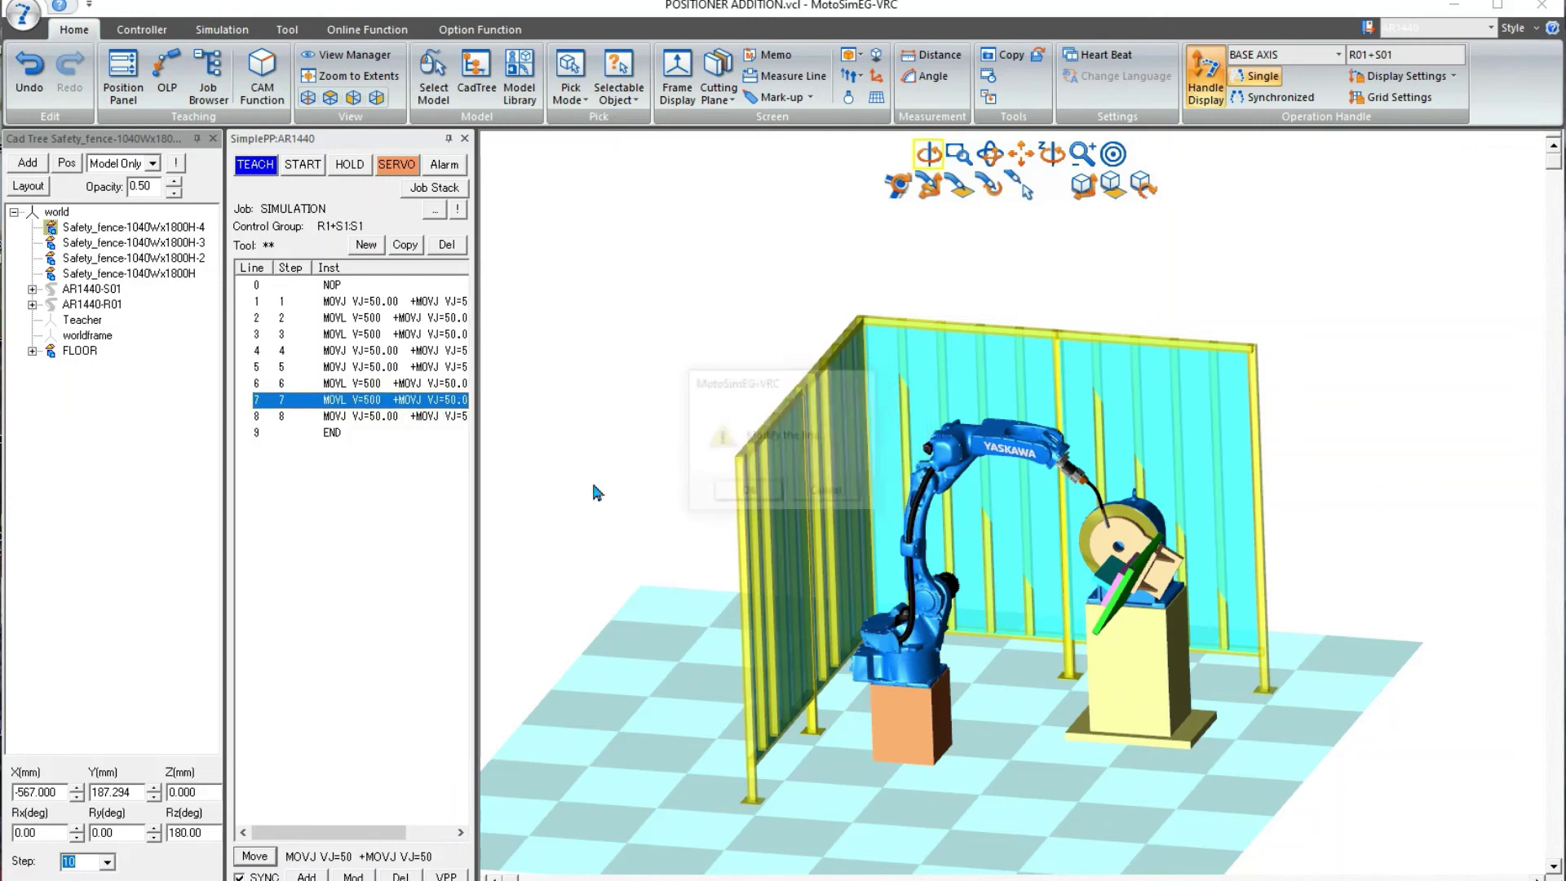
click(399, 417)
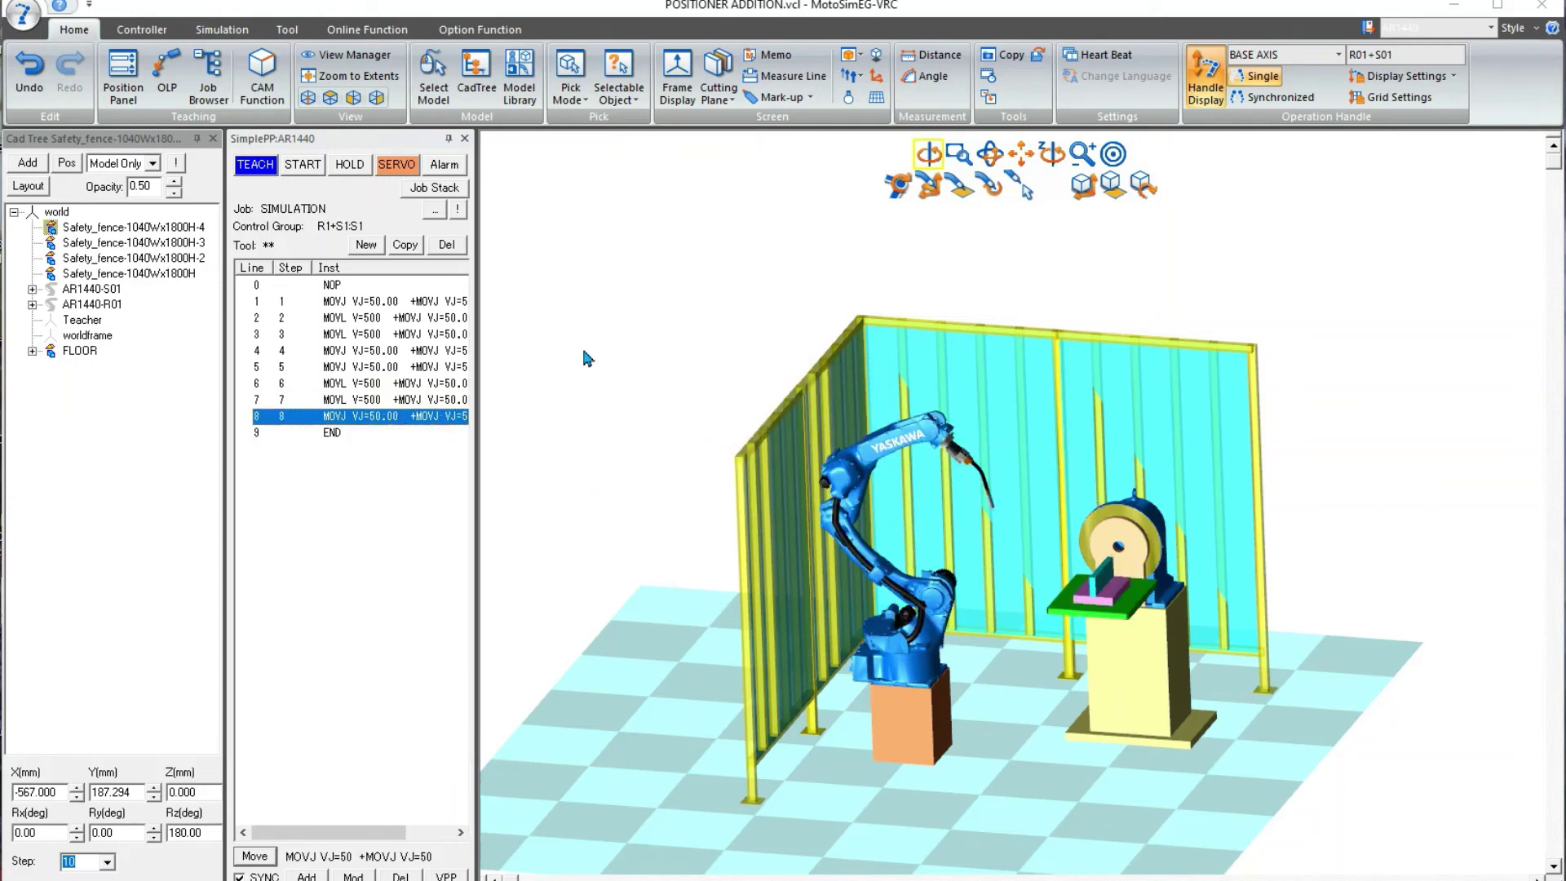
- Reset the simulation, replay the job with its linear seam moves to the end, and dismiss the cycle time report
click(221, 29)
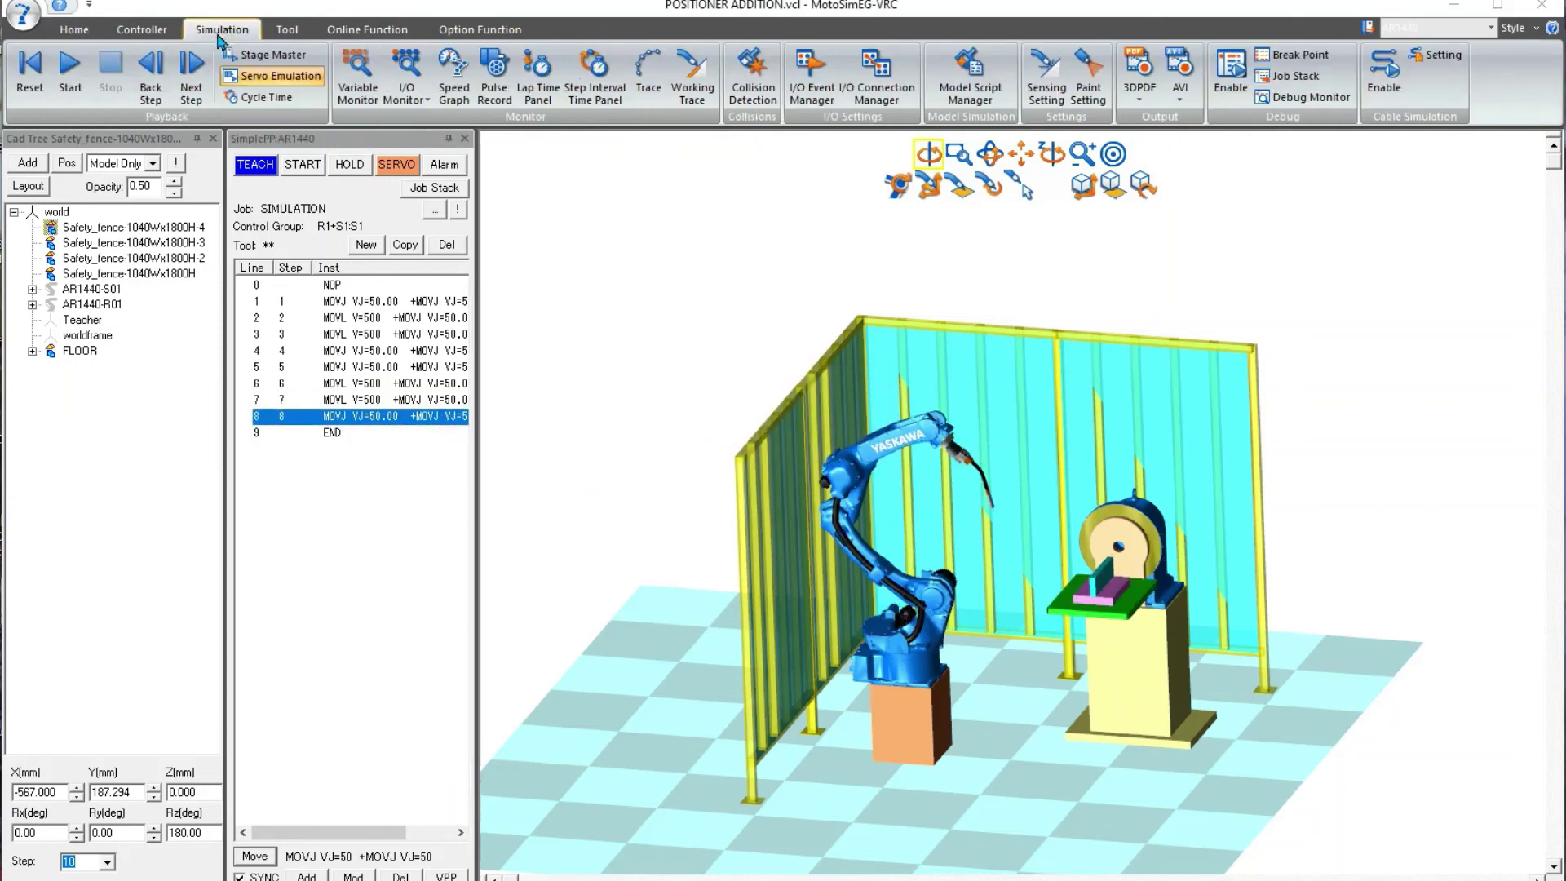
click(31, 69)
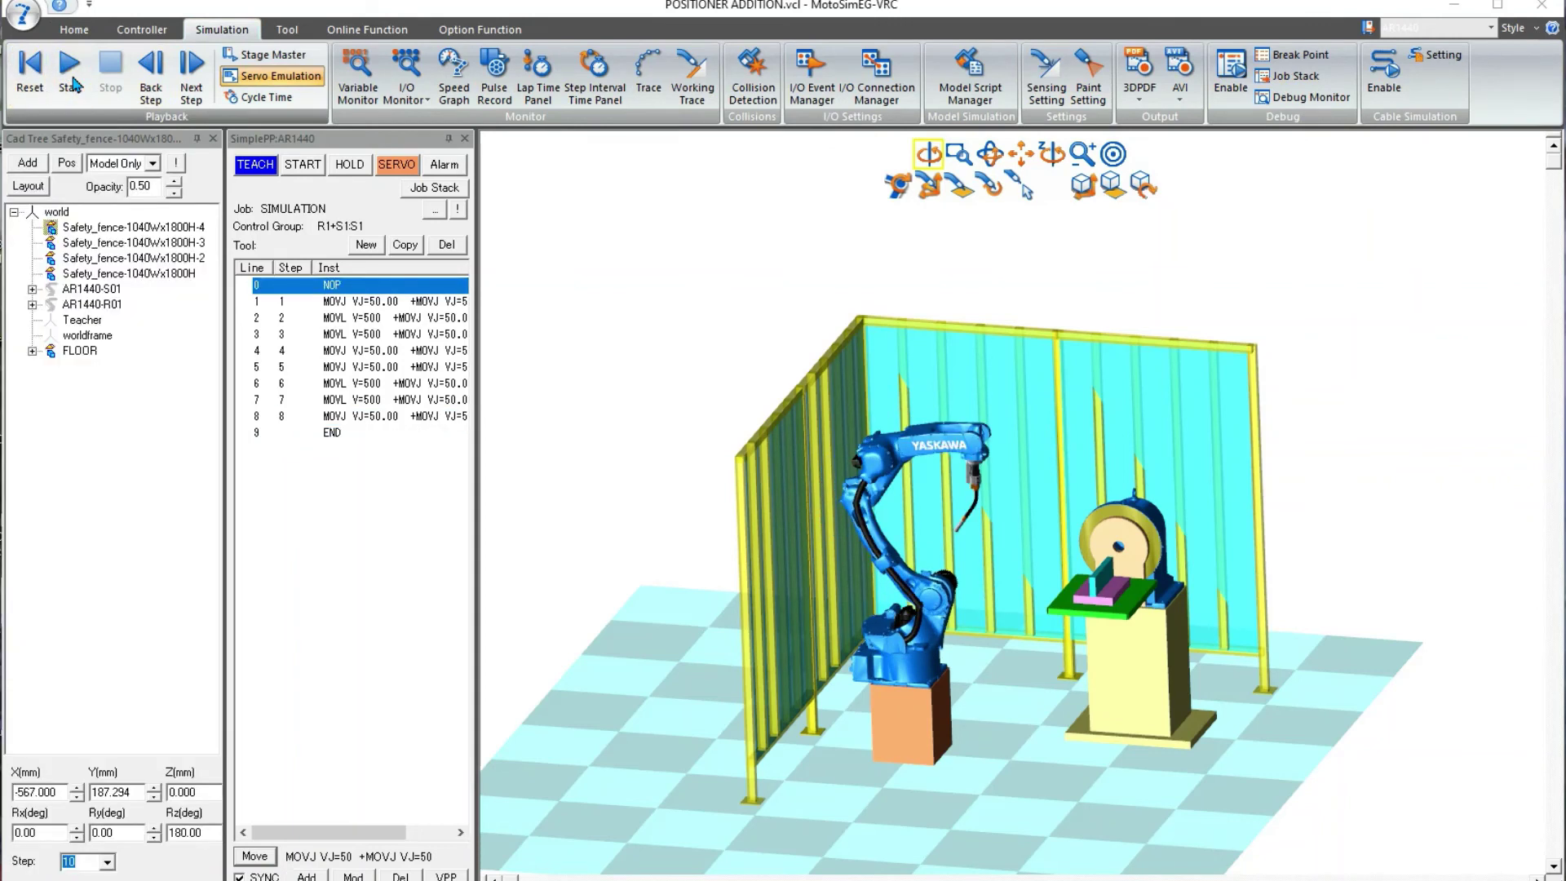
click(72, 79)
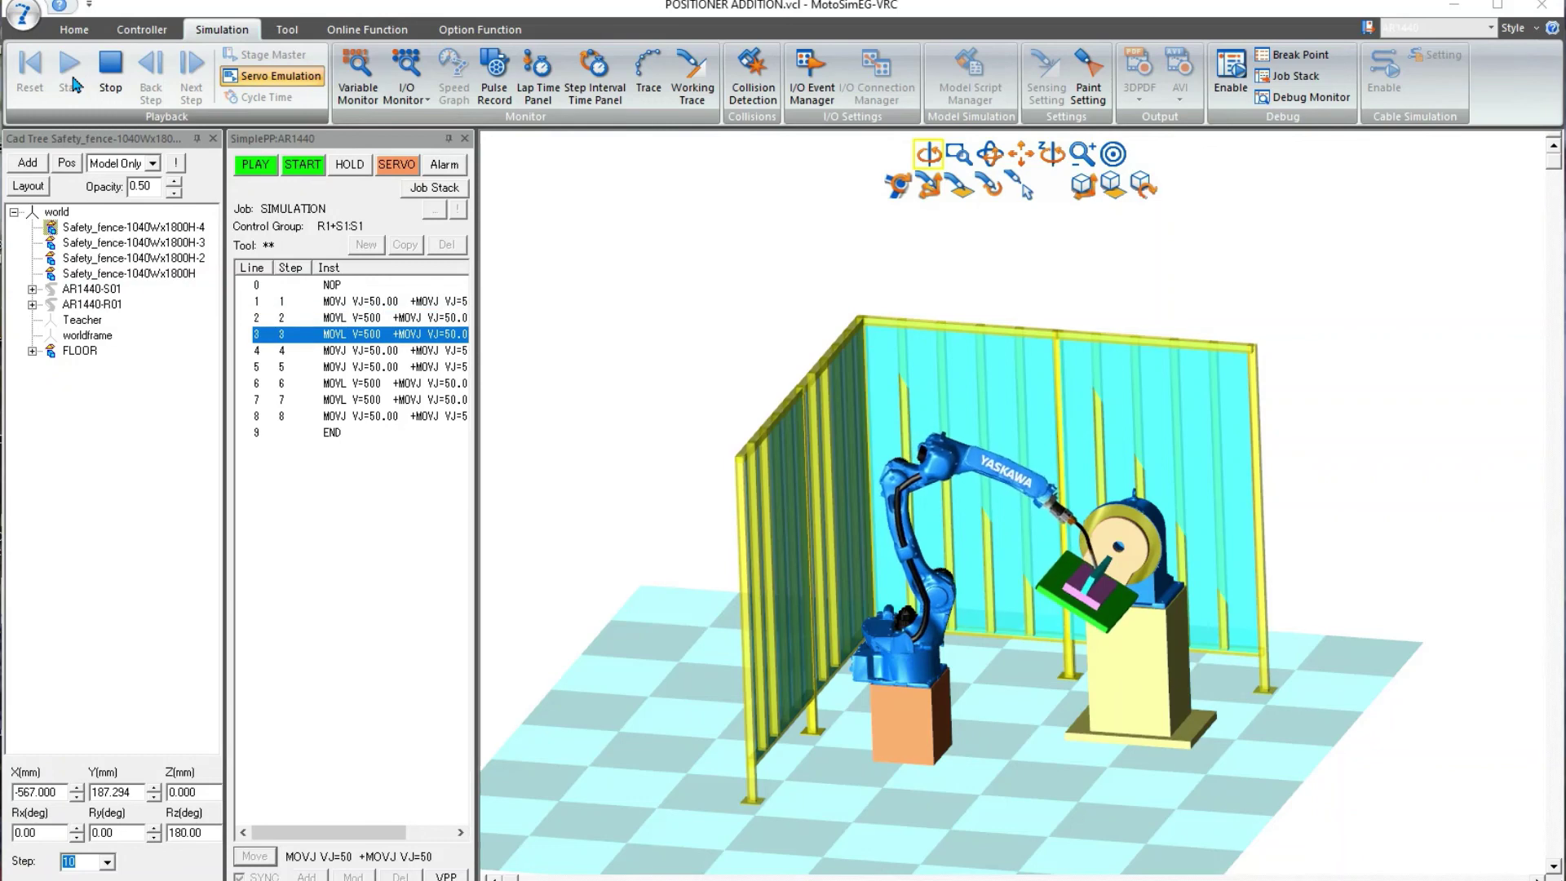
drag(667, 478, 759, 554)
scroll(835, 567, up, 5)
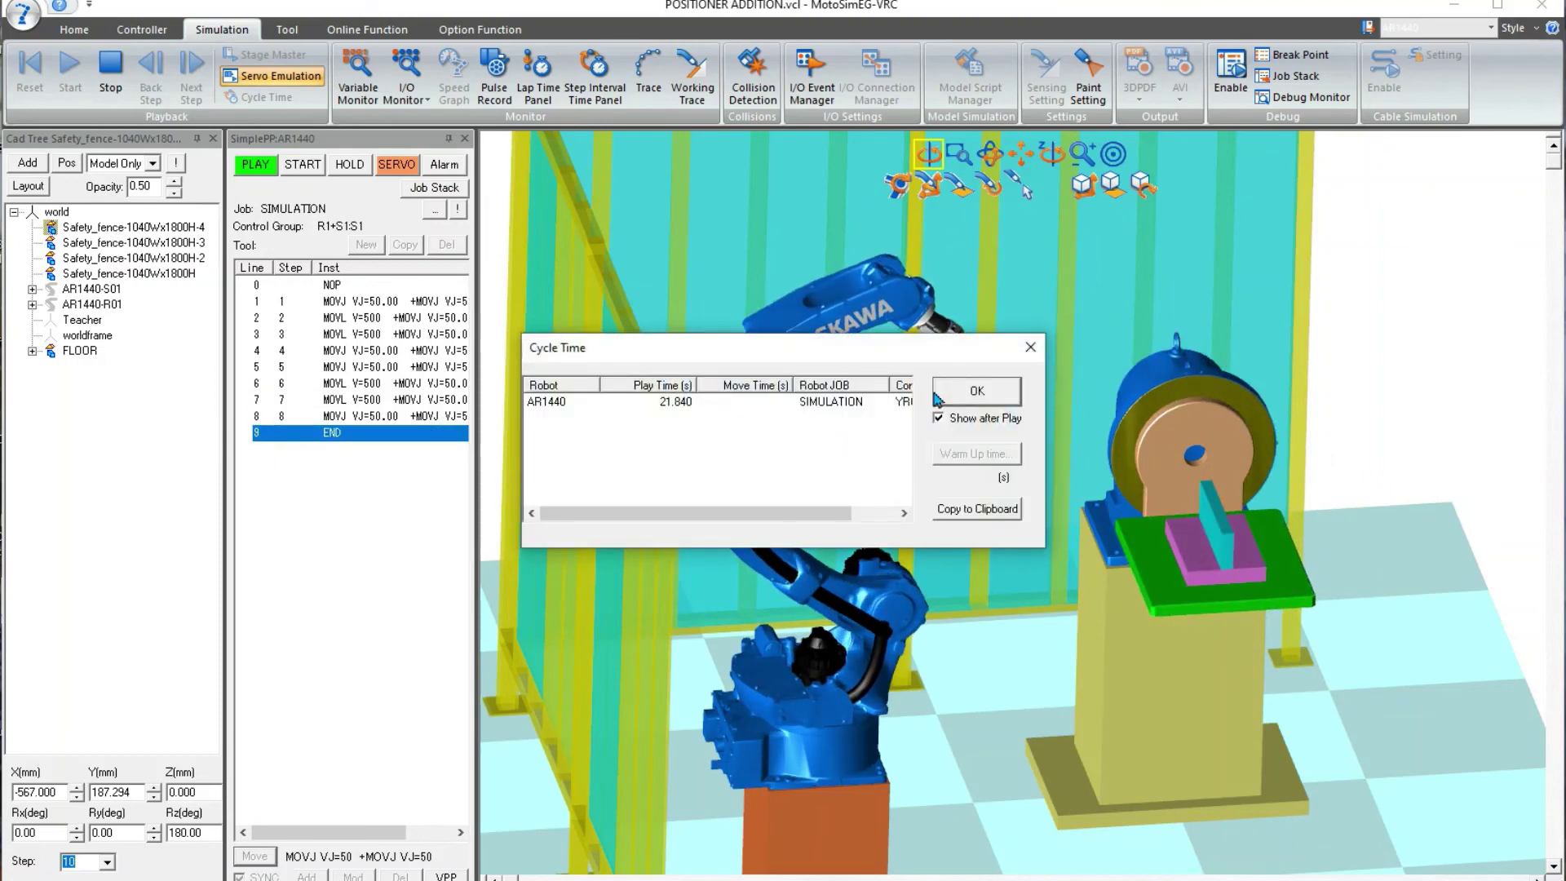
click(938, 396)
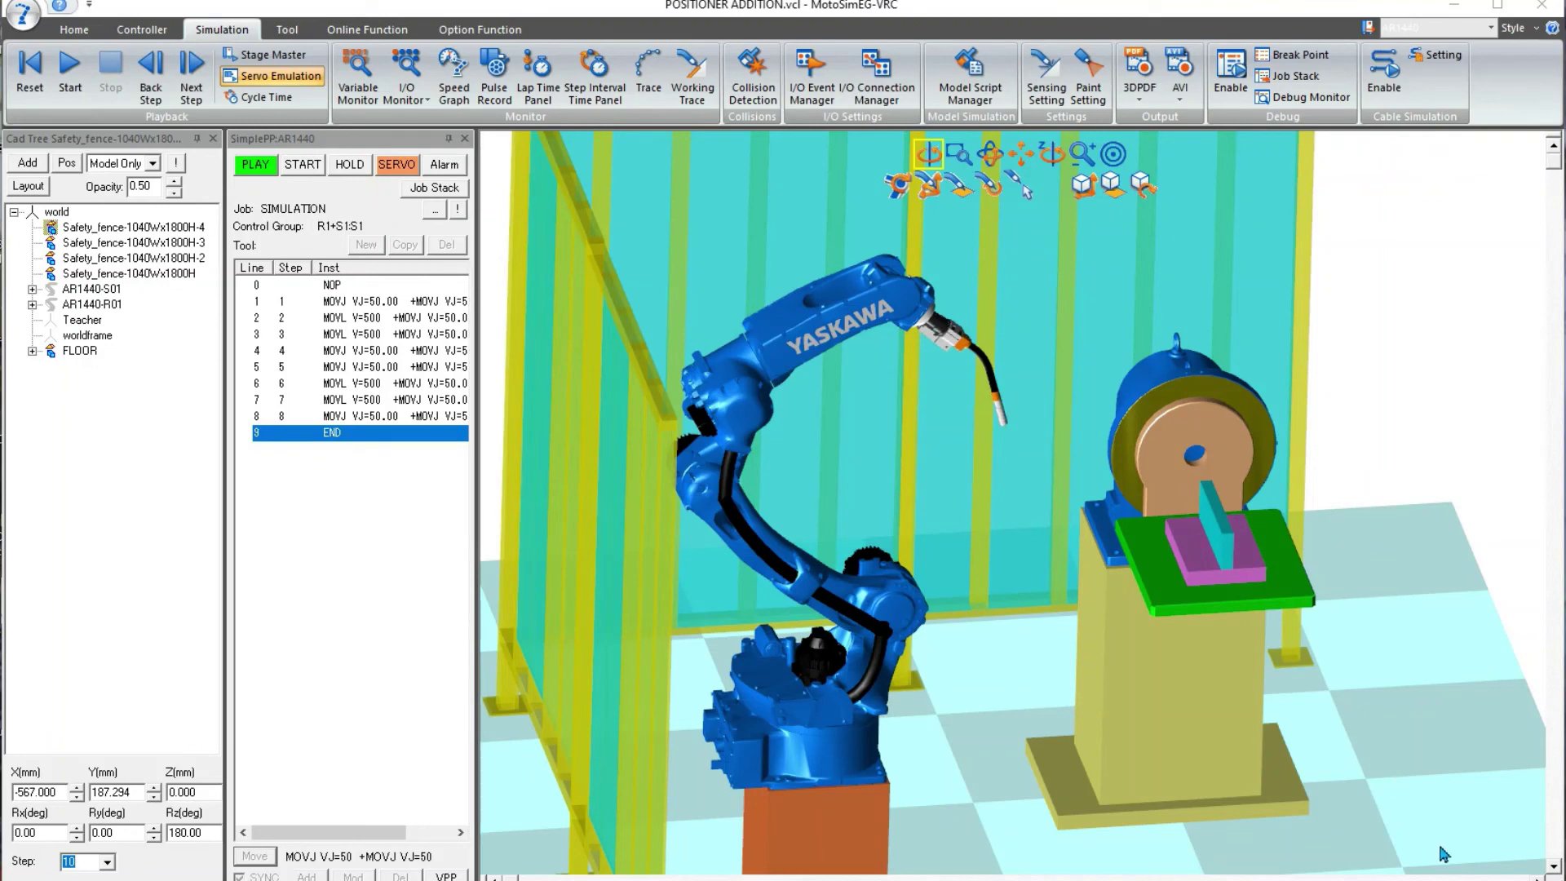
scroll(1020, 571, down, 3)
drag(1020, 571, 1004, 679)
scroll(1087, 636, down, 5)
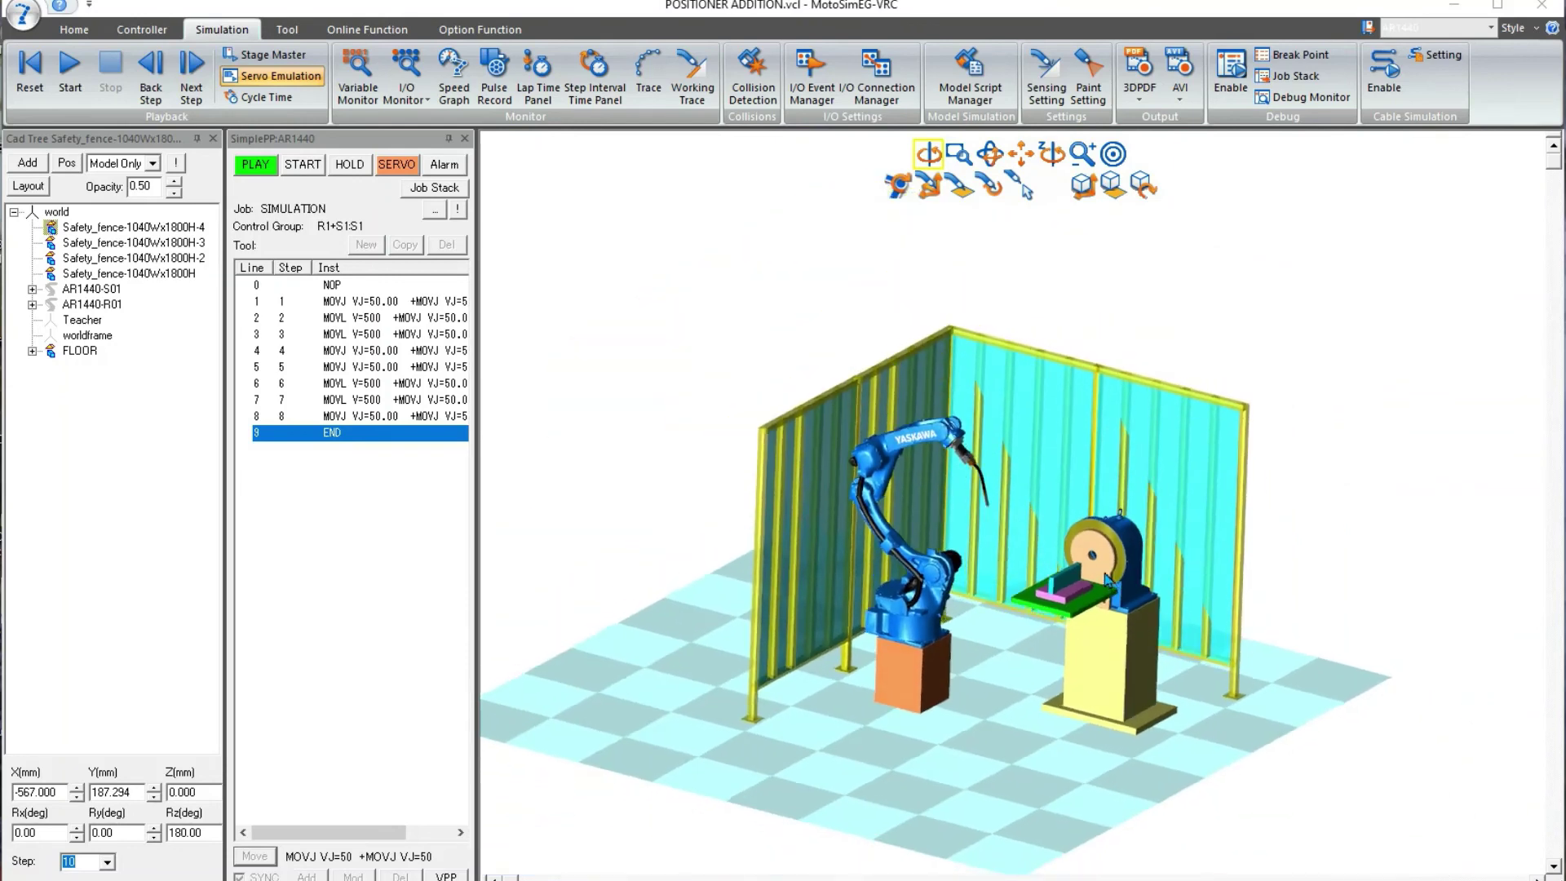